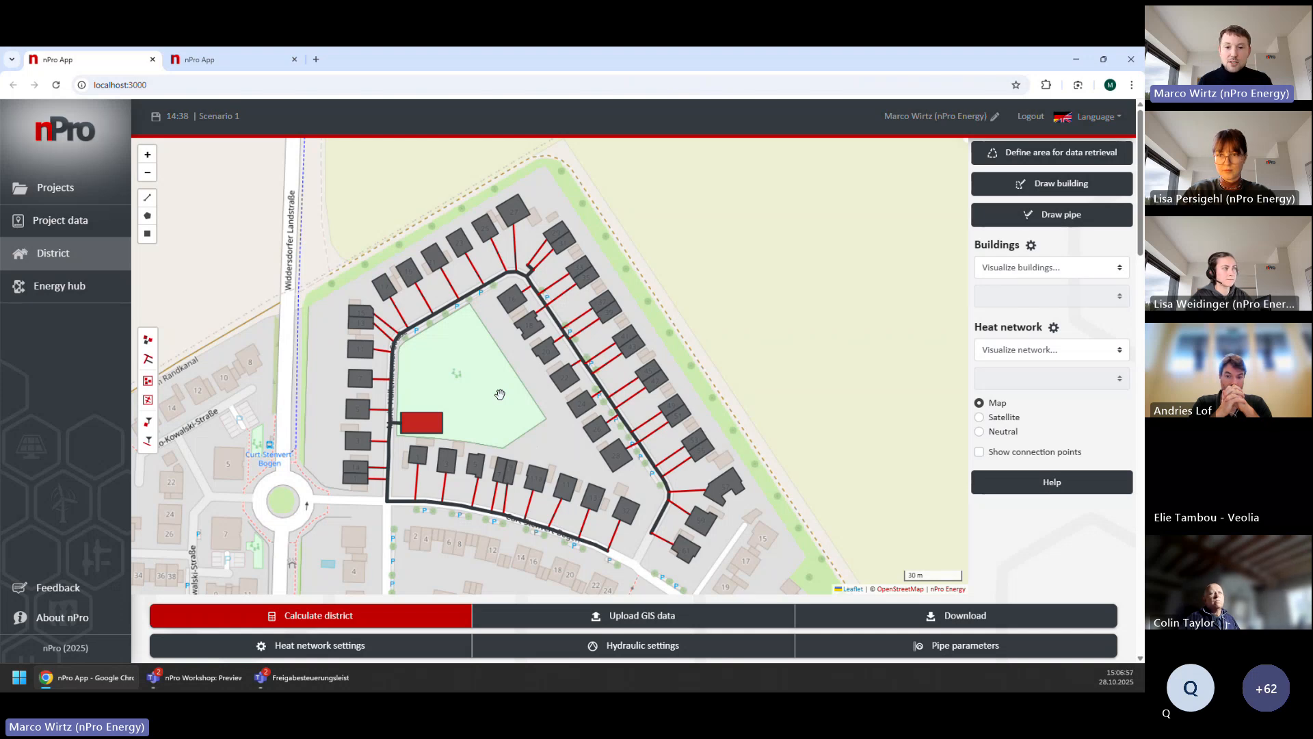
{"action": "left_click_drag", "start_coordinate": [500, 395], "coordinate": [499, 390]}
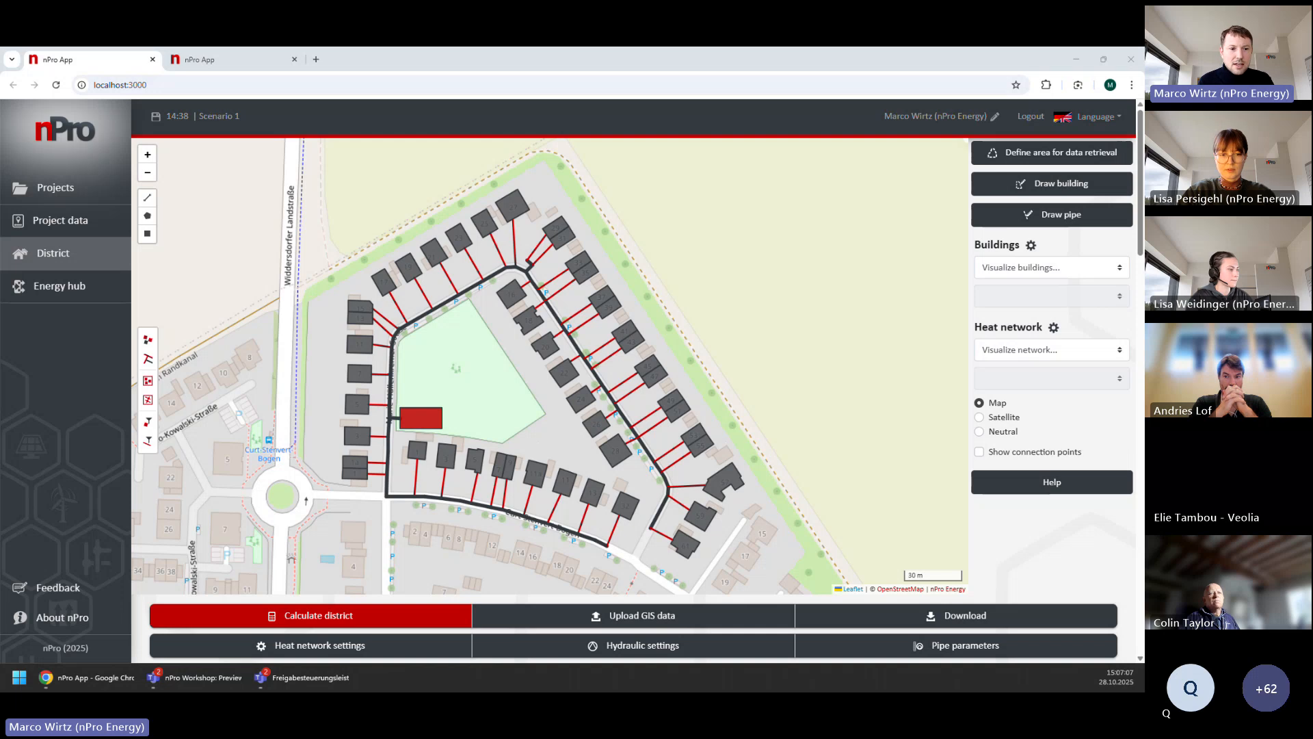
{"action": "scroll", "coordinate": [470, 369], "scroll_direction": "up", "scroll_amount": 3}
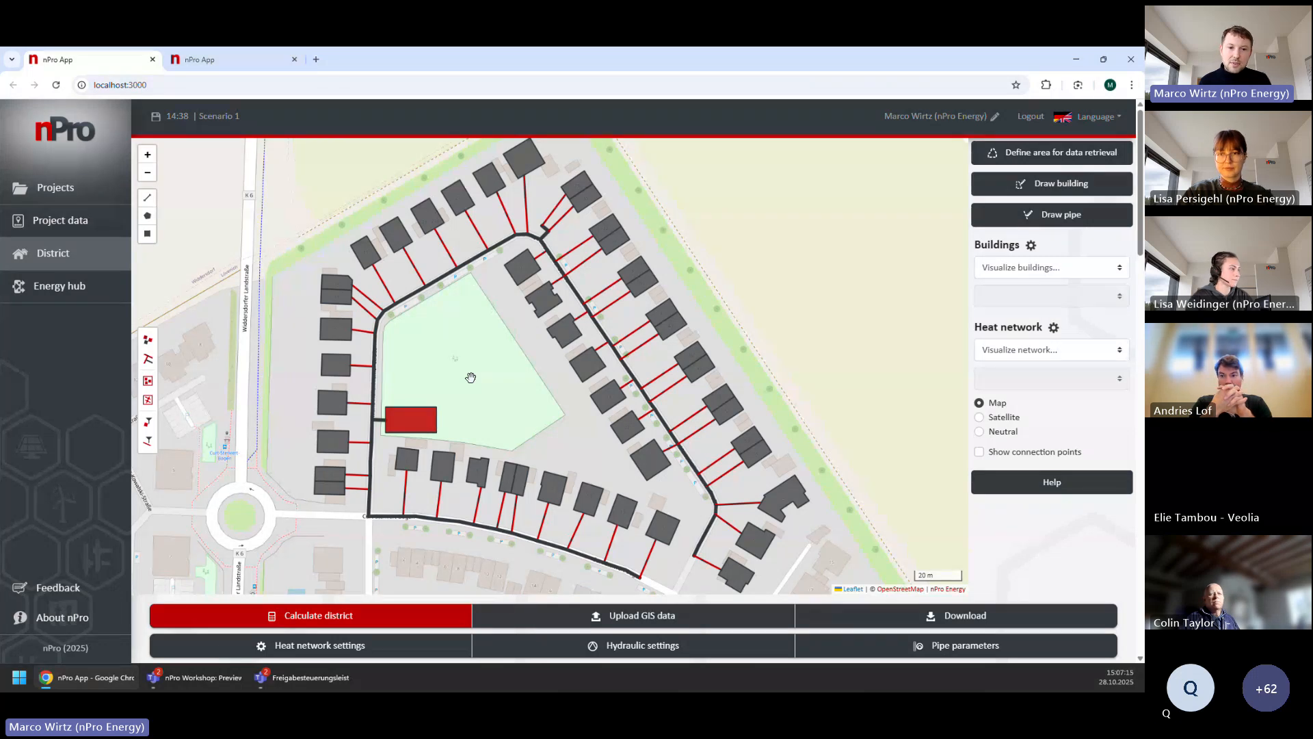
{"action": "left_click_drag", "start_coordinate": [457, 381], "coordinate": [439, 369]}
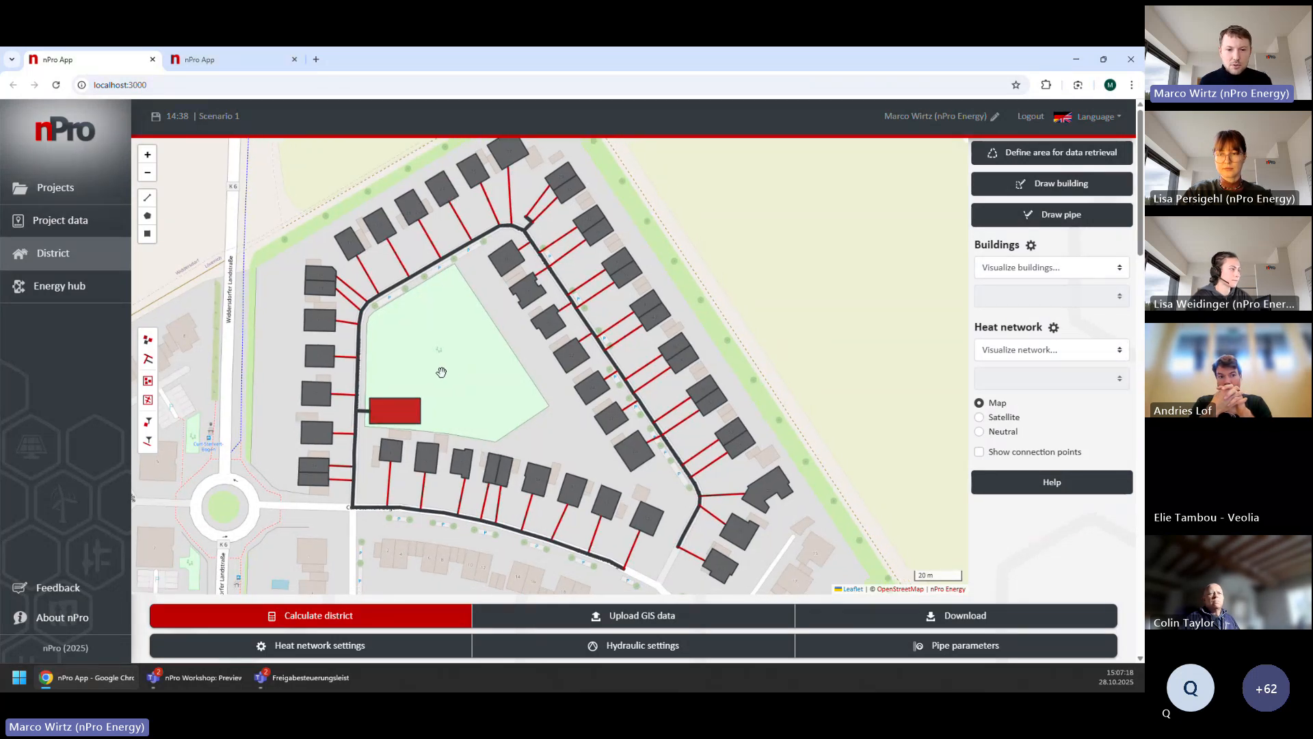
- Filter the buildings by connection ratio (number of buildings, random selection) at 50 % and select the matching buildings on the map
{"action": "left_click", "coordinate": [149, 426]}
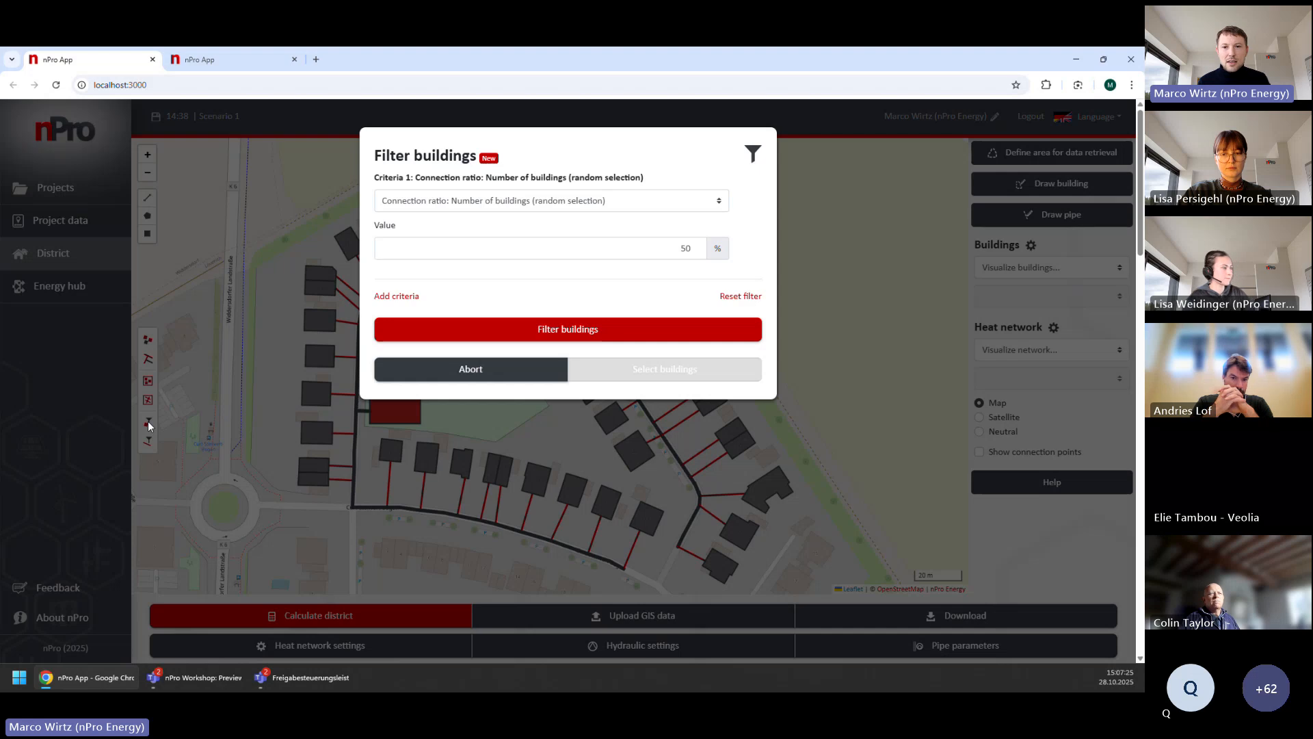
{"action": "left_click", "coordinate": [611, 201]}
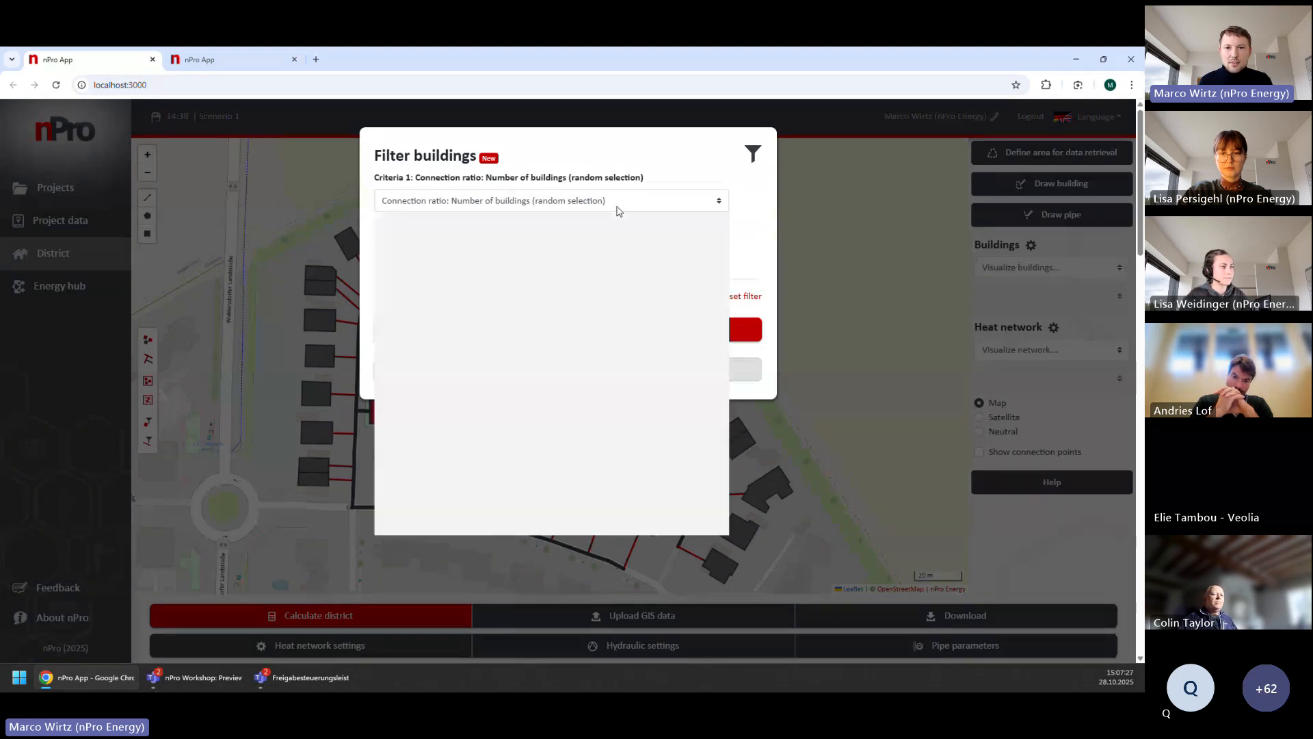
{"action": "scroll", "coordinate": [604, 260], "scroll_direction": "up", "scroll_amount": 10}
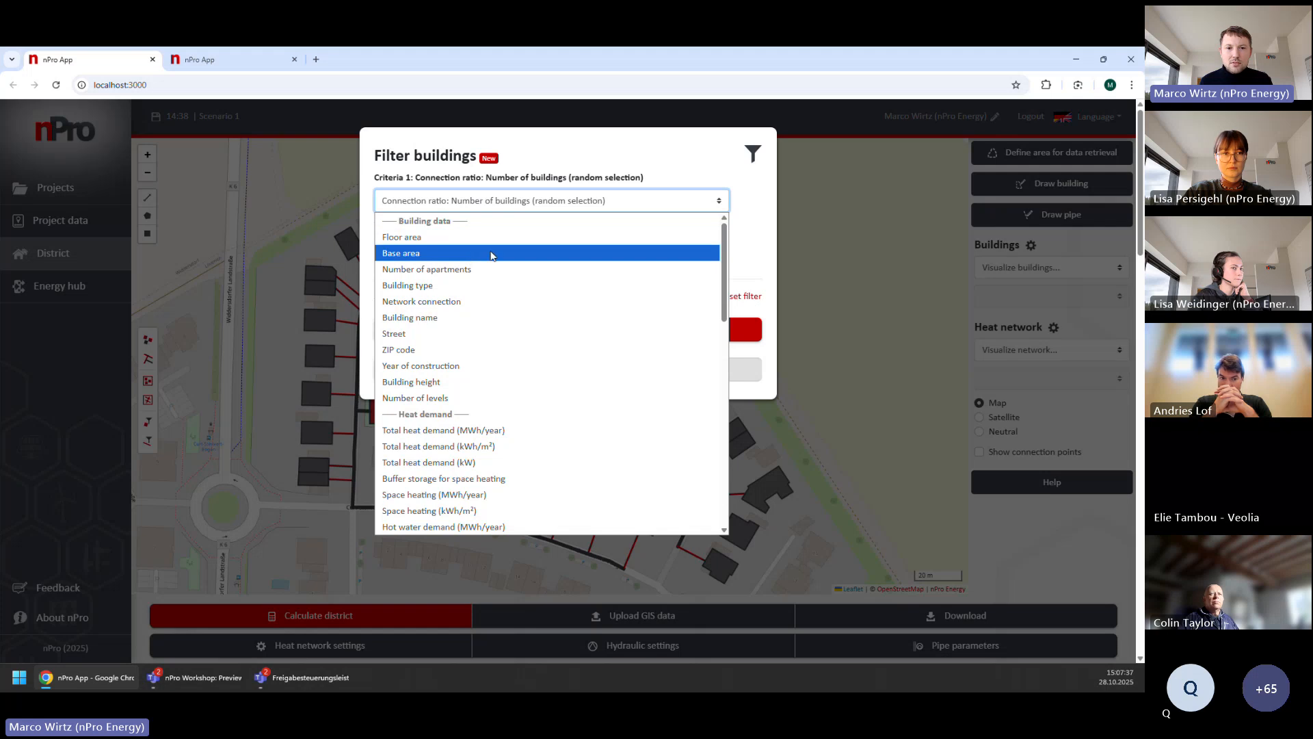
{"action": "scroll", "coordinate": [561, 357], "scroll_direction": "down", "scroll_amount": 3}
{"action": "scroll", "coordinate": [561, 357], "scroll_direction": "down", "scroll_amount": 7}
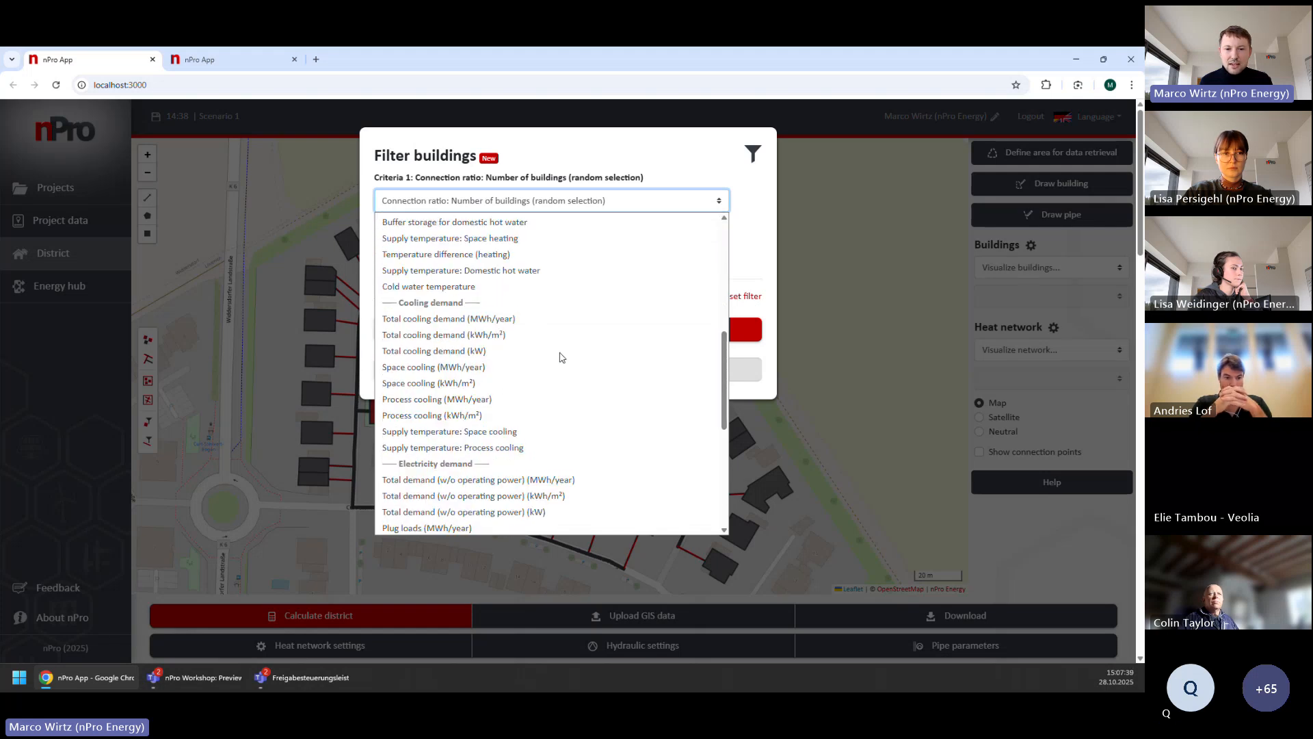
{"action": "scroll", "coordinate": [561, 357], "scroll_direction": "down", "scroll_amount": 1}
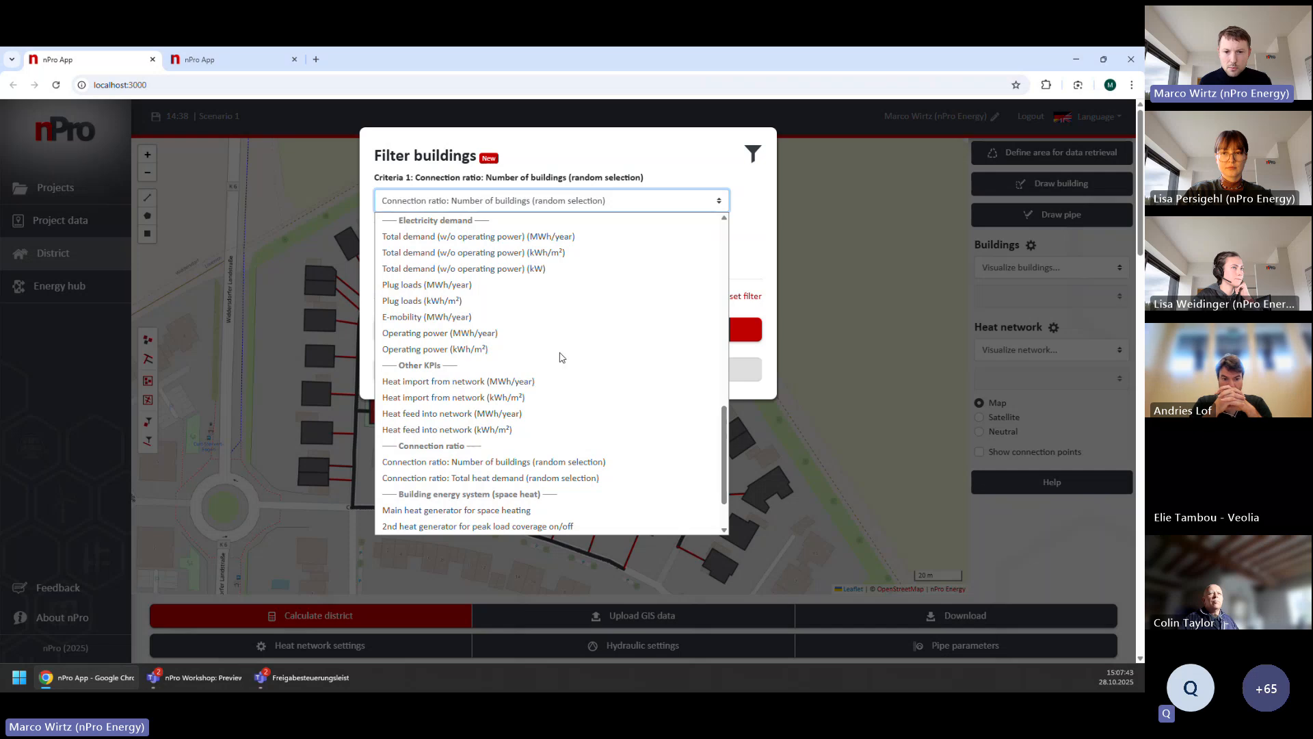
{"action": "scroll", "coordinate": [560, 357], "scroll_direction": "down", "scroll_amount": 1}
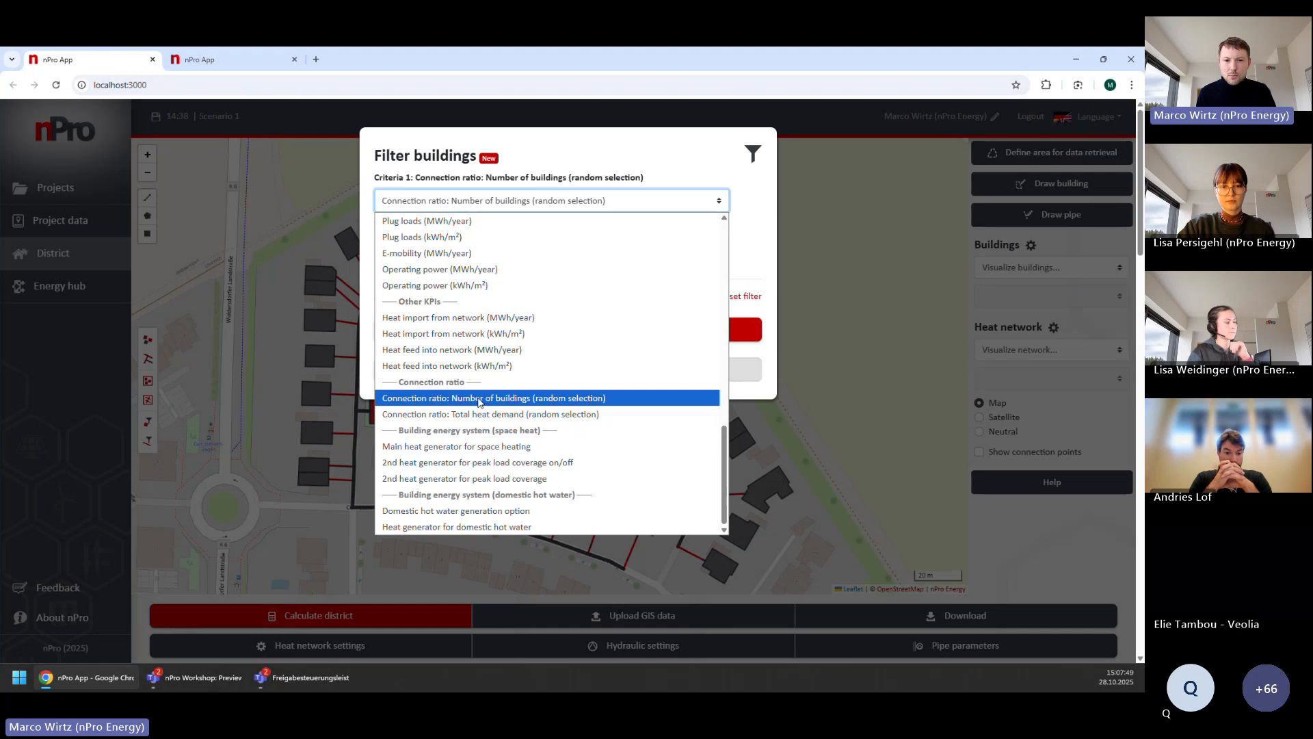
{"action": "left_click", "coordinate": [478, 401]}
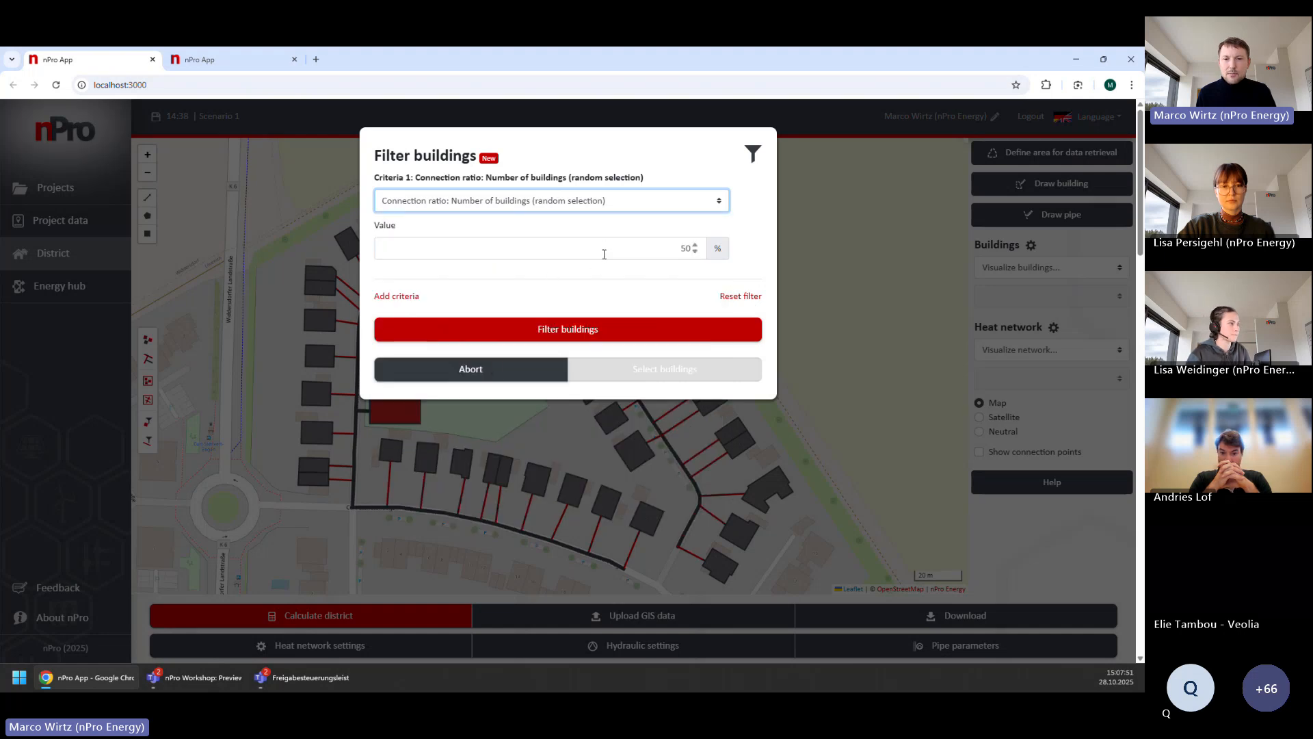
{"action": "double_click", "coordinate": [684, 249]}
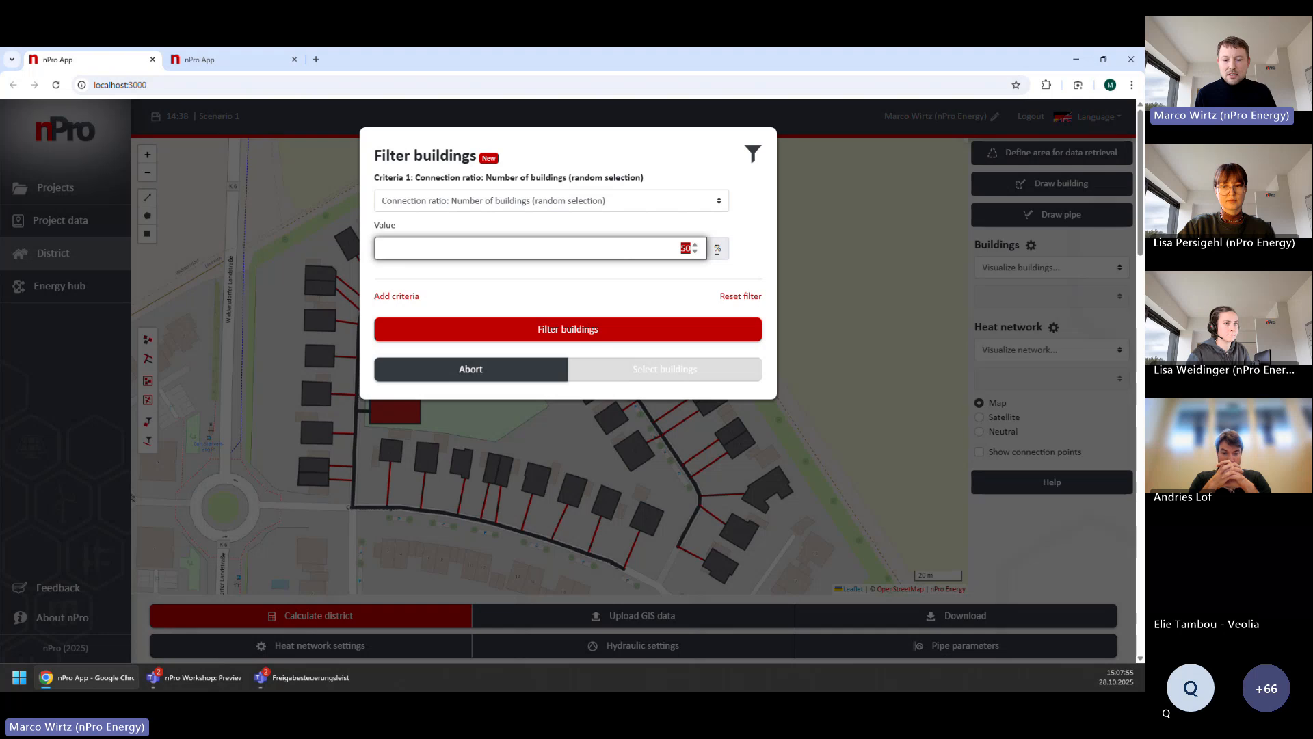
{"action": "left_click", "coordinate": [656, 337]}
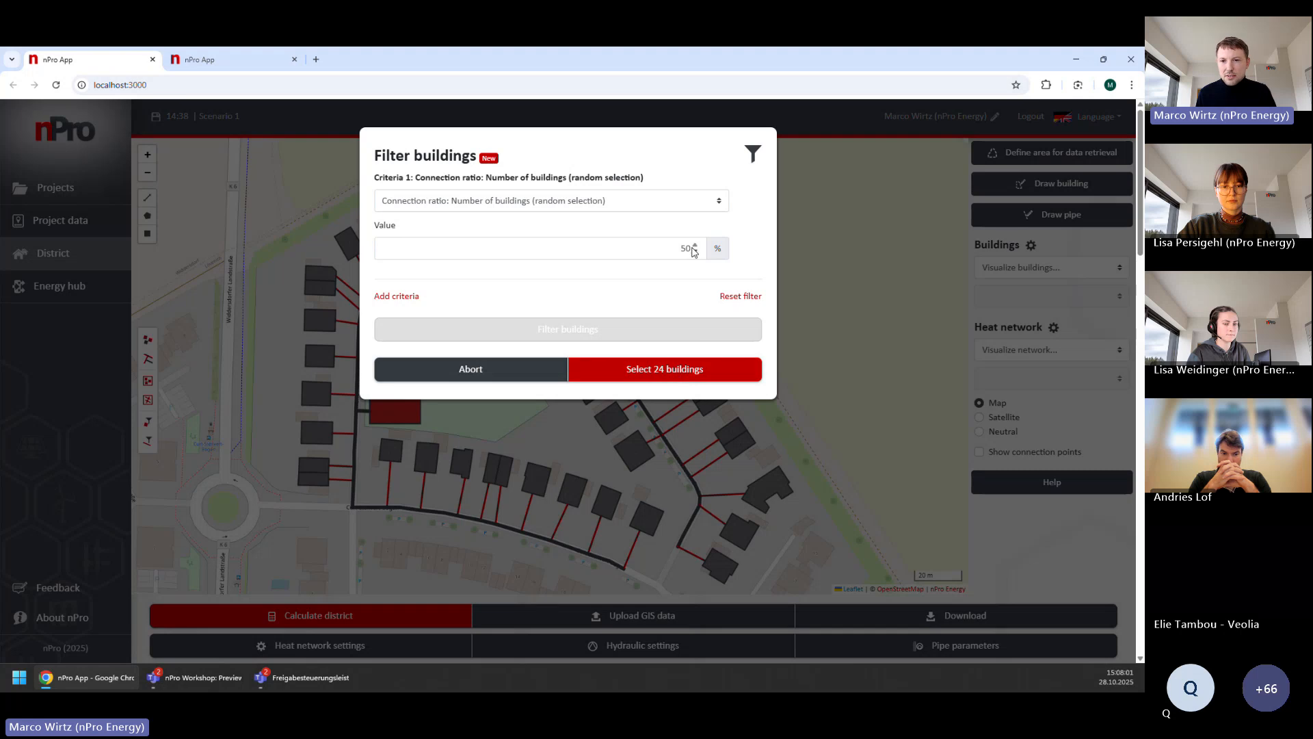
{"action": "left_click", "coordinate": [674, 372]}
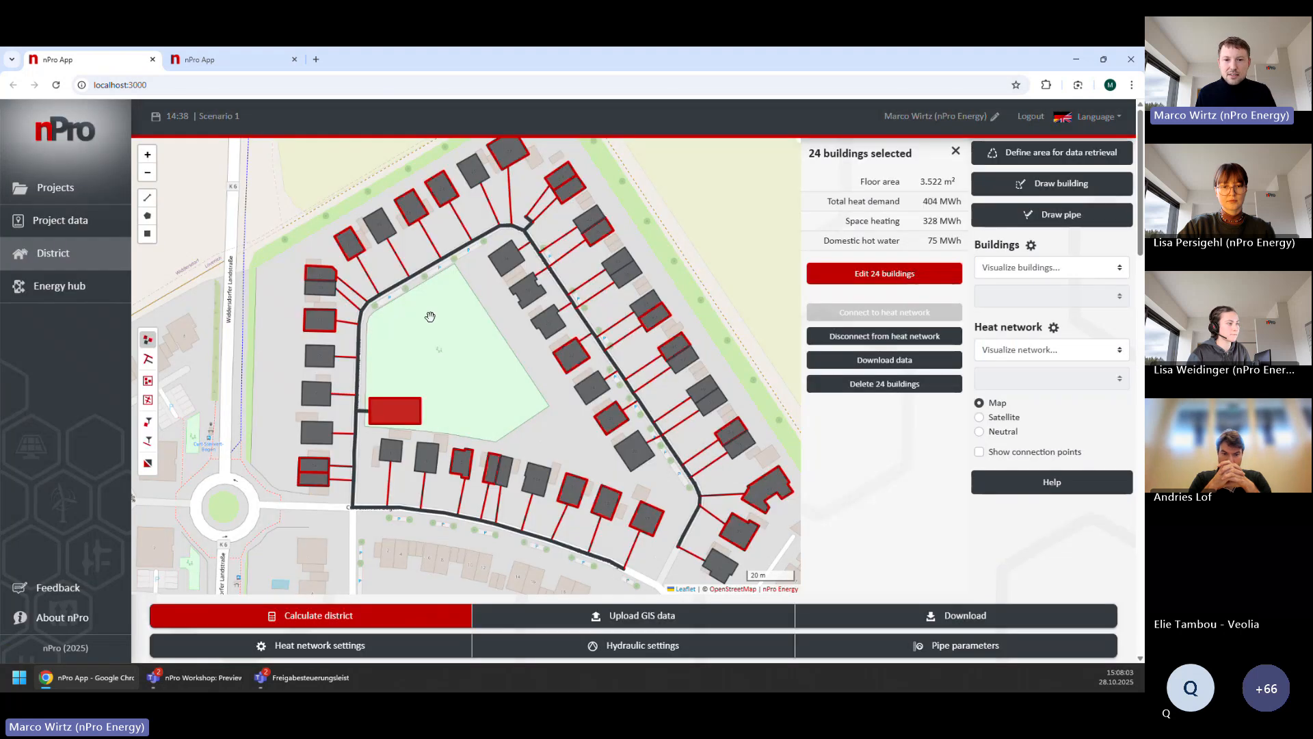
- Invert the filtered building selection, and clear it after viewing the complementary set of buildings
{"action": "scroll", "coordinate": [473, 387], "scroll_direction": "down", "scroll_amount": 1}
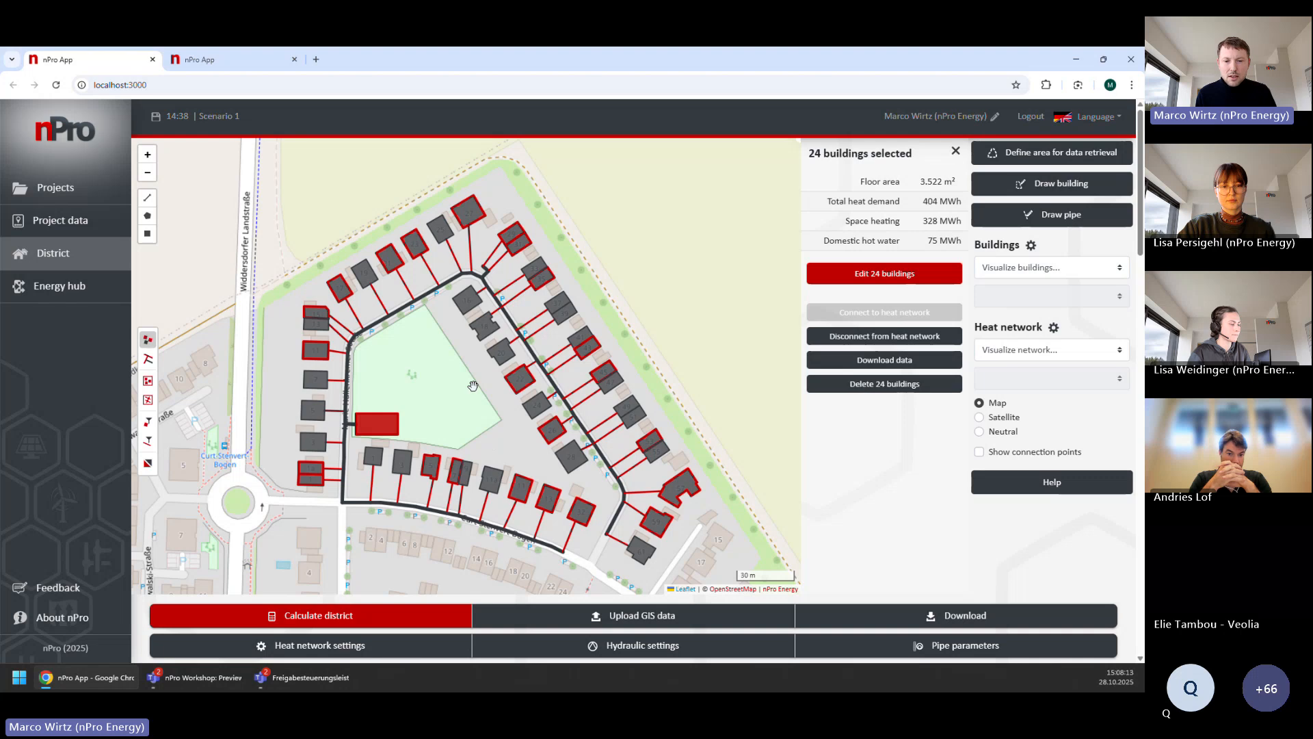
{"action": "left_click", "coordinate": [148, 465]}
{"action": "scroll", "coordinate": [366, 378], "scroll_direction": "up", "scroll_amount": 1}
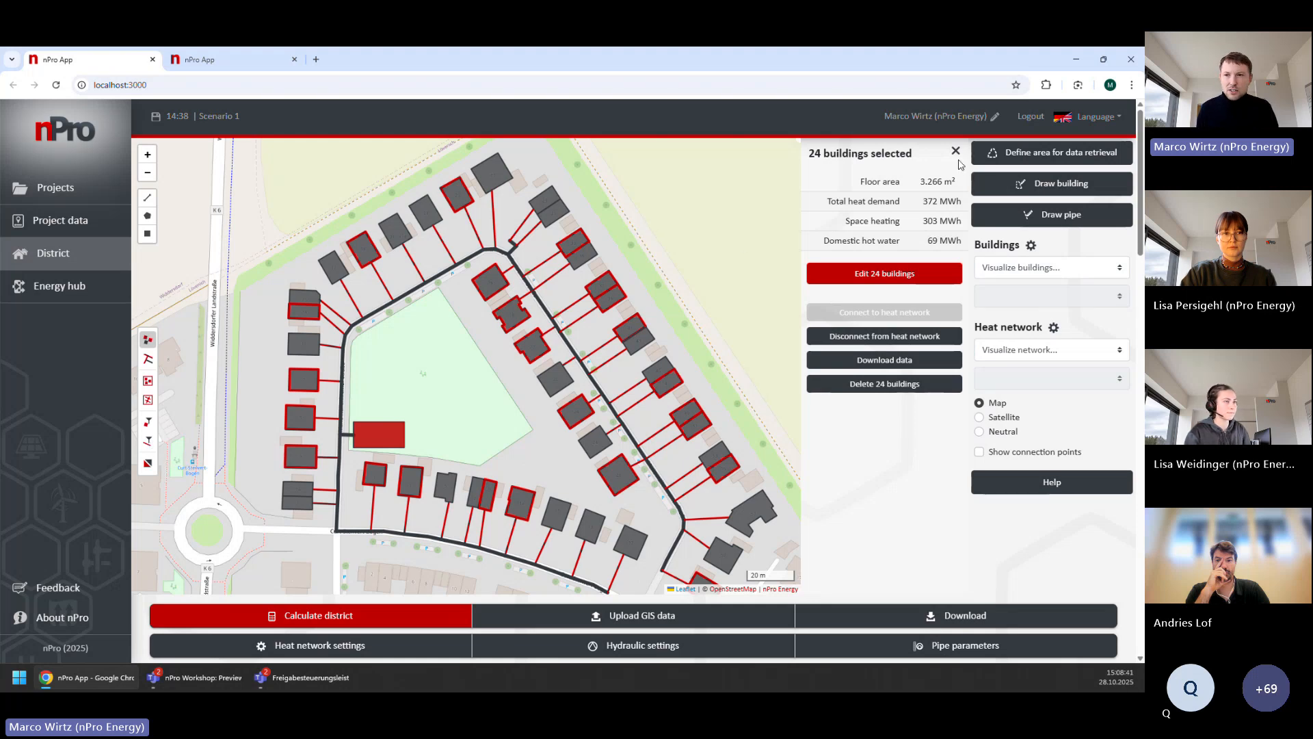
{"action": "left_click", "coordinate": [789, 203]}
- Copy the building attributes of the square house in the middle of the western row
{"action": "scroll", "coordinate": [441, 374], "scroll_direction": "up", "scroll_amount": 2}
{"action": "left_click_drag", "start_coordinate": [442, 374], "coordinate": [476, 329]}
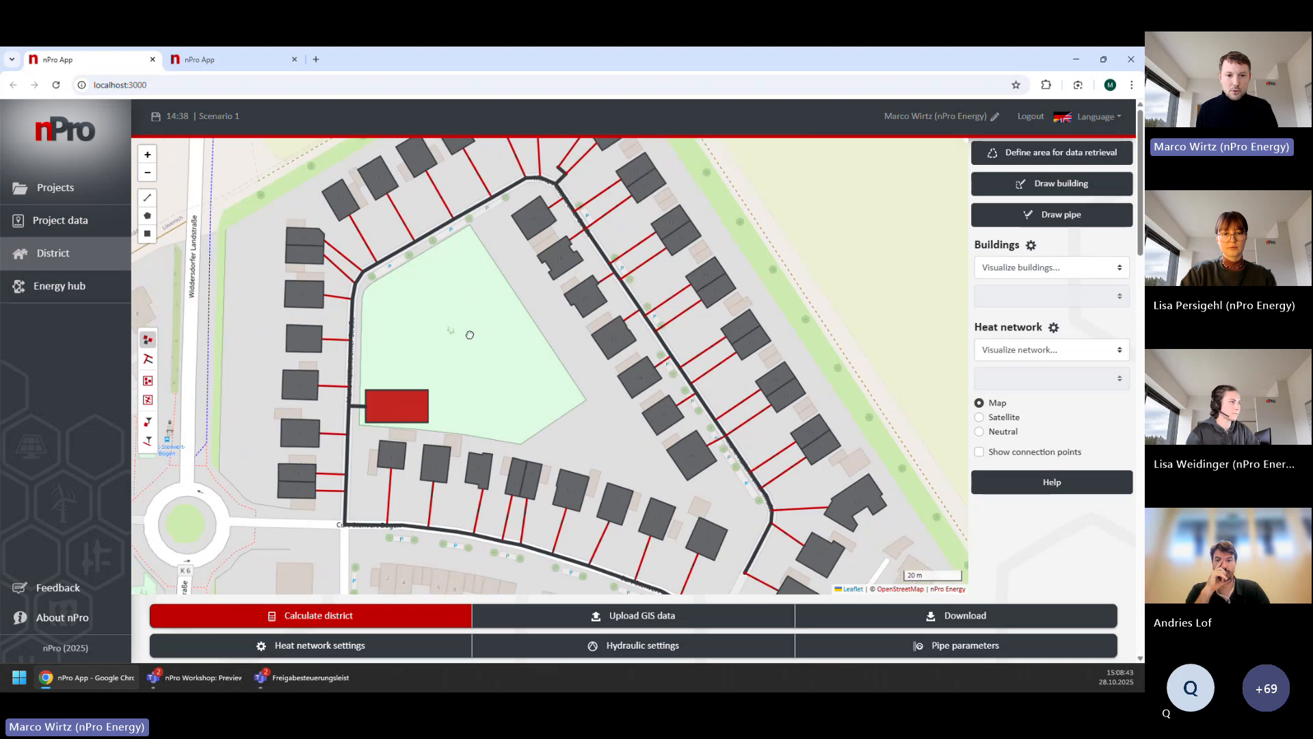
{"action": "left_click", "coordinate": [303, 340]}
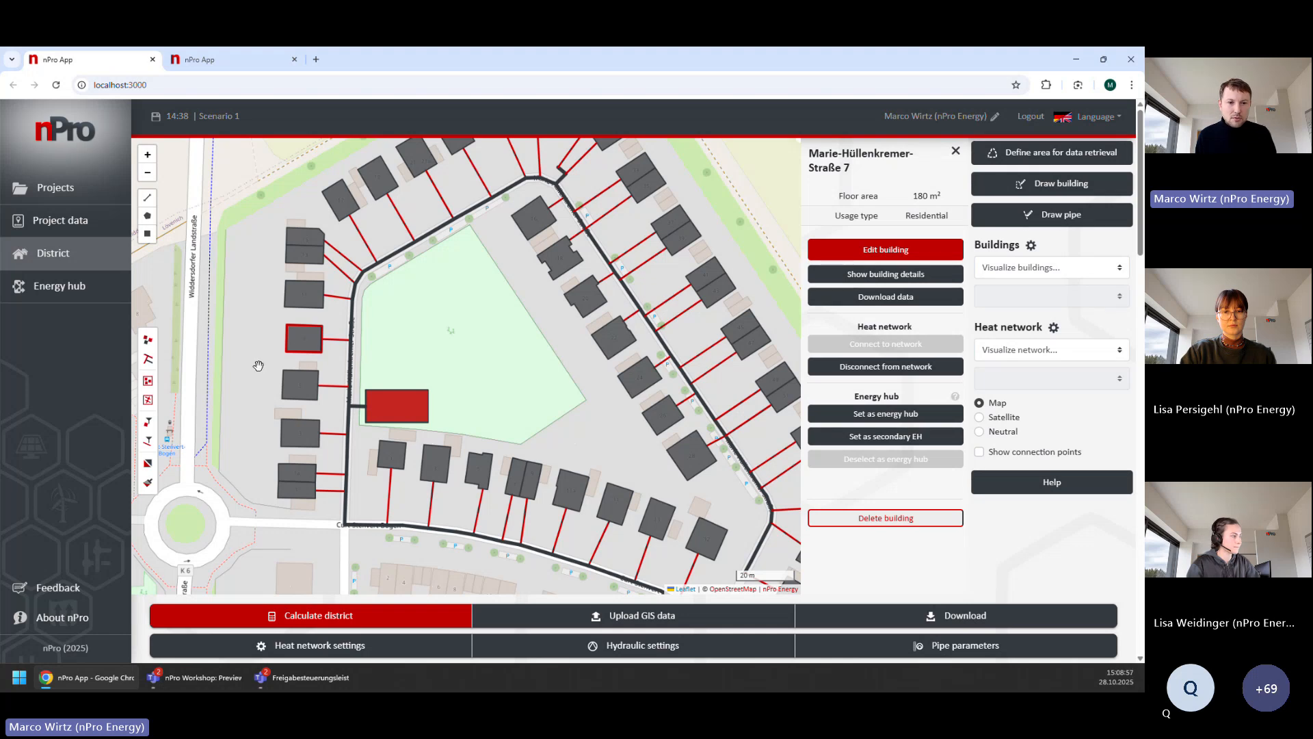
{"action": "left_click", "coordinate": [148, 488]}
{"action": "left_click", "coordinate": [308, 346]}
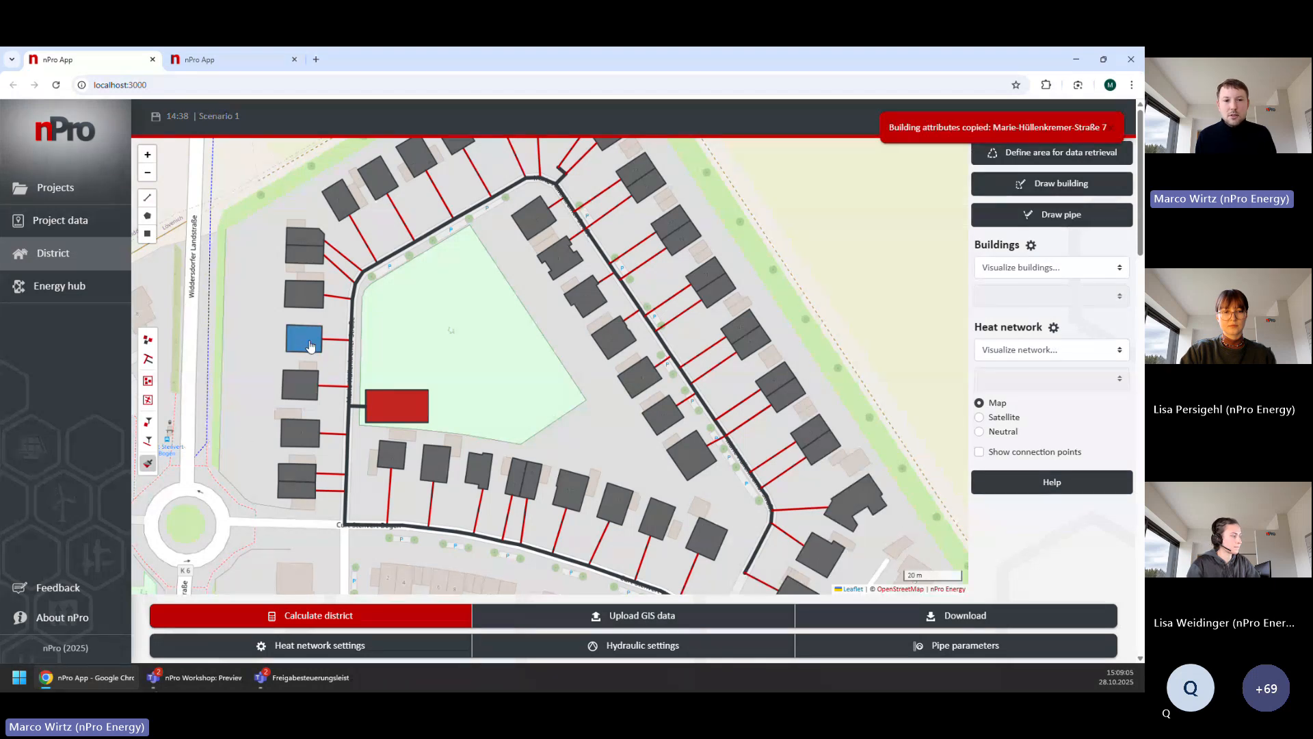
- Select the four houses south of the source house as paste targets, view the attribute groups available for pasting, and leave without pasting
{"action": "left_click", "coordinate": [302, 383]}
{"action": "left_click", "coordinate": [301, 432]}
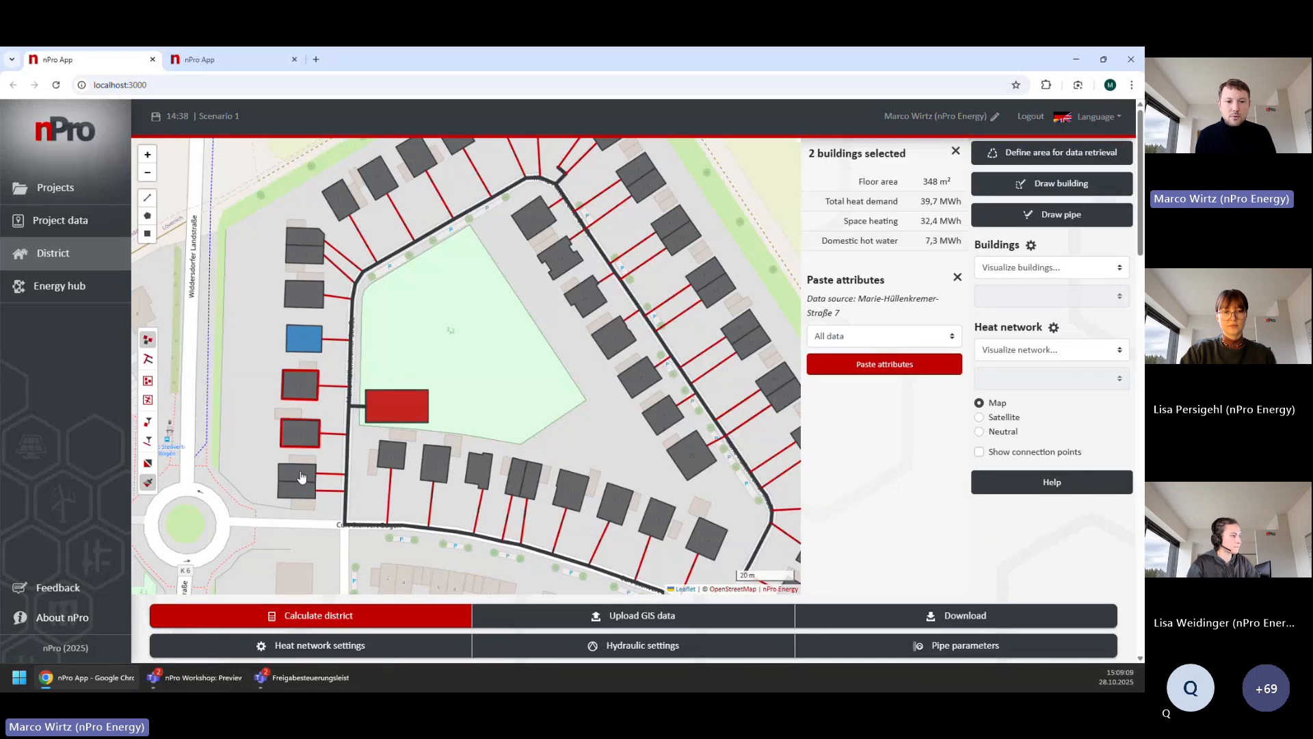
{"action": "left_click", "coordinate": [301, 474]}
{"action": "left_click", "coordinate": [298, 491]}
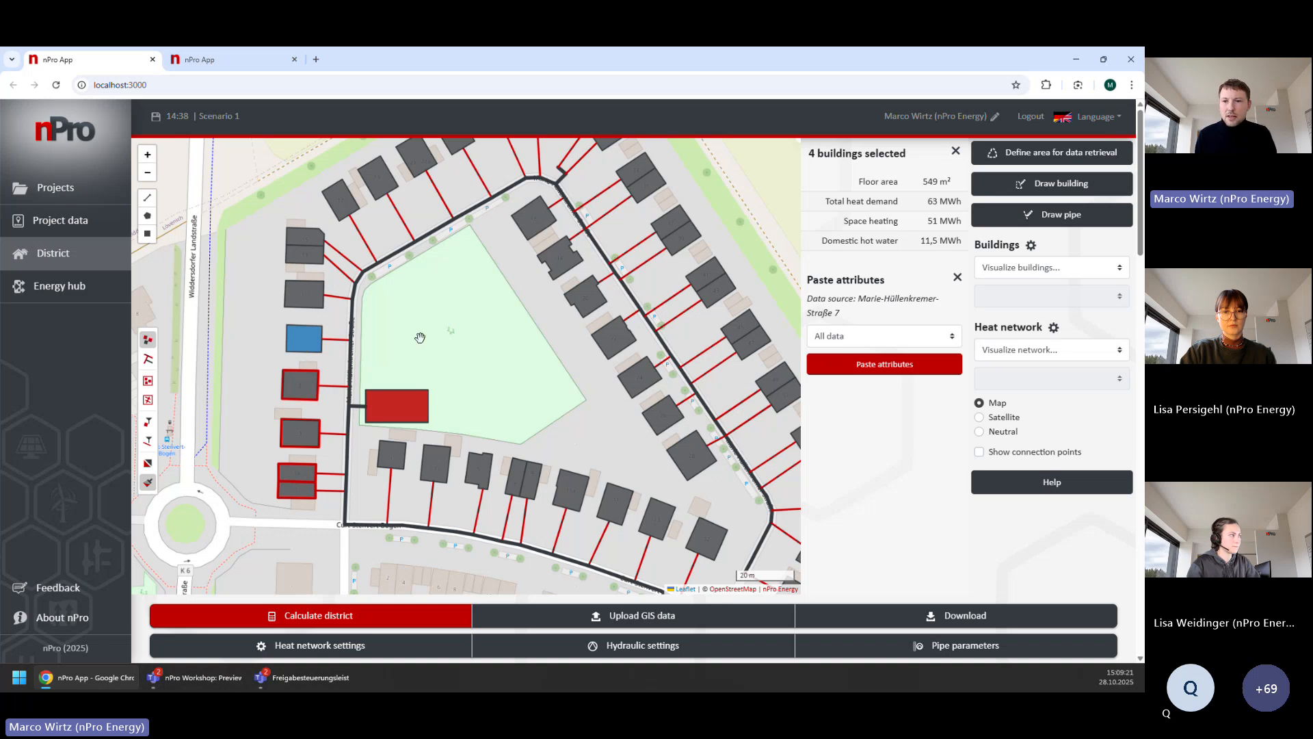
{"action": "left_click_drag", "start_coordinate": [830, 278], "coordinate": [877, 273]}
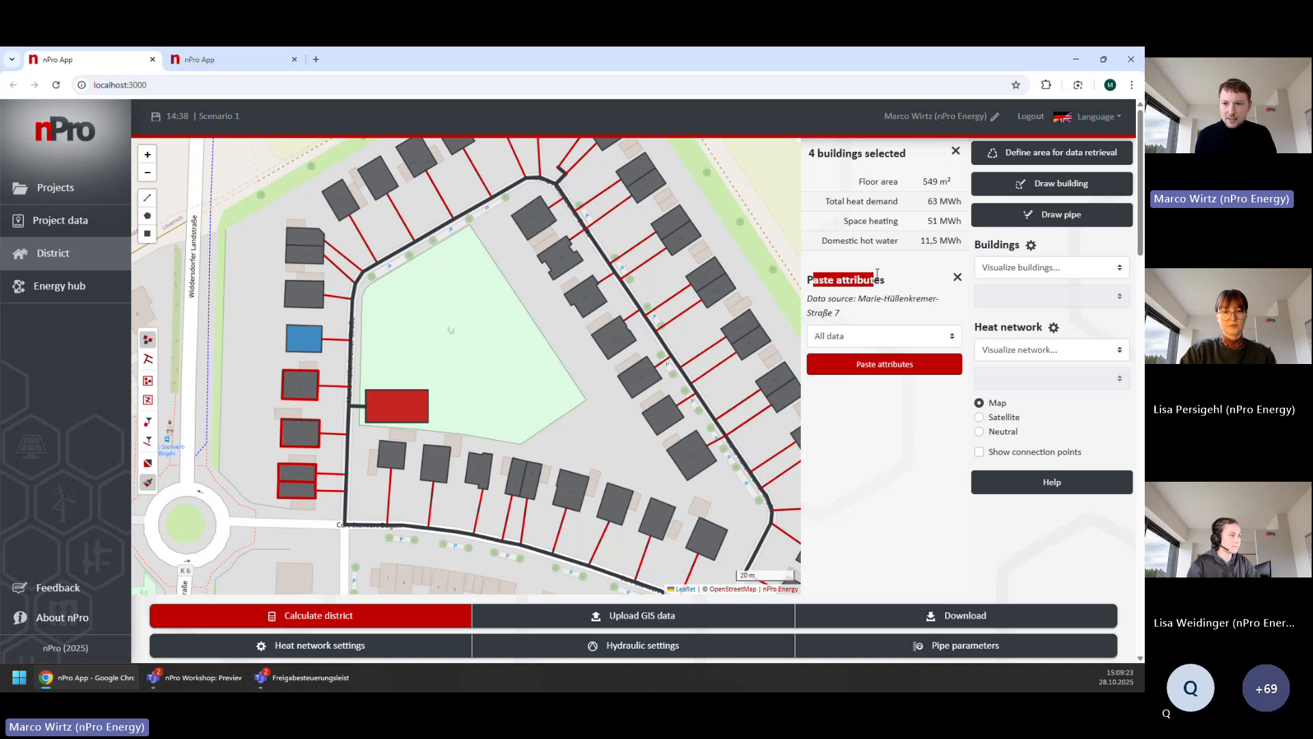
{"action": "left_click", "coordinate": [896, 339]}
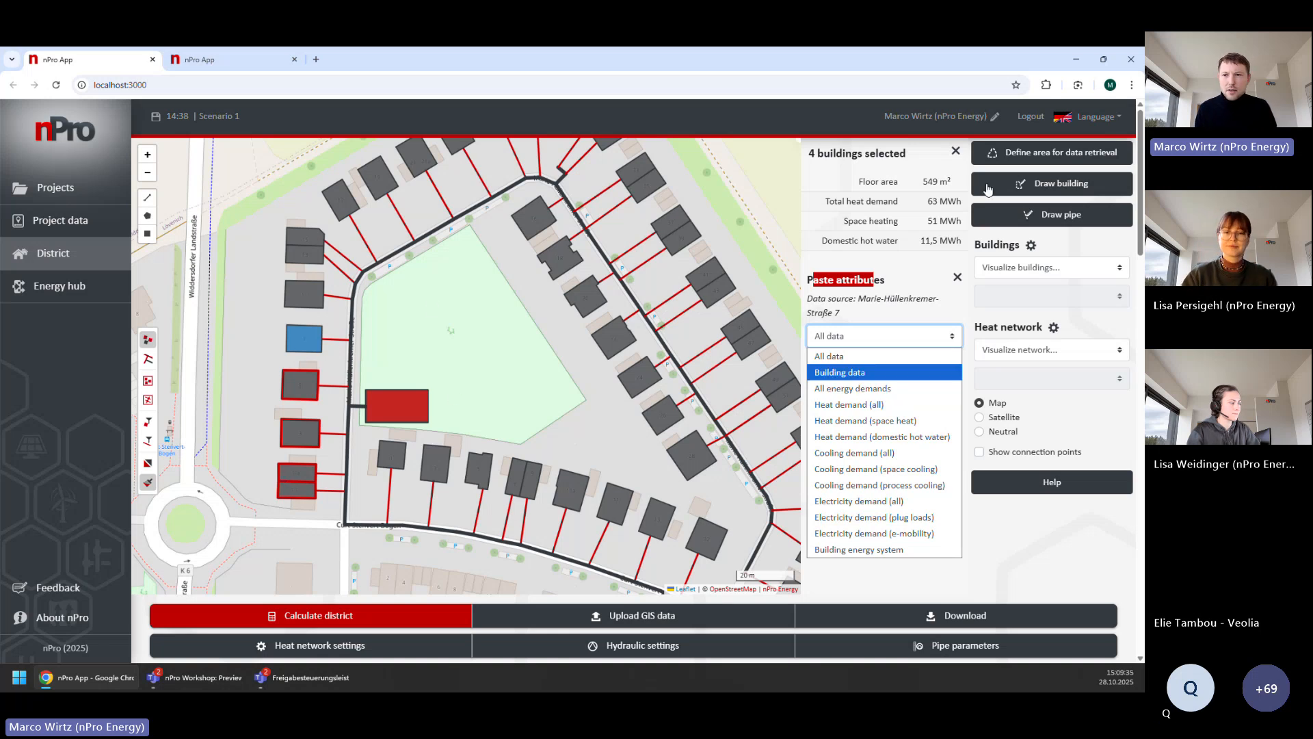
{"action": "left_click", "coordinate": [956, 151]}
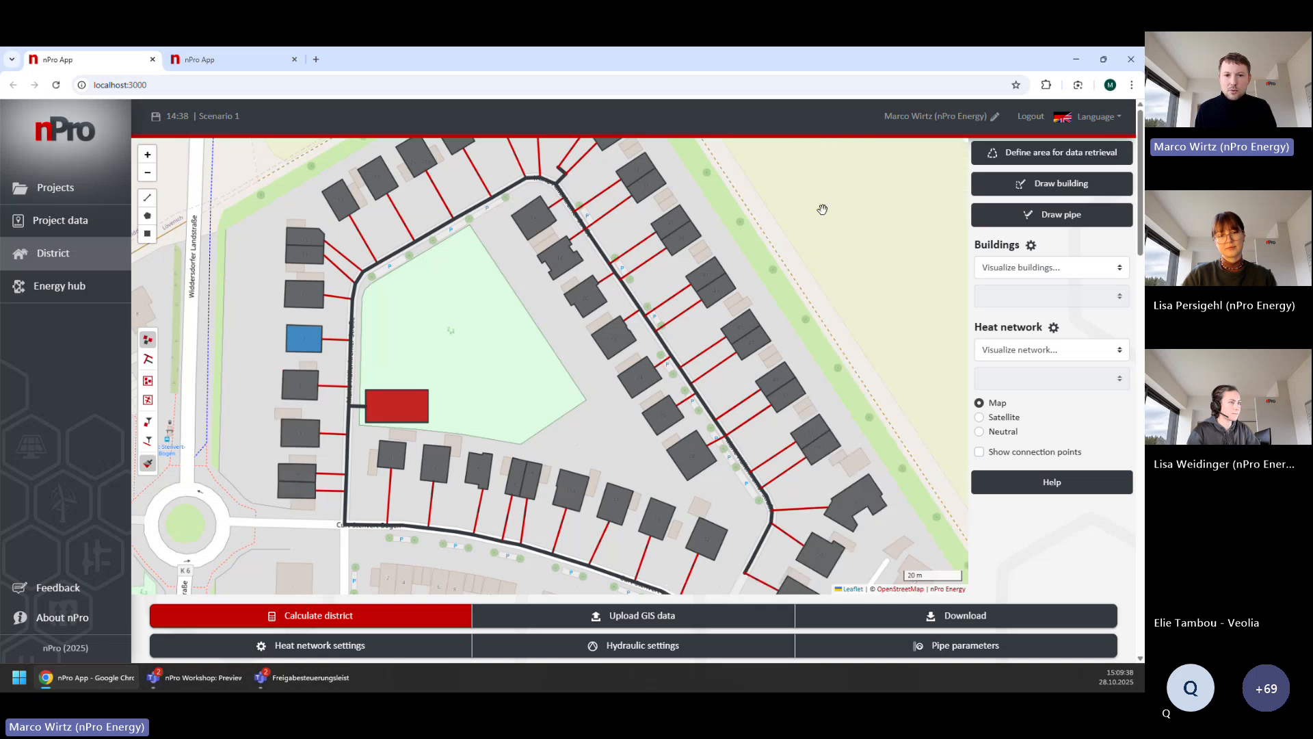
{"action": "left_click", "coordinate": [147, 465]}
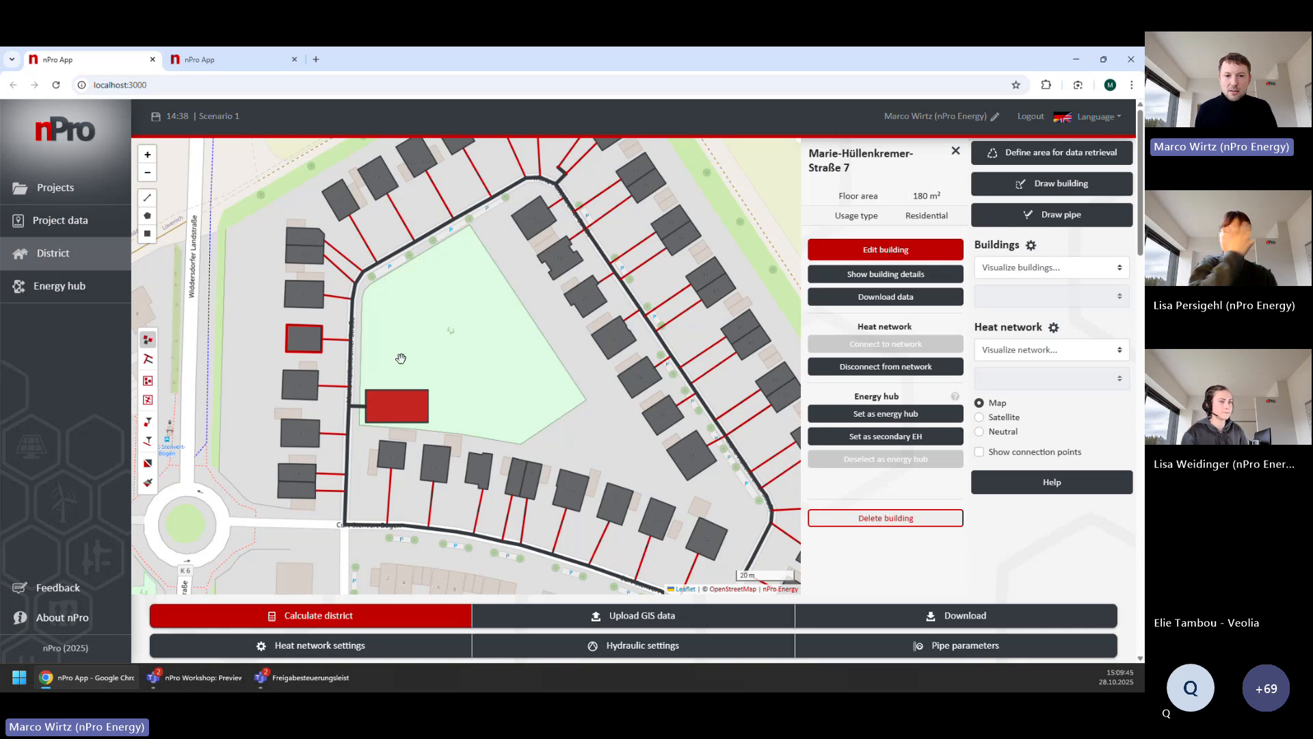
- Add the next two houses to the south to the source house's selection for joint editing, and clear the selection
{"action": "left_click", "coordinate": [299, 385], "text": "shift"}
{"action": "left_click", "coordinate": [300, 433], "text": "shift"}
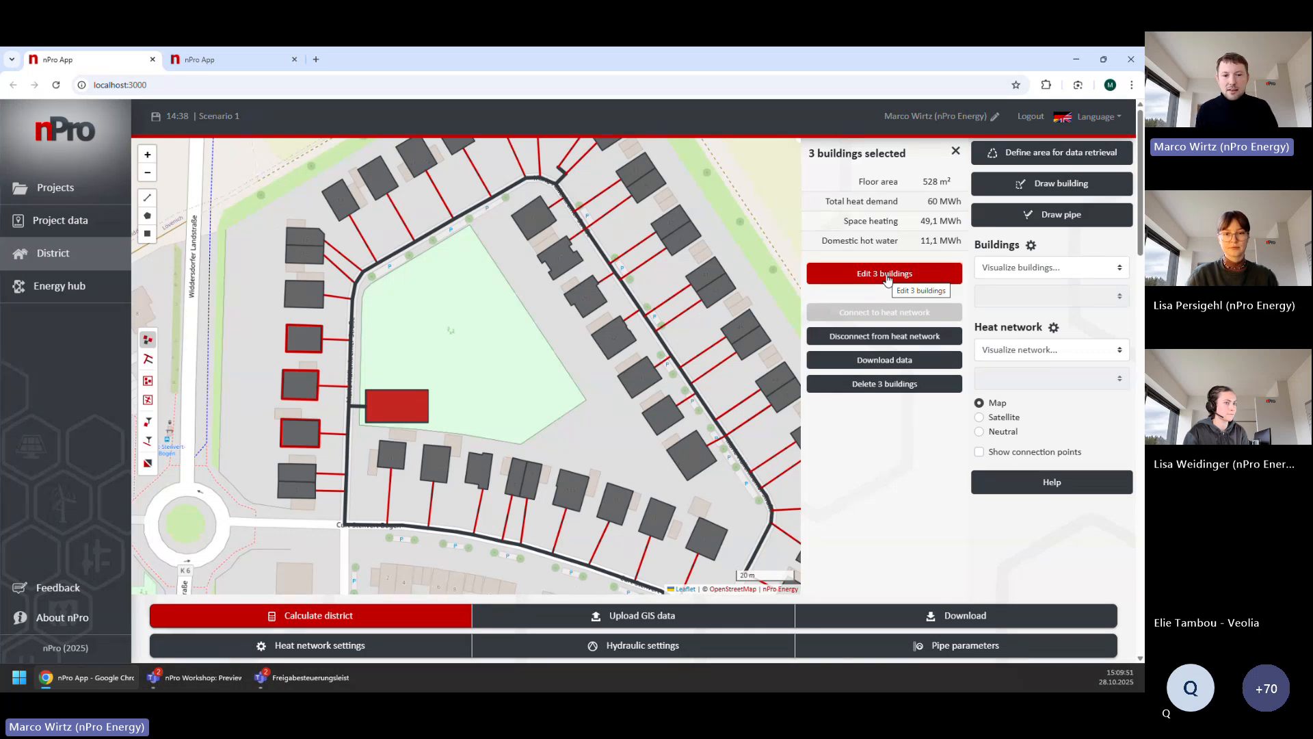
{"action": "left_click", "coordinate": [955, 151]}
- Open the fourth house from the north in the row just east of the green area for editing
{"action": "left_click_drag", "start_coordinate": [504, 367], "coordinate": [470, 376]}
{"action": "scroll", "coordinate": [472, 373], "scroll_direction": "down", "scroll_amount": 1}
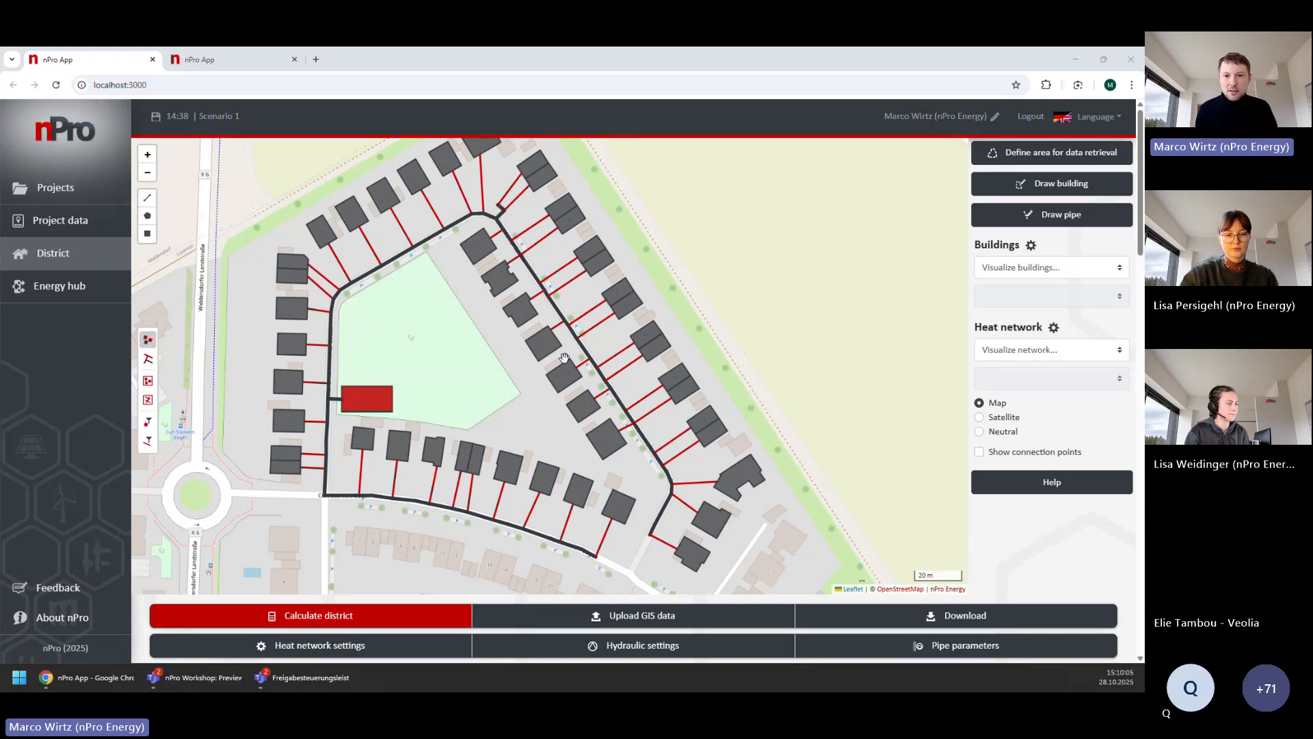
{"action": "scroll", "coordinate": [564, 358], "scroll_direction": "up", "scroll_amount": 1}
{"action": "left_click_drag", "start_coordinate": [507, 371], "coordinate": [484, 381]}
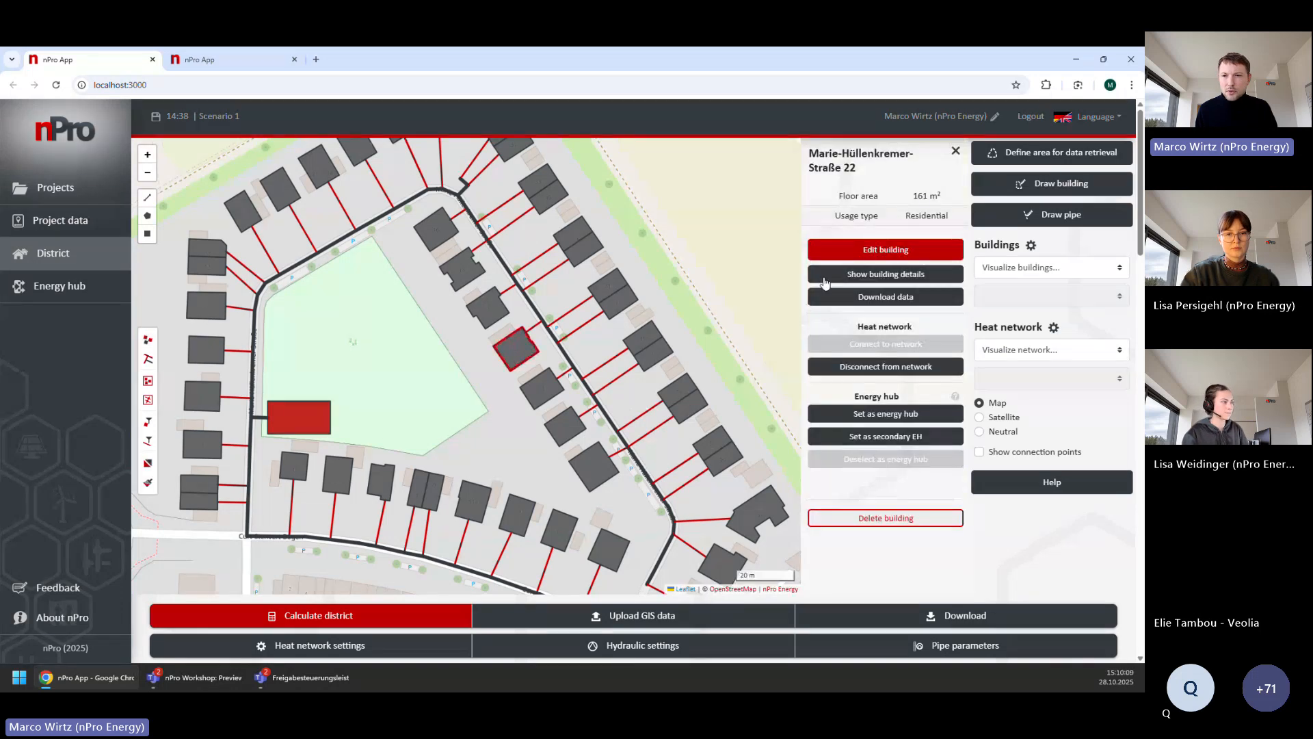
{"action": "left_click", "coordinate": [851, 251]}
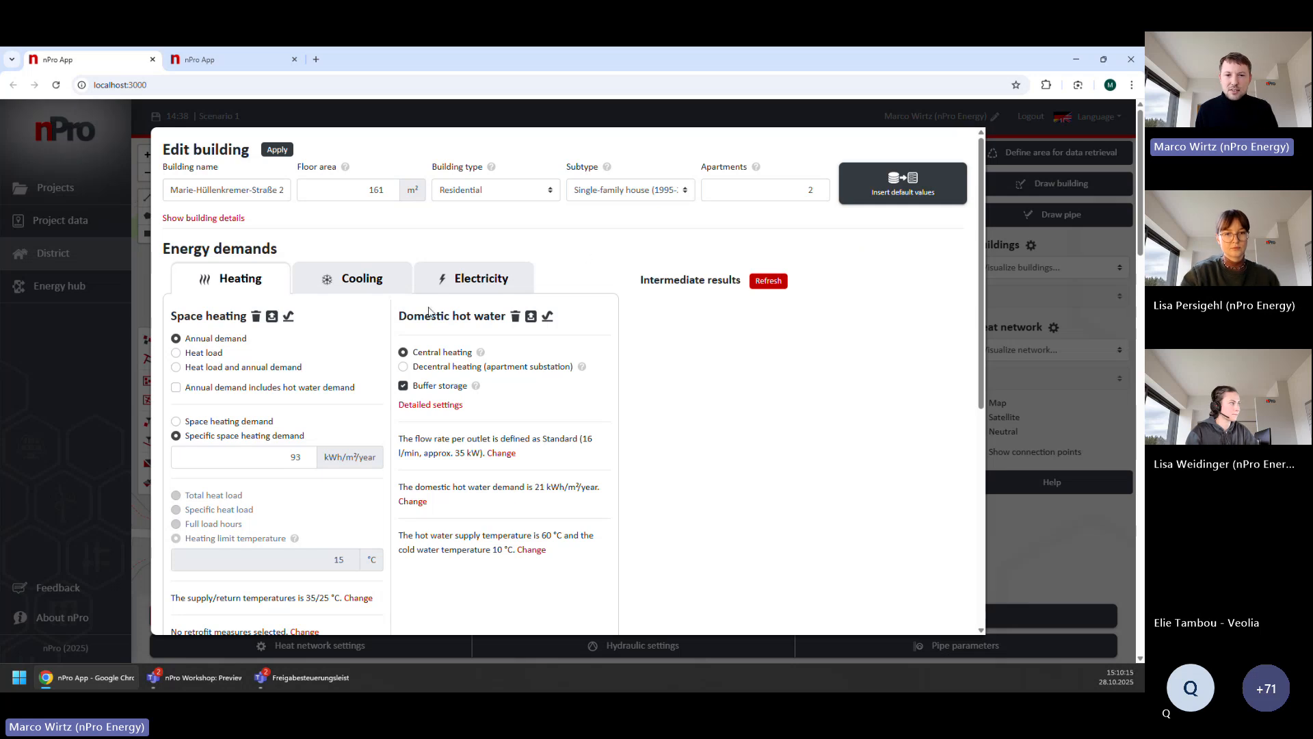
- Review the central and decentral (apartment substation) heating options in the building's domestic hot water section
{"action": "left_click_drag", "start_coordinate": [399, 316], "coordinate": [505, 317]}
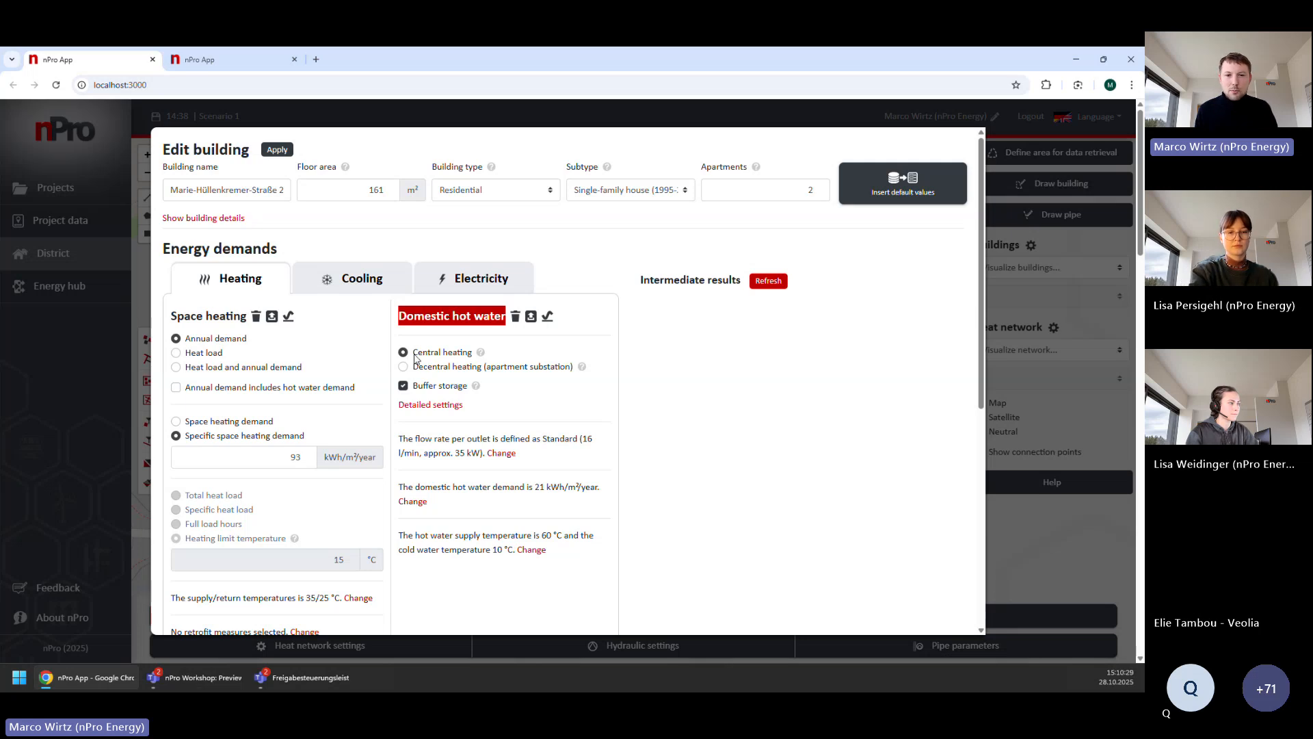
{"action": "left_click_drag", "start_coordinate": [413, 354], "coordinate": [475, 354]}
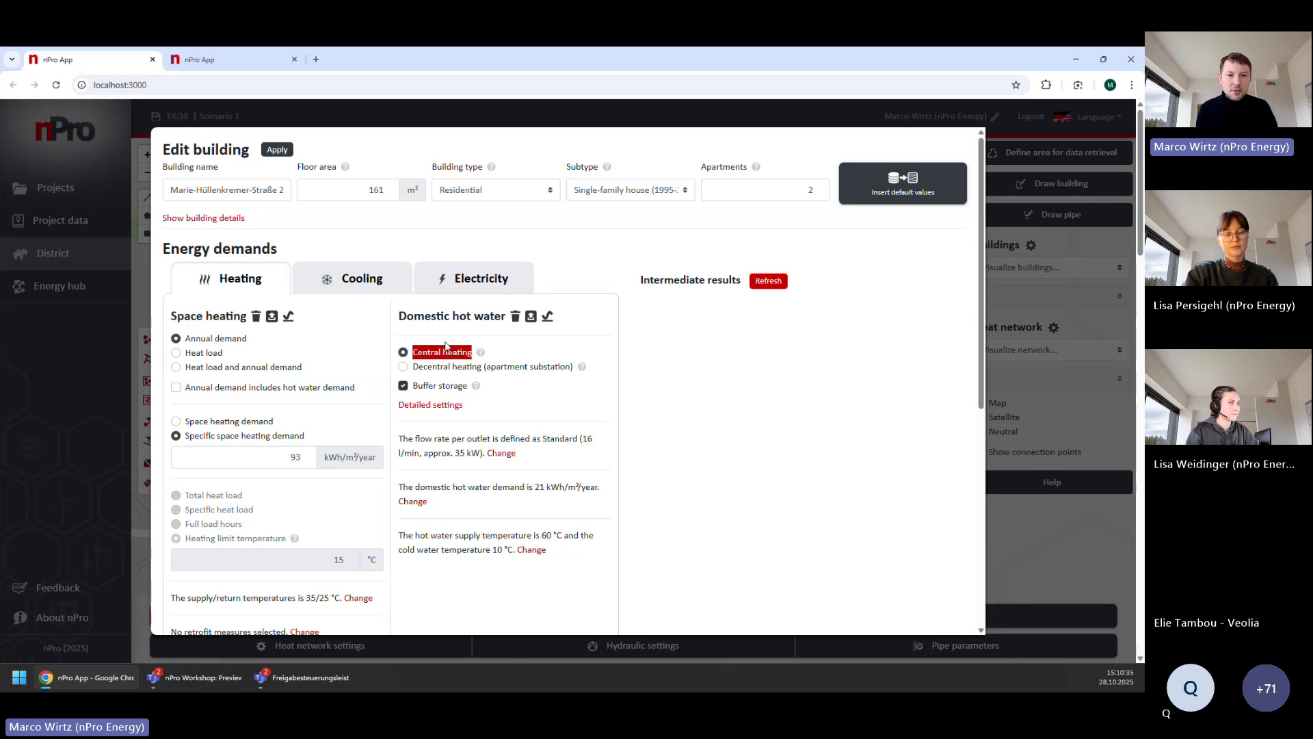
{"action": "left_click_drag", "start_coordinate": [421, 368], "coordinate": [477, 370]}
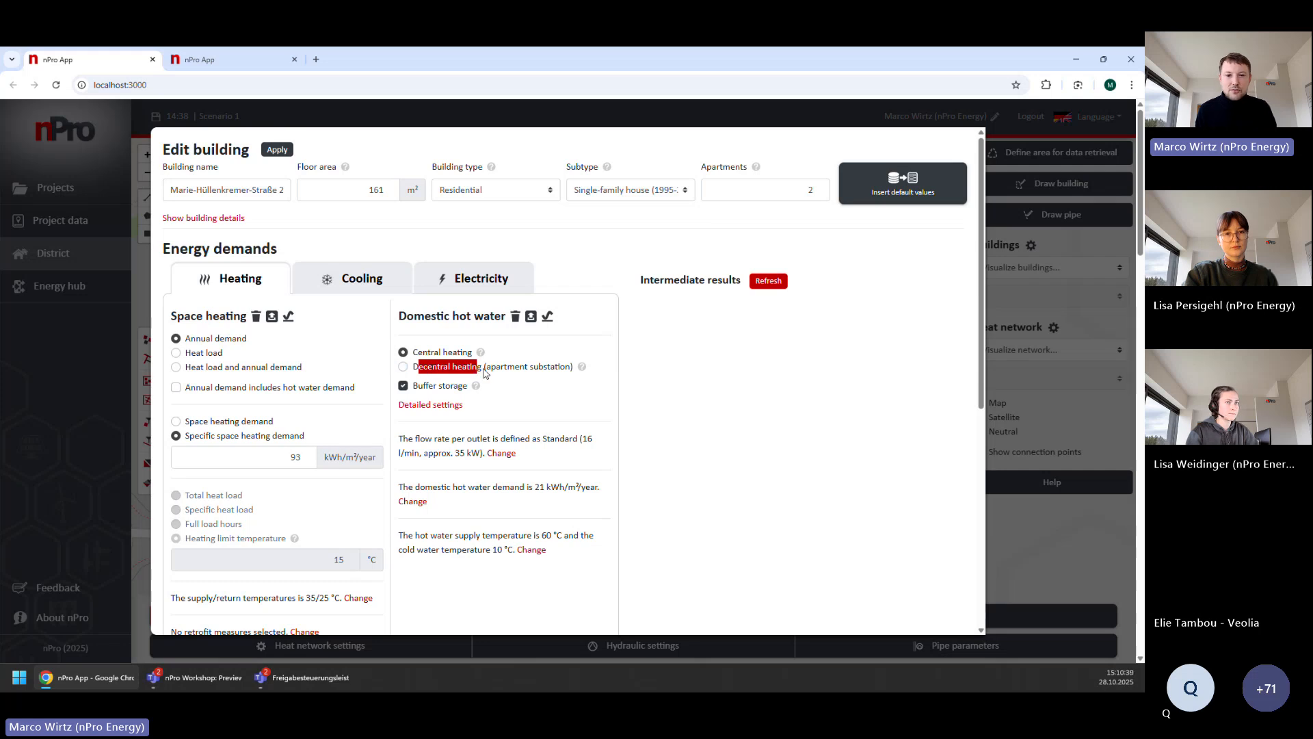
{"action": "left_click_drag", "start_coordinate": [487, 369], "coordinate": [571, 370]}
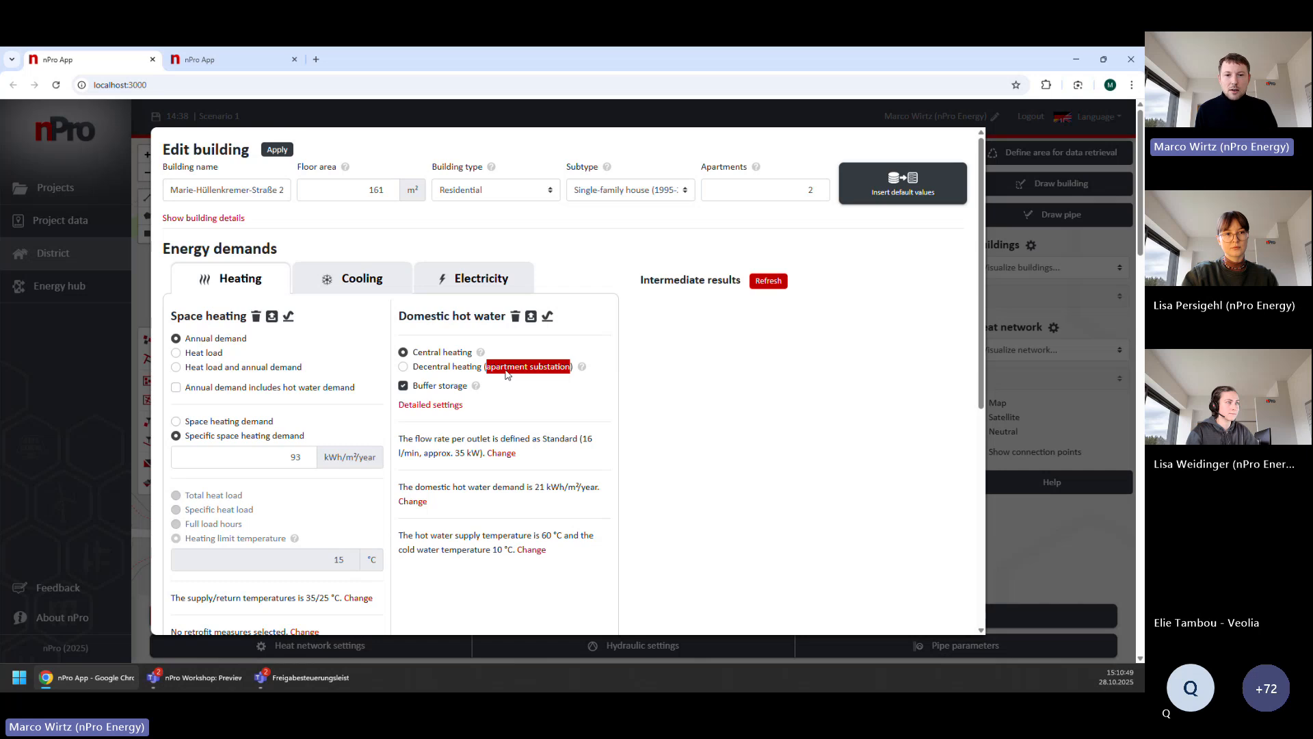
- Open the detailed domestic hot water settings and compare the central heating concept with and without buffer storage, leaving the storage enabled
{"action": "left_click", "coordinate": [441, 405]}
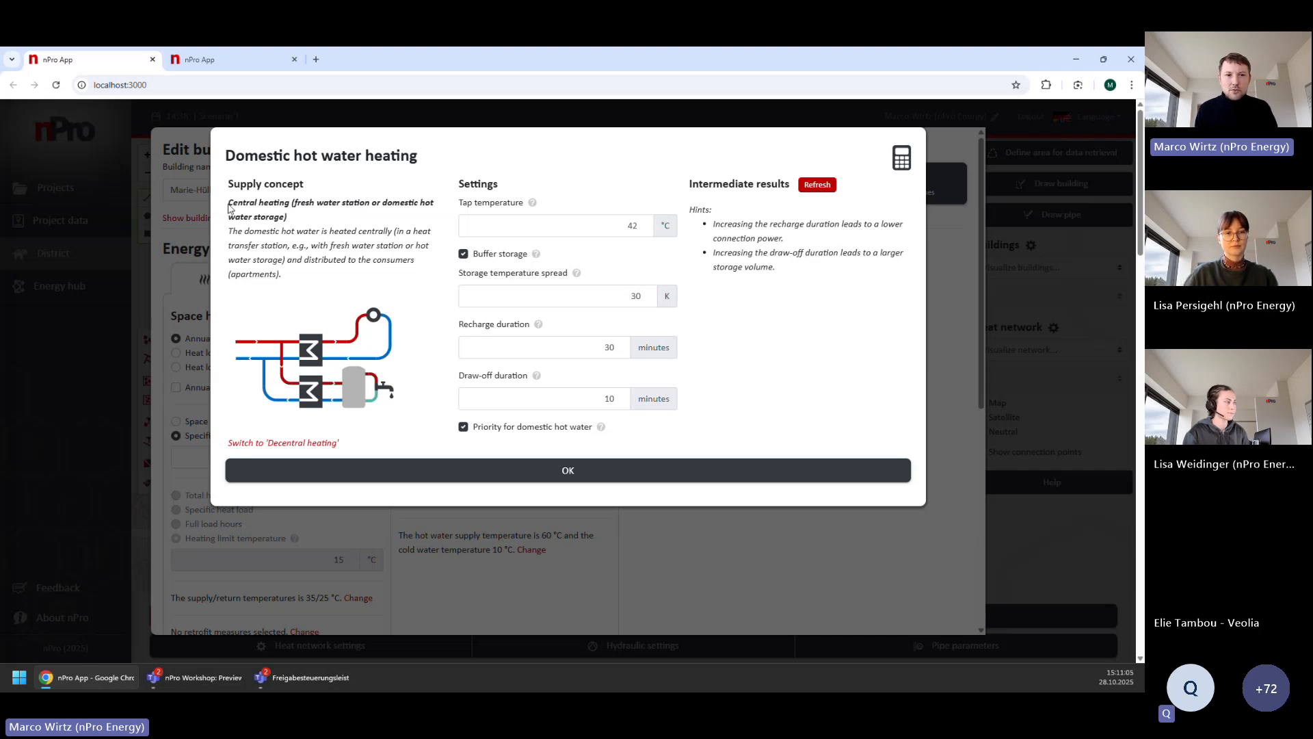
{"action": "left_click_drag", "start_coordinate": [229, 203], "coordinate": [370, 204]}
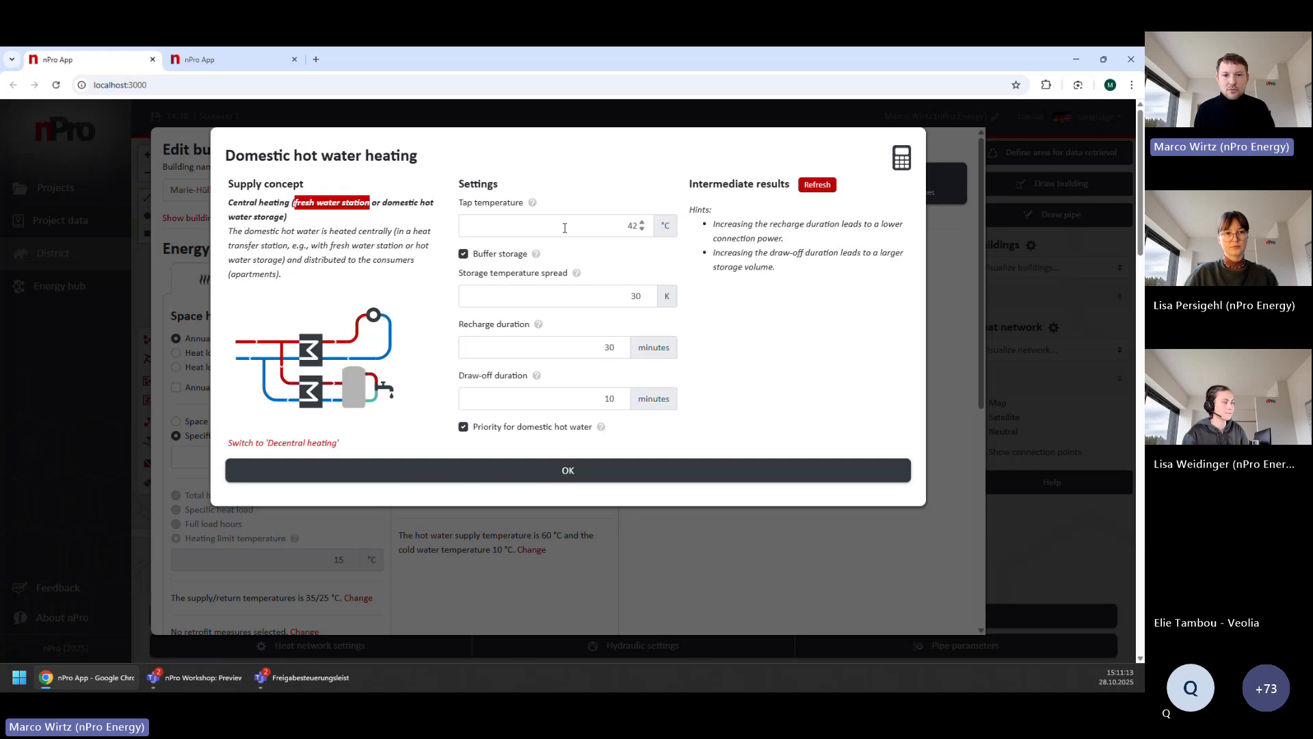
{"action": "left_click_drag", "start_coordinate": [463, 203], "coordinate": [519, 205]}
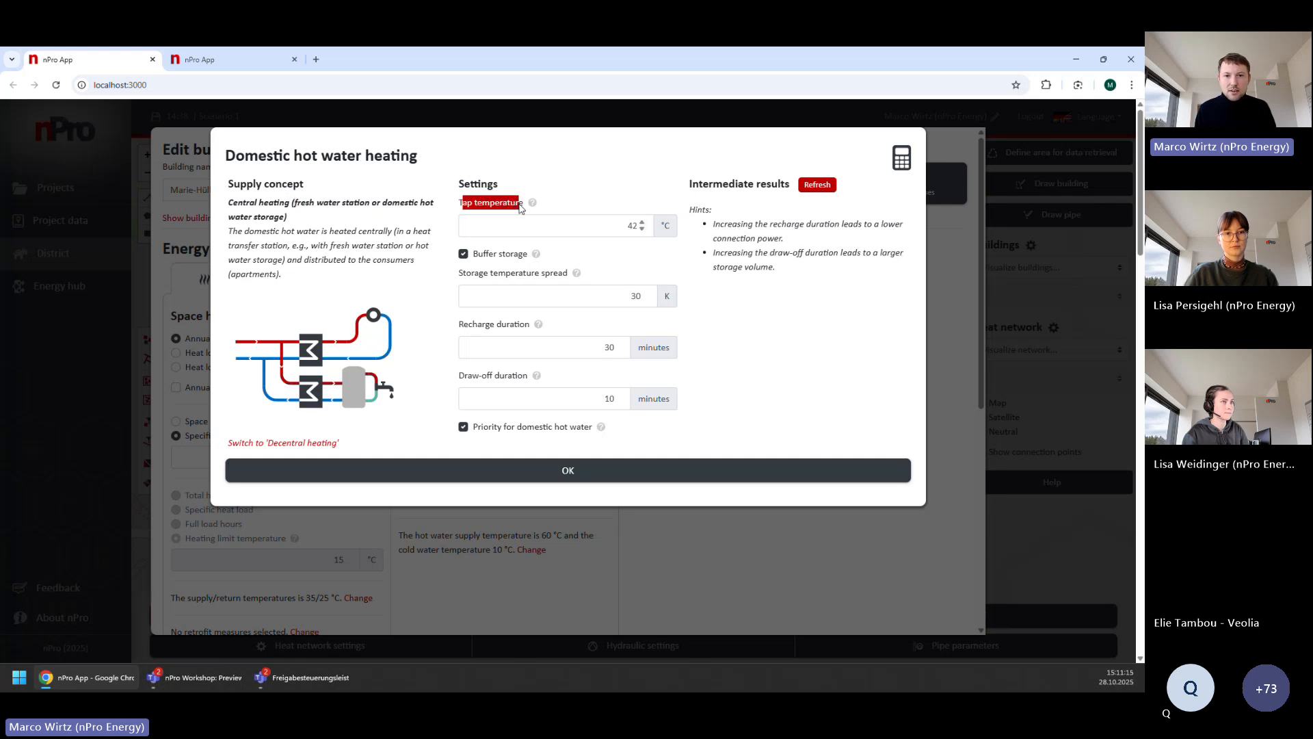
{"action": "left_click", "coordinate": [485, 257]}
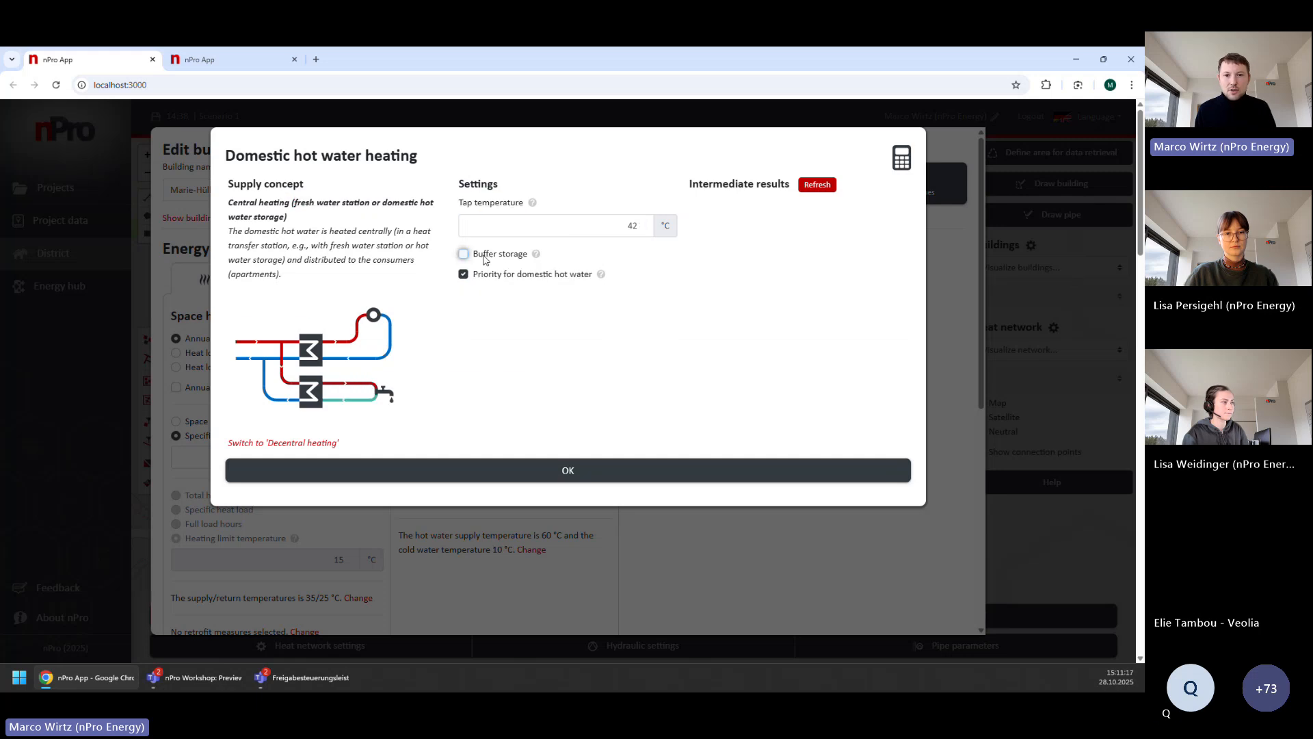
{"action": "left_click", "coordinate": [485, 257]}
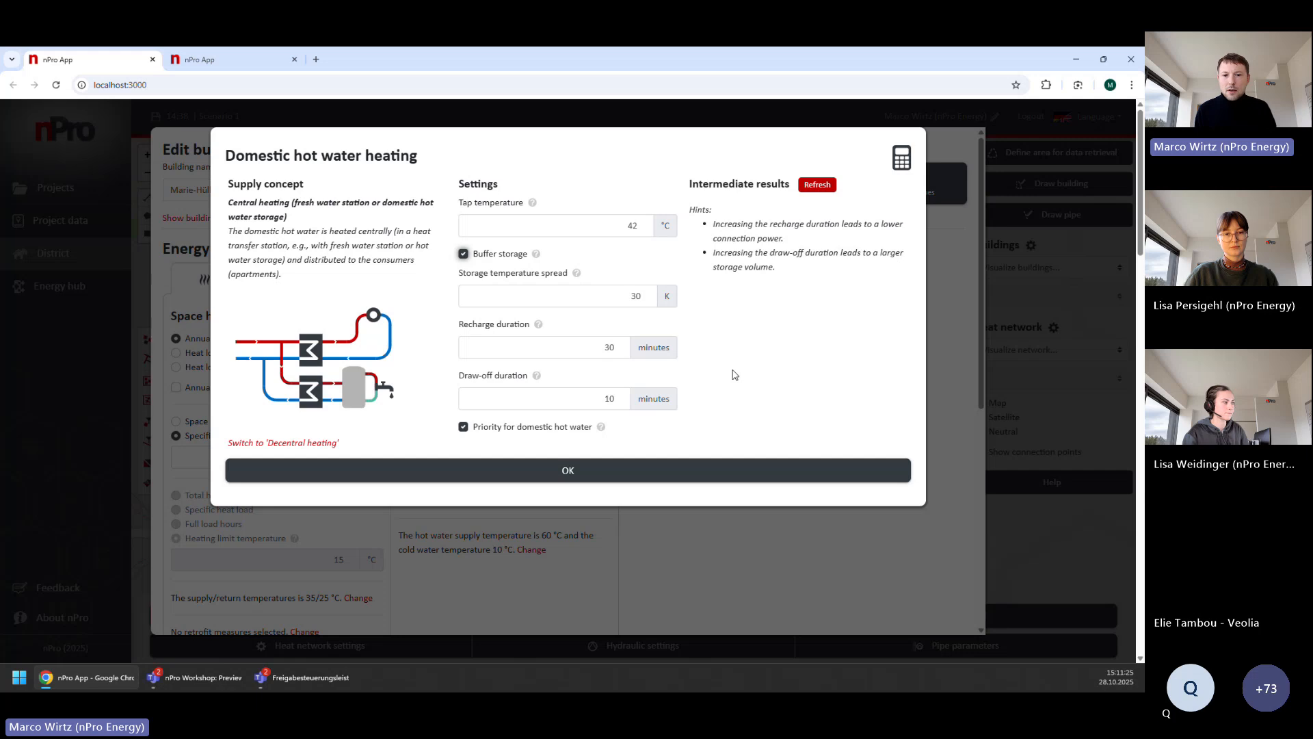
- Refresh the heat transfer station's intermediate results, check the storage volume, and close the detailed settings
{"action": "left_click", "coordinate": [816, 191]}
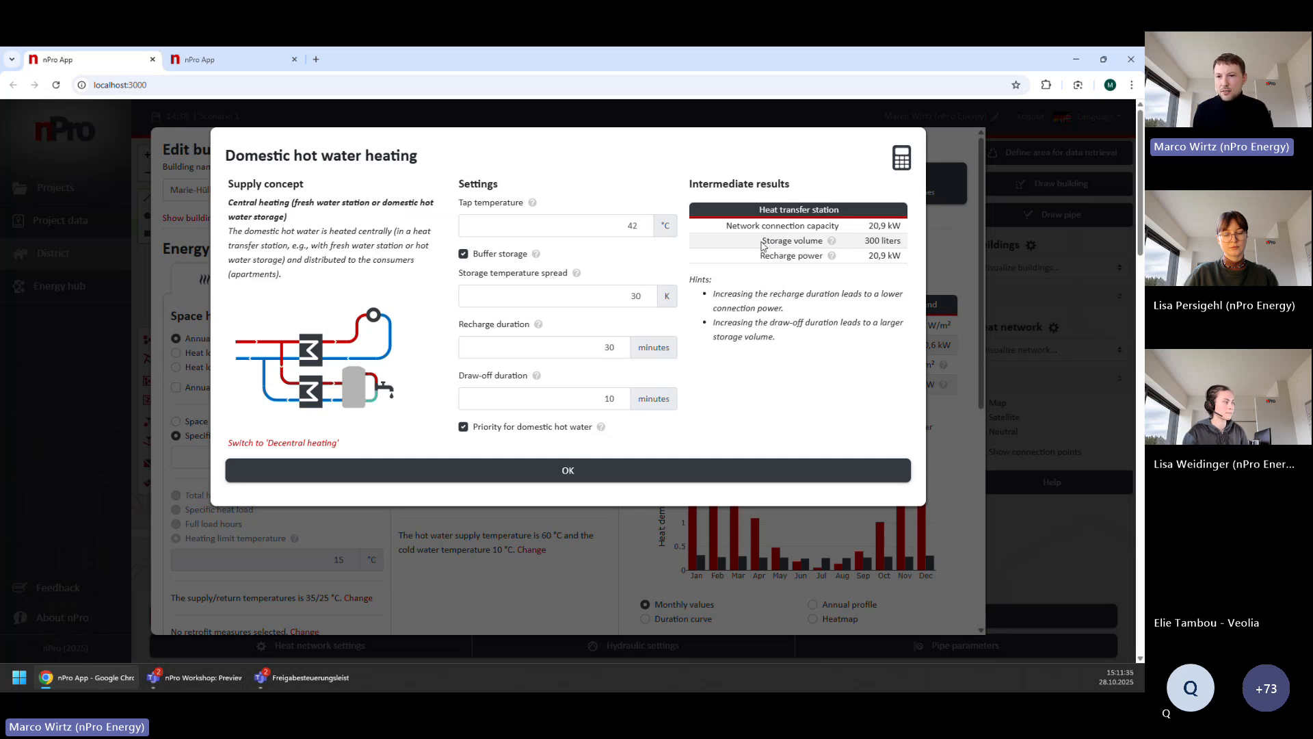
{"action": "left_click_drag", "start_coordinate": [764, 241], "coordinate": [816, 241]}
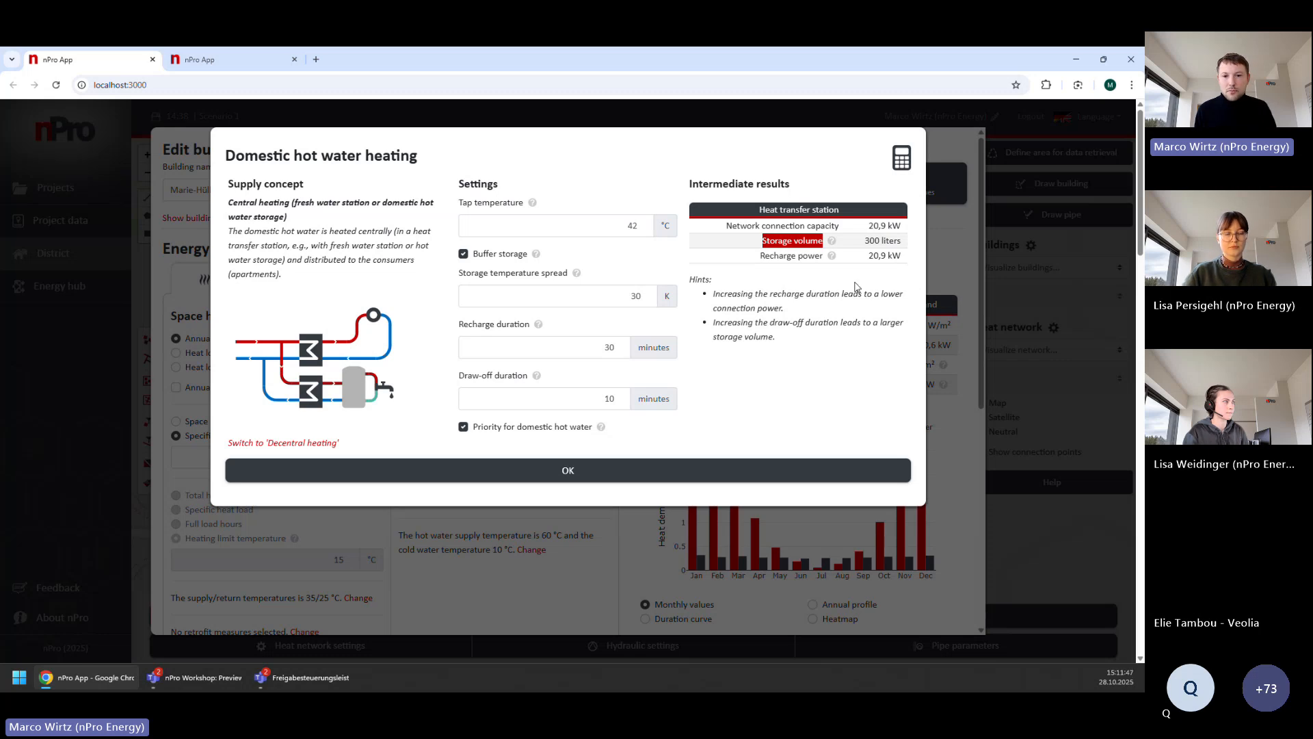
{"action": "left_click", "coordinate": [639, 470]}
- Check the building's heating demand results and its number of apartments
{"action": "scroll", "coordinate": [614, 413], "scroll_direction": "down", "scroll_amount": 1}
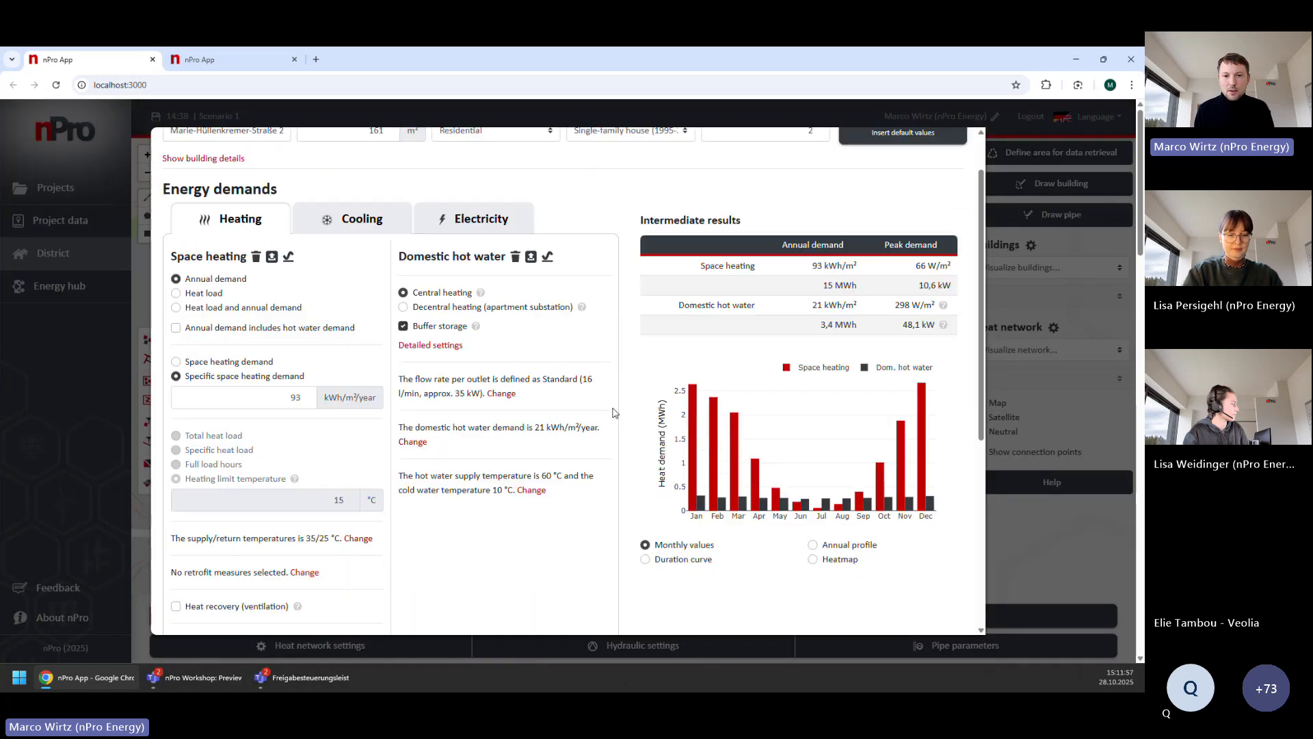
{"action": "scroll", "coordinate": [624, 383], "scroll_direction": "up", "scroll_amount": 1}
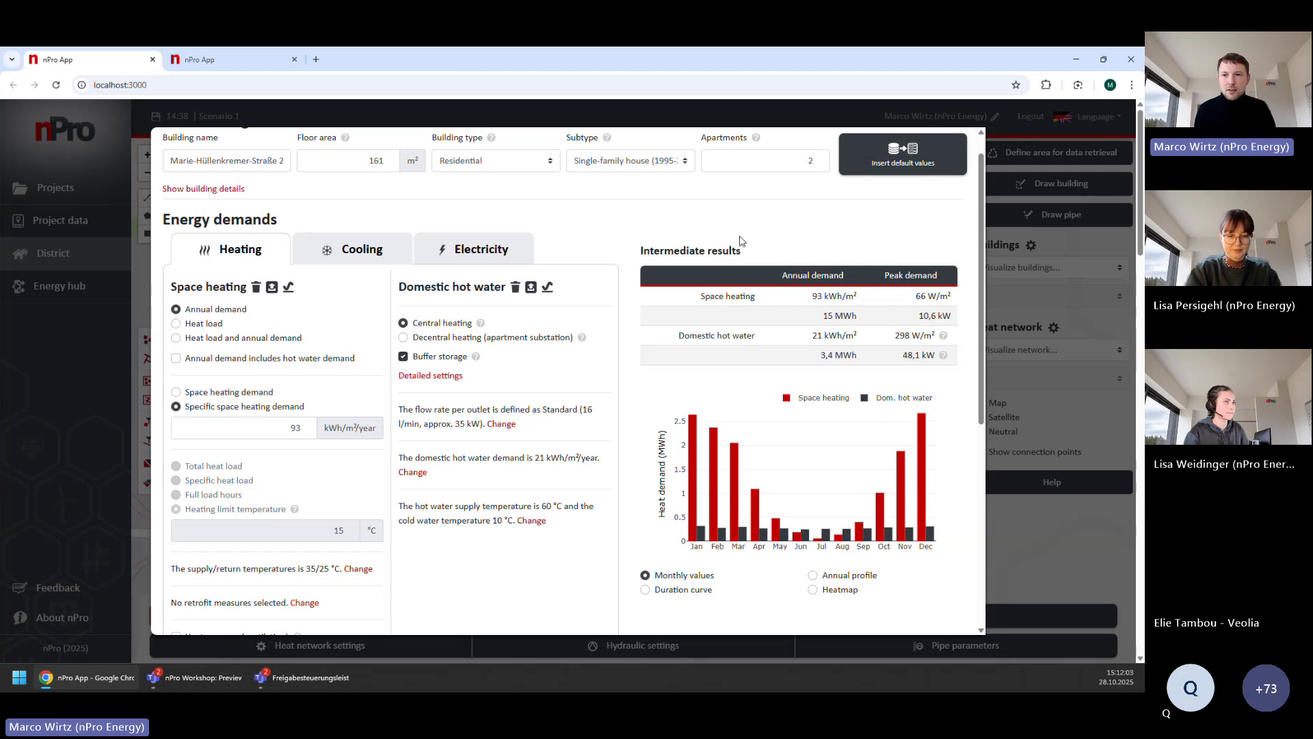
{"action": "scroll", "coordinate": [738, 196], "scroll_direction": "up", "scroll_amount": 1}
{"action": "double_click", "coordinate": [738, 197]}
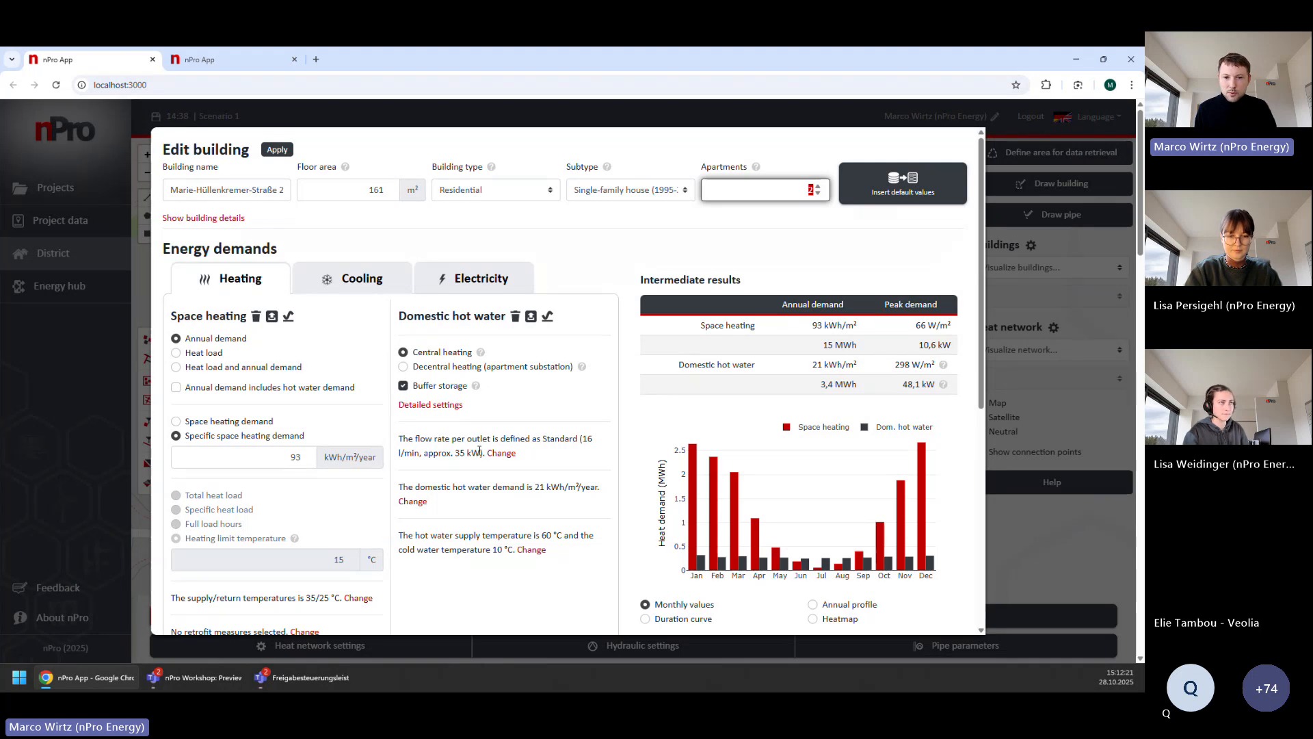
- Try a user-defined draw-off per apartment, and set it back to Standard (16 l/min, approx. 35 kW)
{"action": "left_click", "coordinate": [500, 453]}
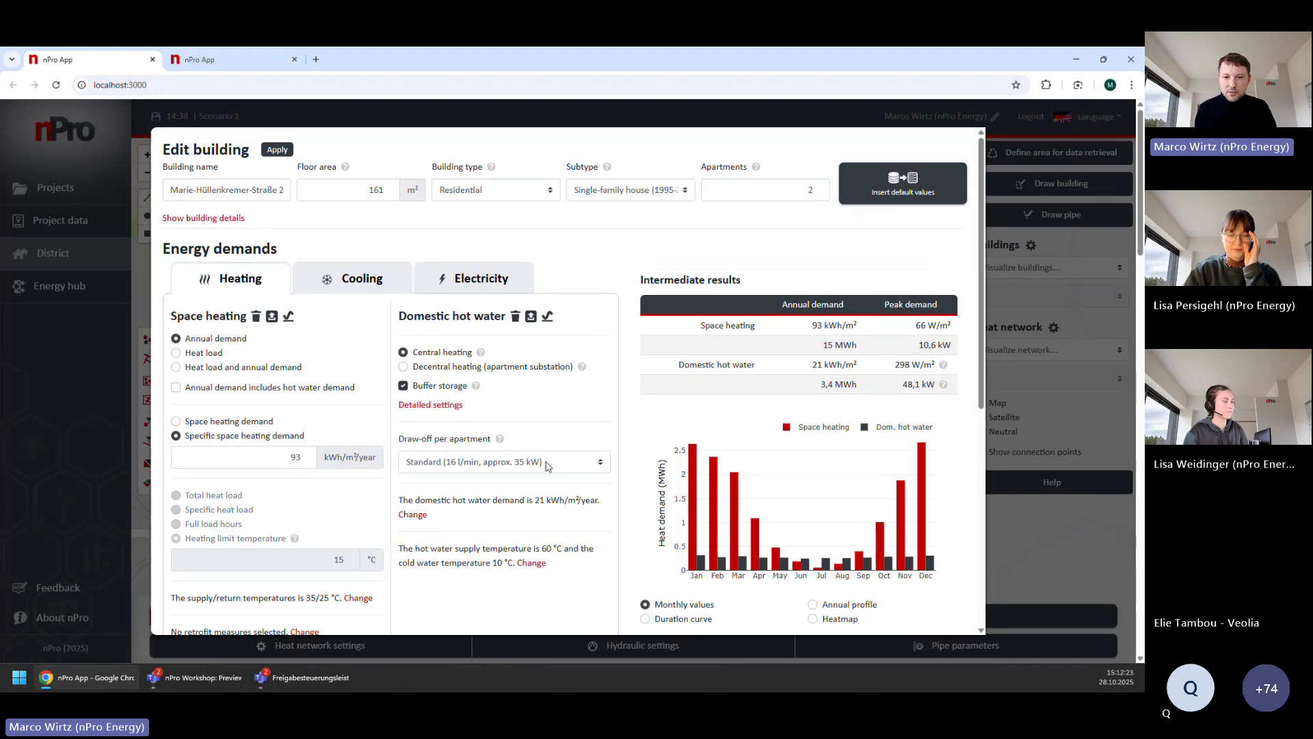
{"action": "left_click", "coordinate": [561, 465]}
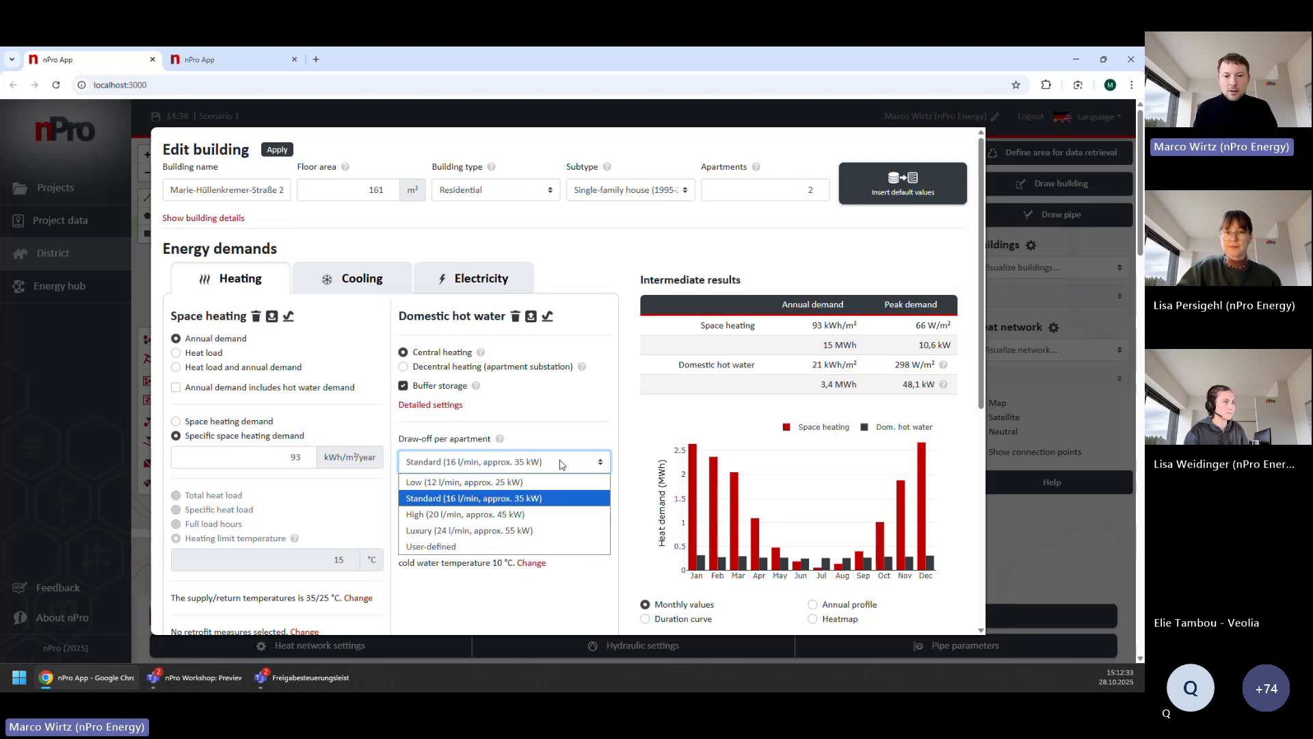
{"action": "left_click", "coordinate": [523, 545]}
{"action": "key", "text": "Tab"}
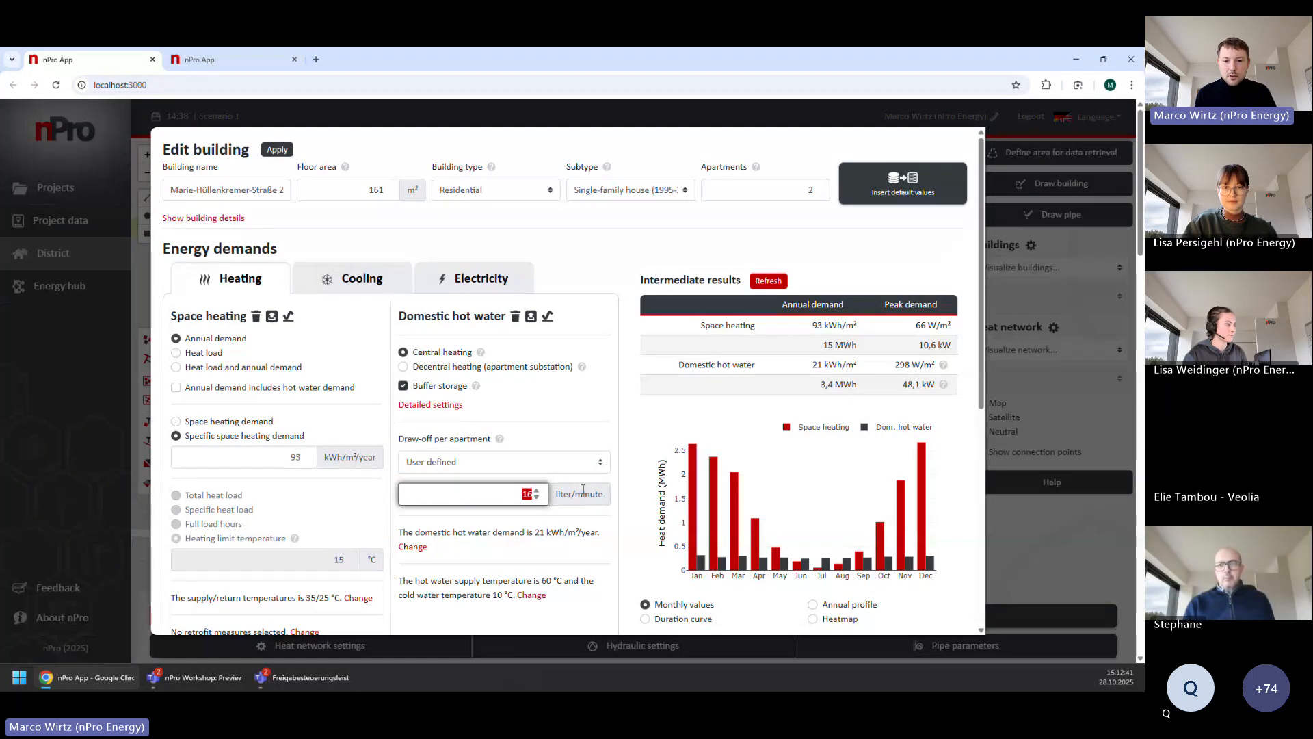
{"action": "left_click", "coordinate": [574, 462]}
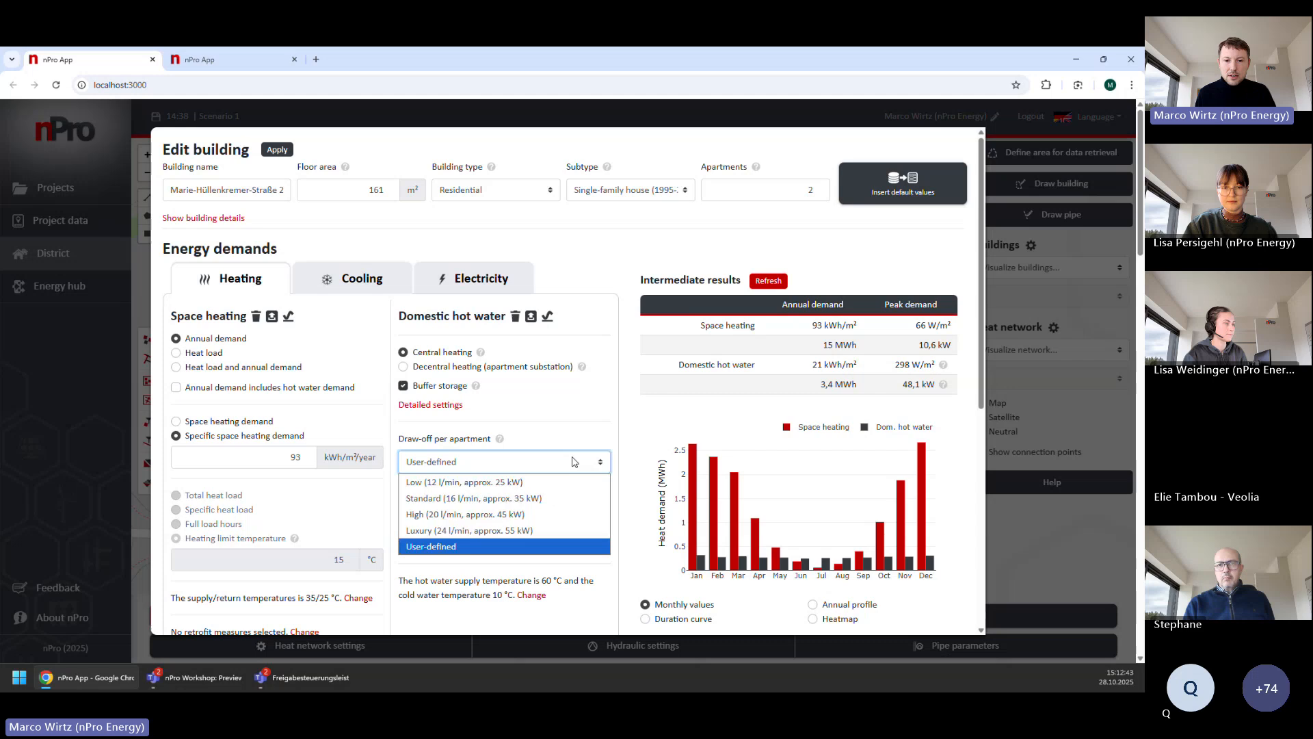
{"action": "left_click", "coordinate": [561, 499]}
- Expand the domestic hot water annual demand setting and view the available ways of specifying the demand, without changing the selected one
{"action": "scroll", "coordinate": [562, 500], "scroll_direction": "down", "scroll_amount": 1}
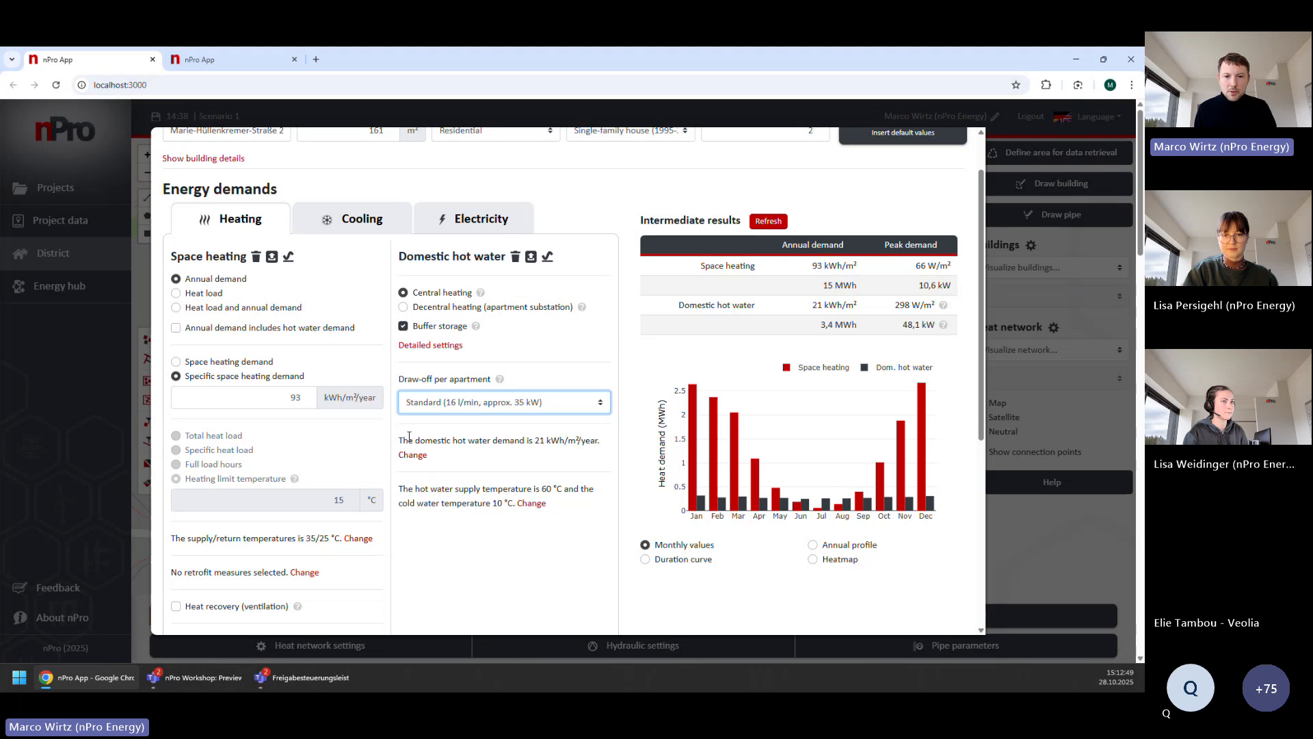
{"action": "left_click_drag", "start_coordinate": [416, 441], "coordinate": [581, 441]}
{"action": "left_click", "coordinate": [420, 458]}
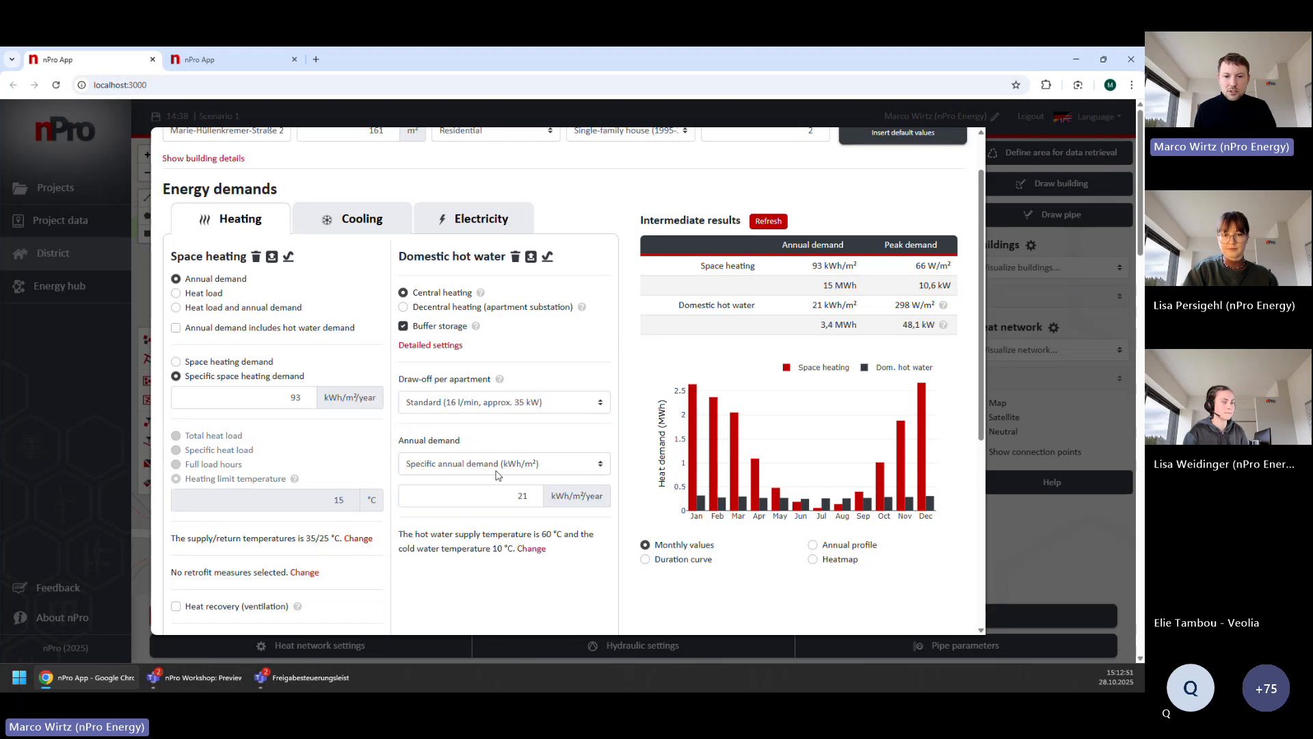
{"action": "left_click", "coordinate": [579, 471]}
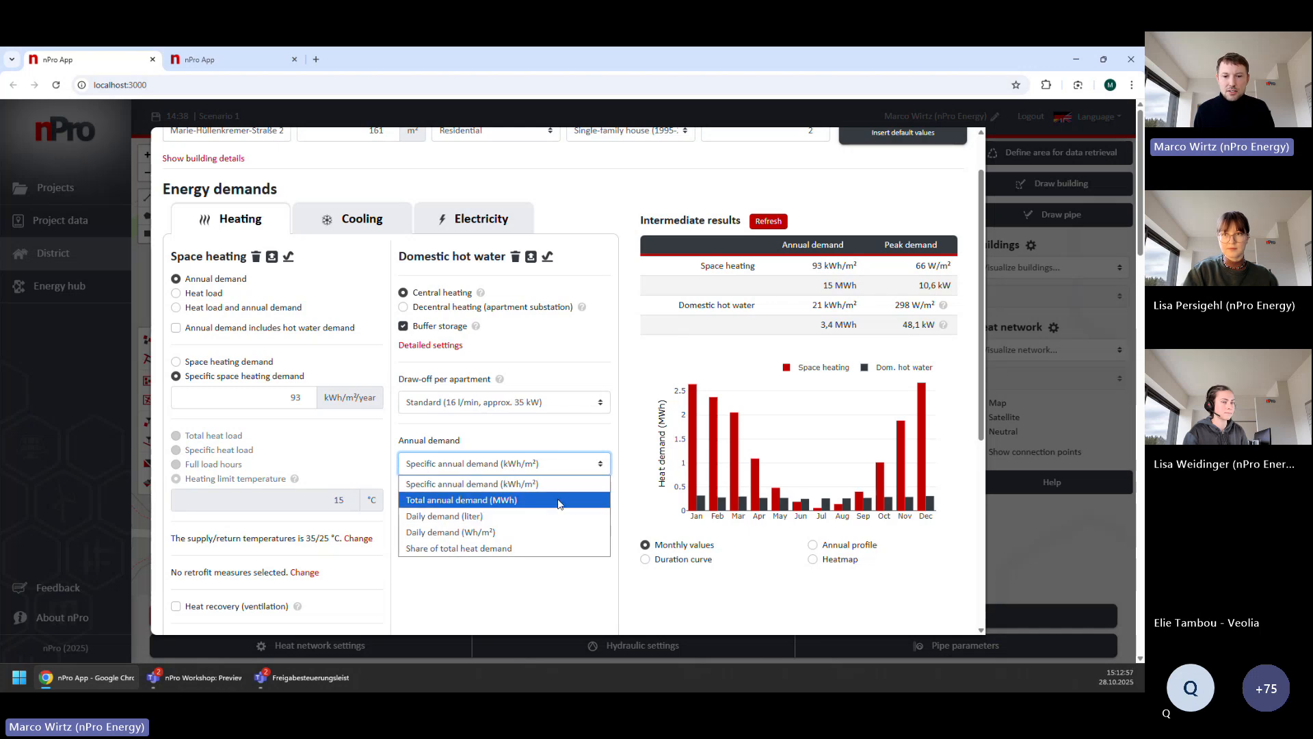
{"action": "left_click", "coordinate": [566, 441]}
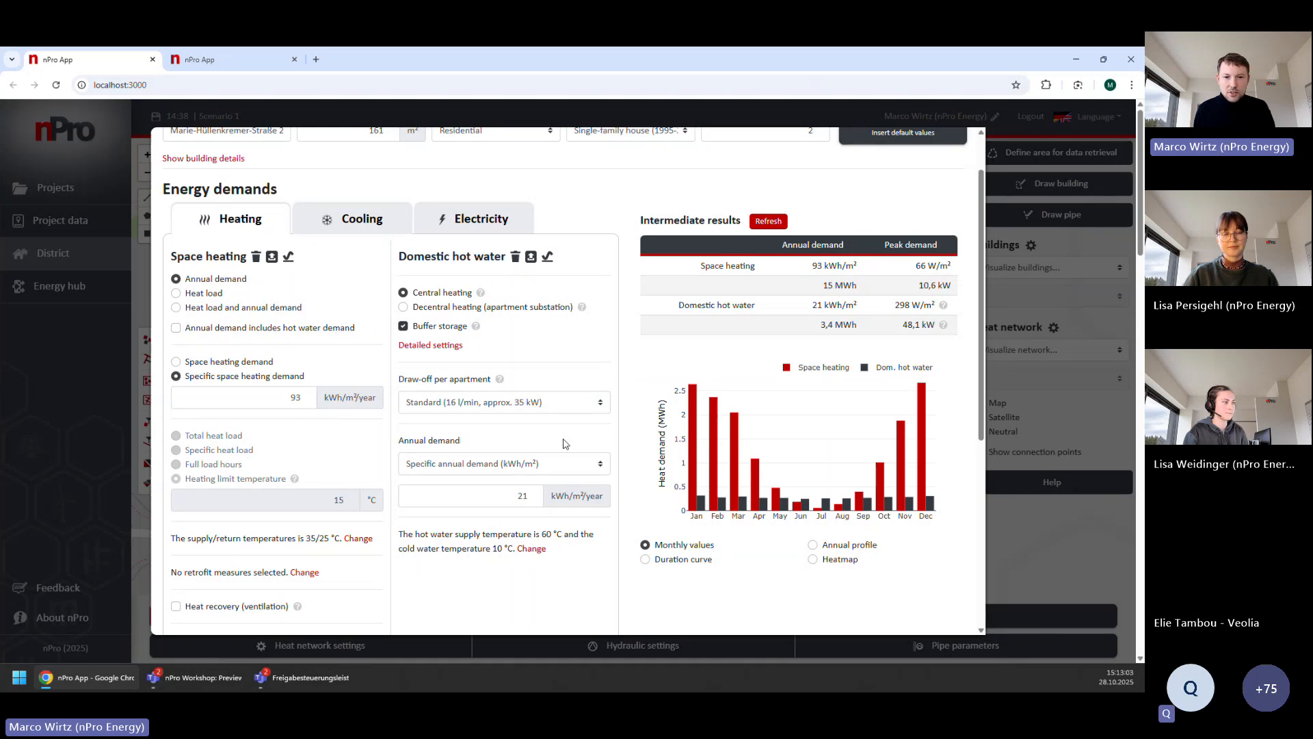
- Look over the domestic hot water and space heating sections side by side
{"action": "scroll", "coordinate": [523, 347], "scroll_direction": "down", "scroll_amount": 1}
{"action": "left_click_drag", "start_coordinate": [407, 197], "coordinate": [490, 197]}
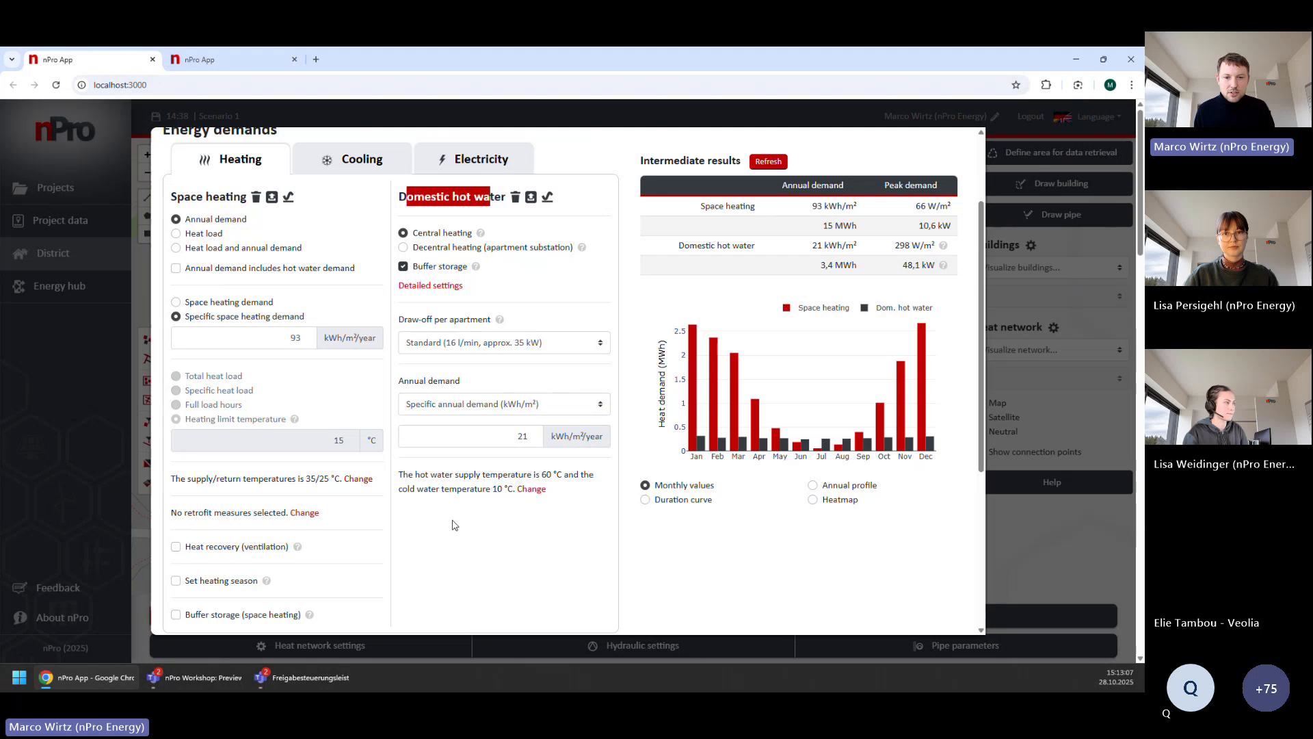
{"action": "scroll", "coordinate": [455, 524], "scroll_direction": "down", "scroll_amount": 1}
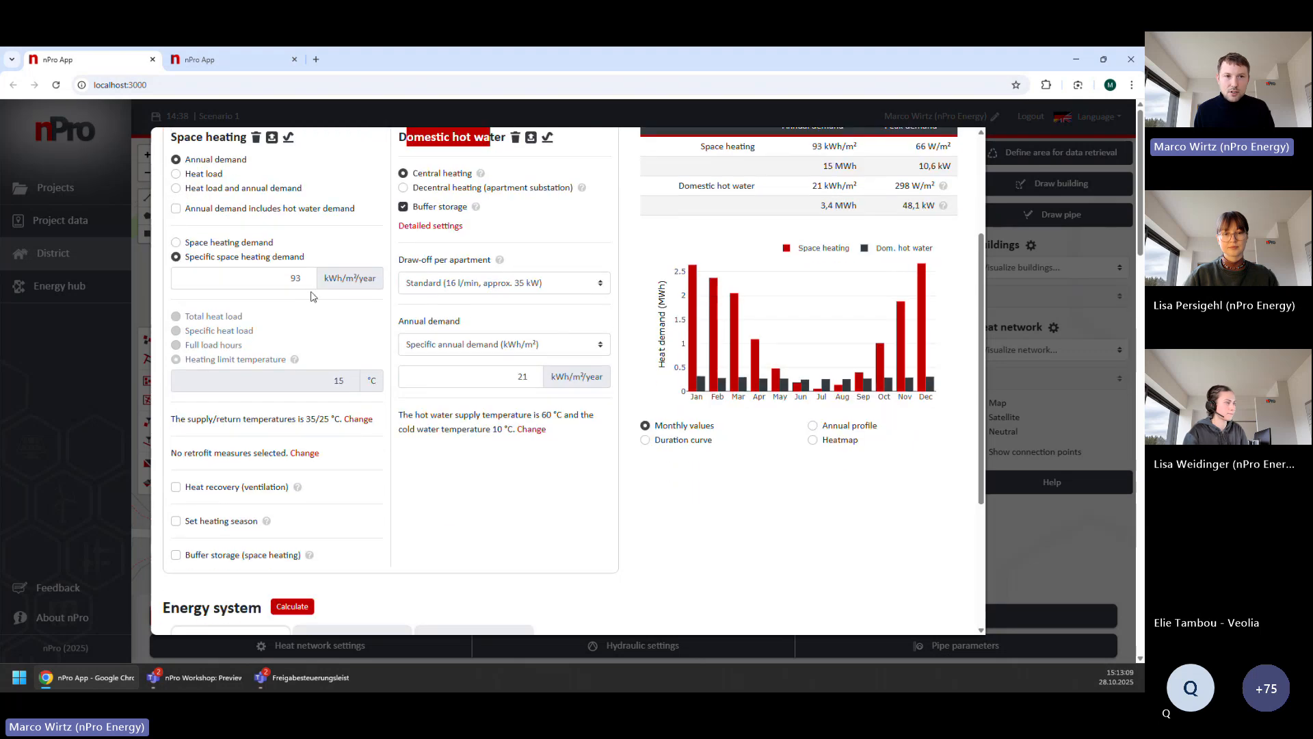
{"action": "left_click_drag", "start_coordinate": [171, 136], "coordinate": [247, 137]}
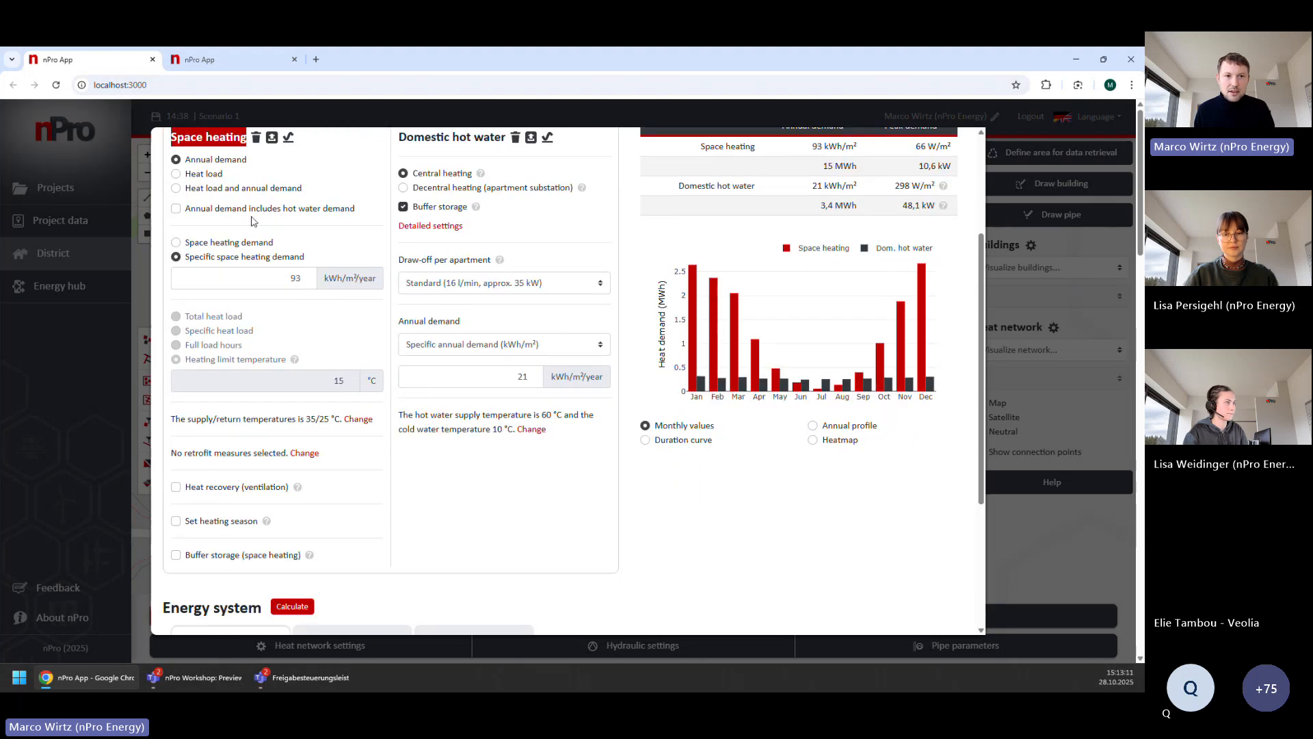
{"action": "scroll", "coordinate": [253, 223], "scroll_direction": "up", "scroll_amount": 1}
{"action": "scroll", "coordinate": [228, 406], "scroll_direction": "down", "scroll_amount": 2}
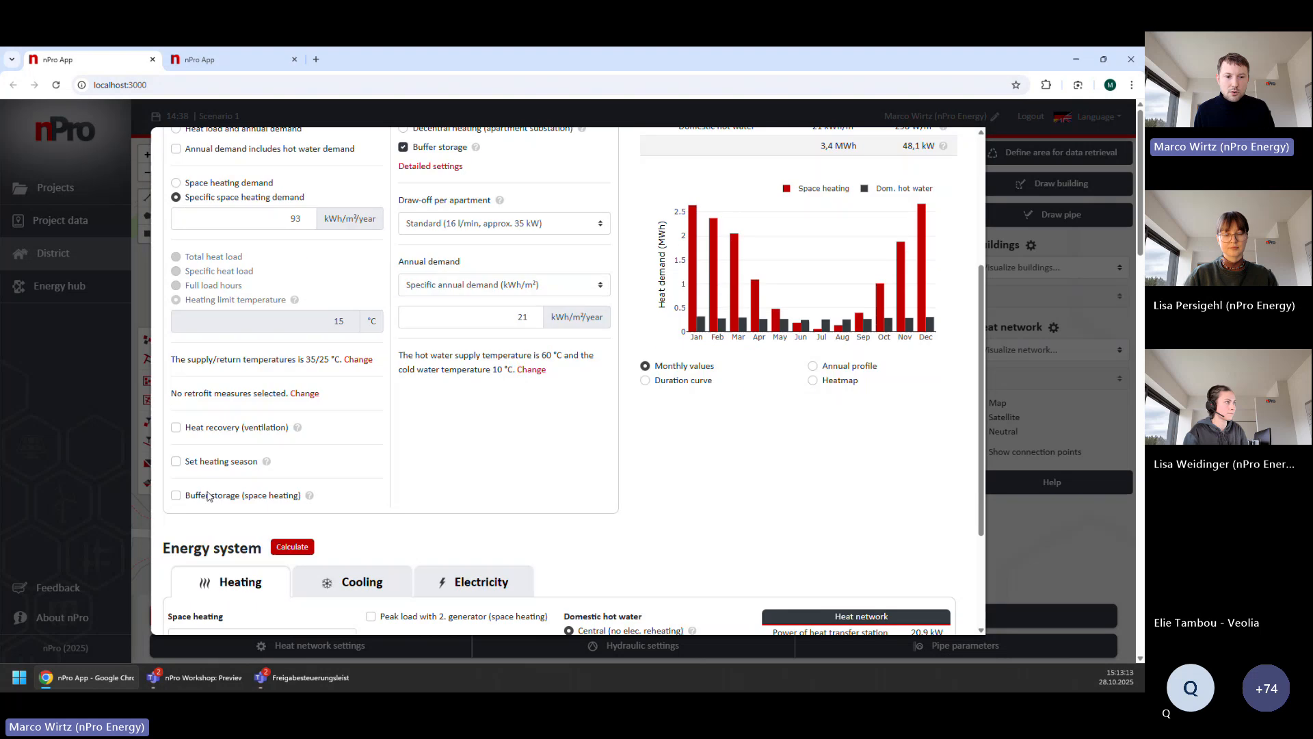
- Try space heating buffer storage with a defined storage volume of 1000 liters, and disable the buffer storage again
{"action": "left_click_drag", "start_coordinate": [198, 498], "coordinate": [284, 496]}
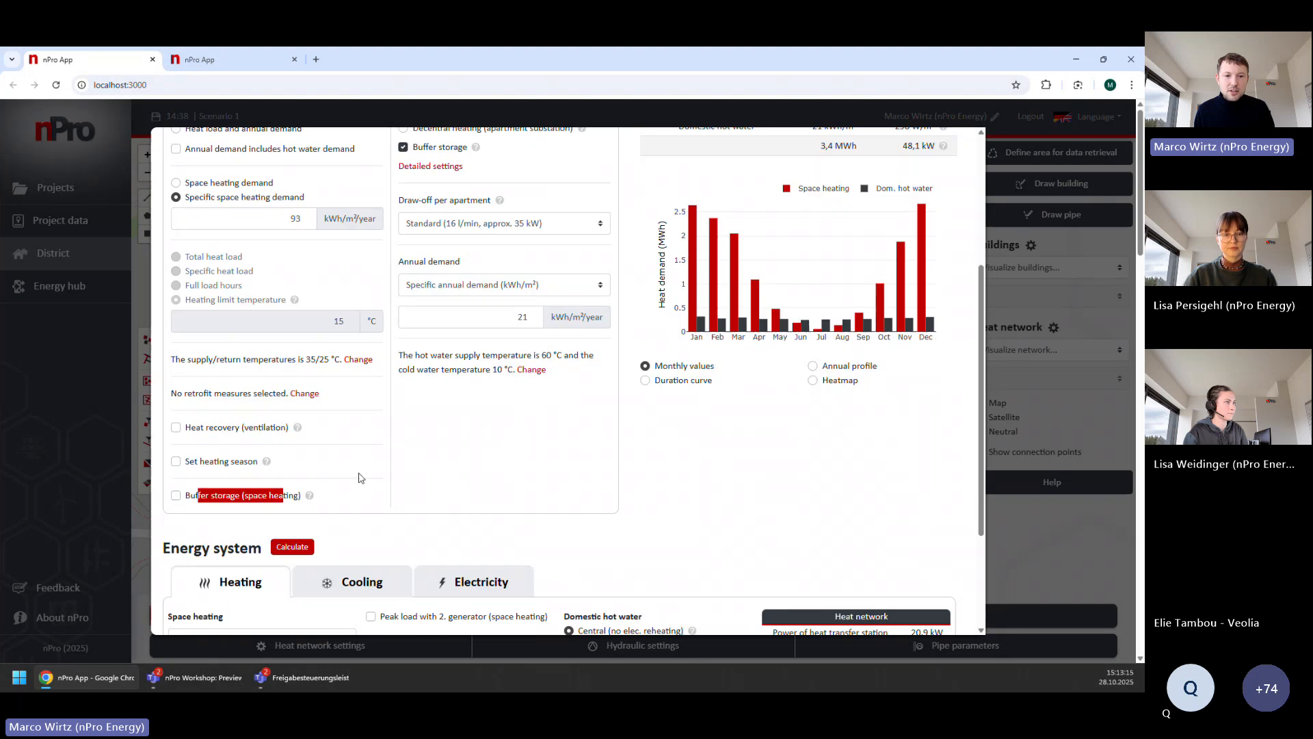
{"action": "scroll", "coordinate": [361, 478], "scroll_direction": "down", "scroll_amount": 1}
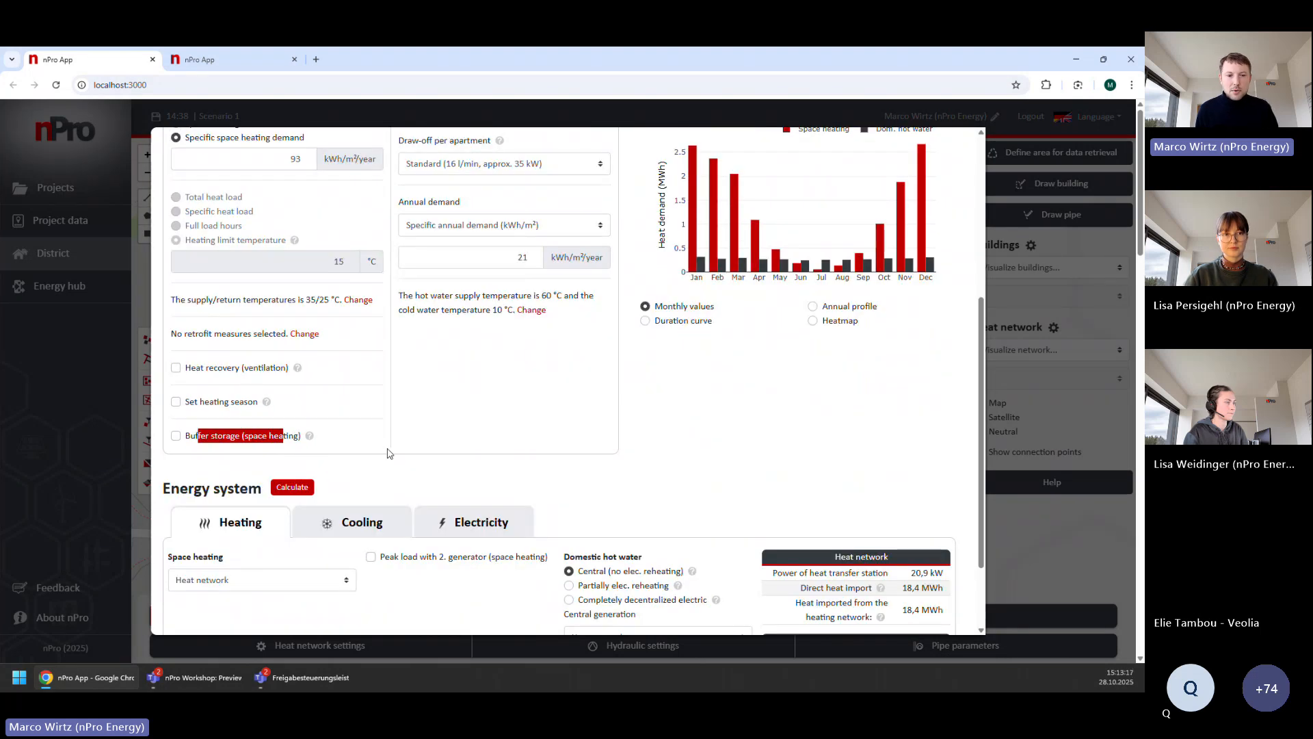
{"action": "left_click", "coordinate": [254, 437]}
{"action": "mouse_move", "coordinate": [310, 436]}
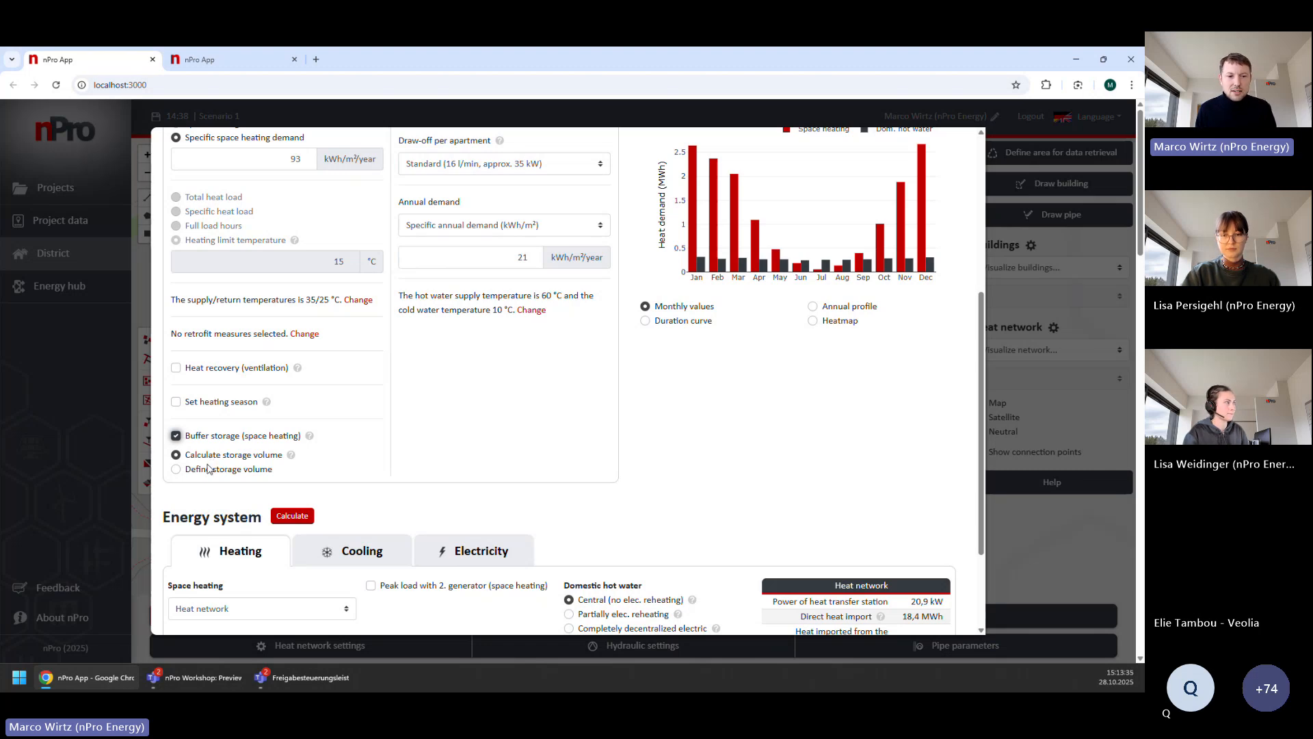
{"action": "left_click_drag", "start_coordinate": [201, 454], "coordinate": [272, 463]}
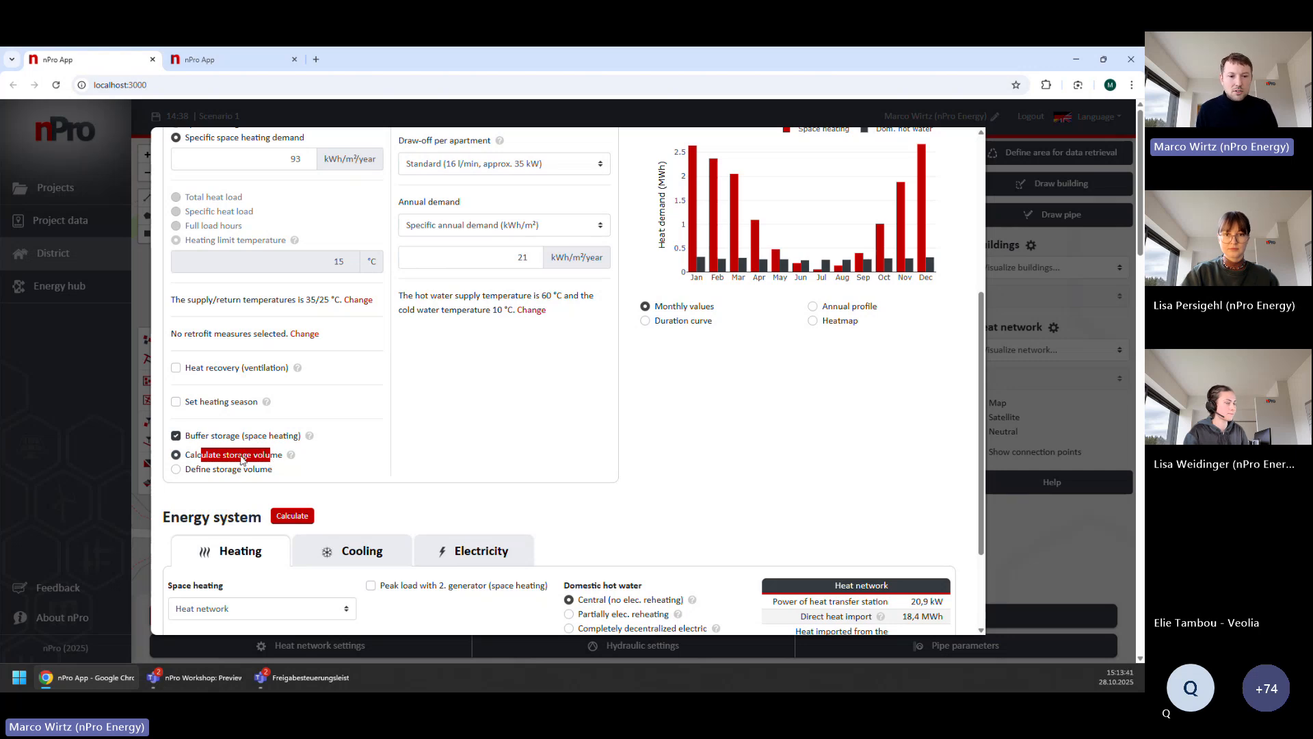
{"action": "left_click", "coordinate": [222, 469]}
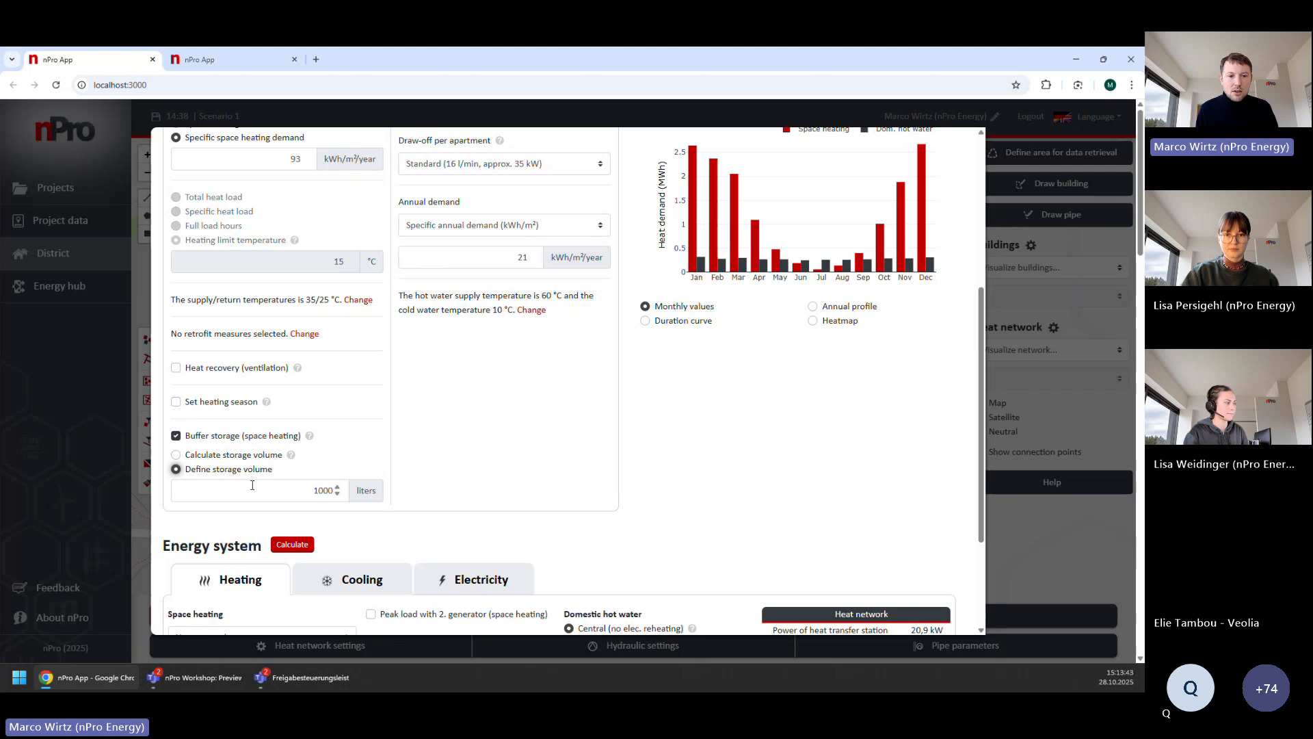
{"action": "left_click_drag", "start_coordinate": [252, 485], "coordinate": [349, 480]}
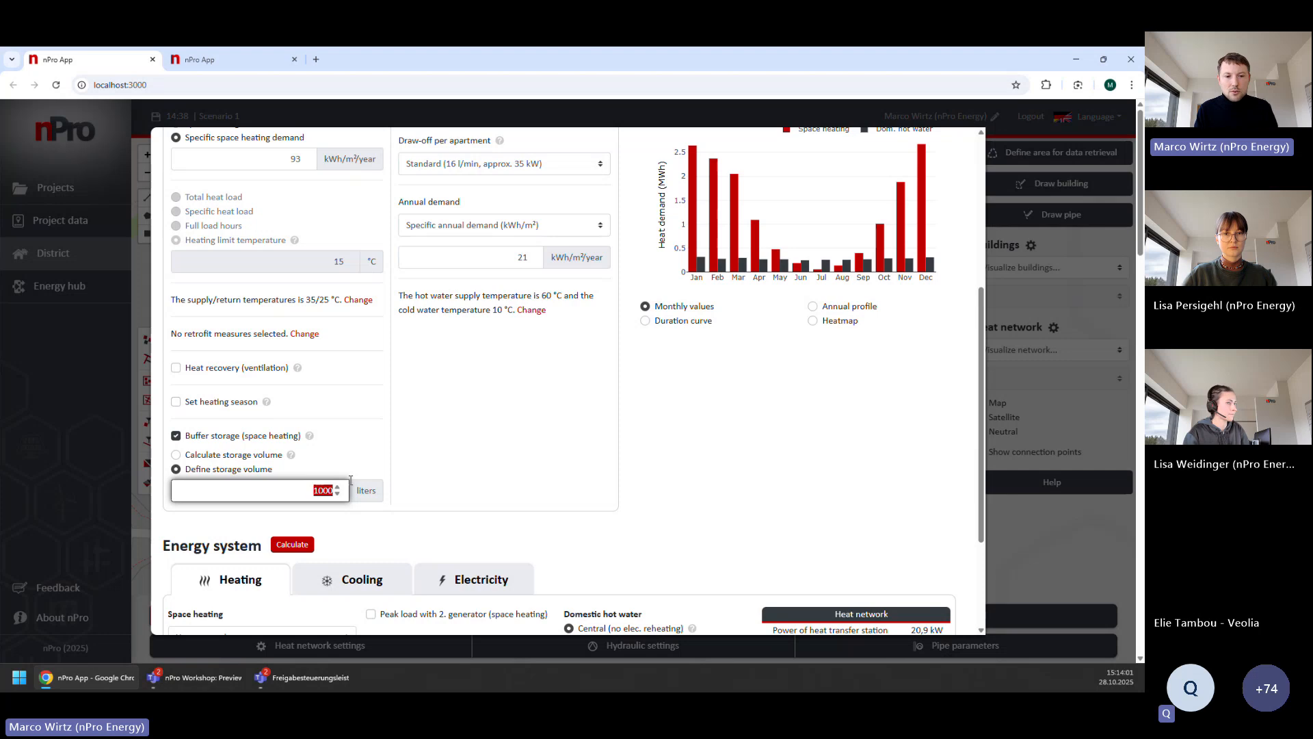
{"action": "left_click", "coordinate": [267, 438]}
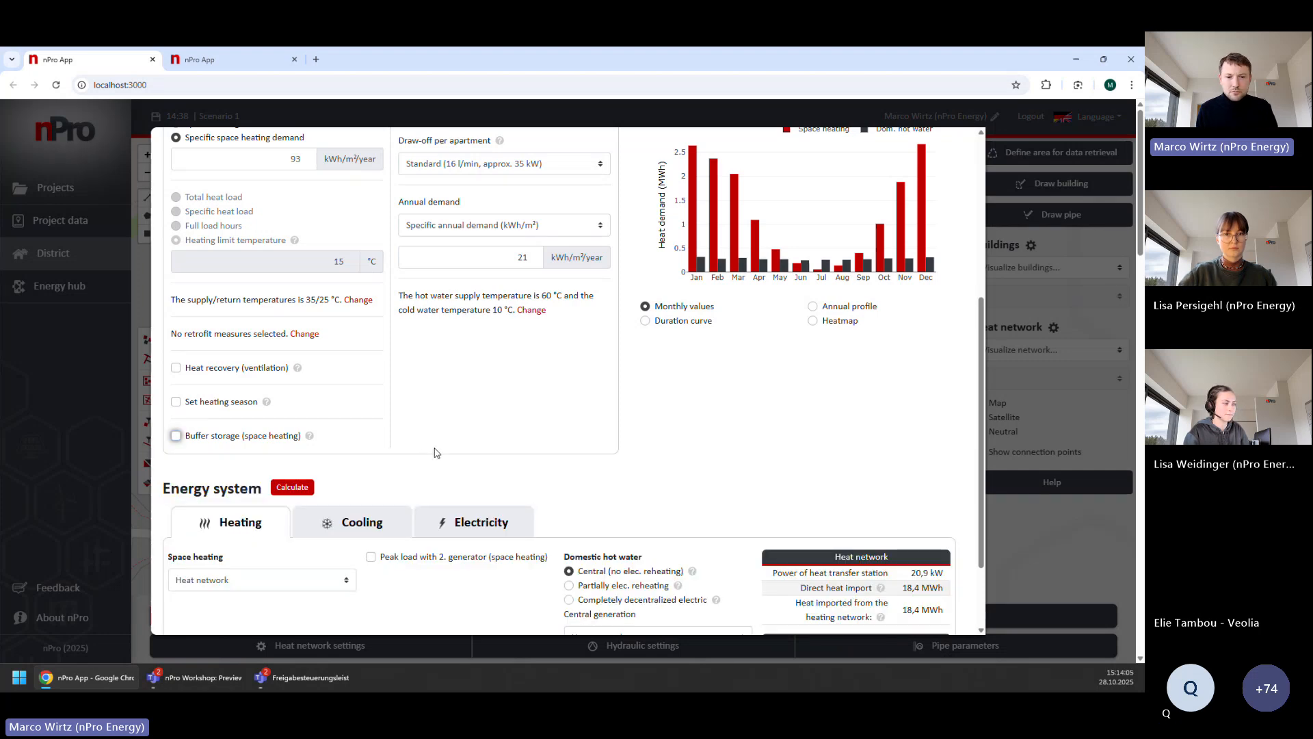
- Try a gas boiler for both space heating and central domestic hot water generation in the building's energy system
{"action": "scroll", "coordinate": [436, 452], "scroll_direction": "down", "scroll_amount": 1}
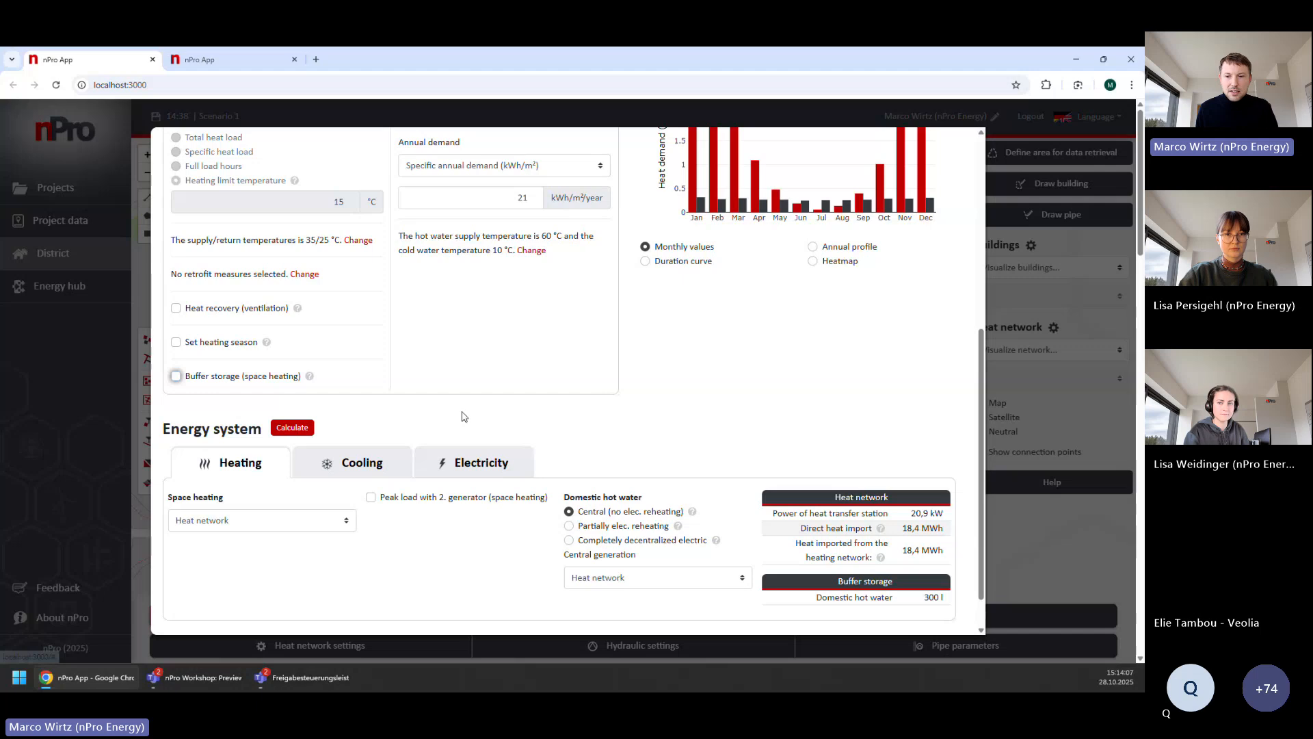
{"action": "scroll", "coordinate": [431, 519], "scroll_direction": "down", "scroll_amount": 1}
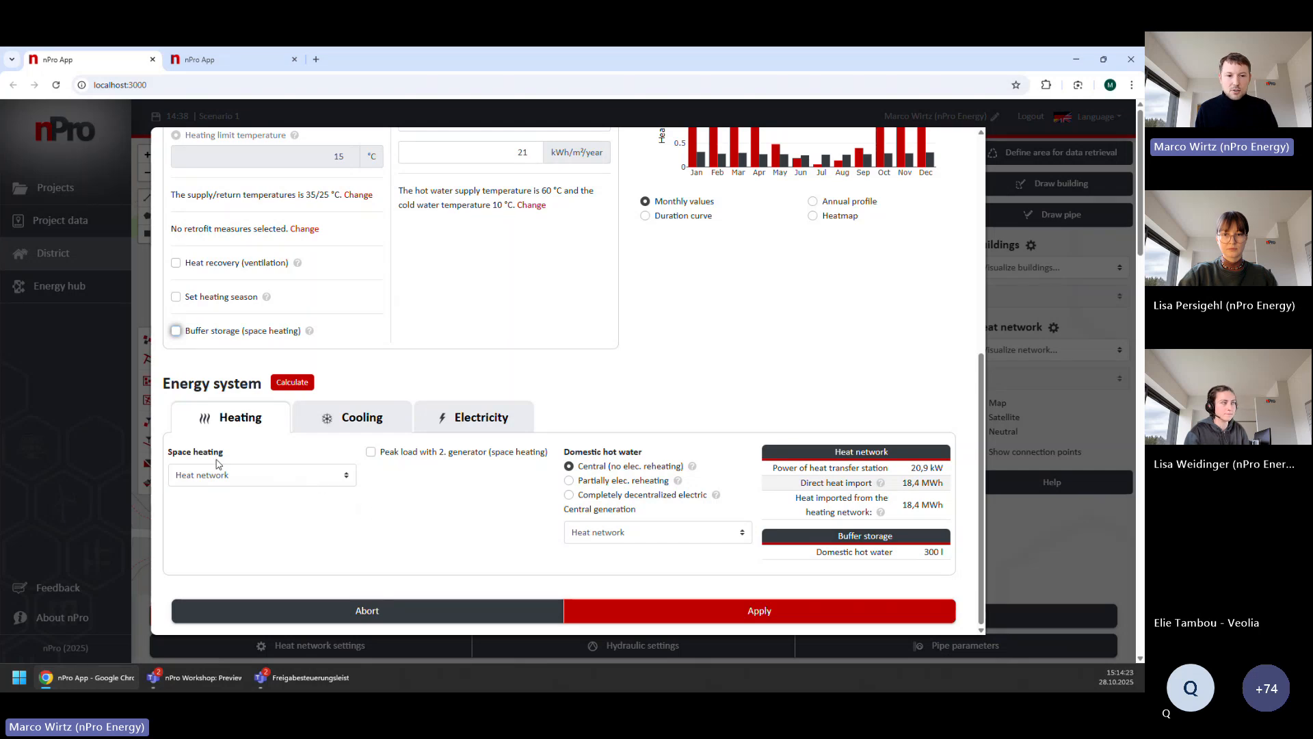
{"action": "left_click_drag", "start_coordinate": [169, 453], "coordinate": [275, 452]}
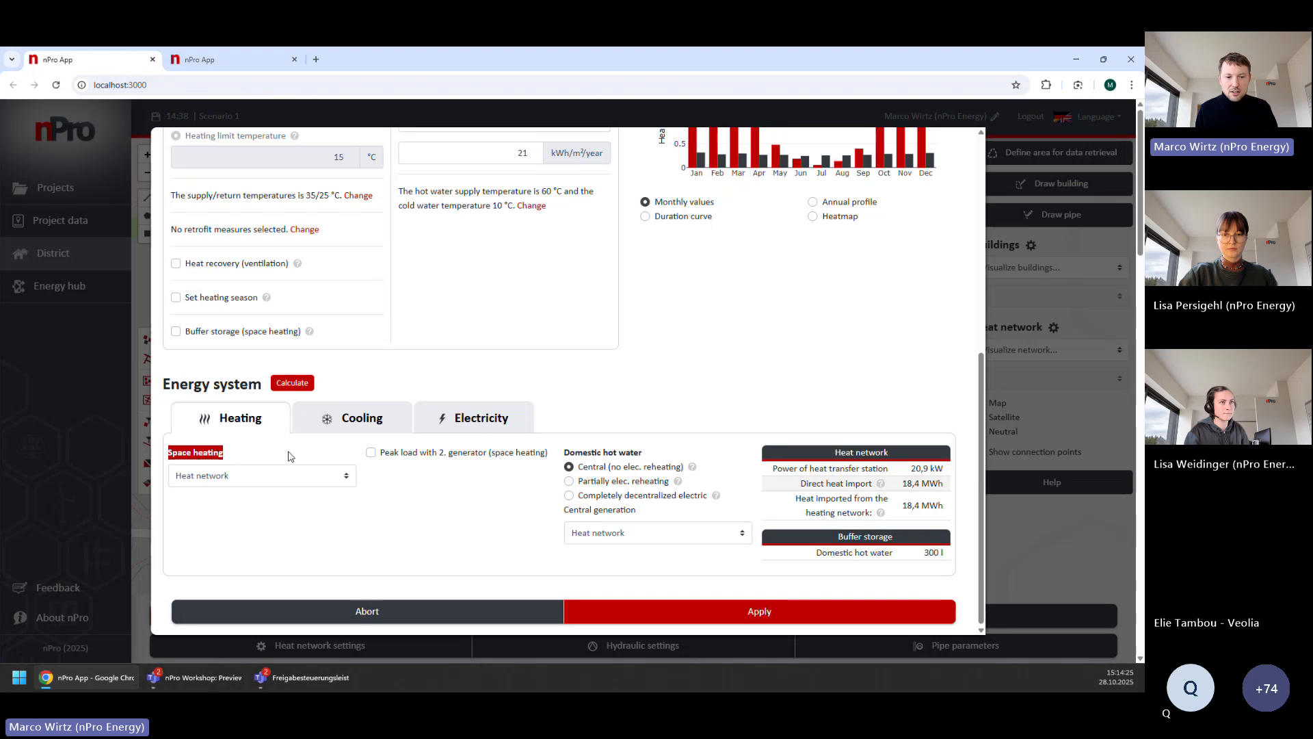
{"action": "left_click_drag", "start_coordinate": [564, 453], "coordinate": [643, 452]}
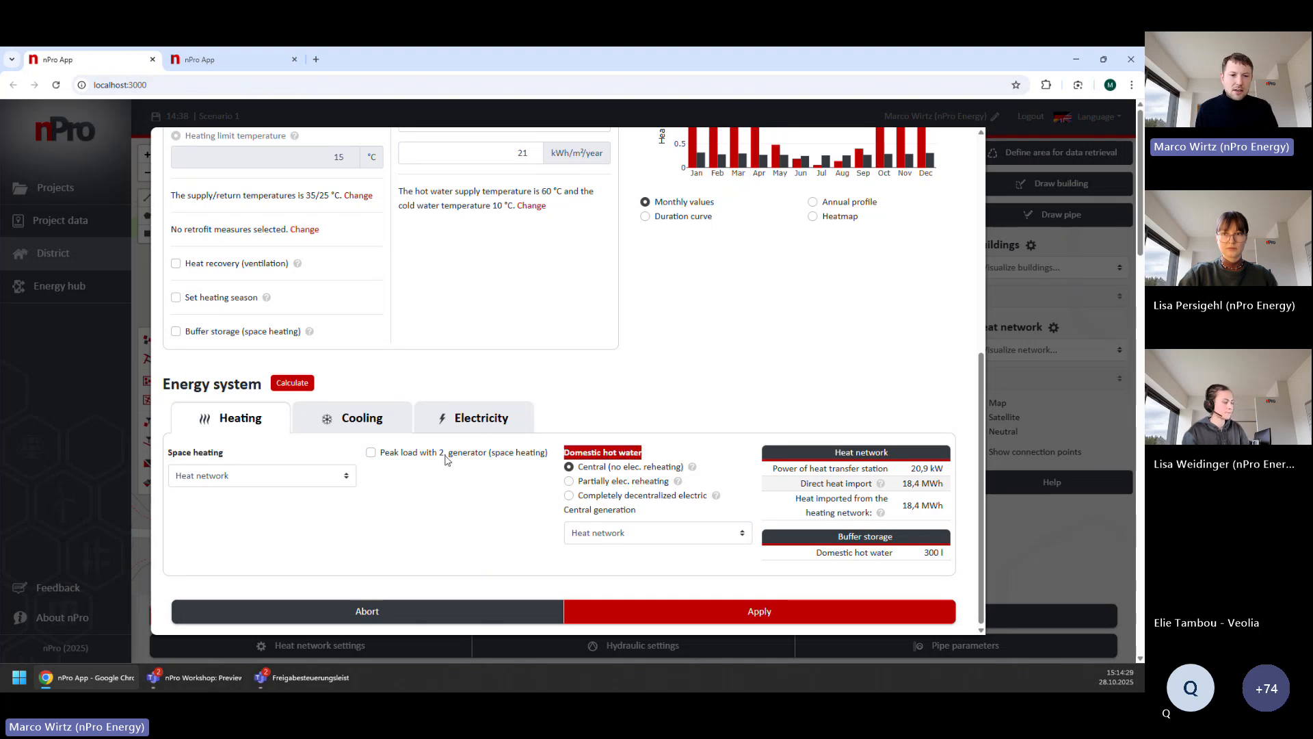
{"action": "left_click", "coordinate": [278, 482]}
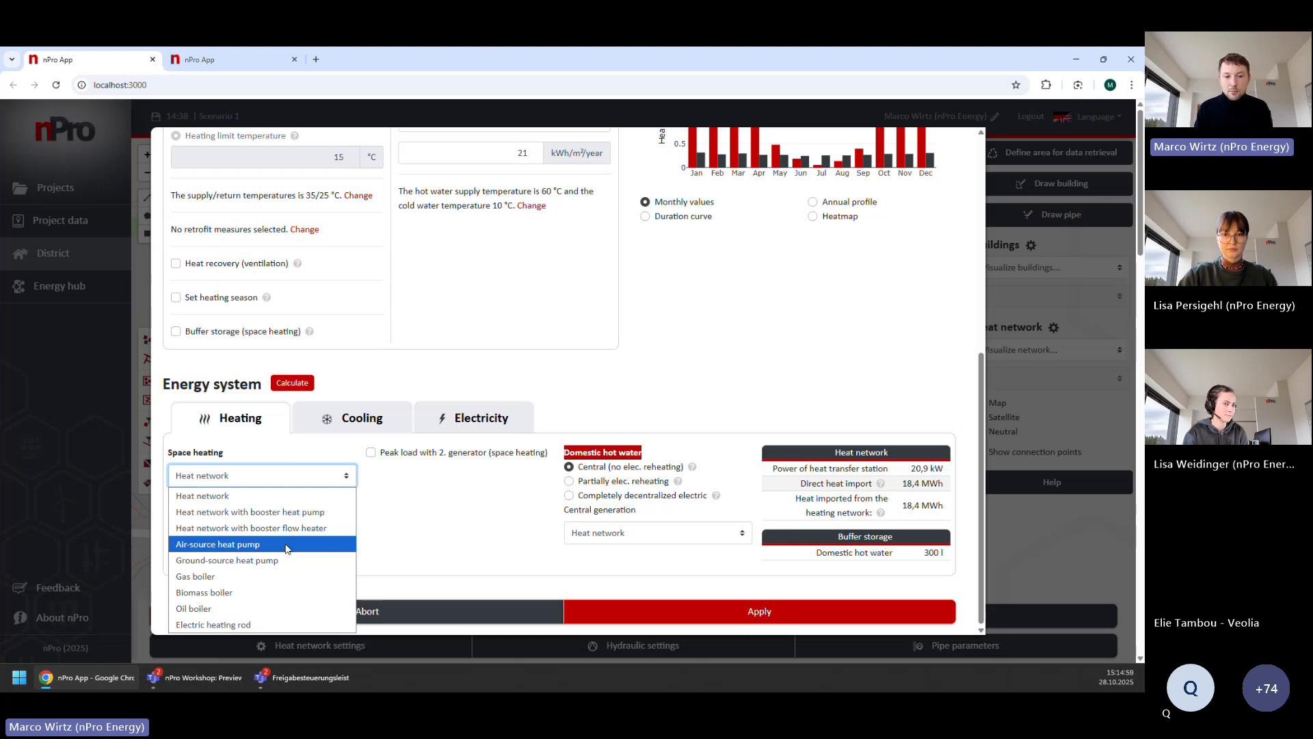
{"action": "left_click", "coordinate": [280, 582]}
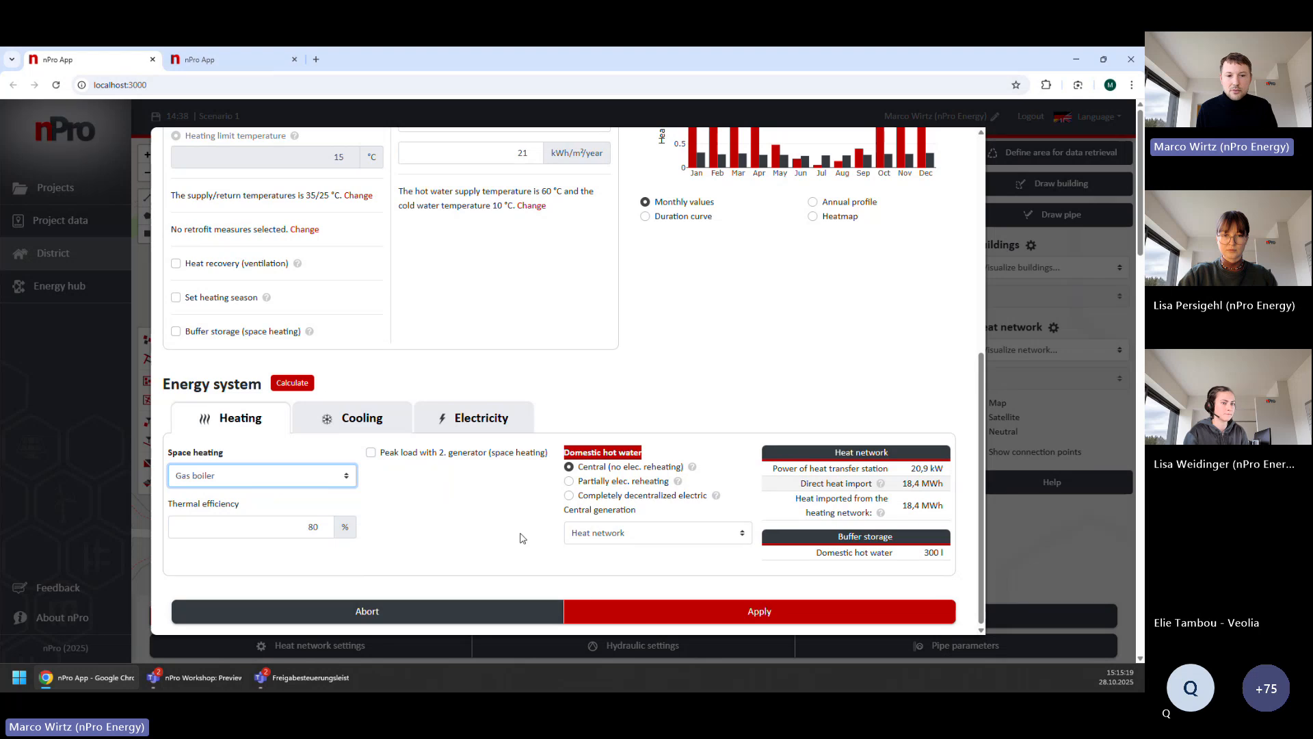
{"action": "left_click", "coordinate": [425, 528]}
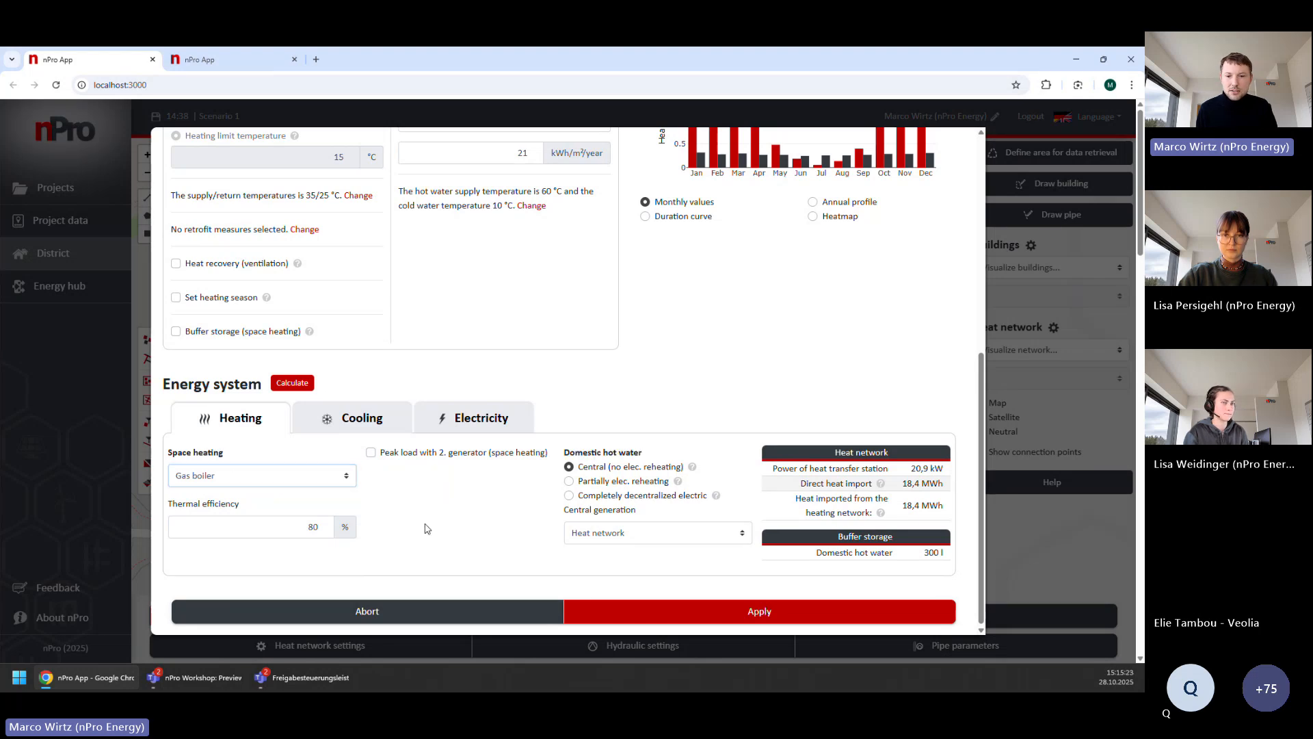
{"action": "left_click", "coordinate": [644, 533]}
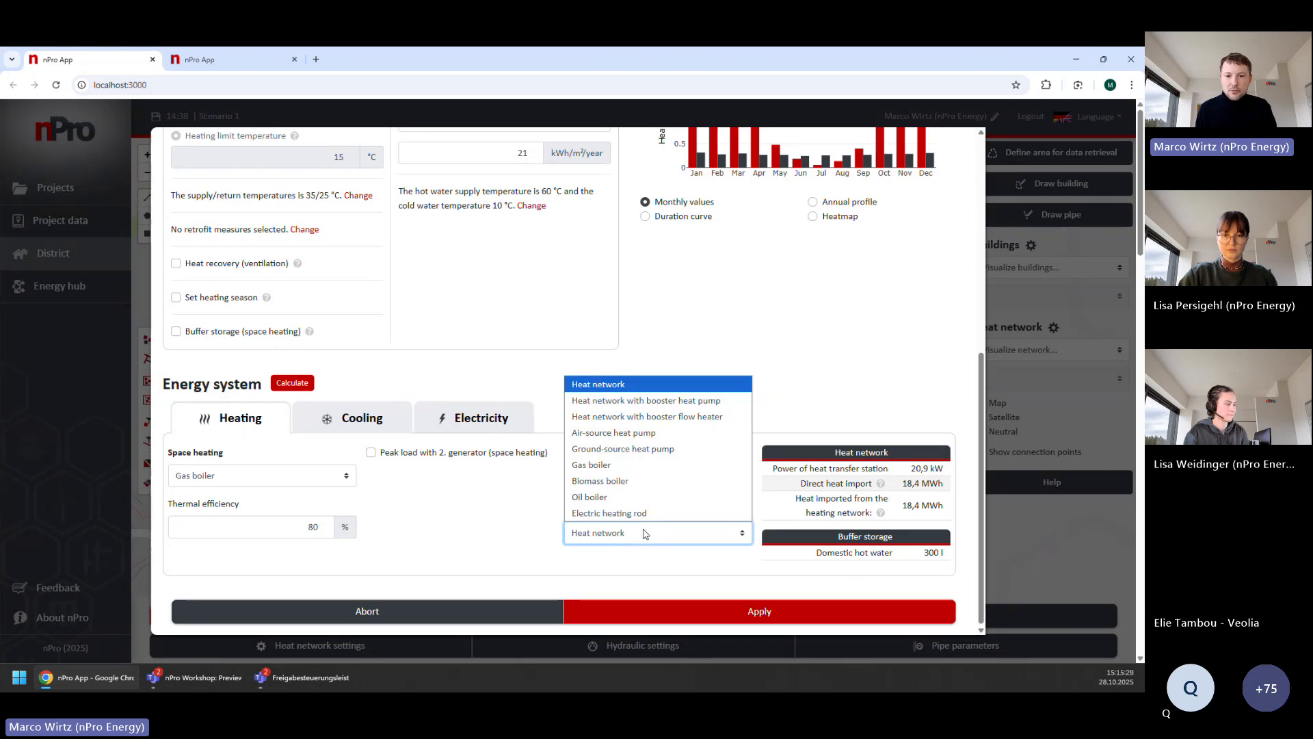
{"action": "left_click", "coordinate": [602, 465]}
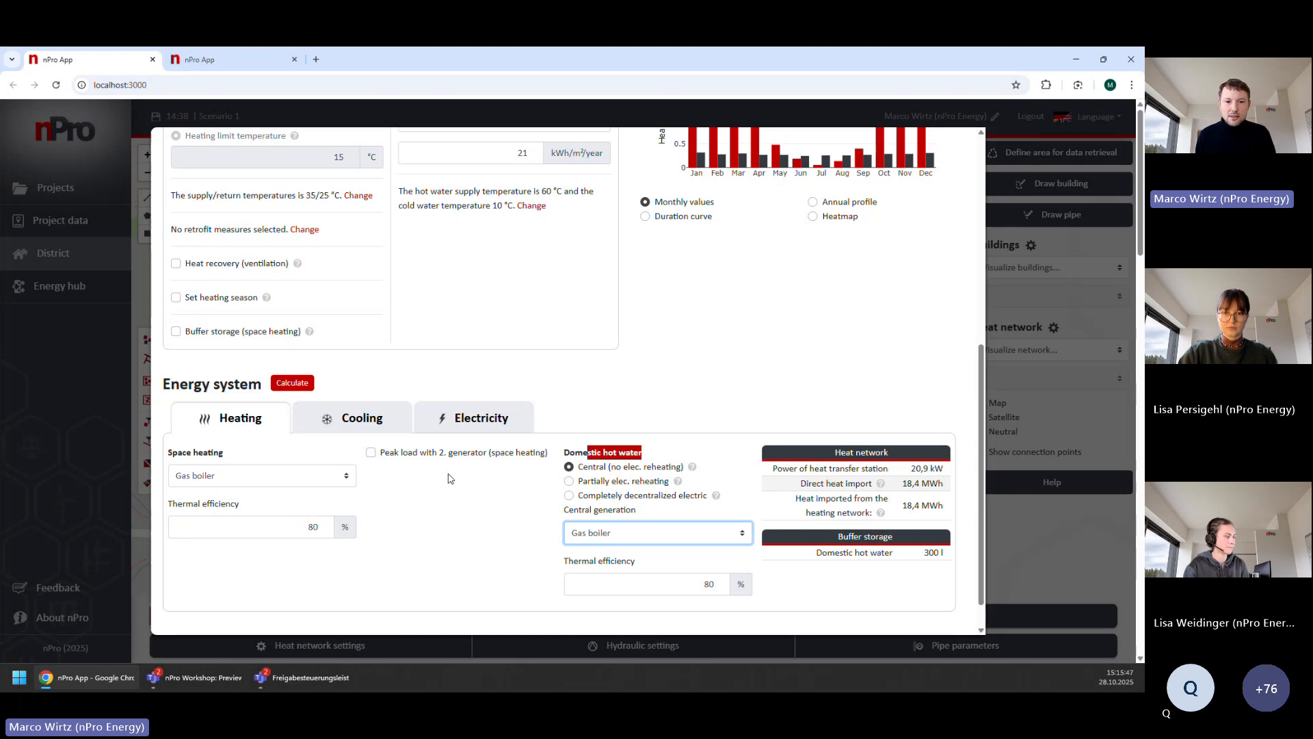
- Try space heating with a second generator for peak load, using Heat network as base load and Gas boiler as peak generator
{"action": "left_click_drag", "start_coordinate": [381, 455], "coordinate": [516, 455]}
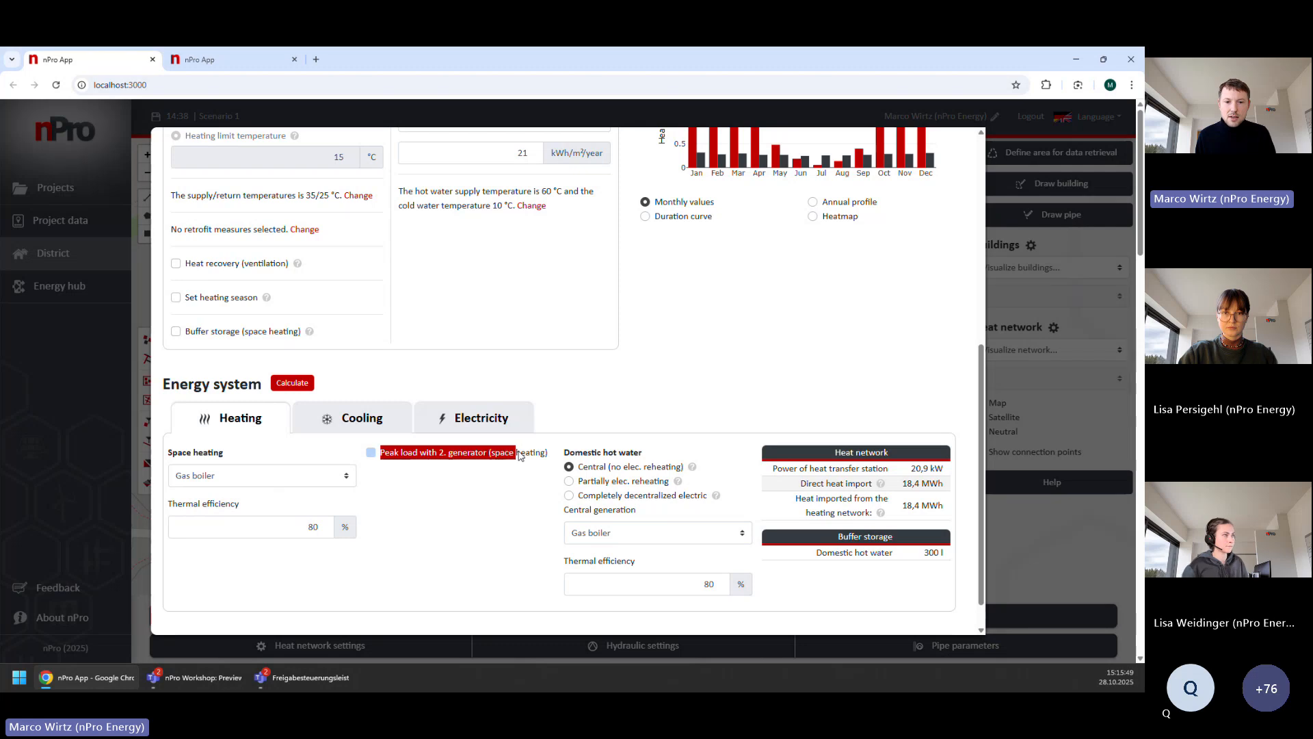
{"action": "left_click", "coordinate": [464, 460]}
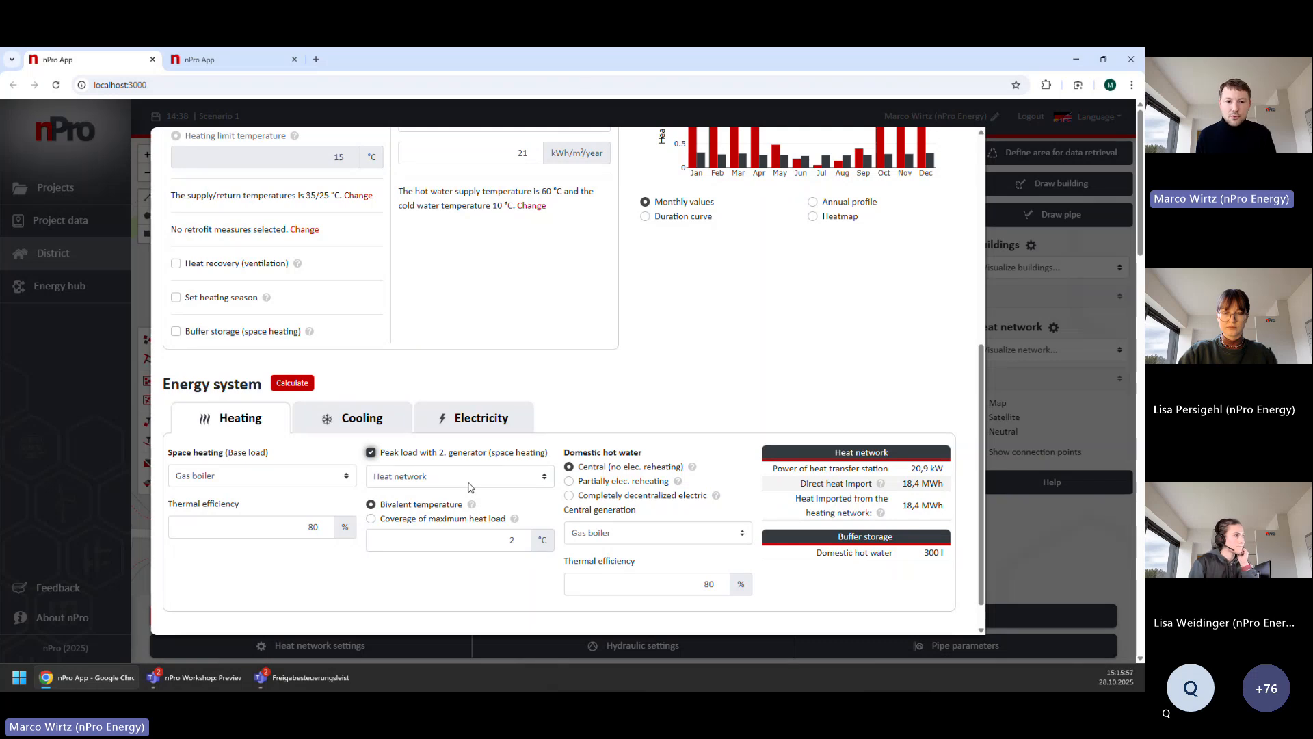
{"action": "left_click", "coordinate": [307, 477]}
{"action": "left_click", "coordinate": [307, 494]}
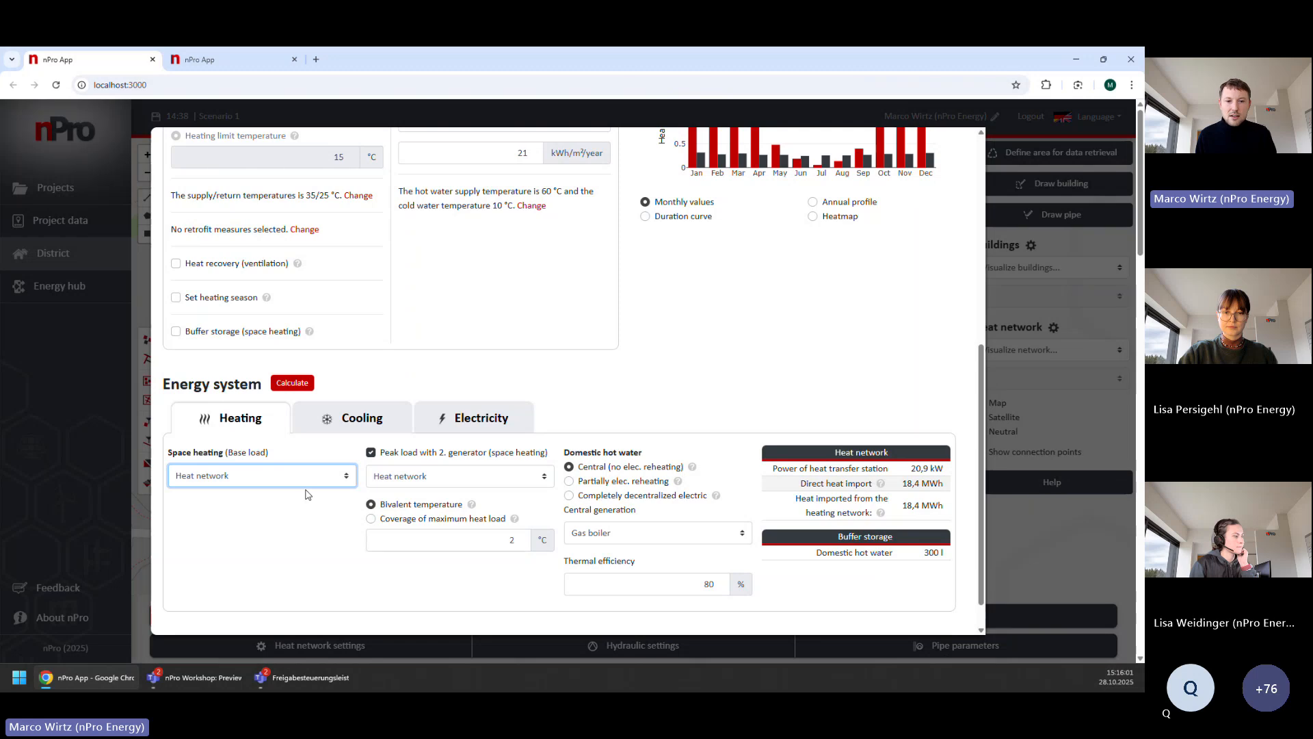
{"action": "left_click", "coordinate": [446, 480]}
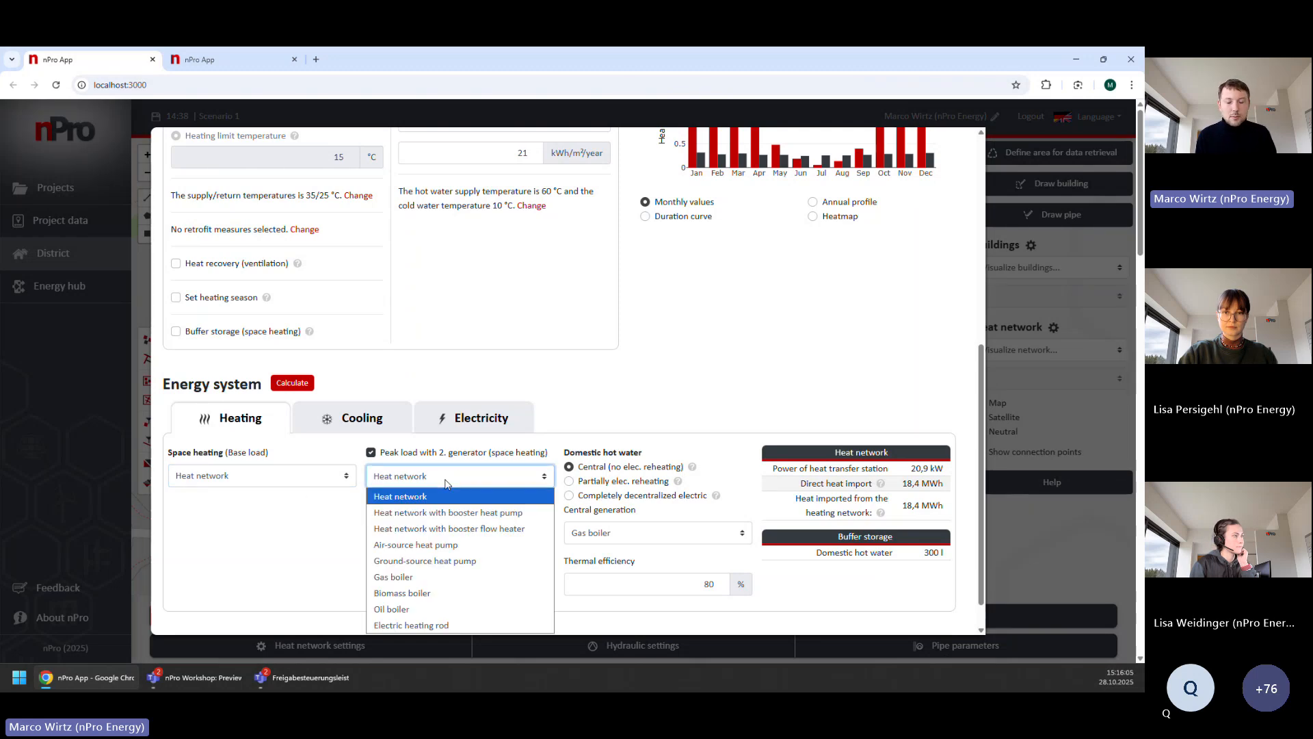
{"action": "left_click", "coordinate": [441, 581]}
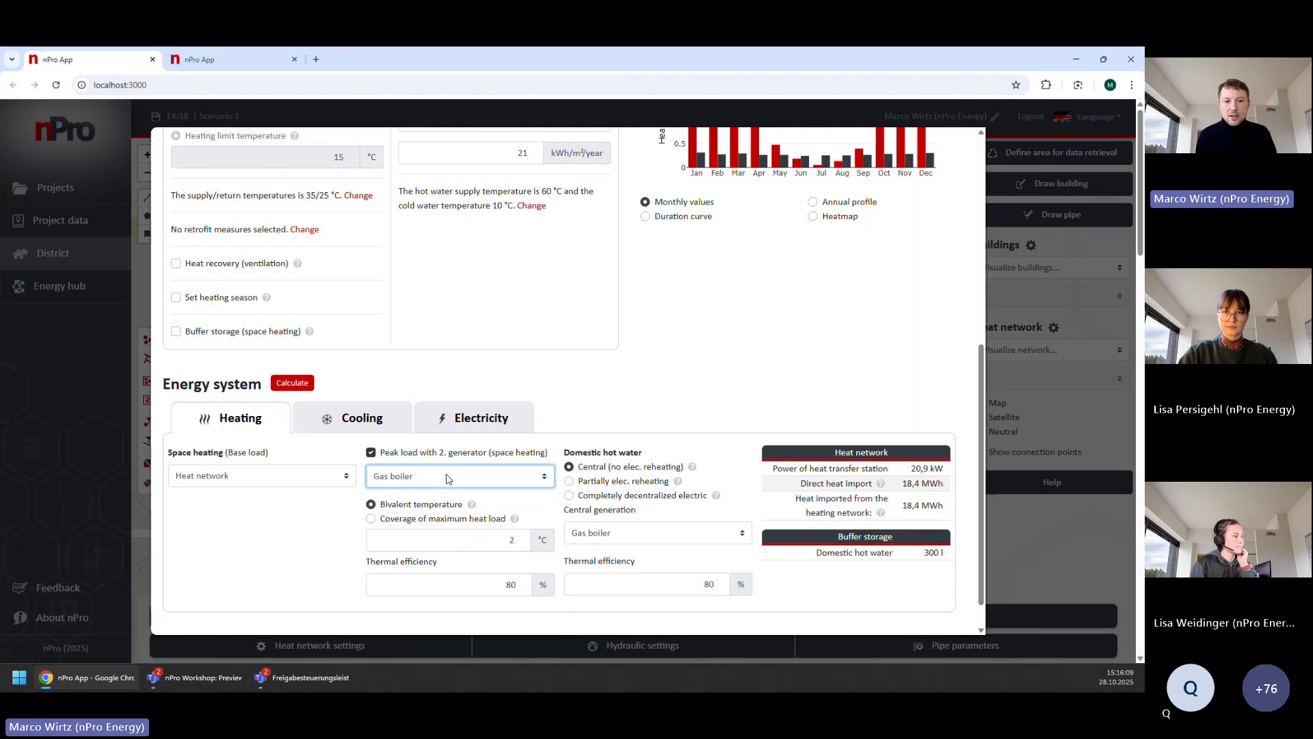
- Disable the second peak load generator and set the domestic hot water central generation back to Heat network
{"action": "left_click_drag", "start_coordinate": [390, 457], "coordinate": [417, 457]}
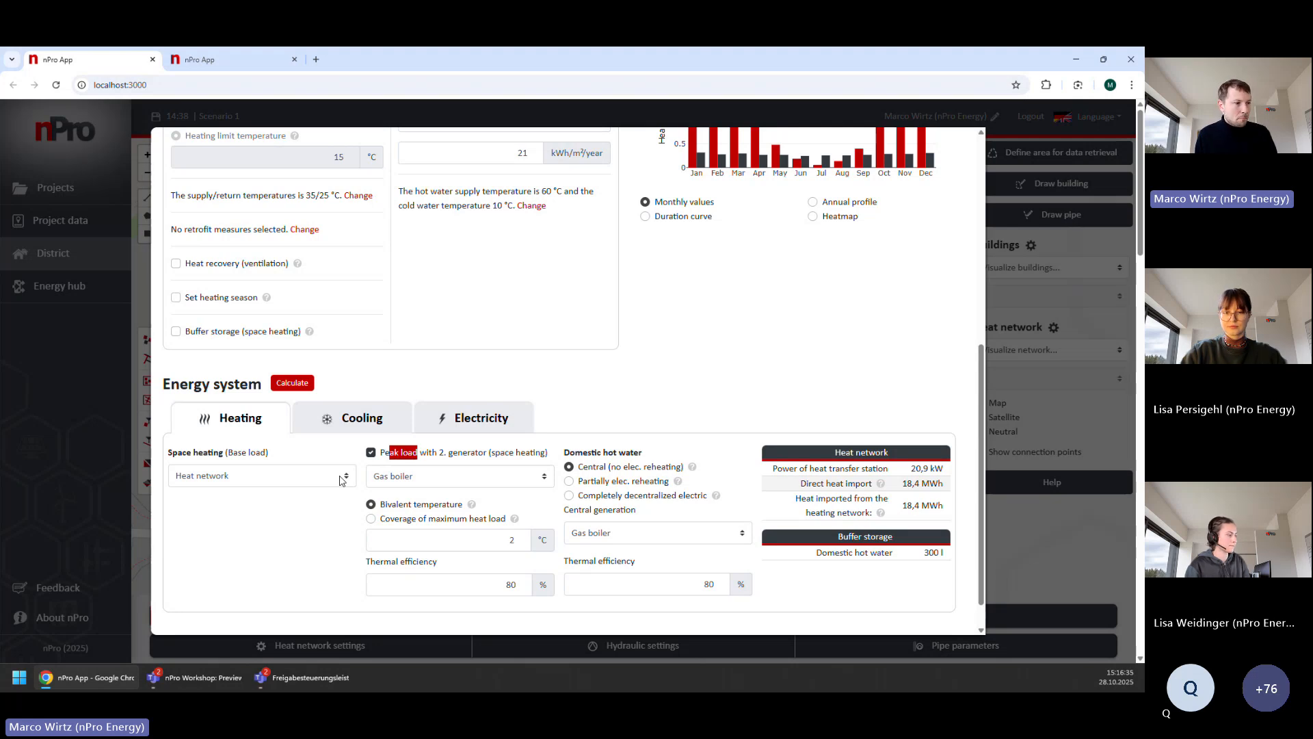
{"action": "left_click", "coordinate": [402, 454]}
{"action": "left_click", "coordinate": [626, 533]}
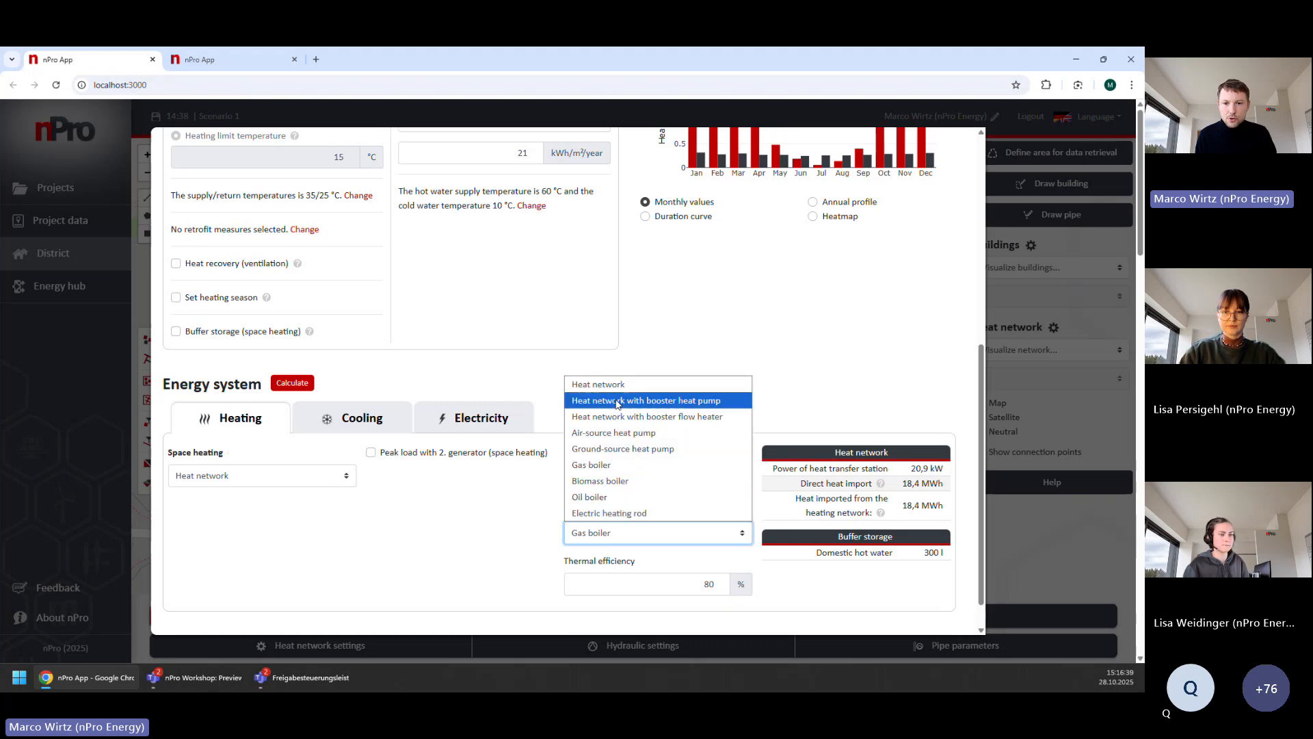
{"action": "left_click", "coordinate": [618, 386]}
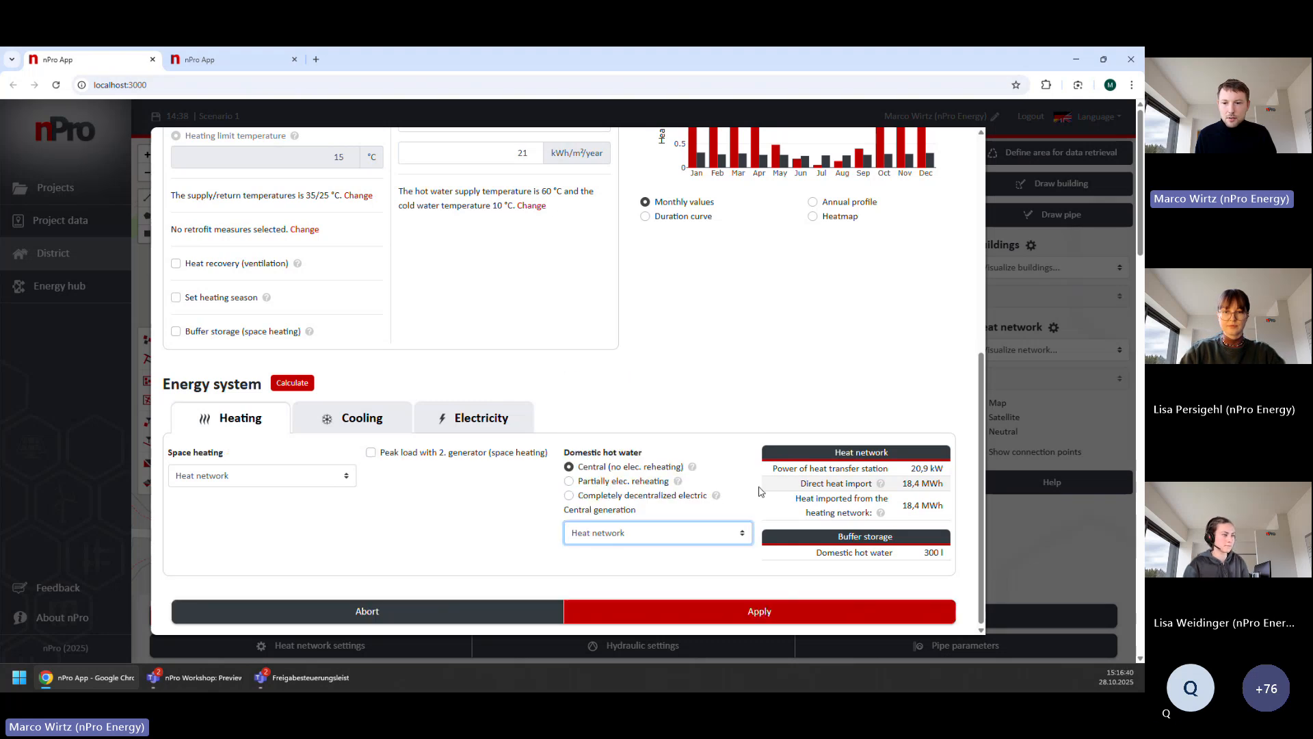
- Close the building editor without applying, open the heat network settings, and examine the heat carrier fluid and network temperature options
{"action": "left_click", "coordinate": [1039, 553]}
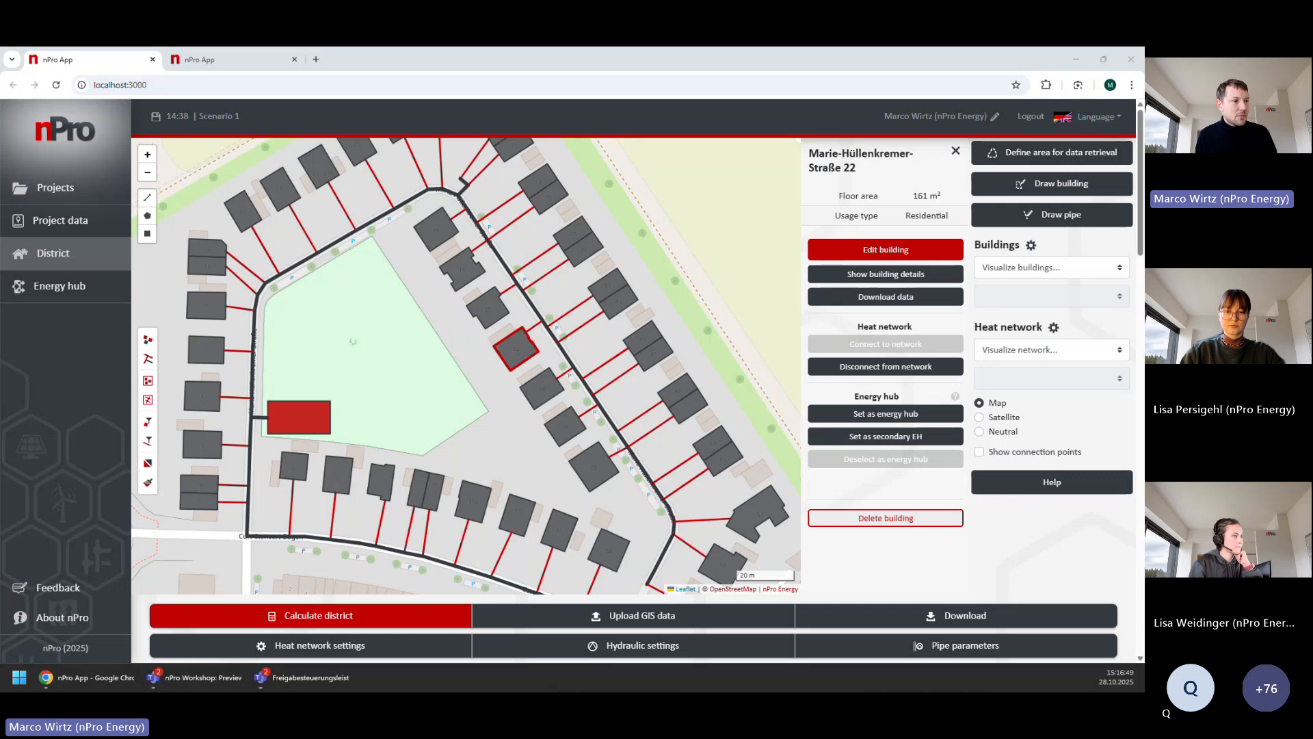
{"action": "scroll", "coordinate": [395, 628], "scroll_direction": "down", "scroll_amount": 1}
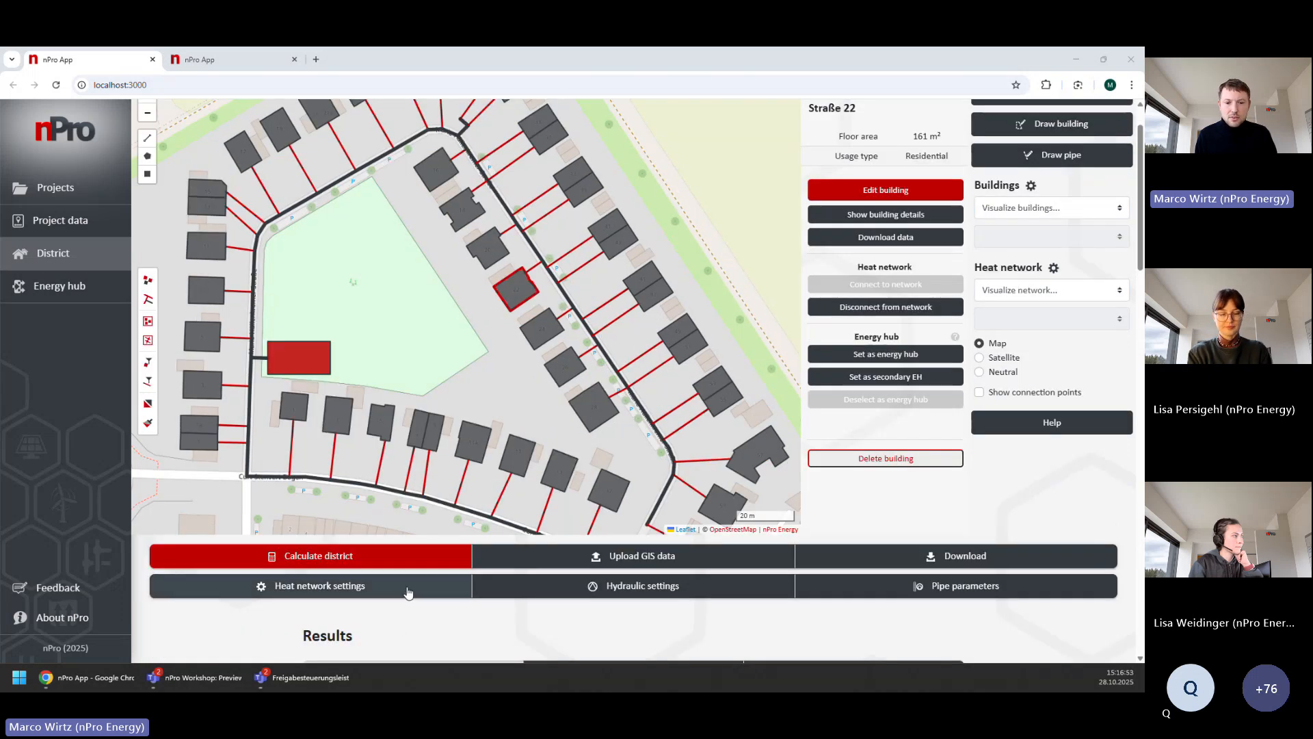
{"action": "left_click", "coordinate": [407, 591]}
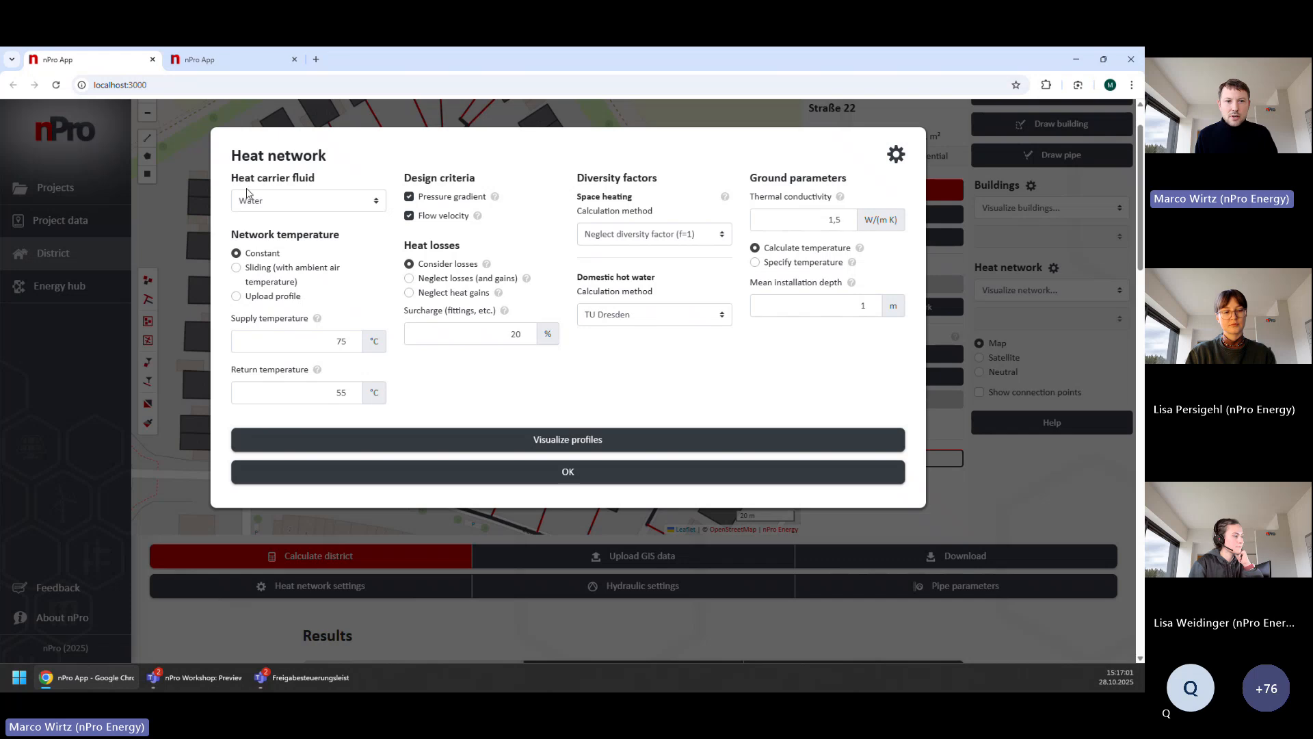
{"action": "left_click_drag", "start_coordinate": [234, 181], "coordinate": [316, 179]}
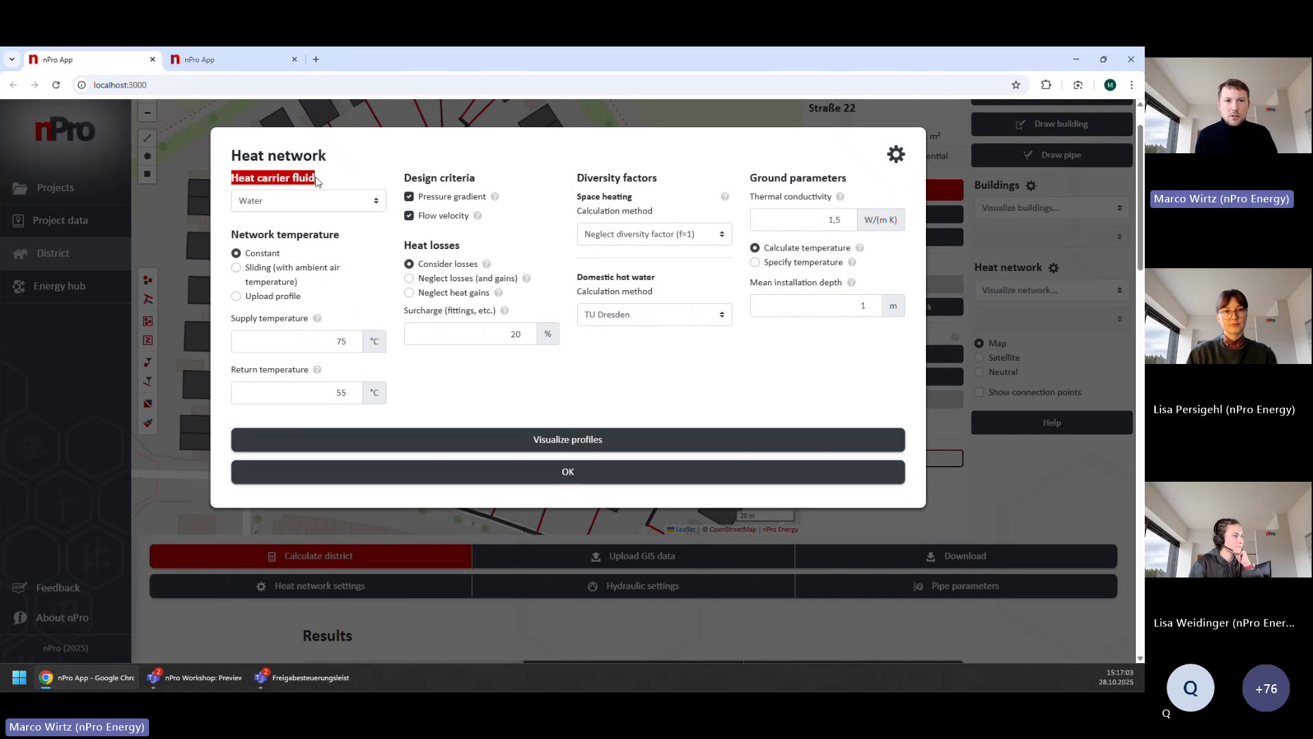
{"action": "left_click_drag", "start_coordinate": [232, 235], "coordinate": [340, 235]}
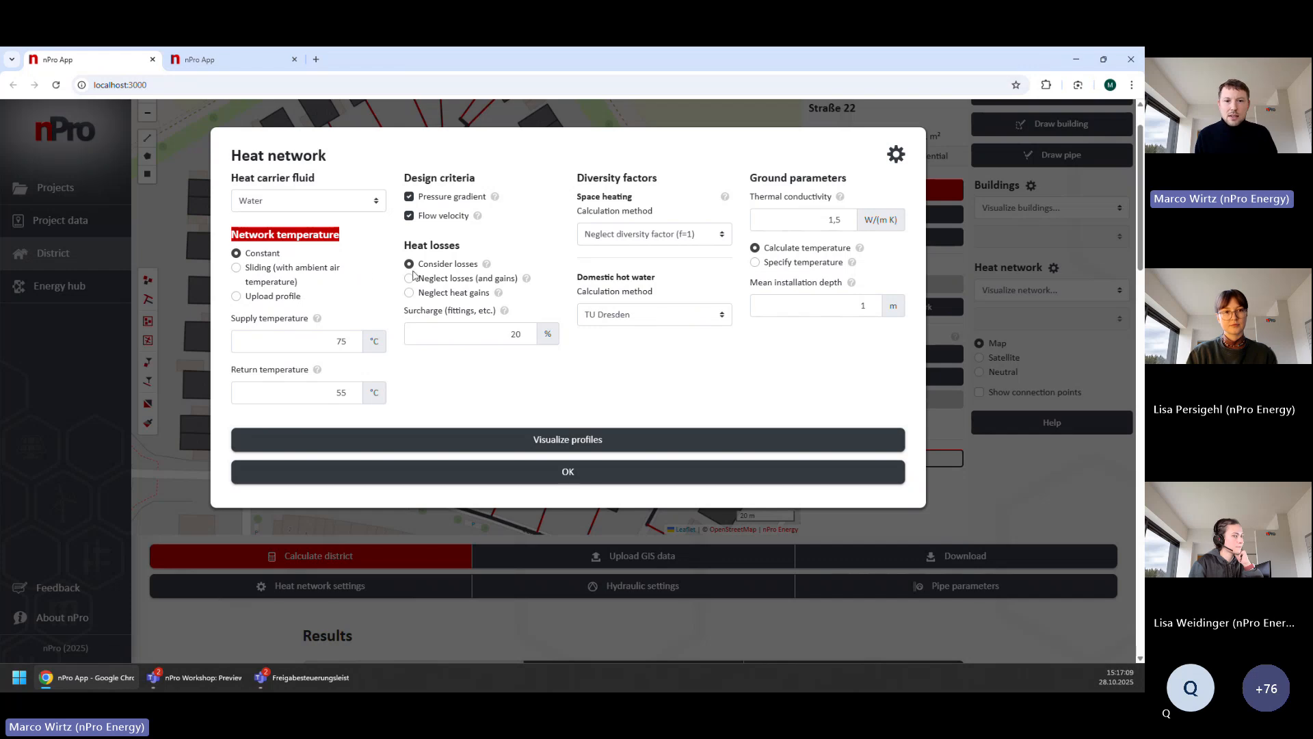
- Review the heat loss options, try Neglect heat gains, and set the heat losses back to Consider losses
{"action": "left_click_drag", "start_coordinate": [405, 245], "coordinate": [465, 247]}
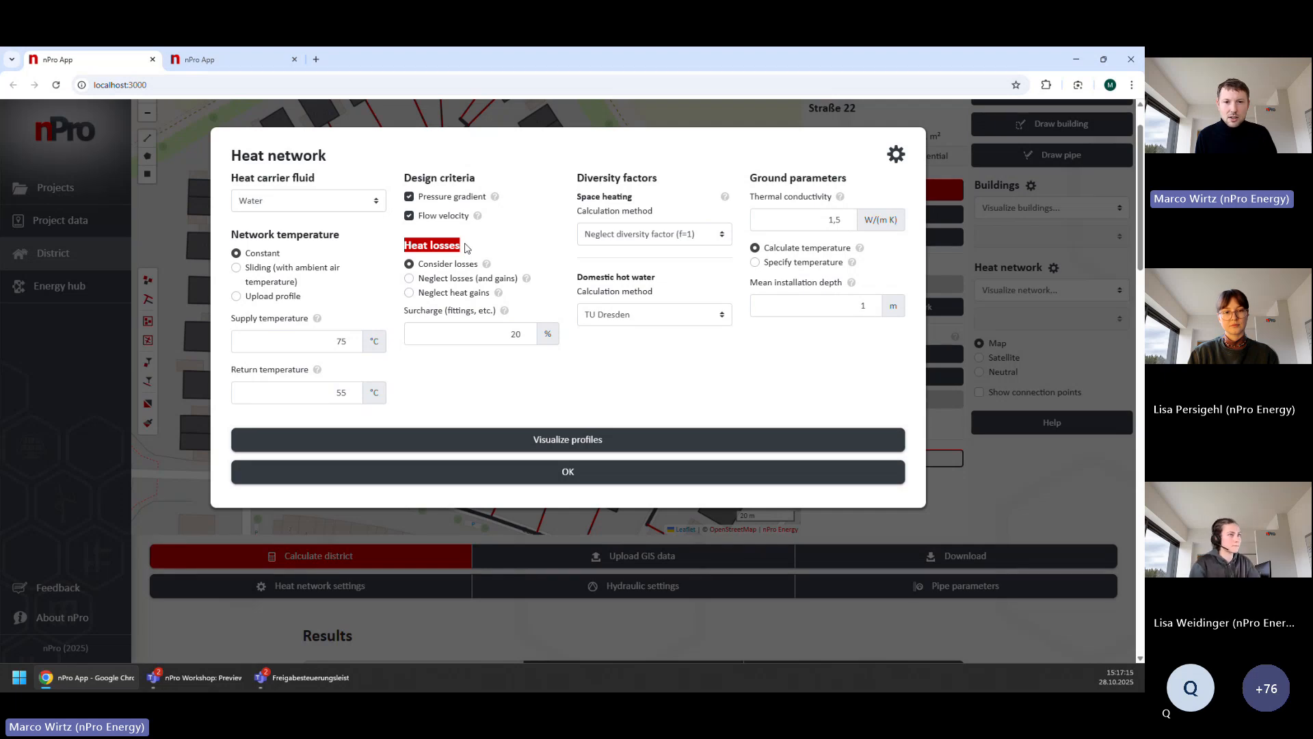
{"action": "left_click_drag", "start_coordinate": [423, 265], "coordinate": [477, 268]}
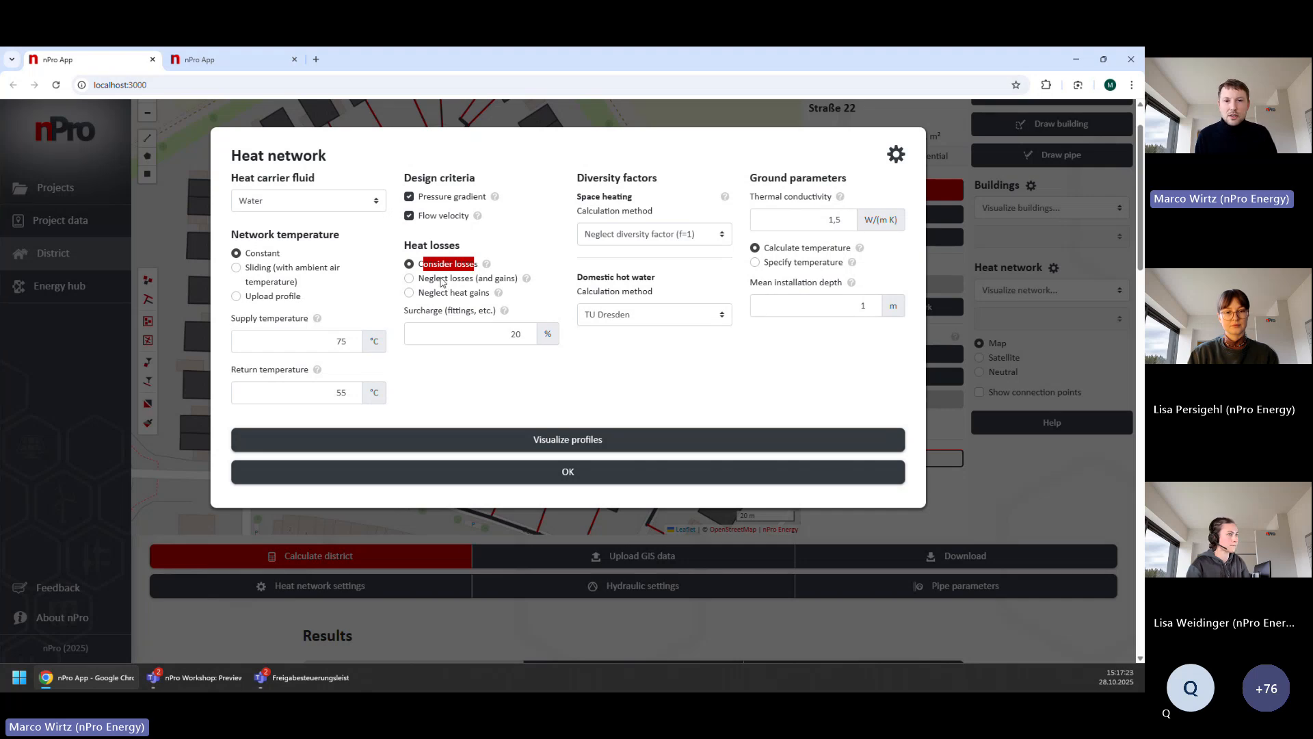
{"action": "left_click_drag", "start_coordinate": [430, 279], "coordinate": [508, 286]}
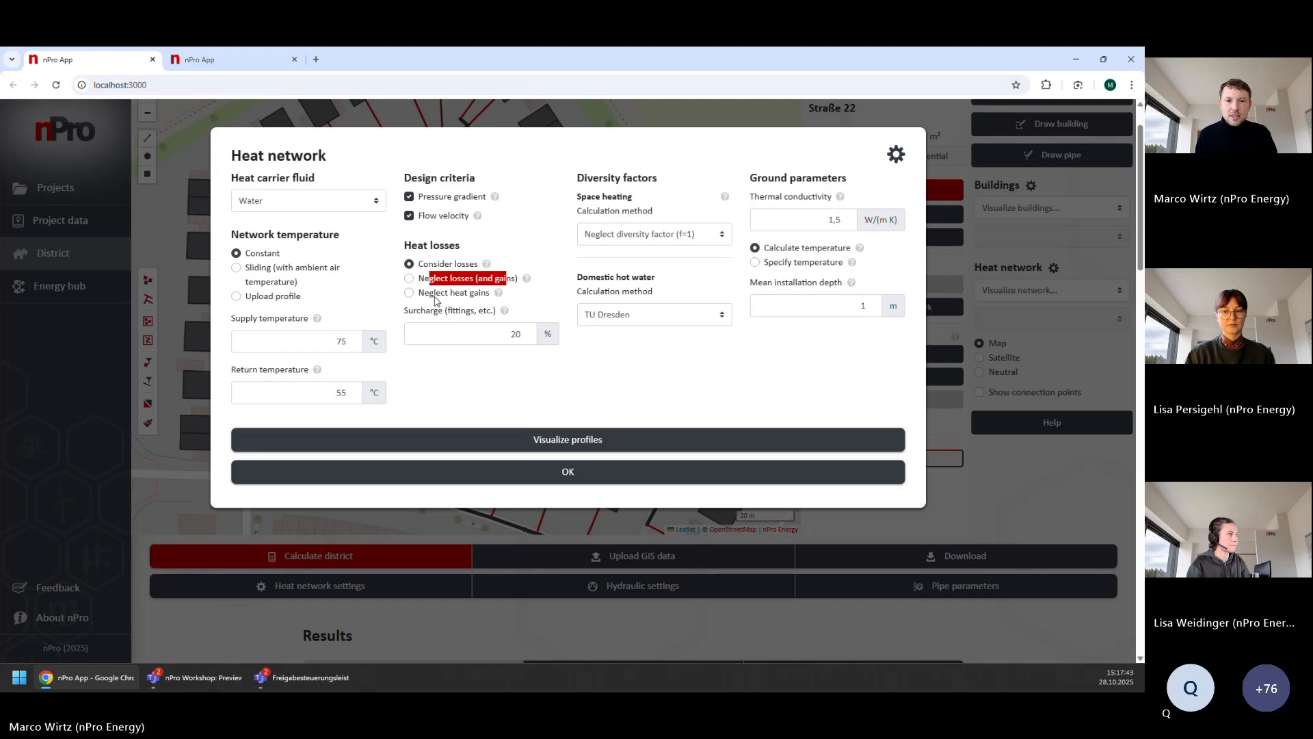
{"action": "left_click", "coordinate": [438, 293]}
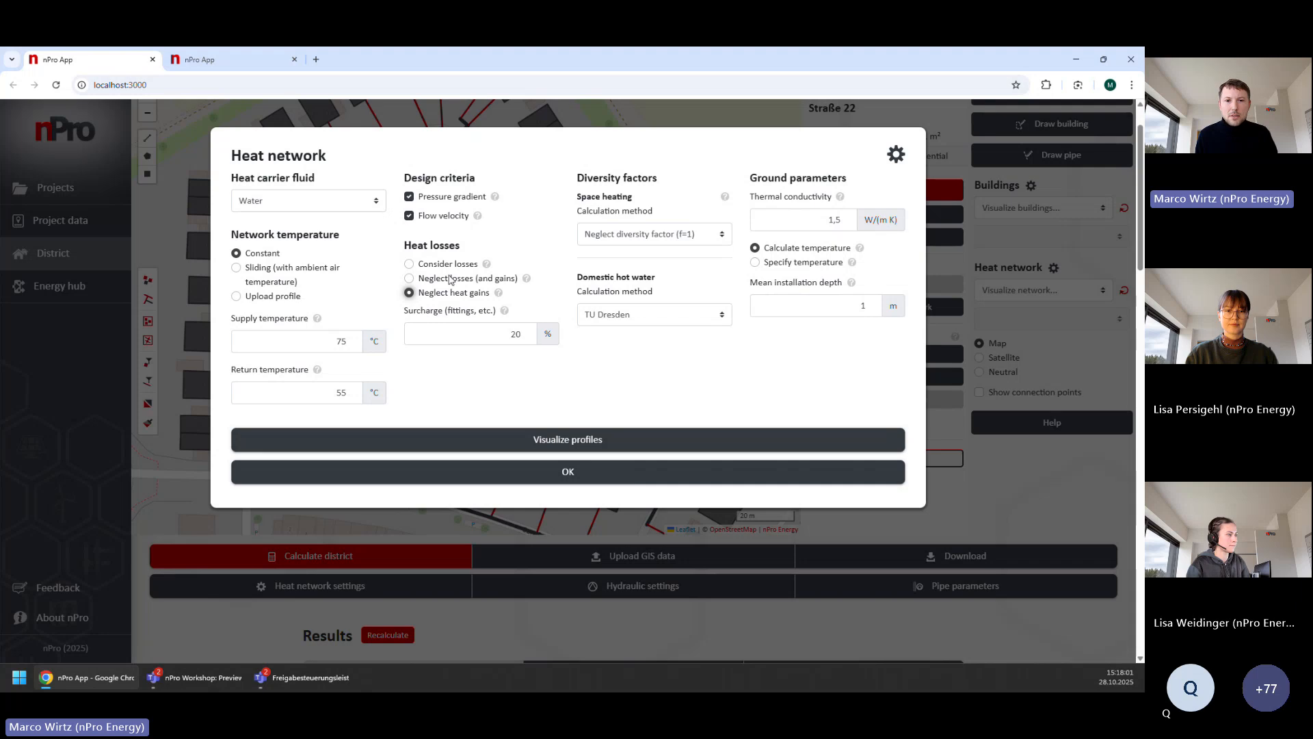
{"action": "left_click", "coordinate": [441, 264]}
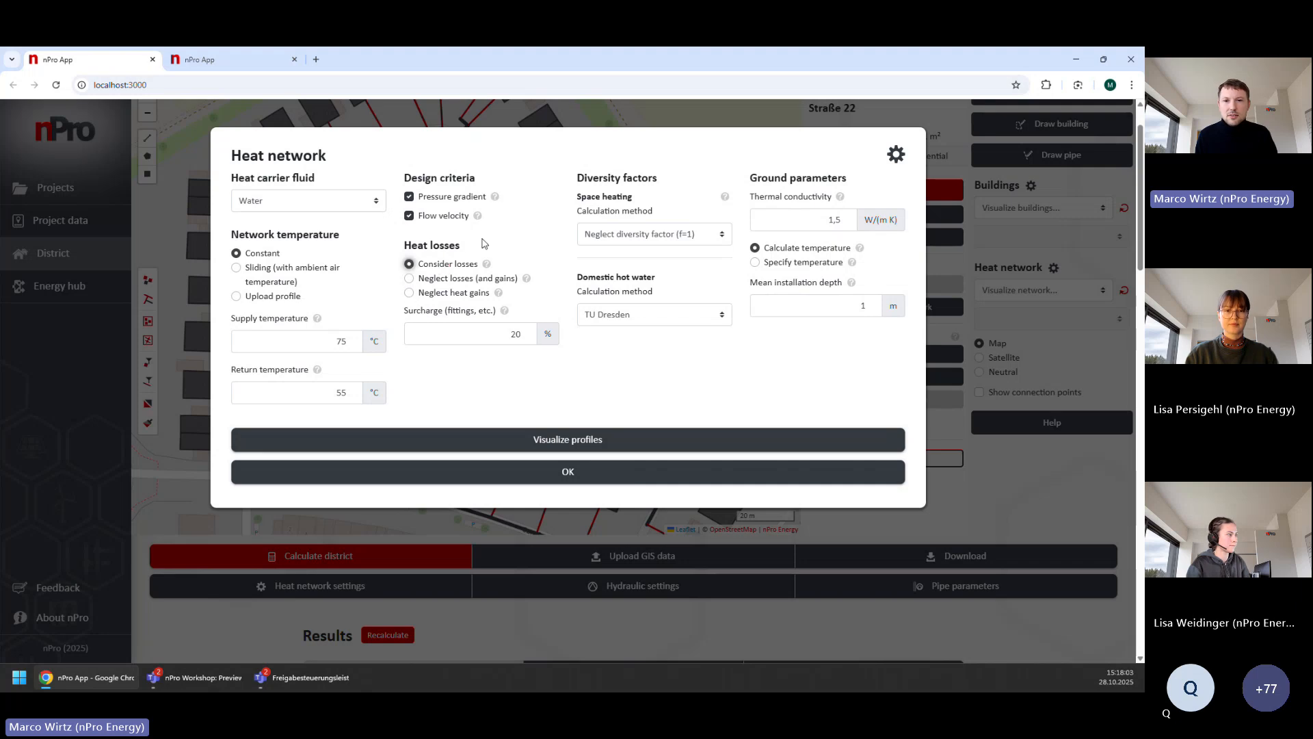
- Review the diversity factors and the available domestic hot water calculation methods, keeping TU Dresden selected
{"action": "left_click_drag", "start_coordinate": [578, 178], "coordinate": [659, 182]}
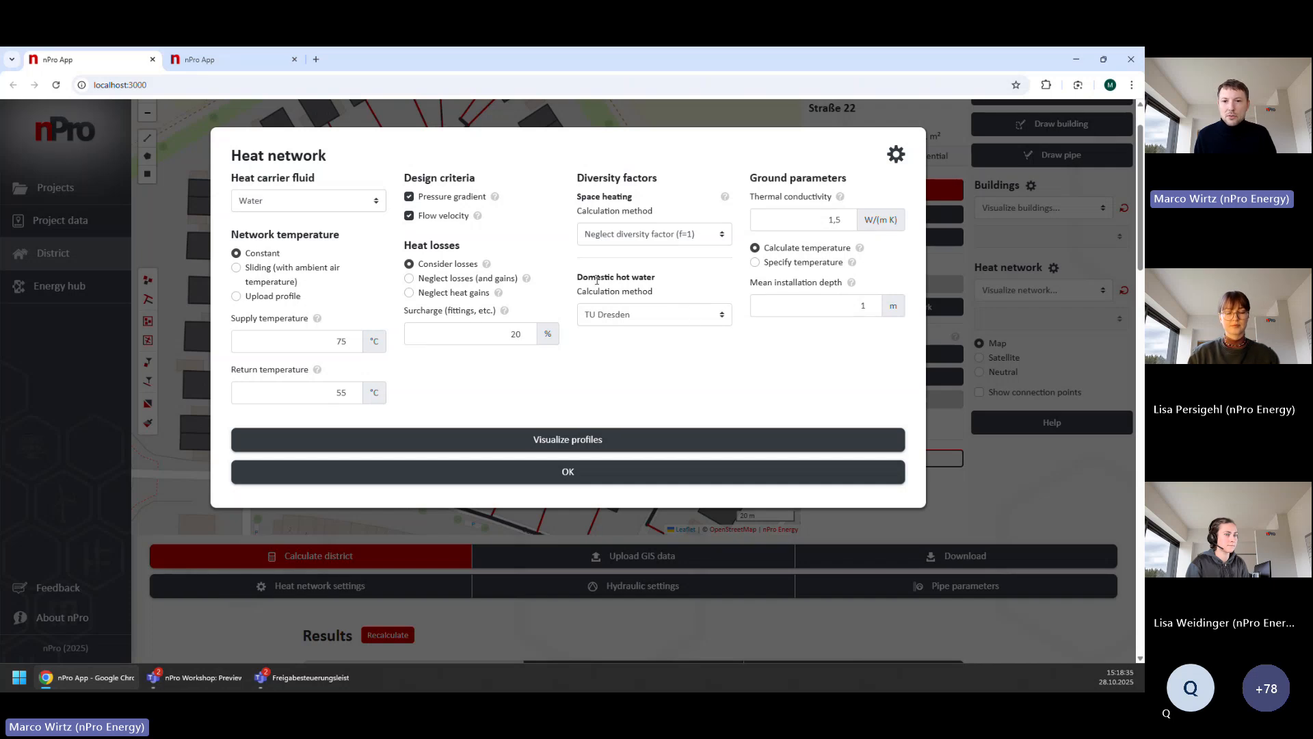
{"action": "left_click_drag", "start_coordinate": [596, 278], "coordinate": [640, 277]}
{"action": "left_click", "coordinate": [698, 315]}
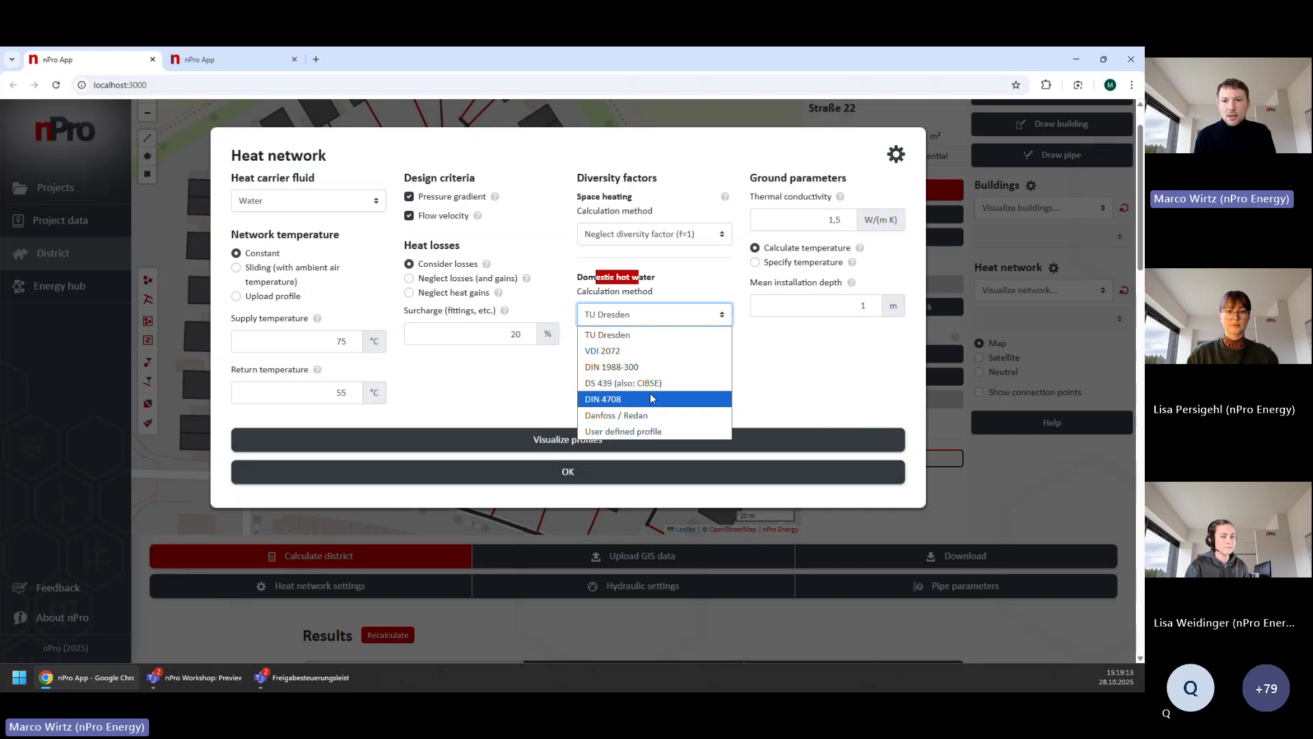
{"action": "left_click", "coordinate": [604, 194]}
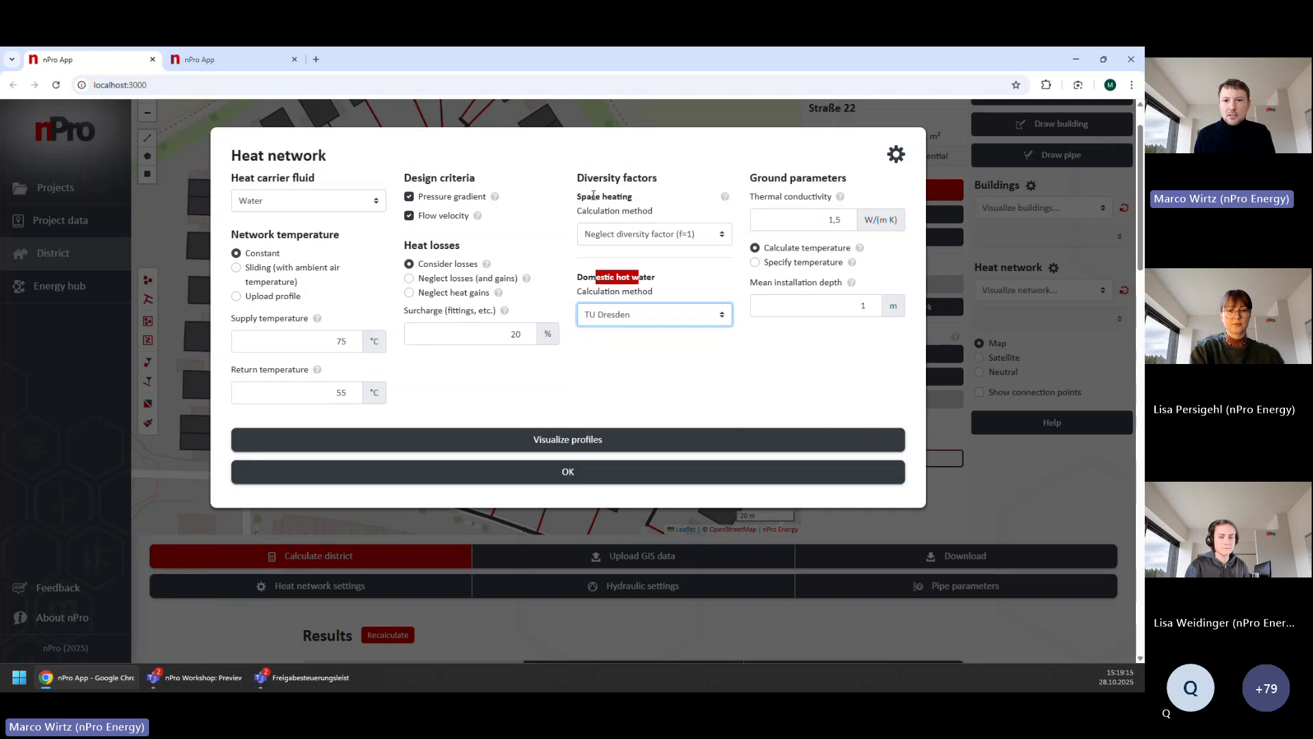
- Set the calculation method for the space heating diversity factor to Winter et al. (scaled, space heating only)
{"action": "left_click_drag", "start_coordinate": [593, 196], "coordinate": [630, 196]}
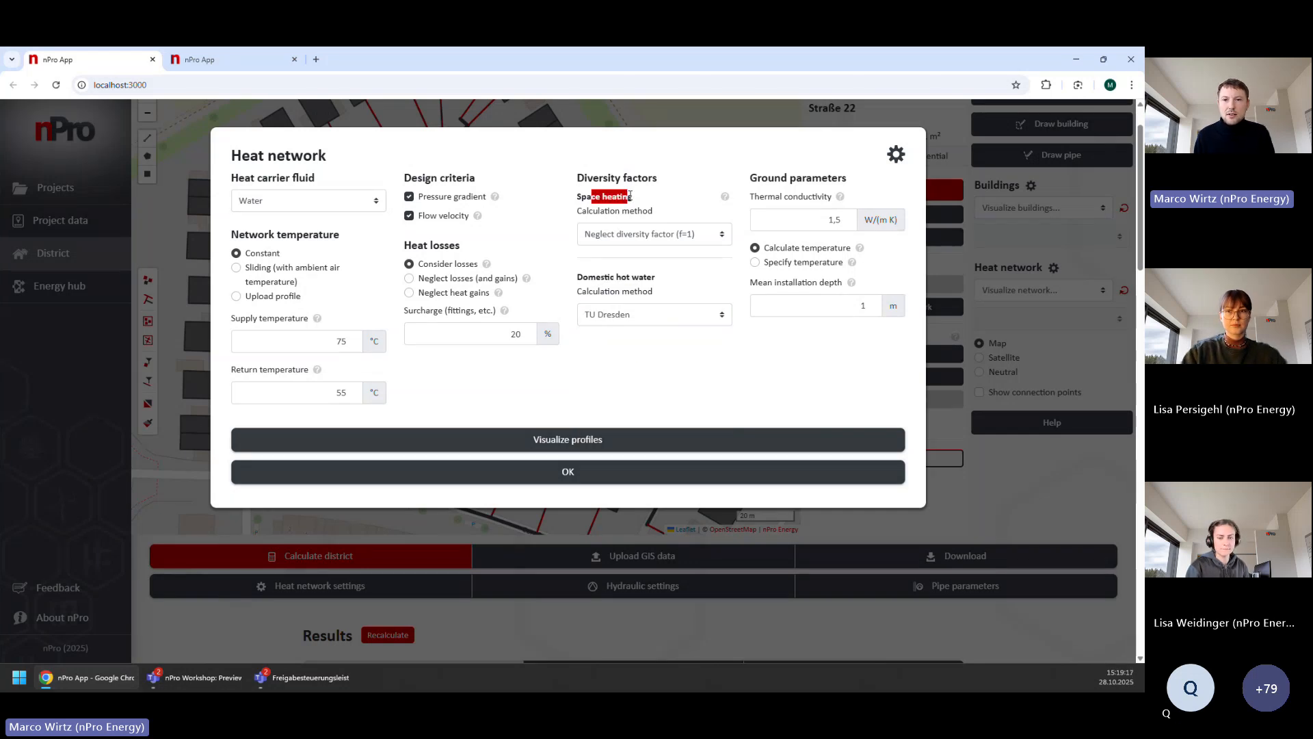
{"action": "left_click", "coordinate": [688, 240]}
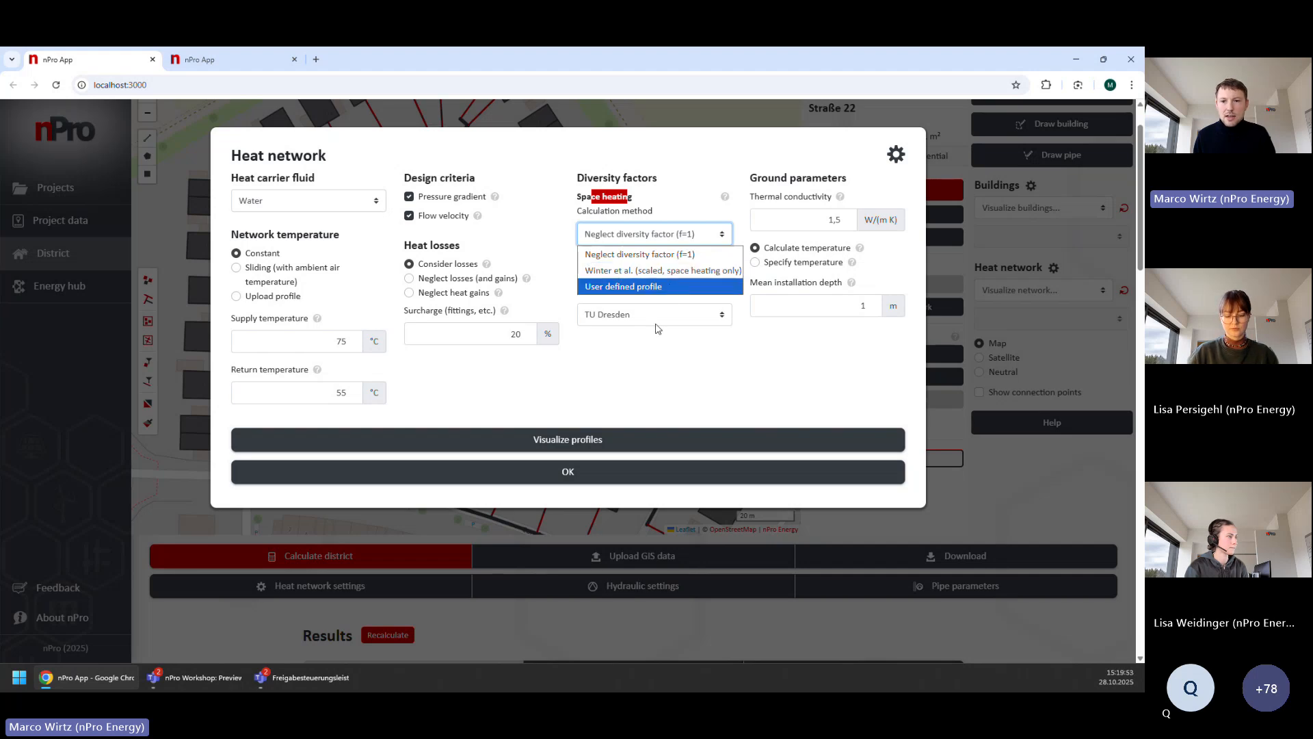
{"action": "left_click", "coordinate": [694, 386]}
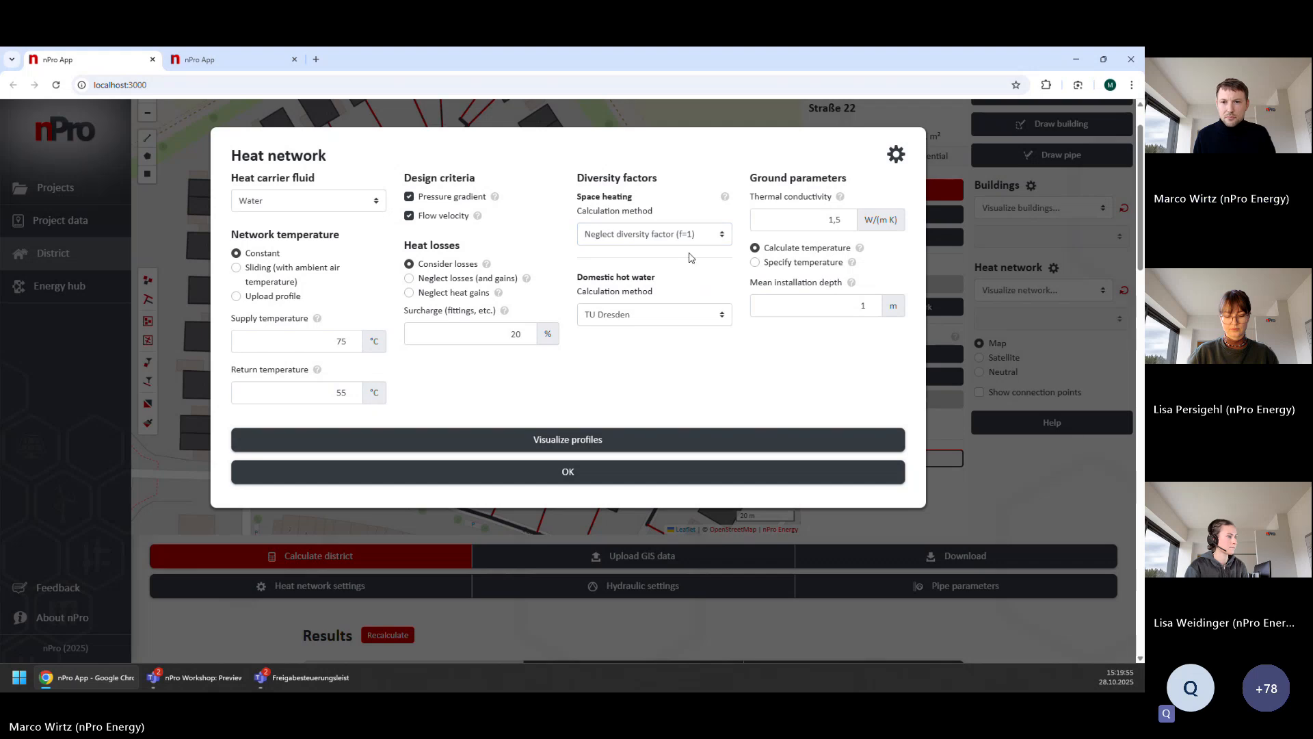
{"action": "left_click", "coordinate": [687, 236]}
{"action": "left_click", "coordinate": [678, 269]}
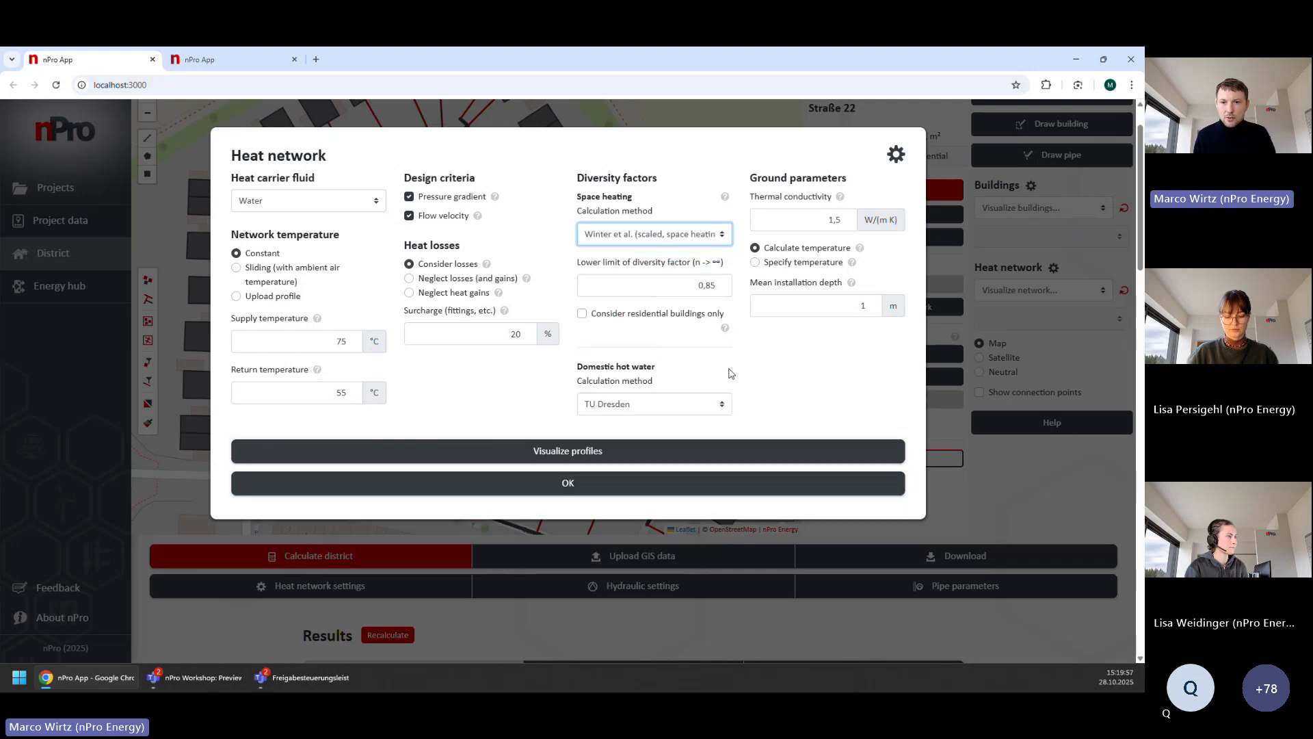
{"action": "scroll", "coordinate": [763, 373], "scroll_direction": "down", "scroll_amount": 1}
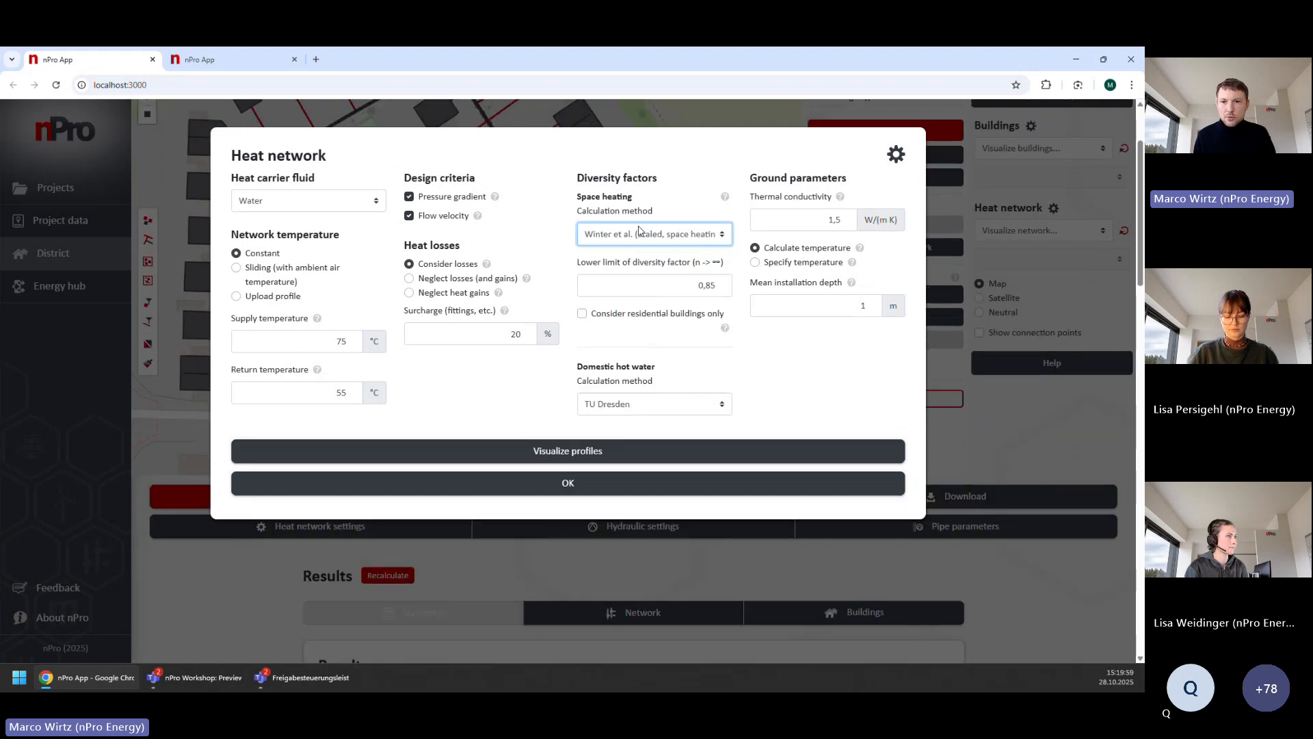
- Visualize the heat network profiles and examine the temperature curves and the space heating and hot water diversity curves
{"action": "left_click", "coordinate": [636, 454]}
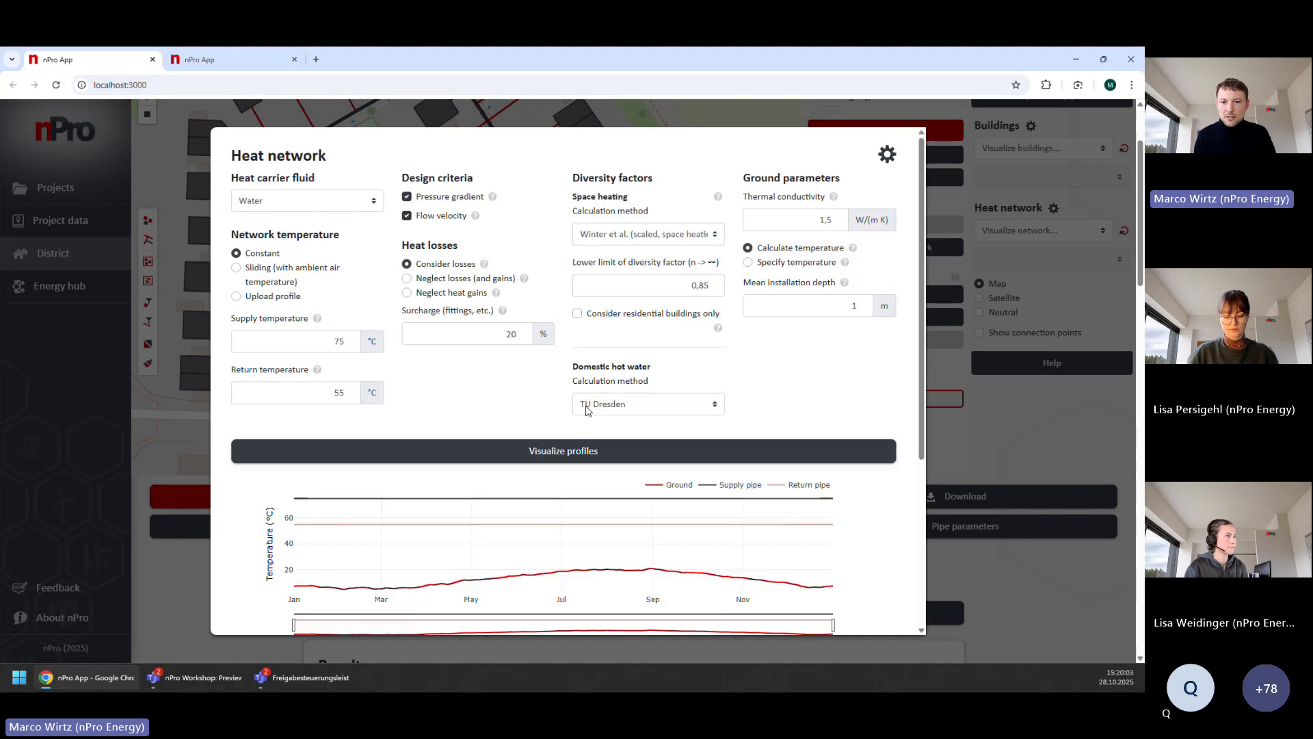
{"action": "scroll", "coordinate": [513, 393], "scroll_direction": "down", "scroll_amount": 1}
{"action": "scroll", "coordinate": [504, 370], "scroll_direction": "down", "scroll_amount": 2}
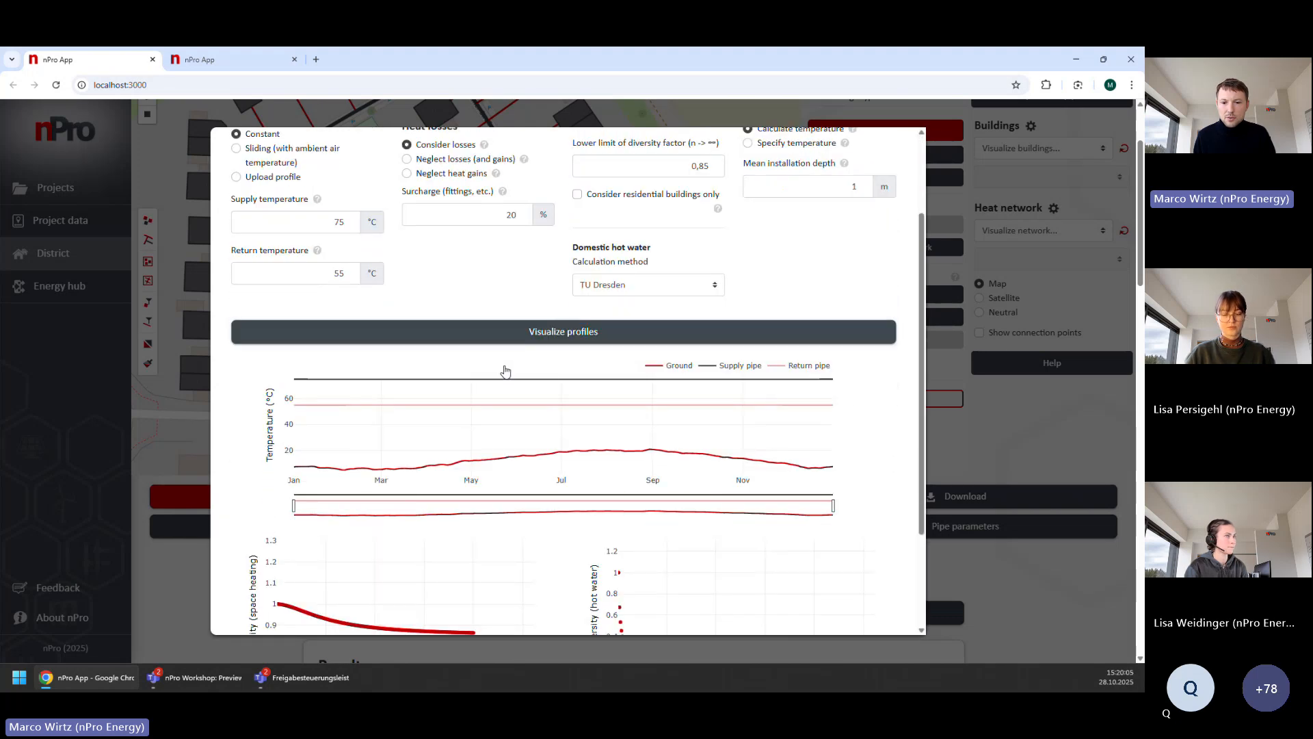
{"action": "scroll", "coordinate": [504, 365], "scroll_direction": "down", "scroll_amount": 1}
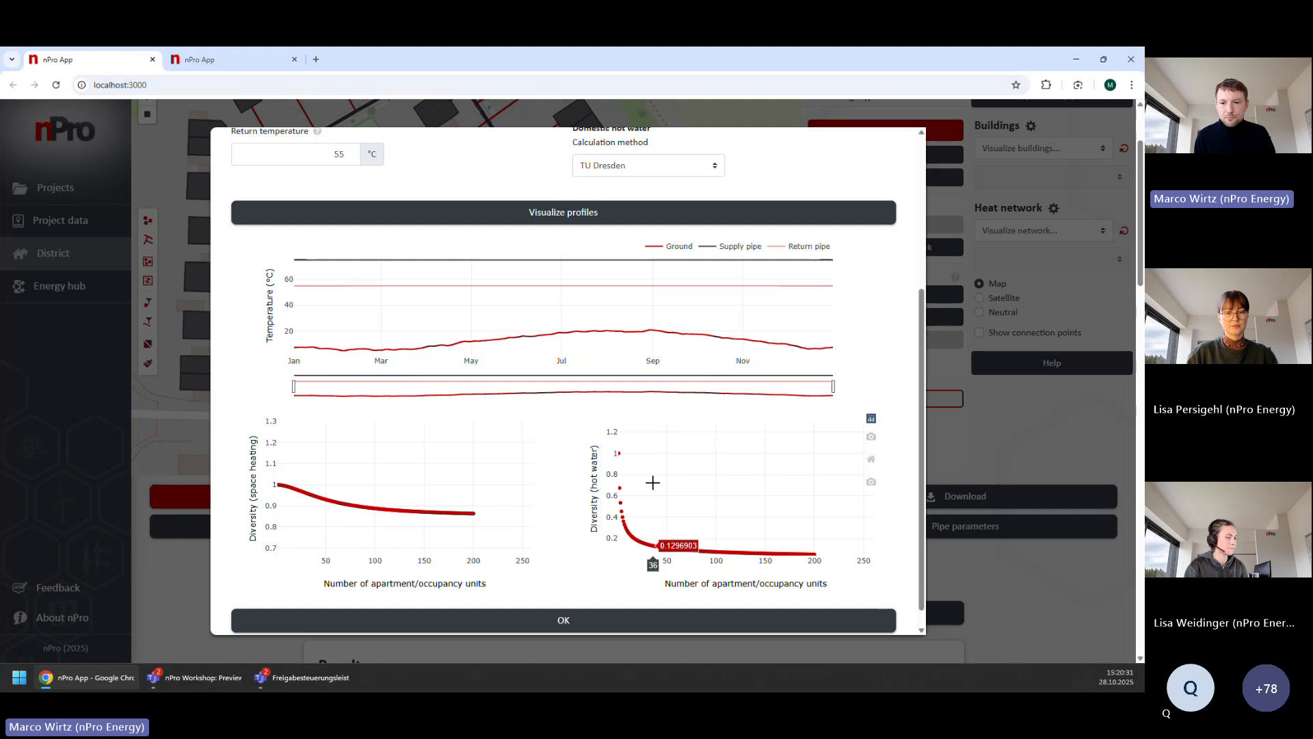
{"action": "scroll", "coordinate": [691, 440], "scroll_direction": "up", "scroll_amount": 1}
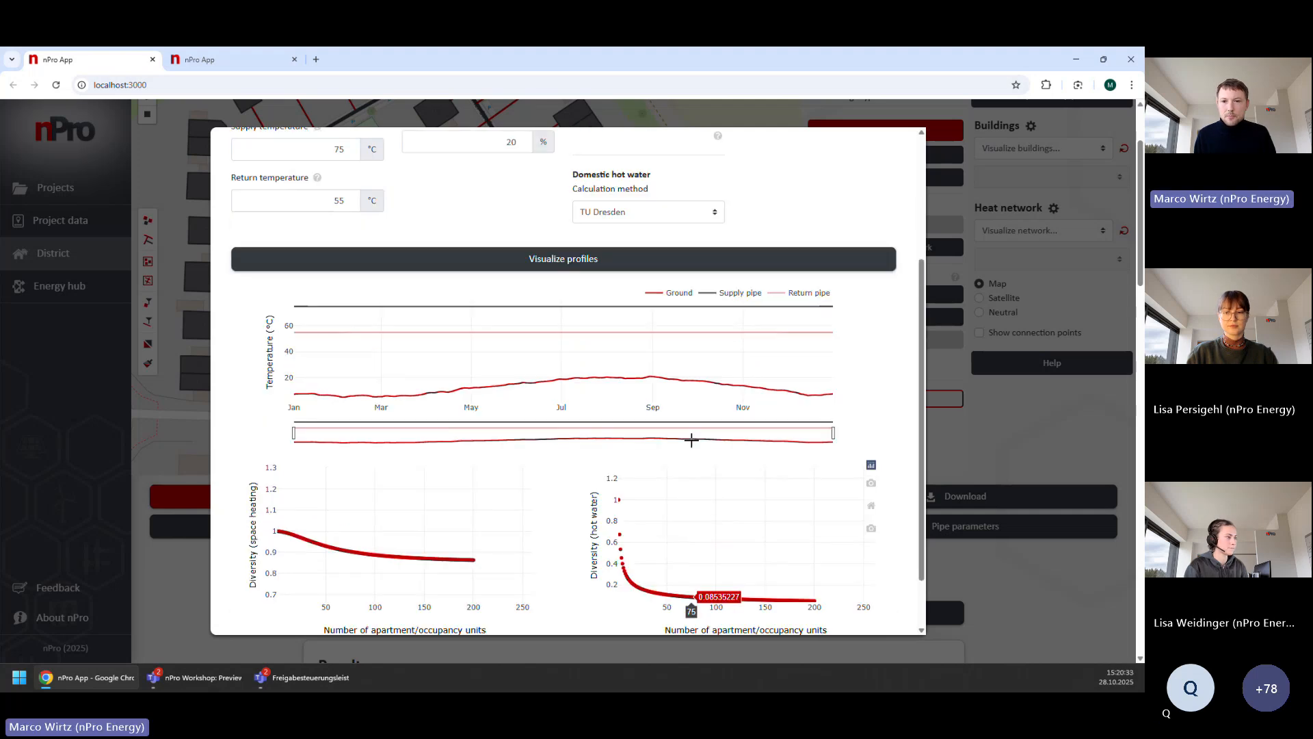
{"action": "scroll", "coordinate": [419, 495], "scroll_direction": "down", "scroll_amount": 1}
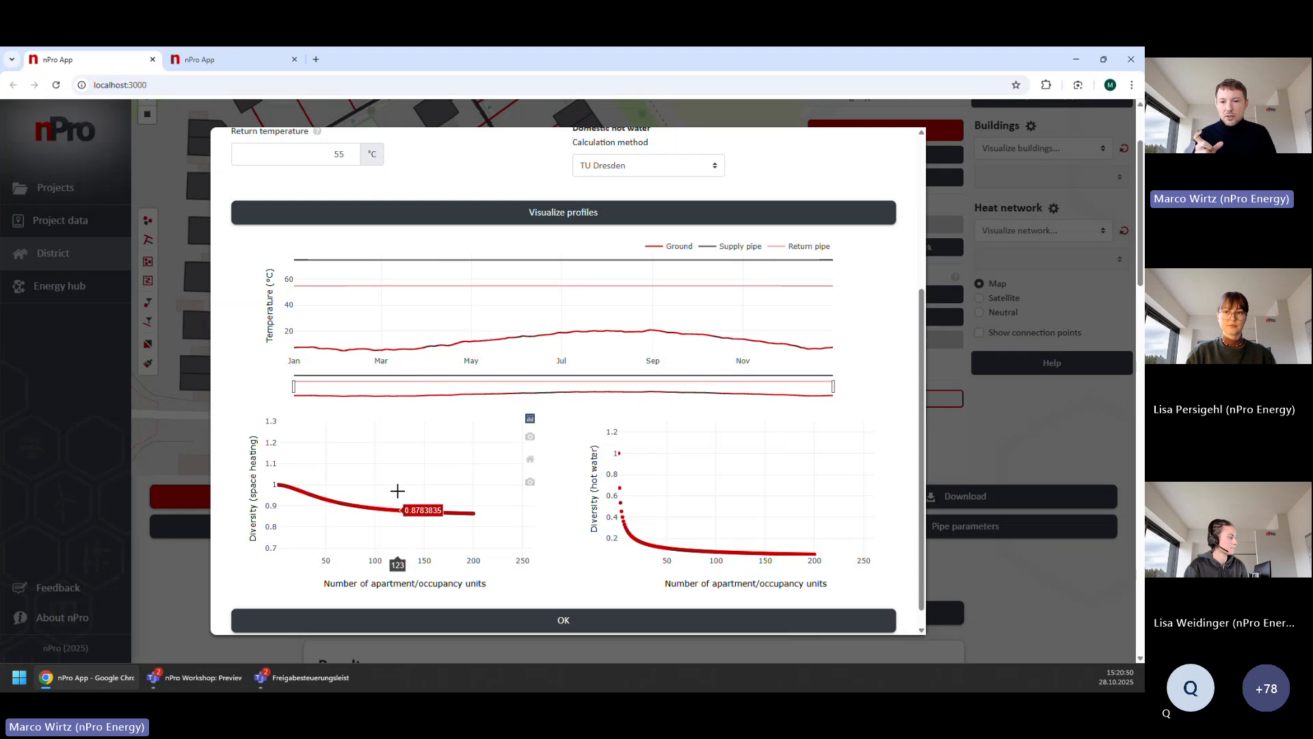
{"action": "scroll", "coordinate": [621, 332], "scroll_direction": "up", "scroll_amount": 1}
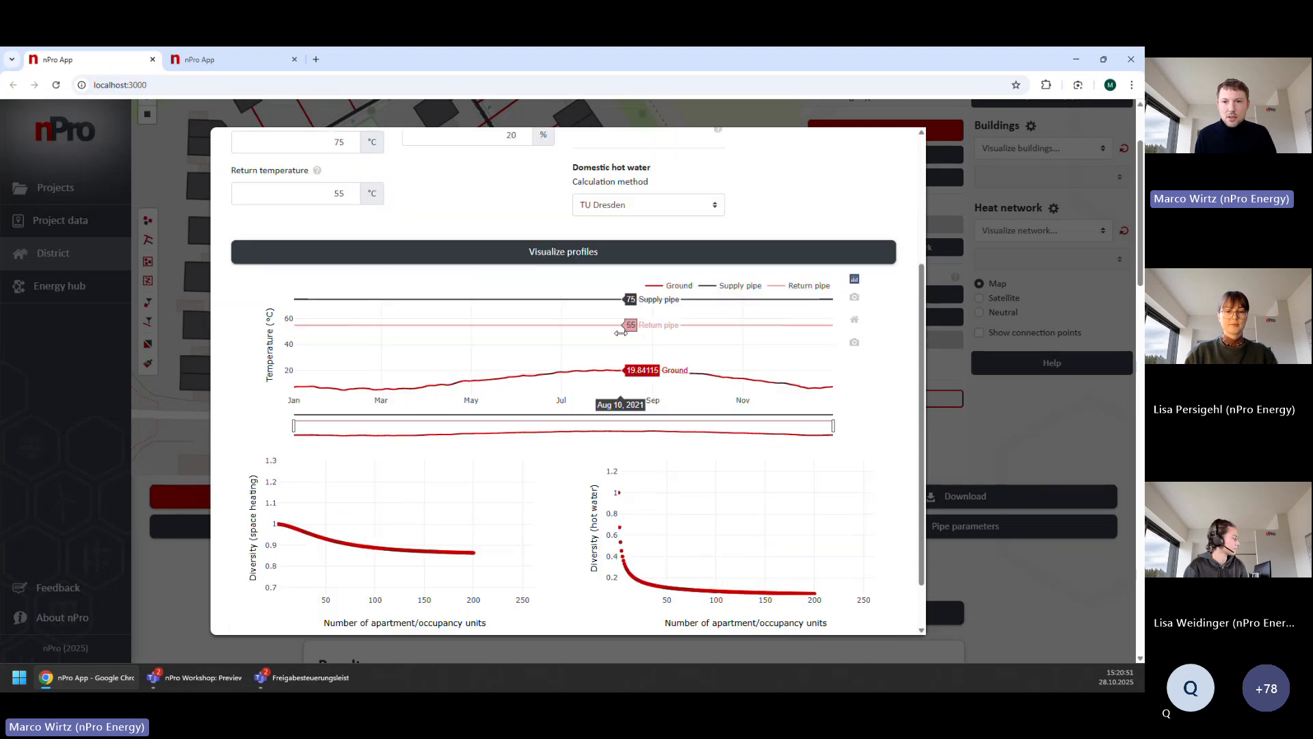
{"action": "scroll", "coordinate": [620, 333], "scroll_direction": "up", "scroll_amount": 3}
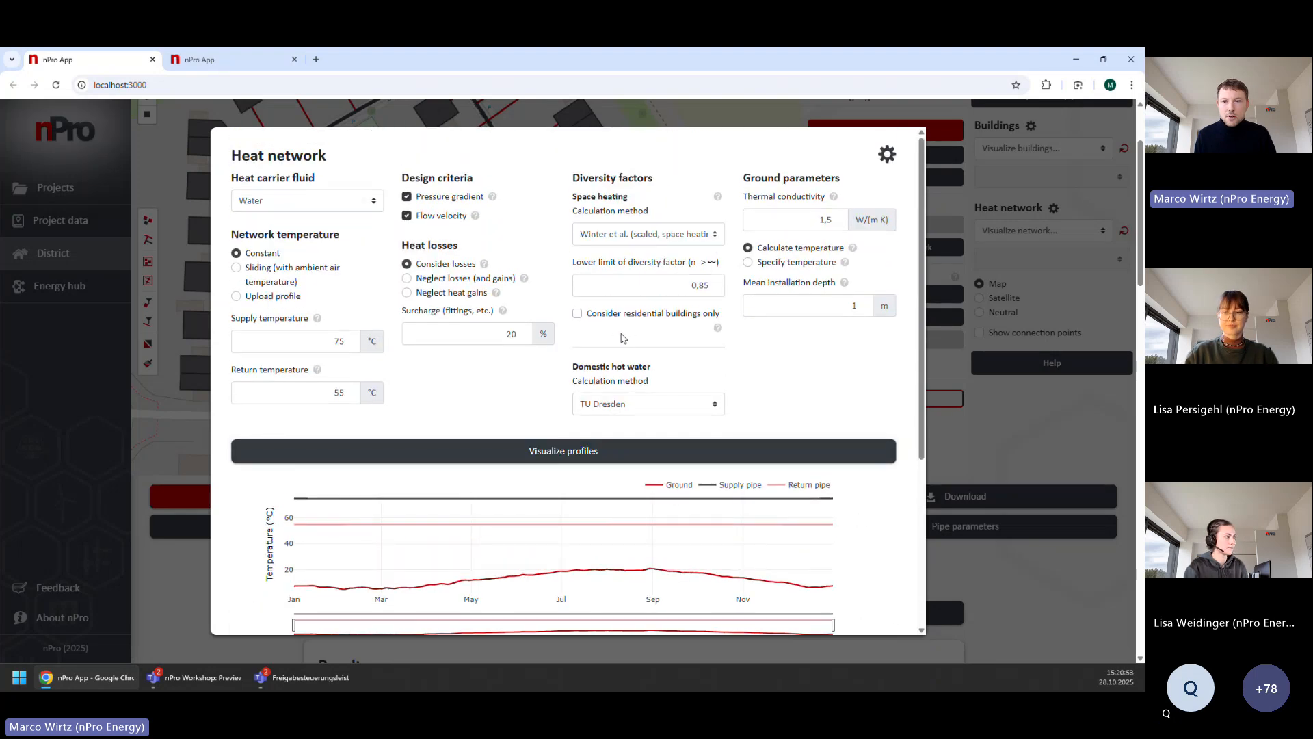
- Set the space heating diversity calculation method to Neglect diversity factor (f=1) and close the heat network settings
{"action": "left_click", "coordinate": [643, 236]}
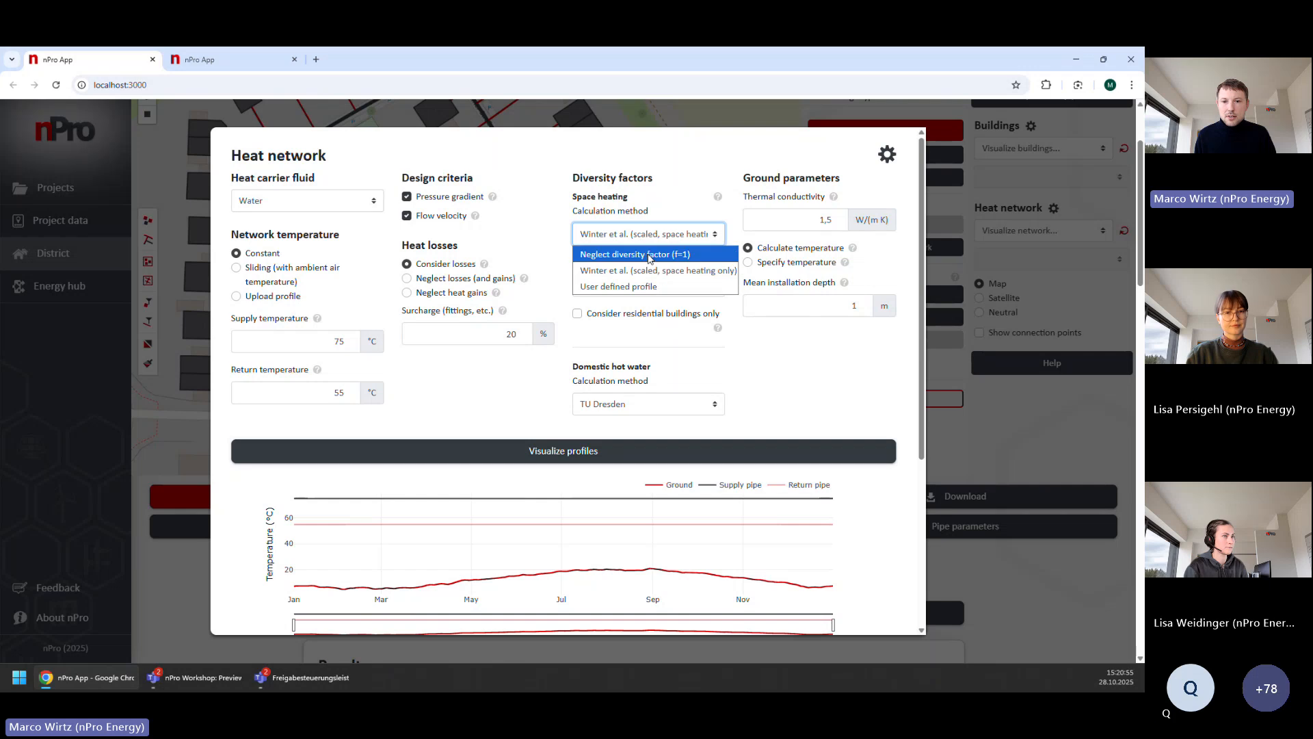
{"action": "left_click", "coordinate": [650, 255]}
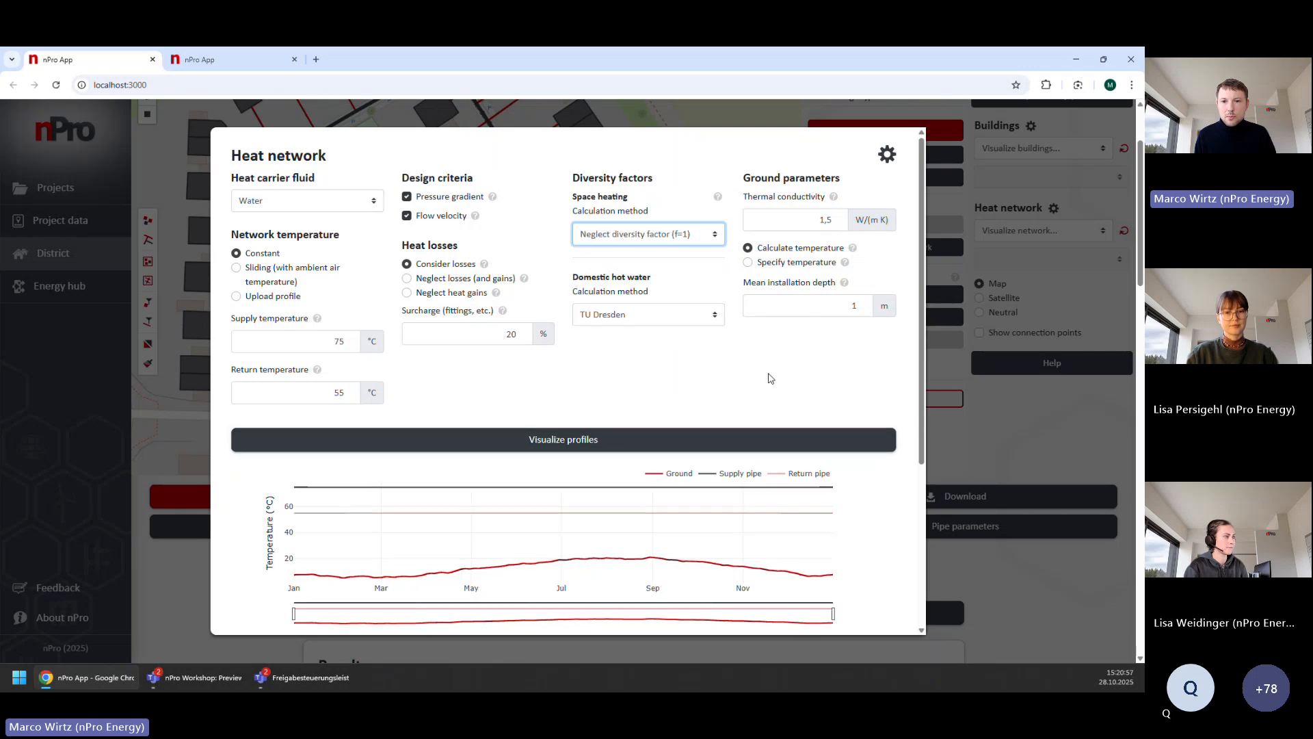
{"action": "left_click", "coordinate": [1024, 433]}
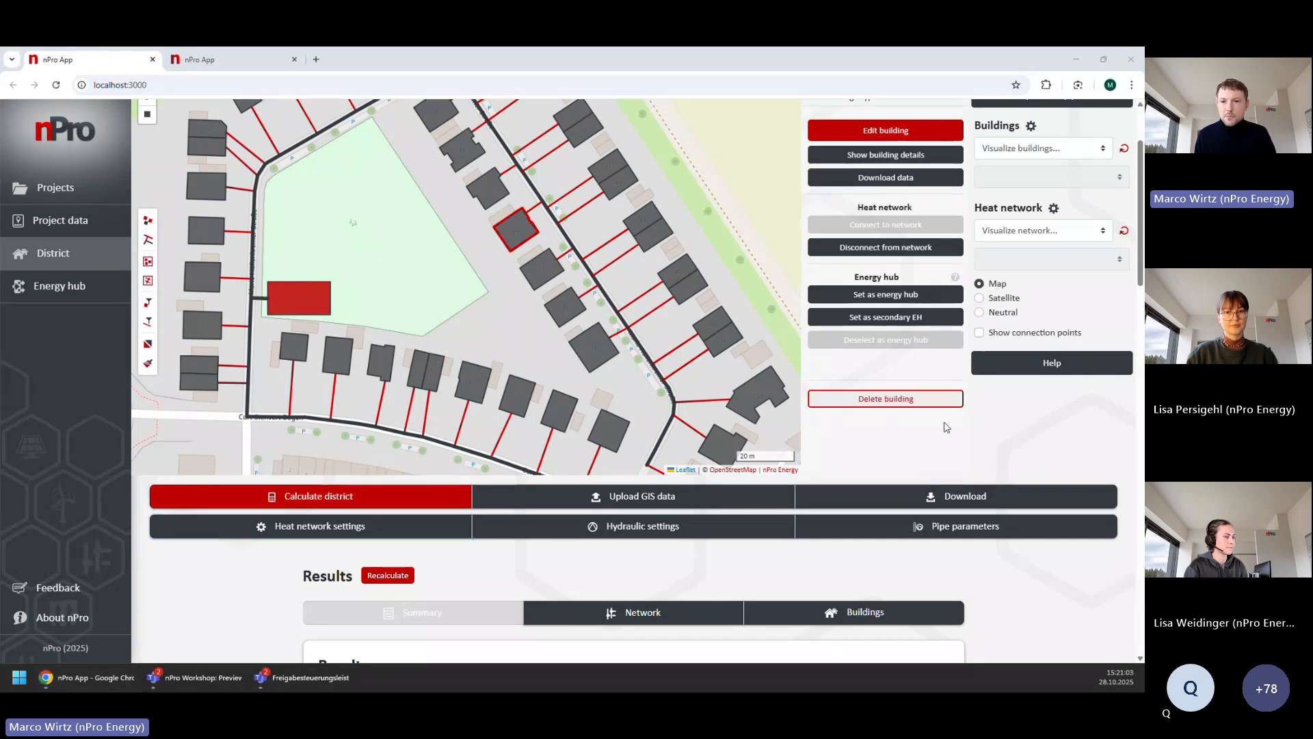
- Open the pipe parameters, review the available pipe models, and close the dialog without changing the model
{"action": "scroll", "coordinate": [658, 381], "scroll_direction": "up", "scroll_amount": 2}
{"action": "scroll", "coordinate": [301, 336], "scroll_direction": "down", "scroll_amount": 1}
{"action": "left_click_drag", "start_coordinate": [350, 361], "coordinate": [389, 356]}
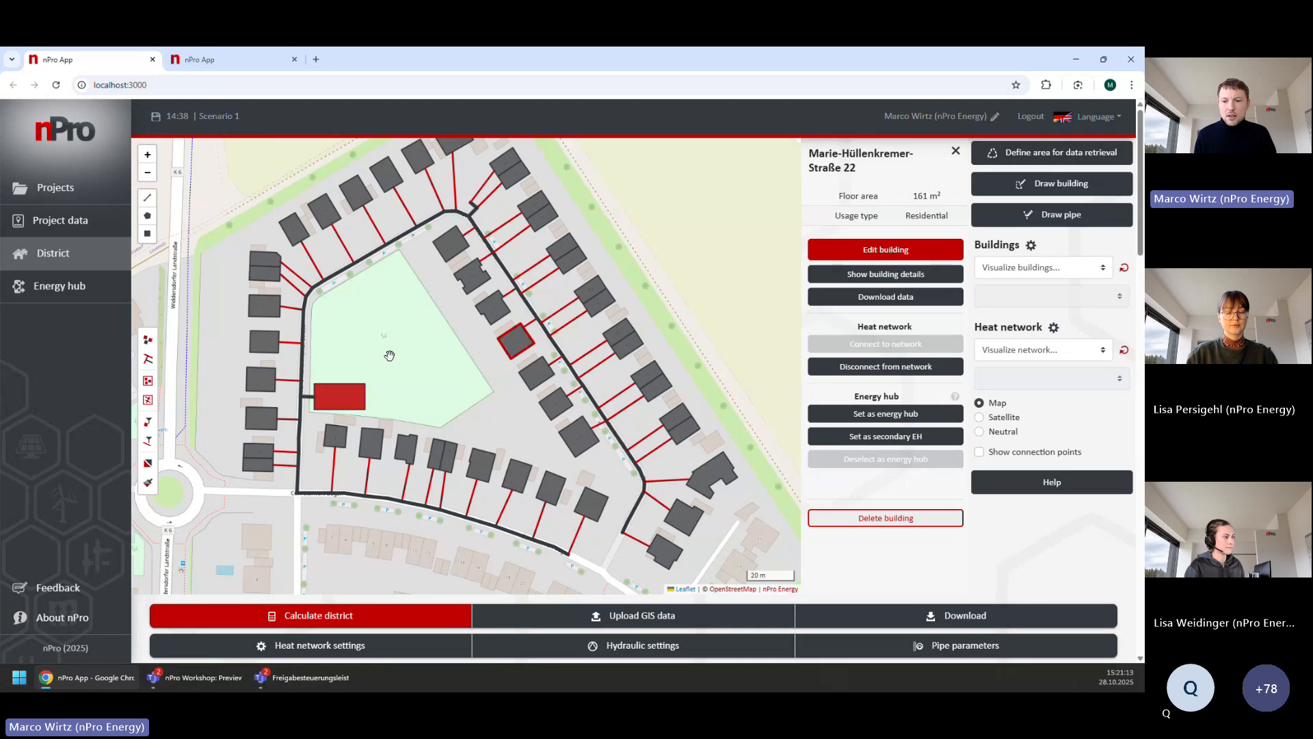
{"action": "scroll", "coordinate": [882, 547], "scroll_direction": "down", "scroll_amount": 1}
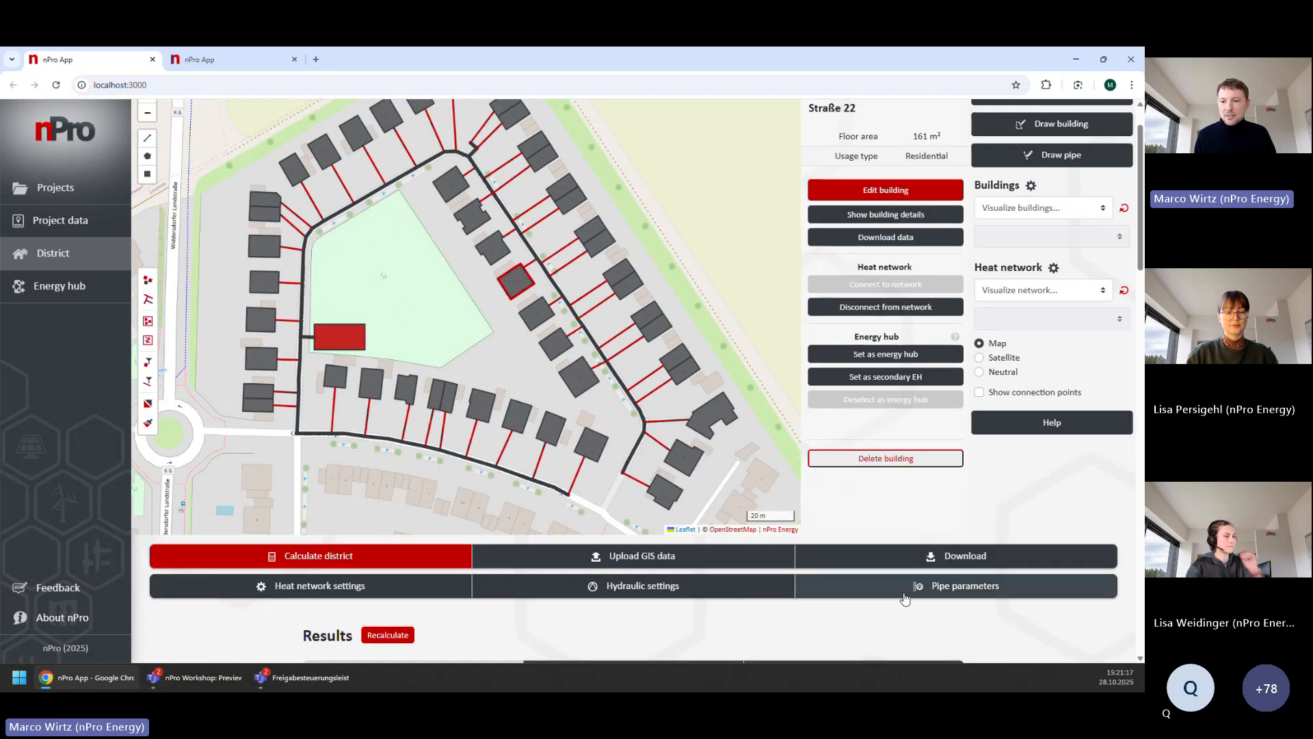
{"action": "left_click", "coordinate": [905, 594]}
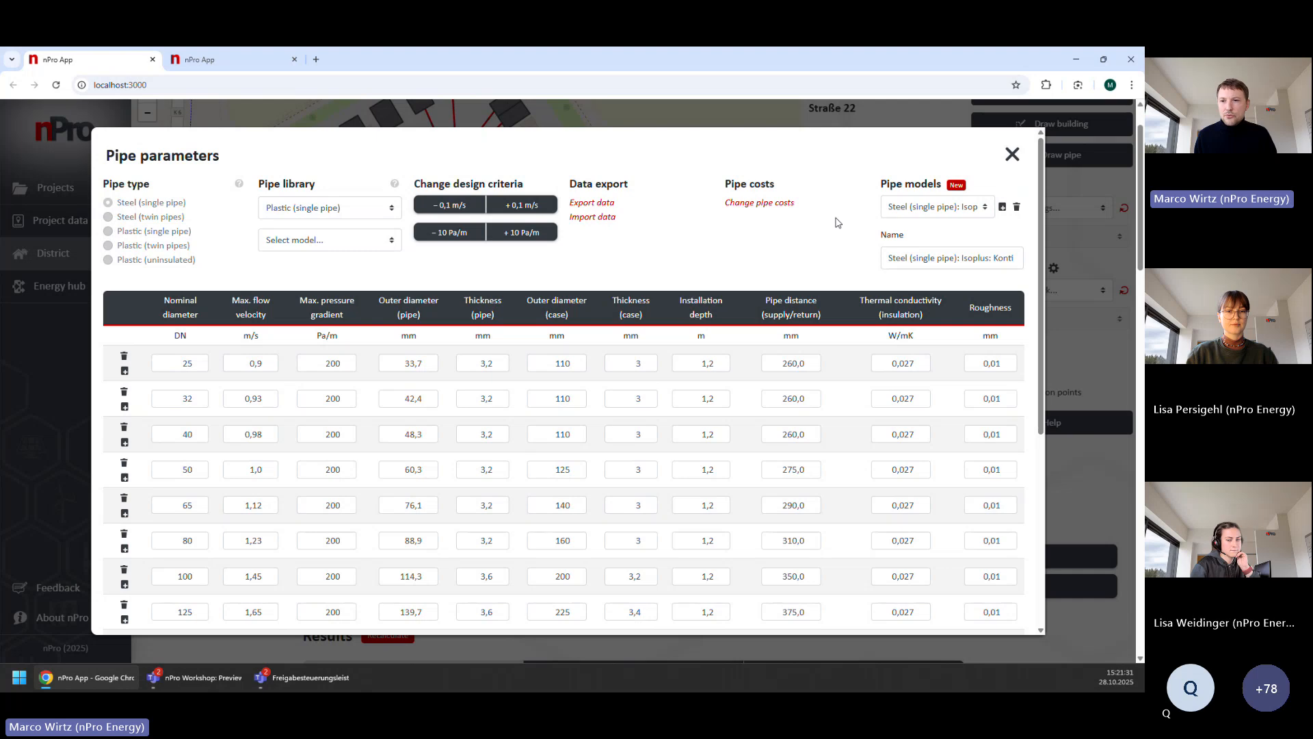
{"action": "left_click_drag", "start_coordinate": [879, 185], "coordinate": [942, 178]}
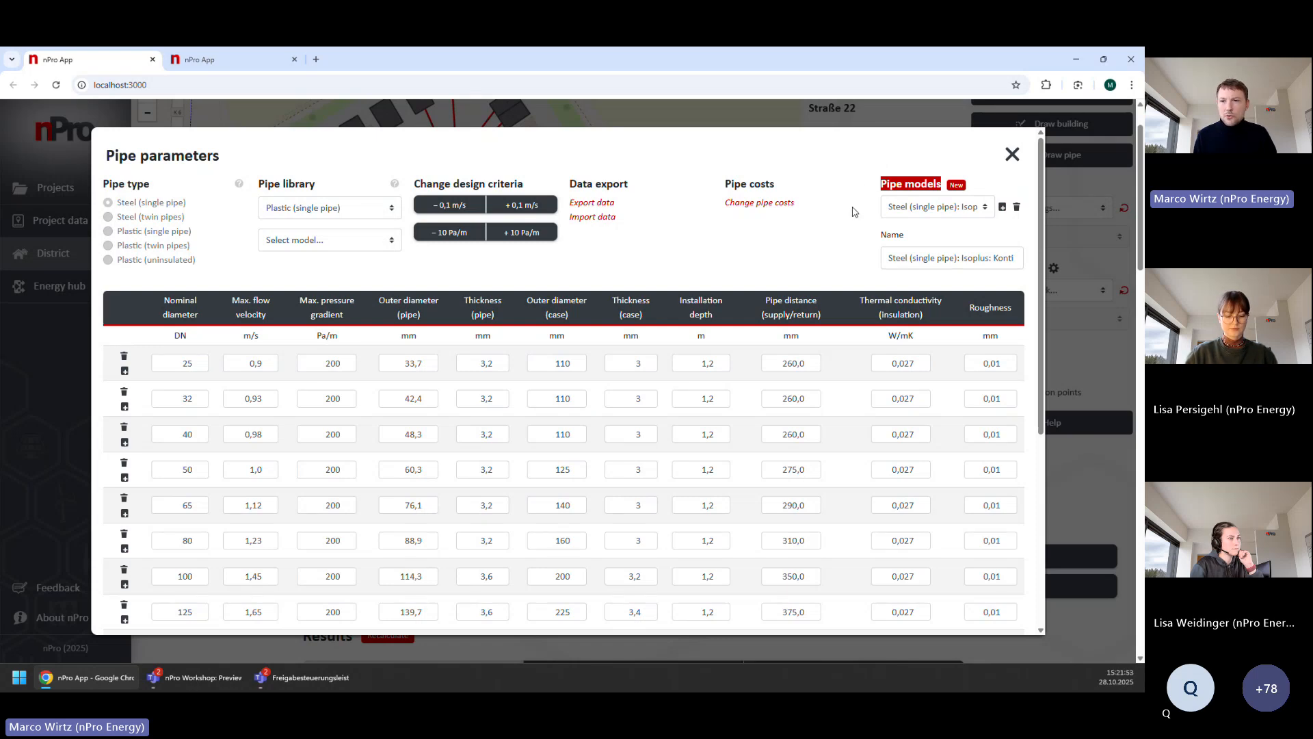
{"action": "left_click", "coordinate": [912, 208]}
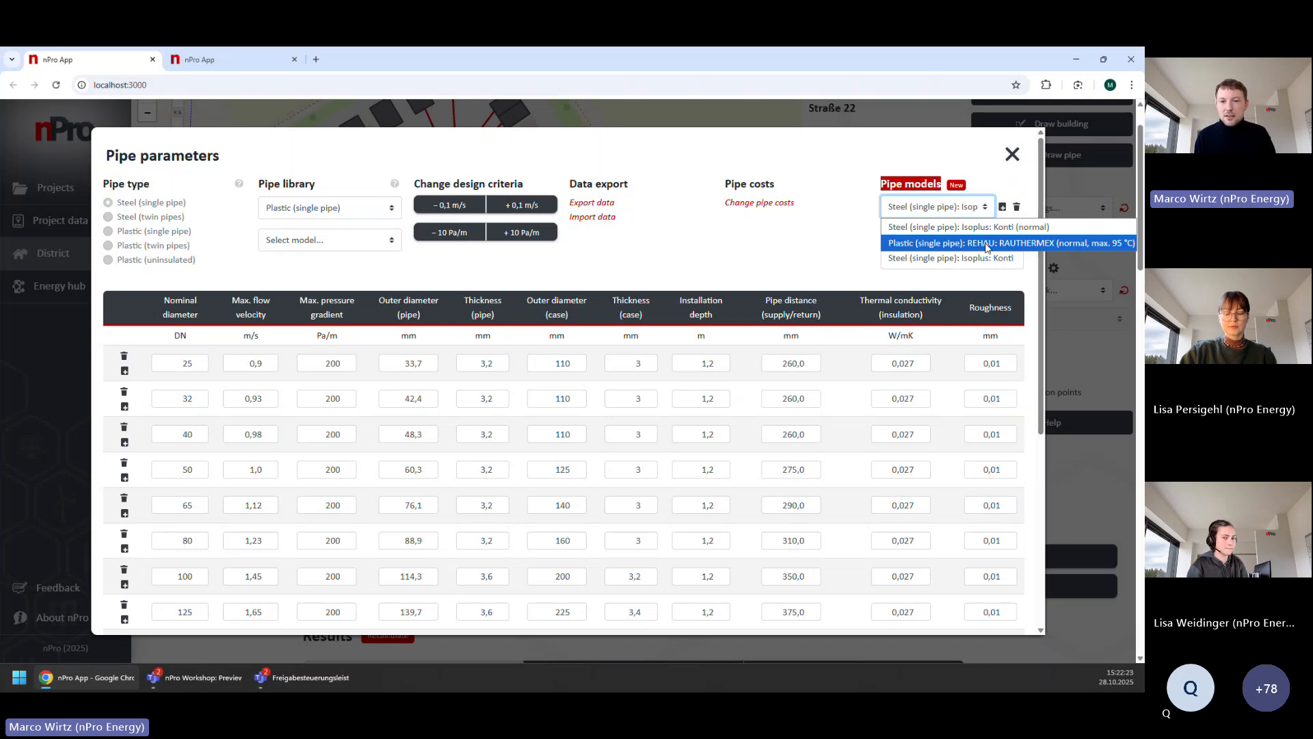
{"action": "left_click", "coordinate": [784, 239]}
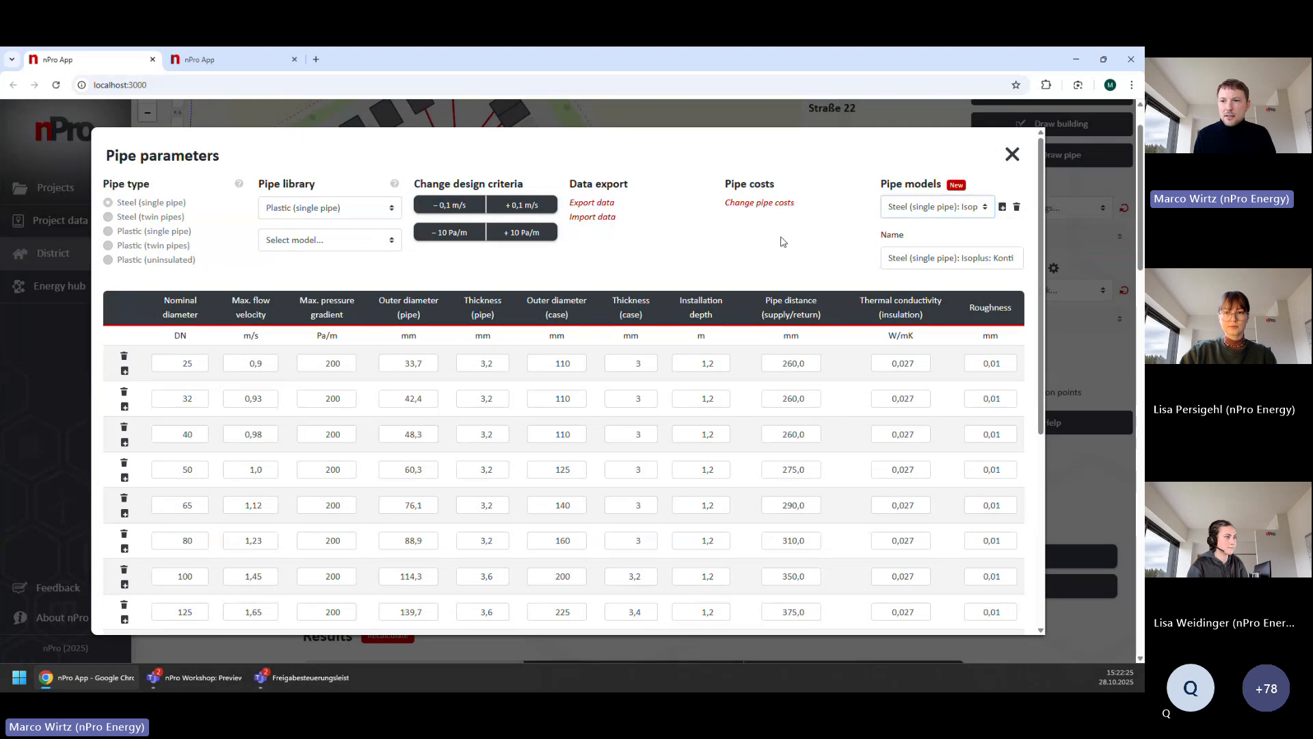
{"action": "left_click", "coordinate": [1012, 158]}
- Select the main network section along the street just north of the green area and open it for editing
{"action": "left_click_drag", "start_coordinate": [469, 277], "coordinate": [503, 330]}
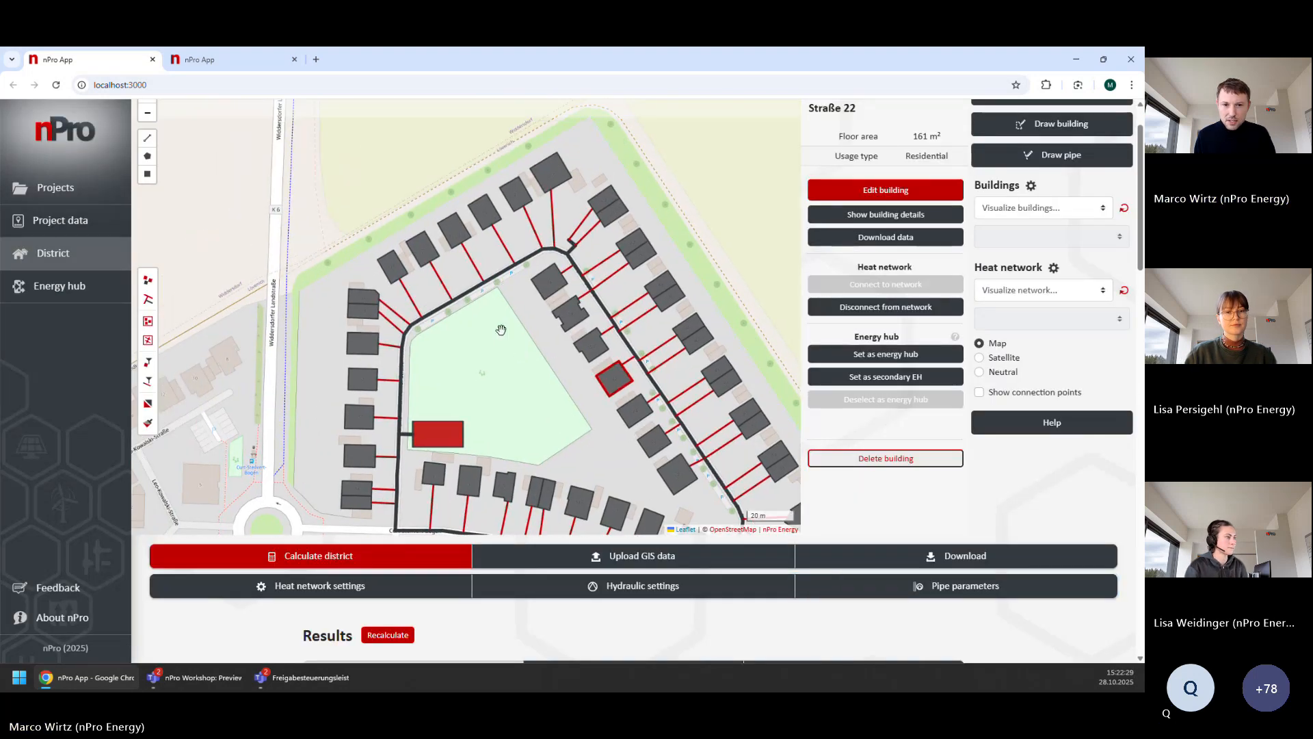
{"action": "scroll", "coordinate": [470, 301], "scroll_direction": "up", "scroll_amount": 1}
{"action": "left_click", "coordinate": [466, 295]}
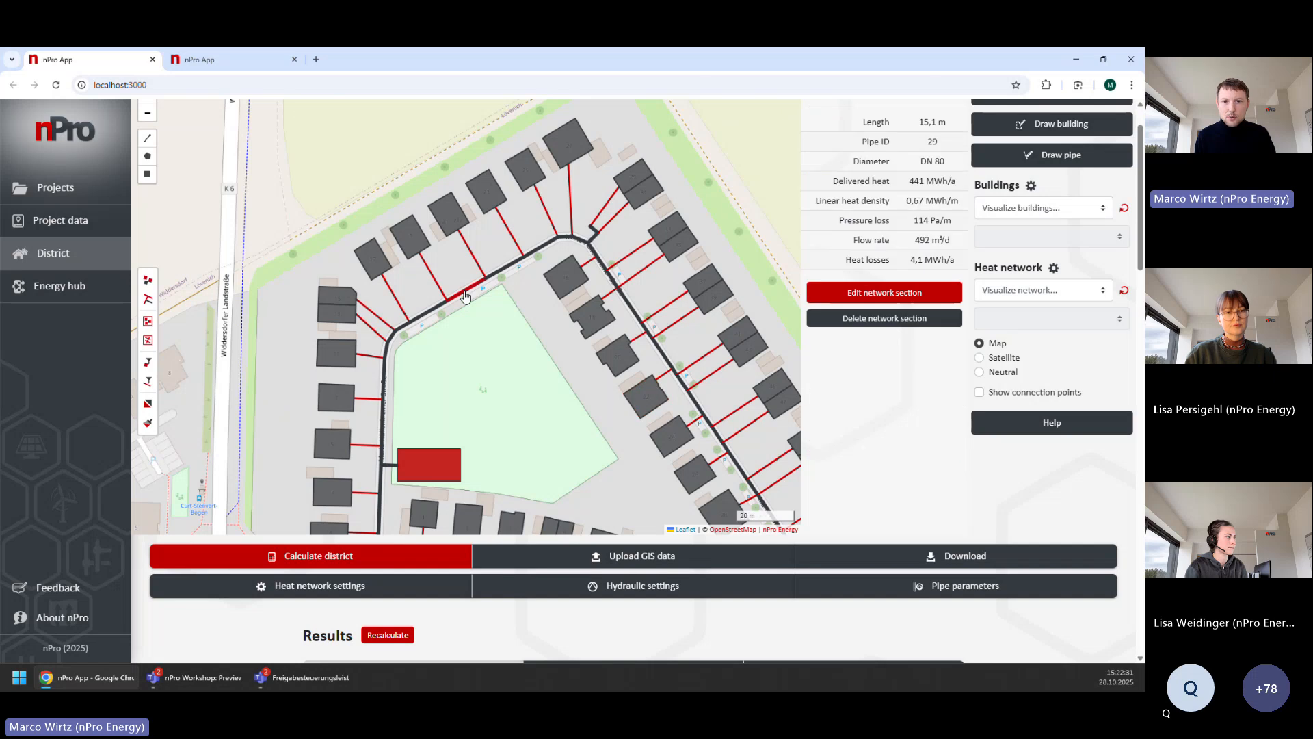
{"action": "scroll", "coordinate": [932, 394], "scroll_direction": "up", "scroll_amount": 1}
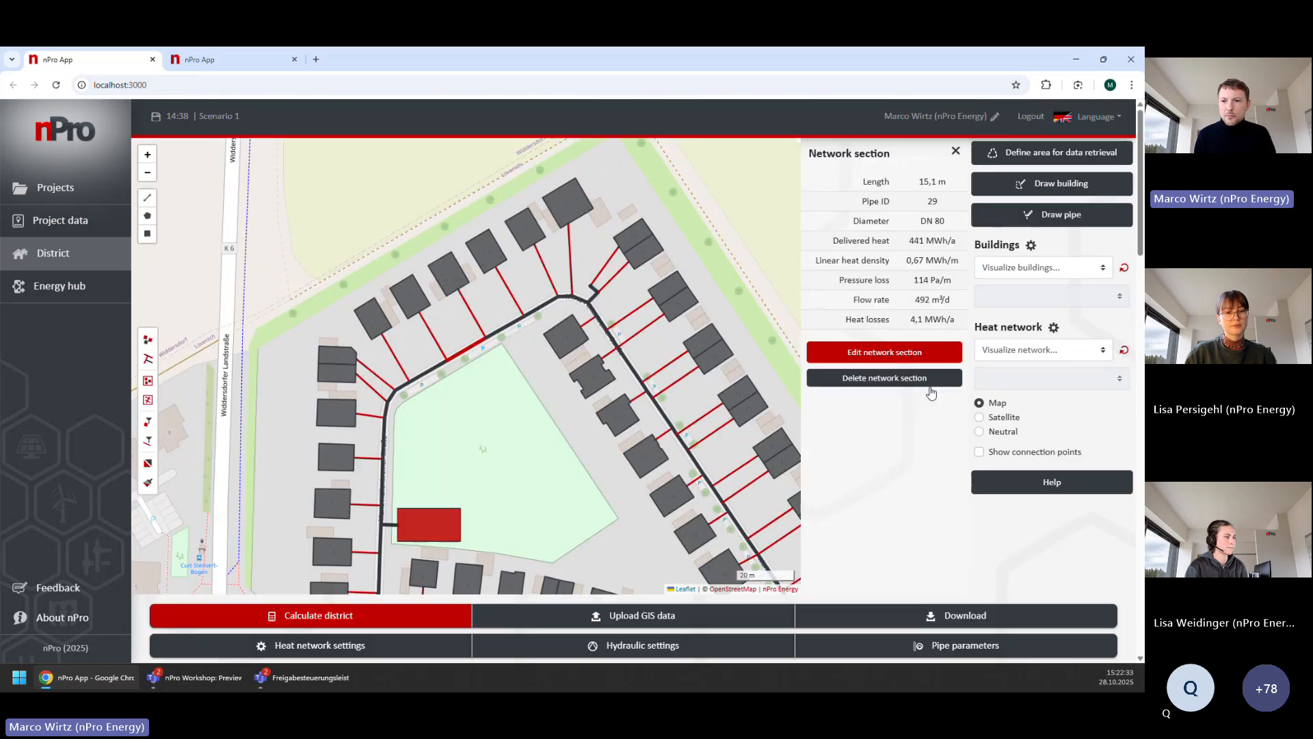
{"action": "left_click", "coordinate": [900, 357]}
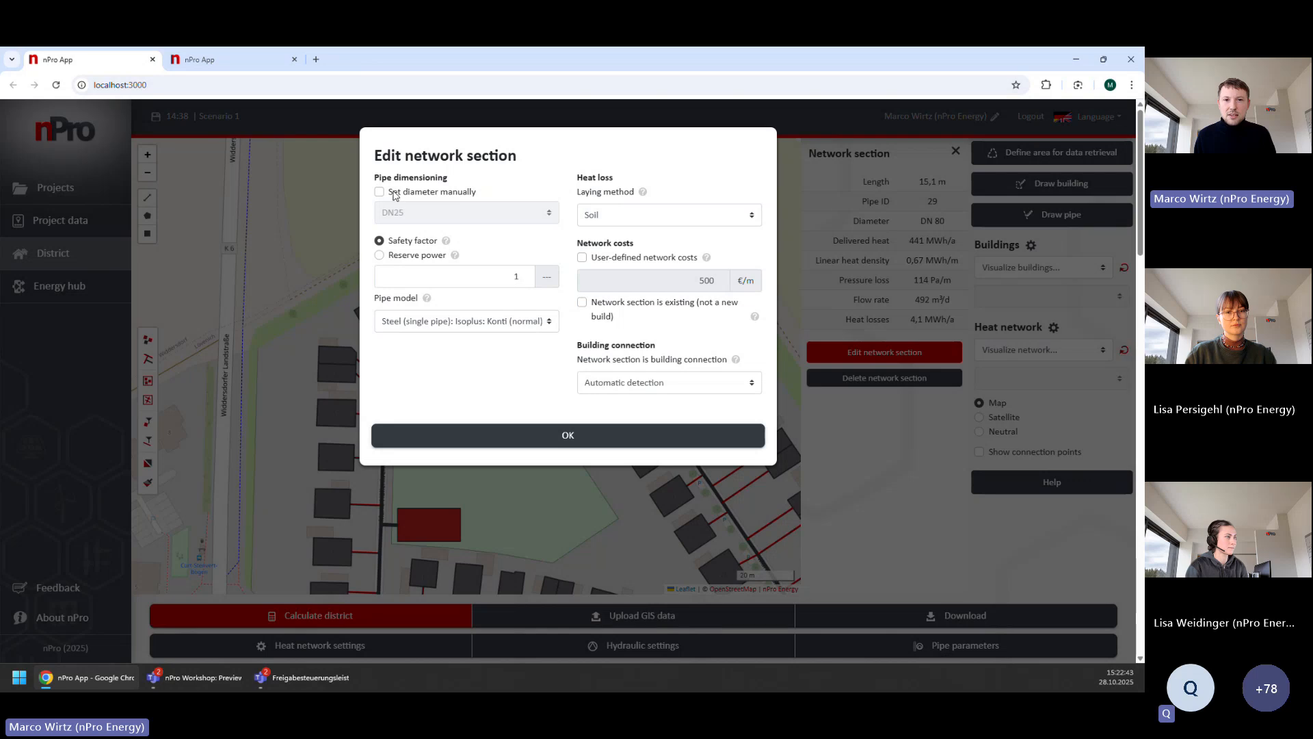
- Try the manual diameter option for the network section, review the selectable nominal diameters, and turn the option off again
{"action": "left_click_drag", "start_coordinate": [390, 193], "coordinate": [478, 196]}
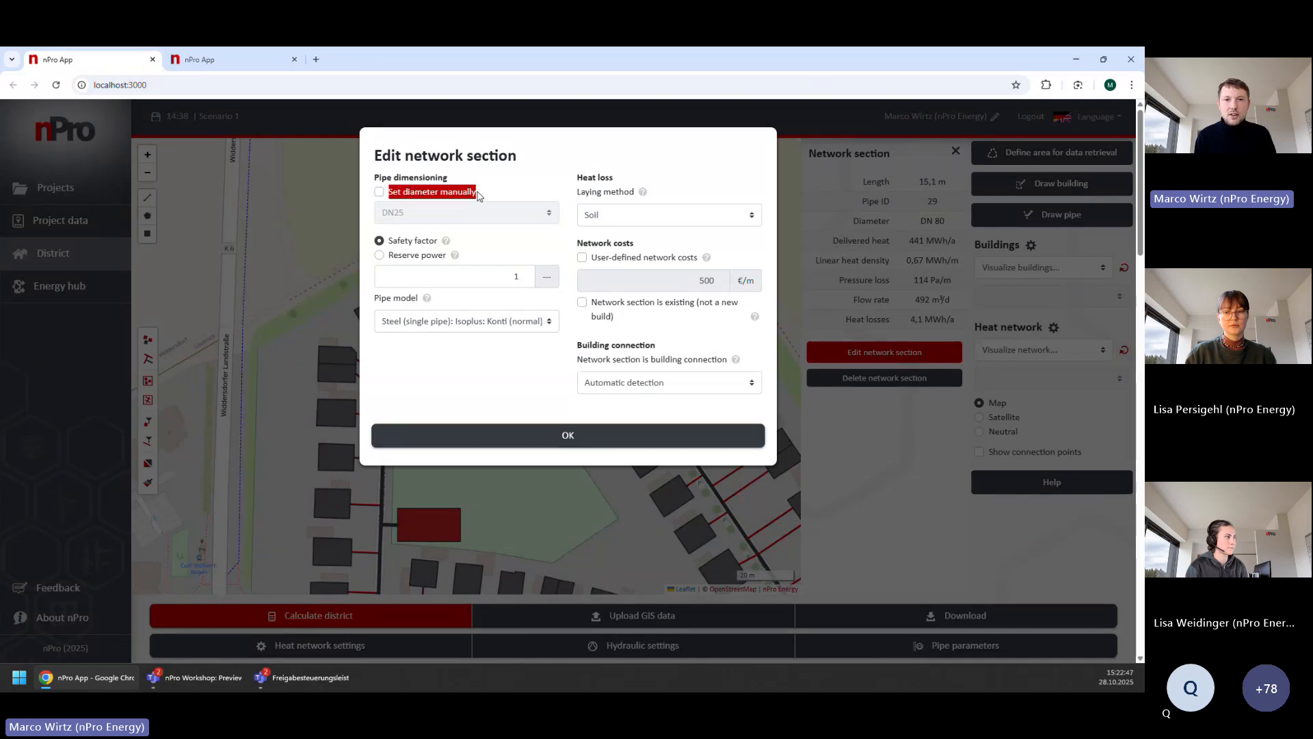
{"action": "left_click", "coordinate": [472, 194]}
{"action": "left_click", "coordinate": [465, 218]}
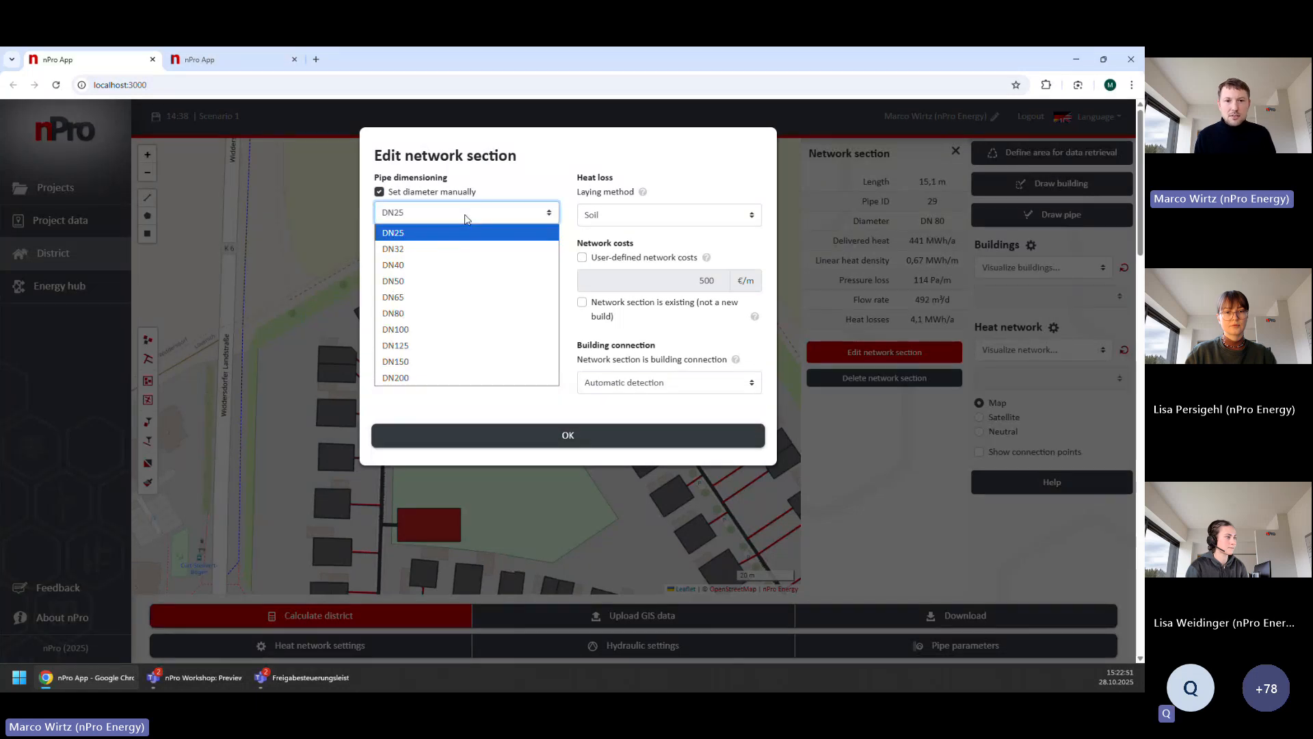
{"action": "left_click", "coordinate": [465, 198]}
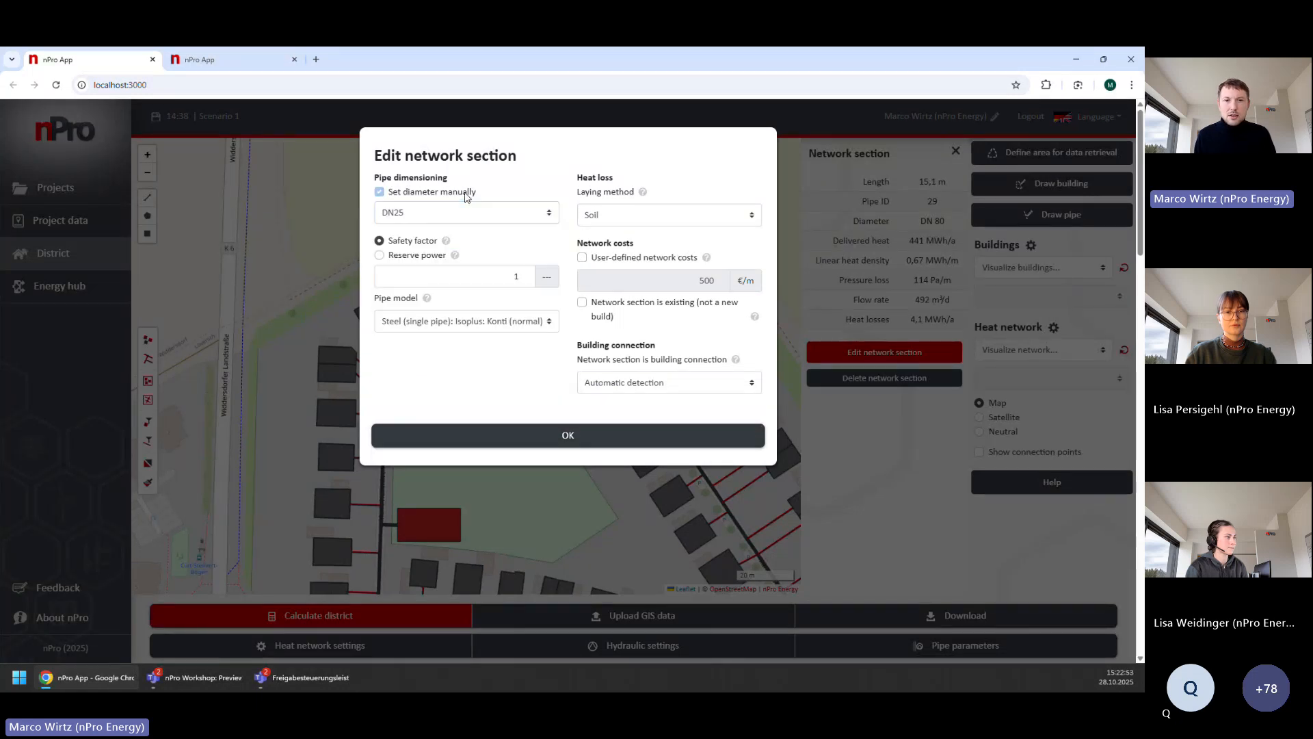
{"action": "left_click", "coordinate": [466, 194]}
- Review the pipe models available for the network section, keeping Steel (single pipe): Isoplus: Konti (normal)
{"action": "left_click_drag", "start_coordinate": [380, 299], "coordinate": [417, 300]}
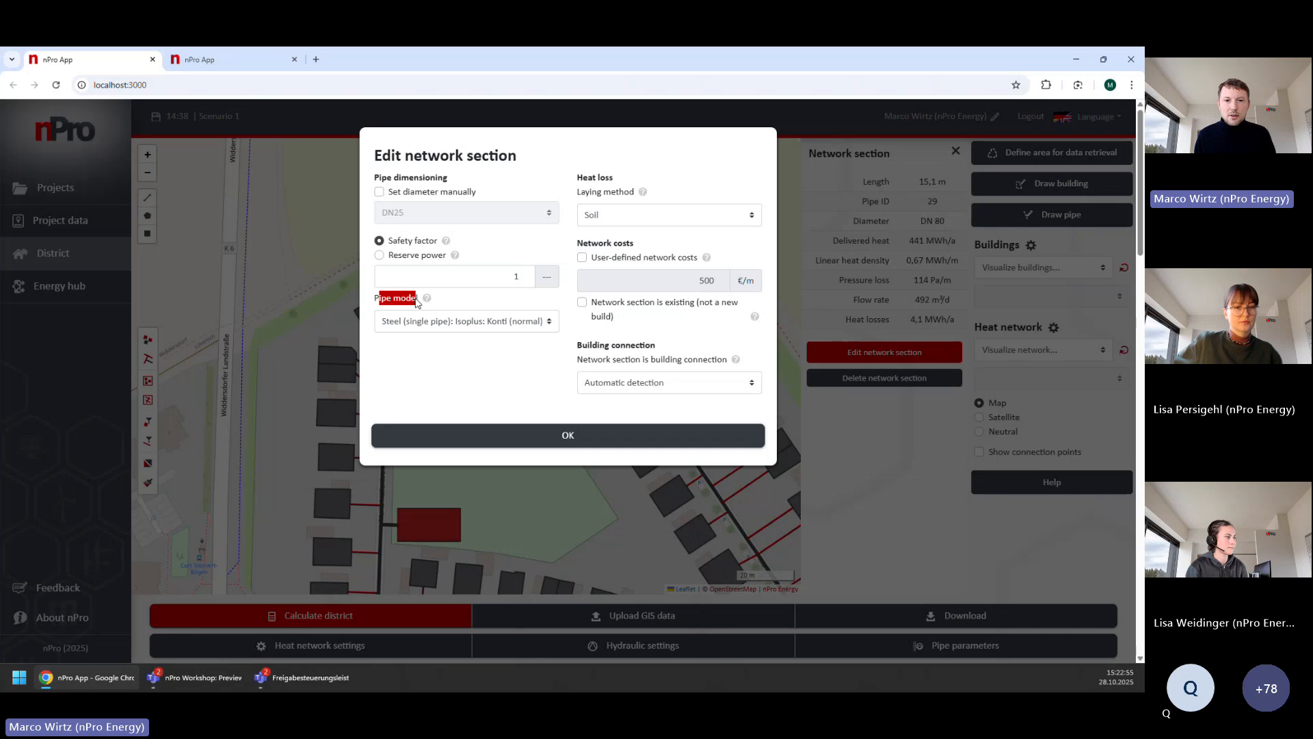
{"action": "left_click", "coordinate": [484, 324]}
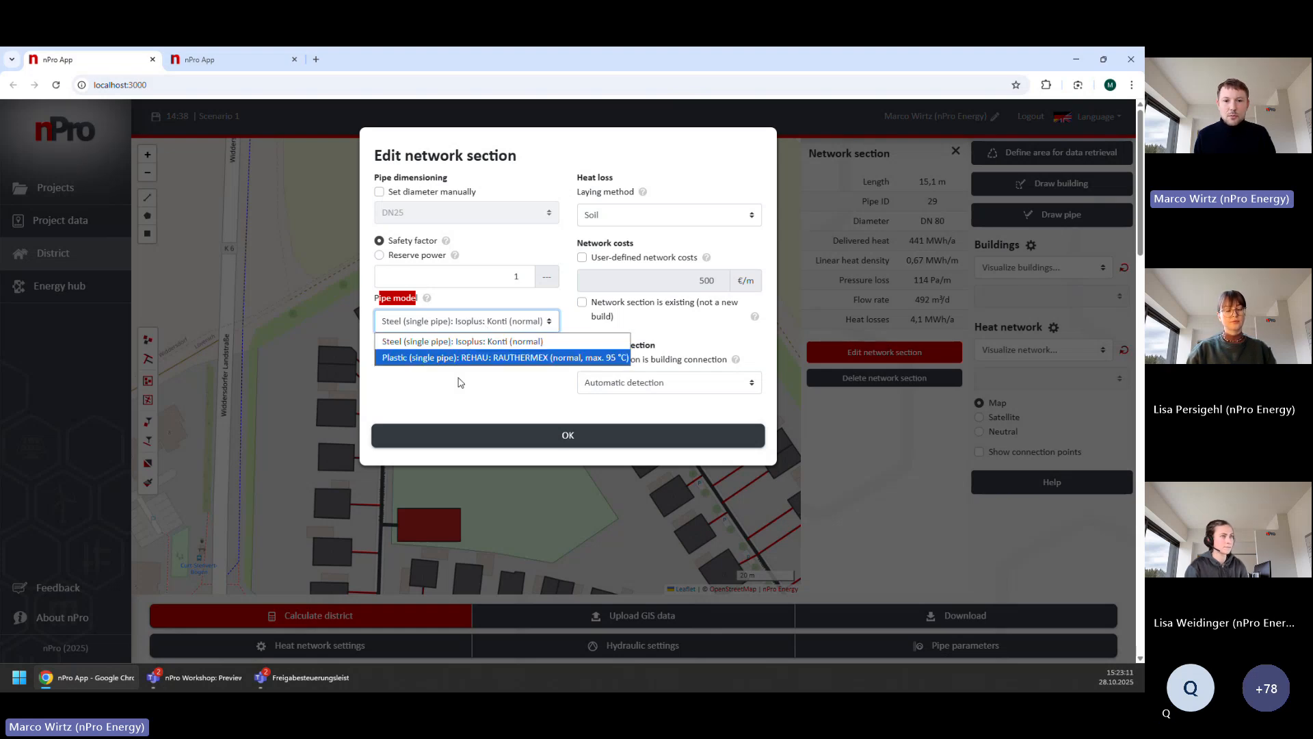
{"action": "left_click", "coordinate": [458, 400]}
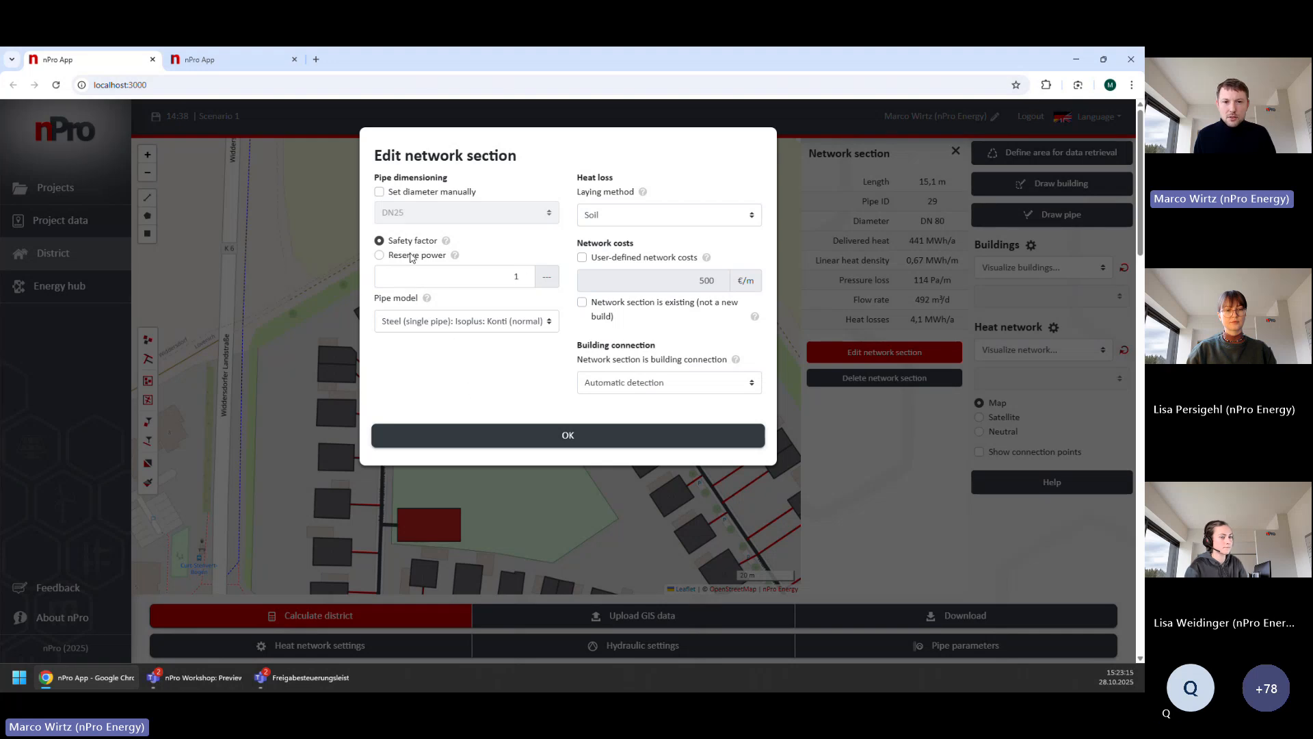
- Try a safety factor of 1,2 and the Reserve power option for the pipe dimensioning, returning to Safety factor
{"action": "left_click_drag", "start_coordinate": [397, 241], "coordinate": [511, 287]}
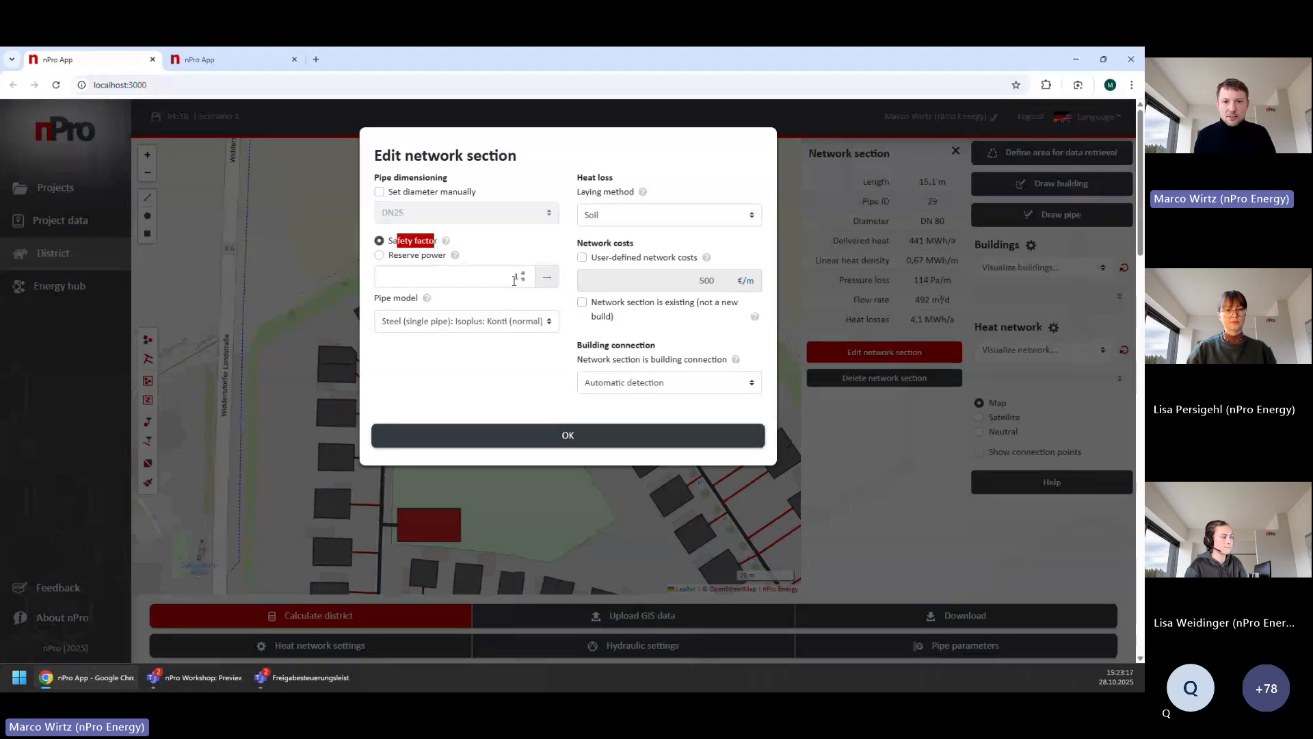
{"action": "left_click", "coordinate": [514, 280]}
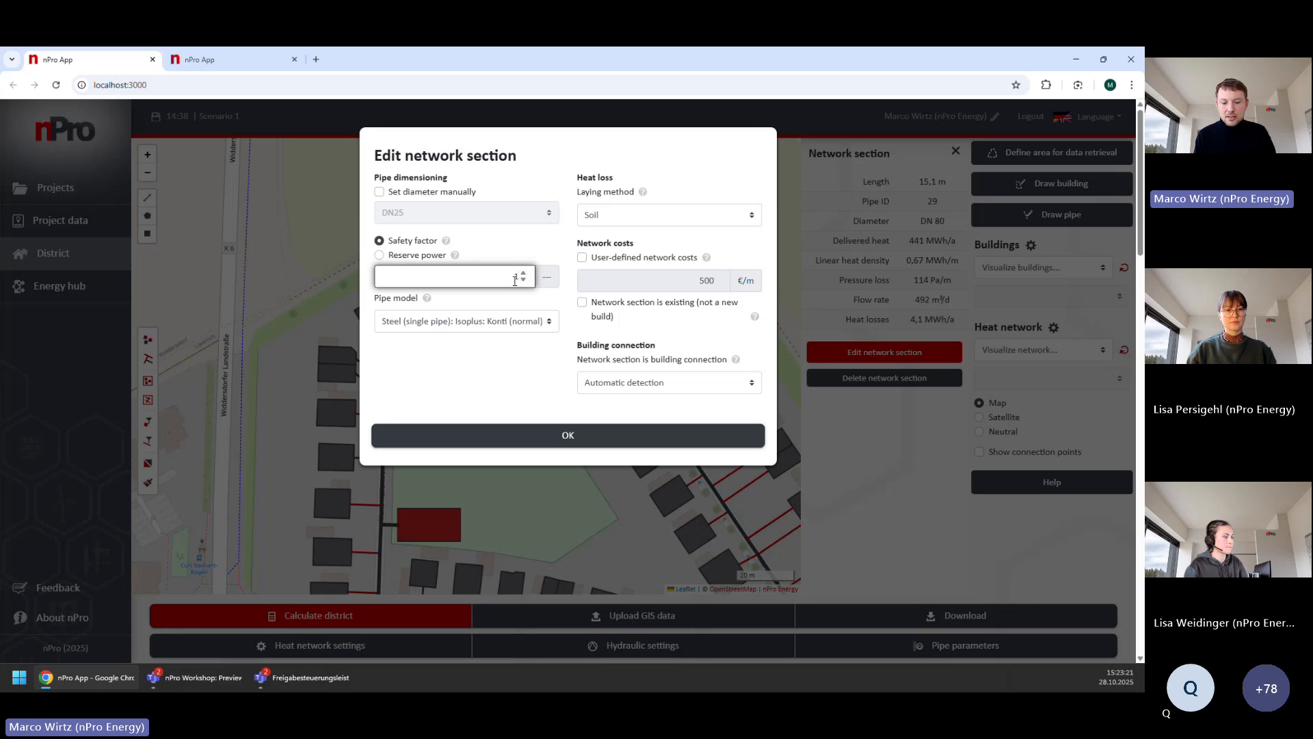
{"action": "type", "text": ",2"}
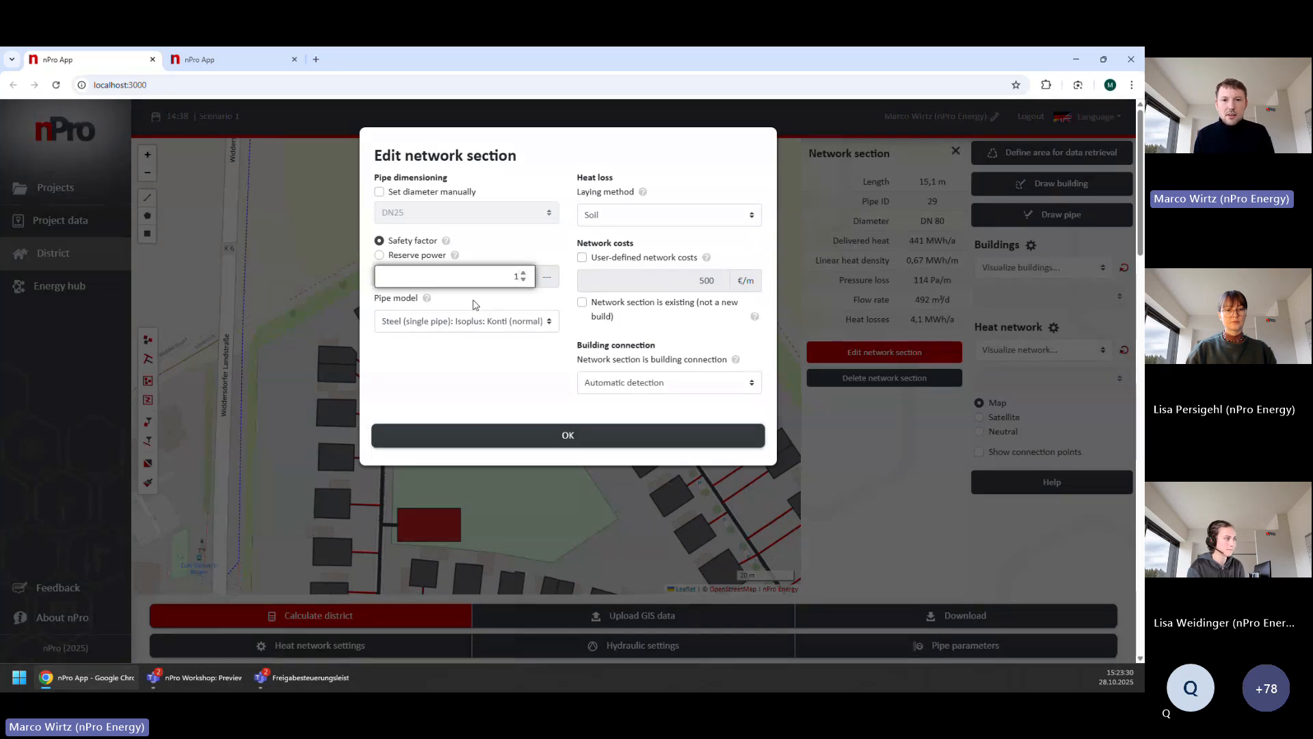
{"action": "left_click", "coordinate": [425, 257]}
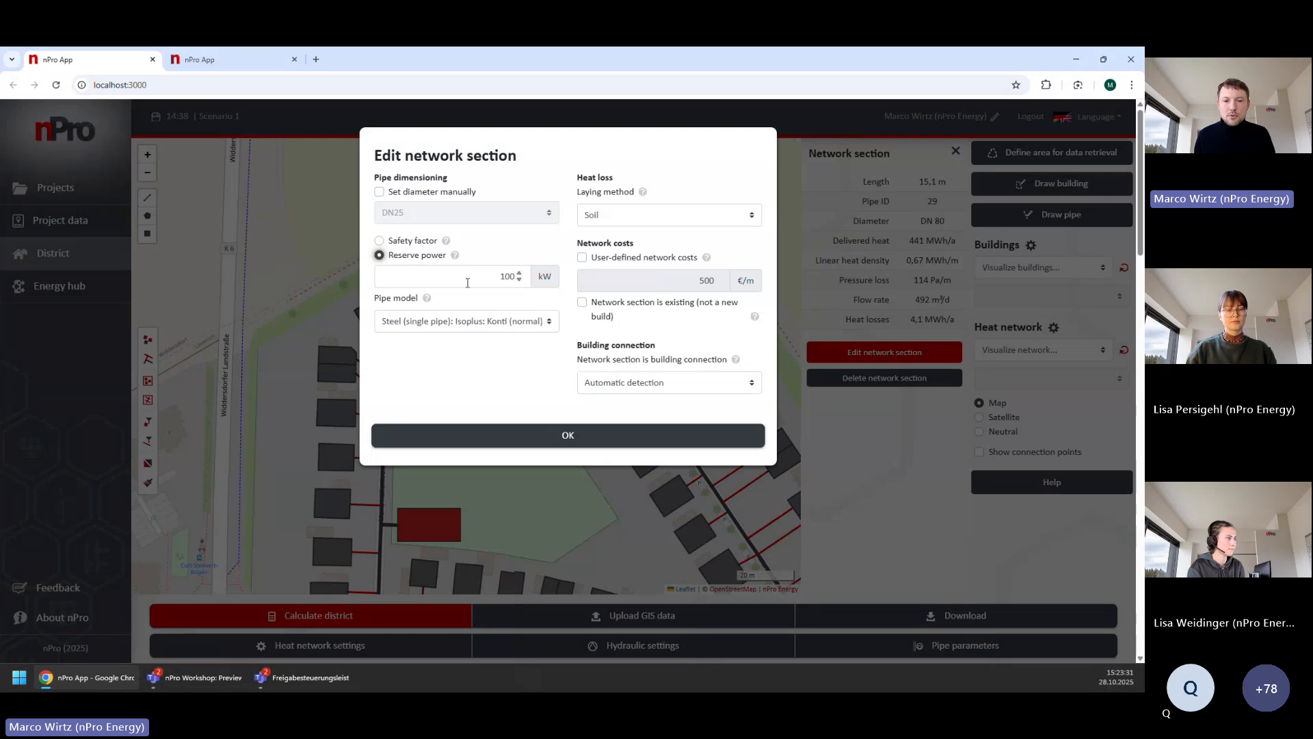
{"action": "double_click", "coordinate": [507, 276]}
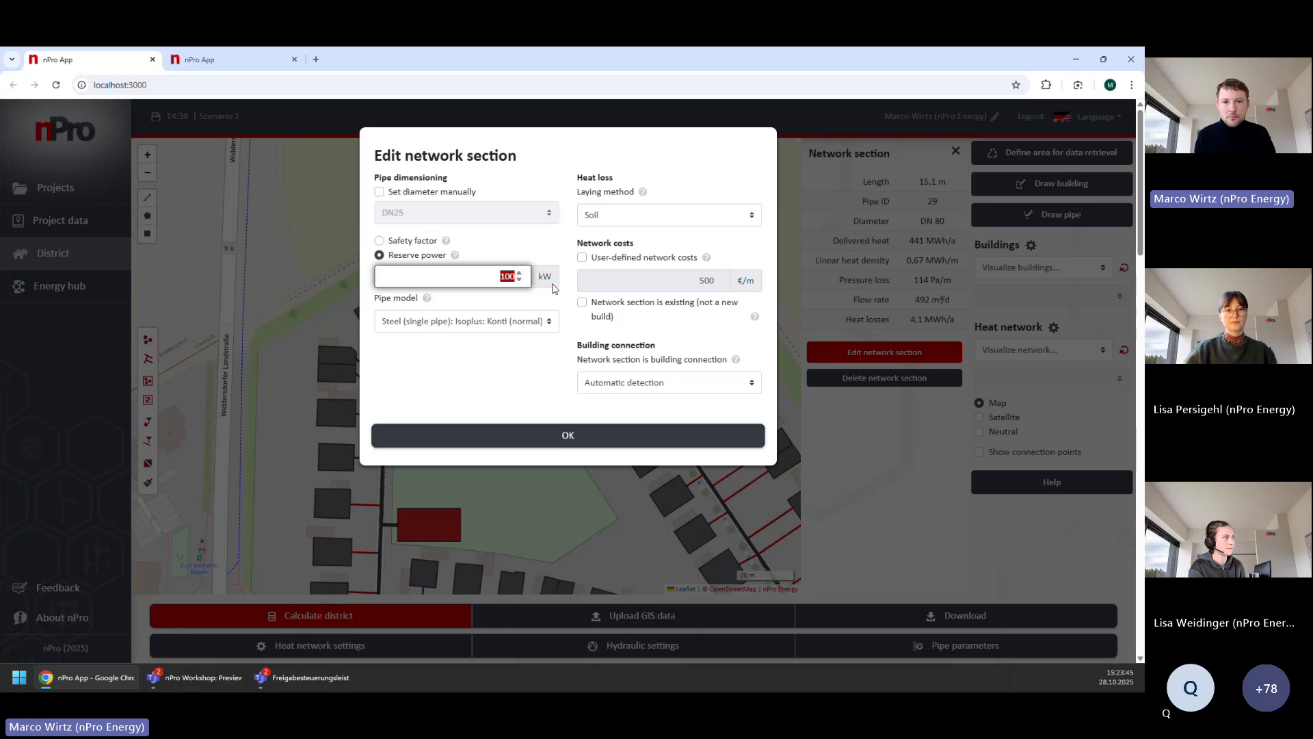
{"action": "left_click", "coordinate": [427, 243]}
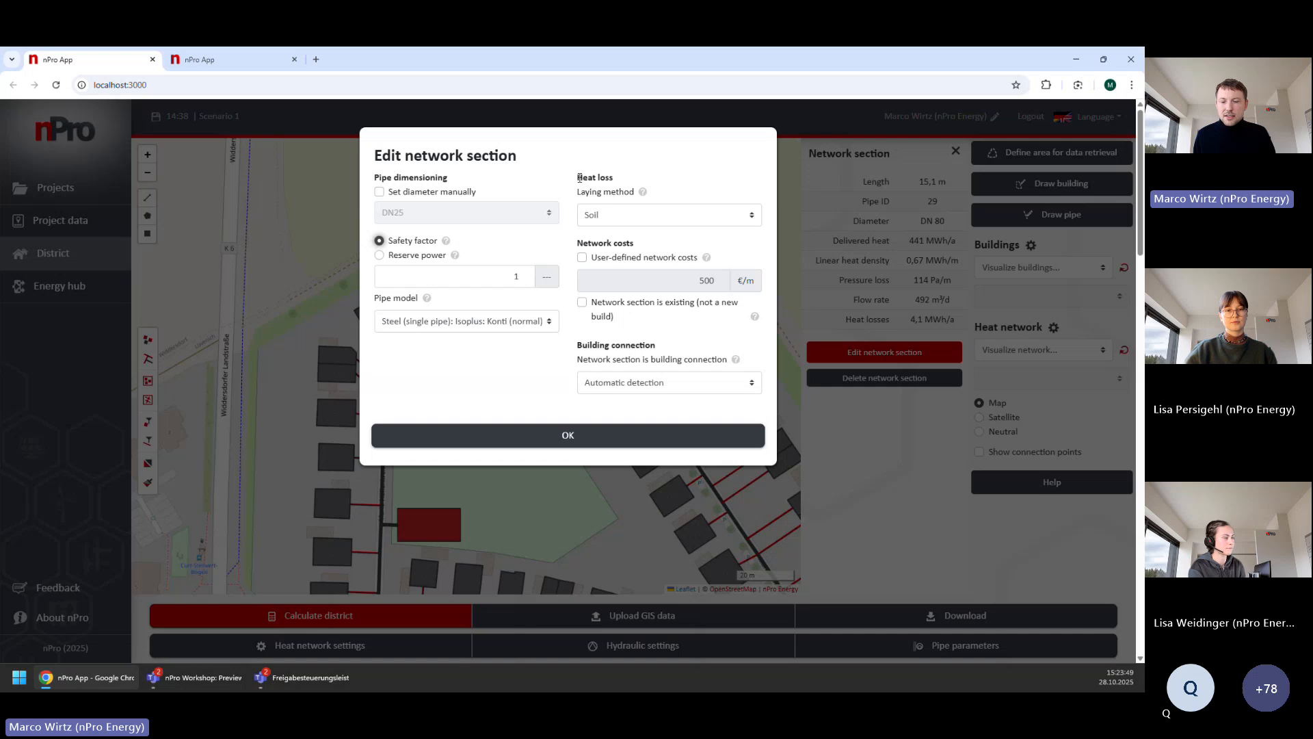
- Review the laying methods available for the network section's heat loss calculation, keeping Soil selected
{"action": "left_click_drag", "start_coordinate": [582, 177], "coordinate": [615, 178]}
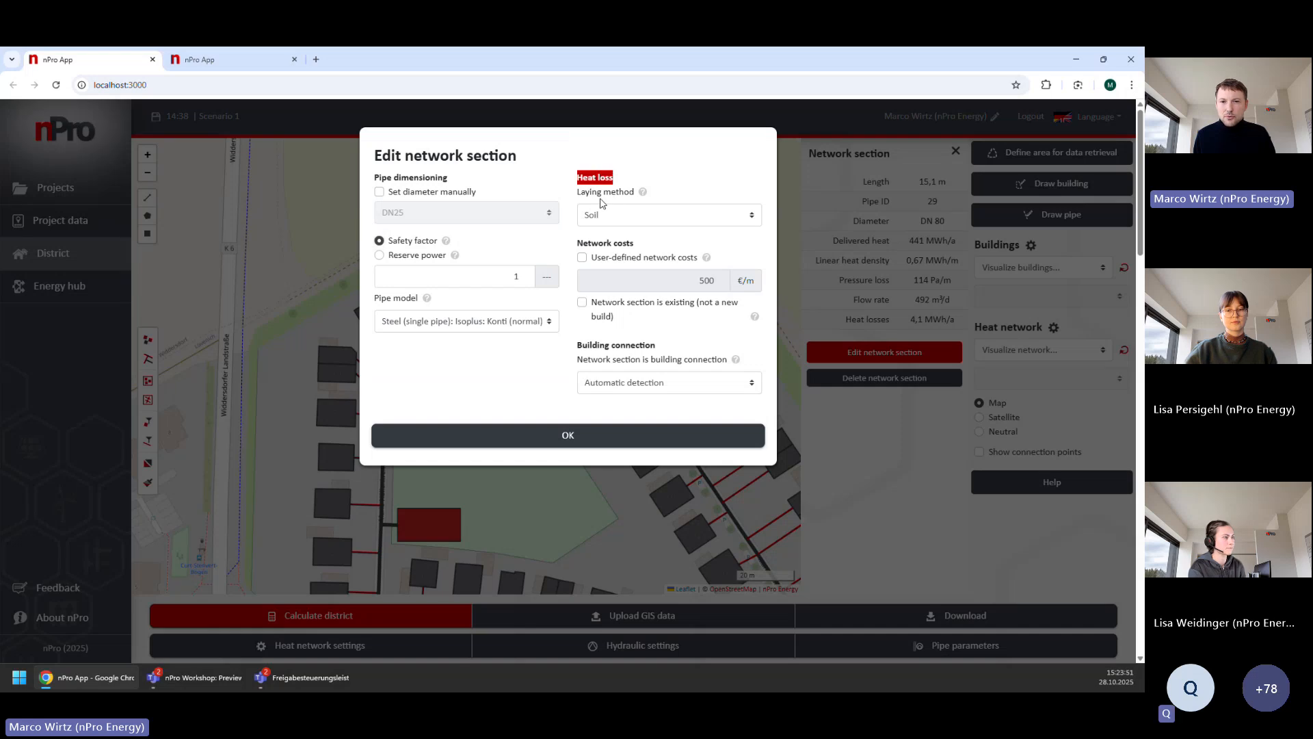
{"action": "left_click", "coordinate": [648, 215]}
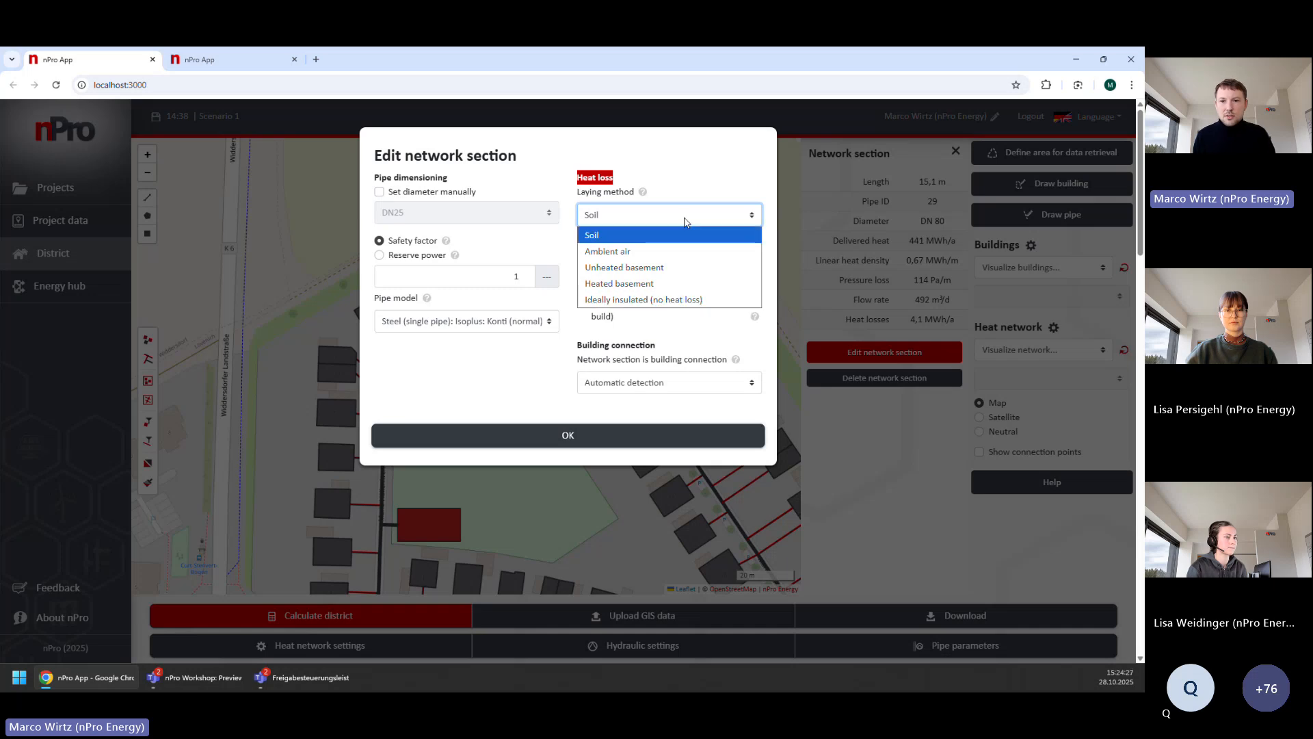
{"action": "left_click", "coordinate": [695, 180]}
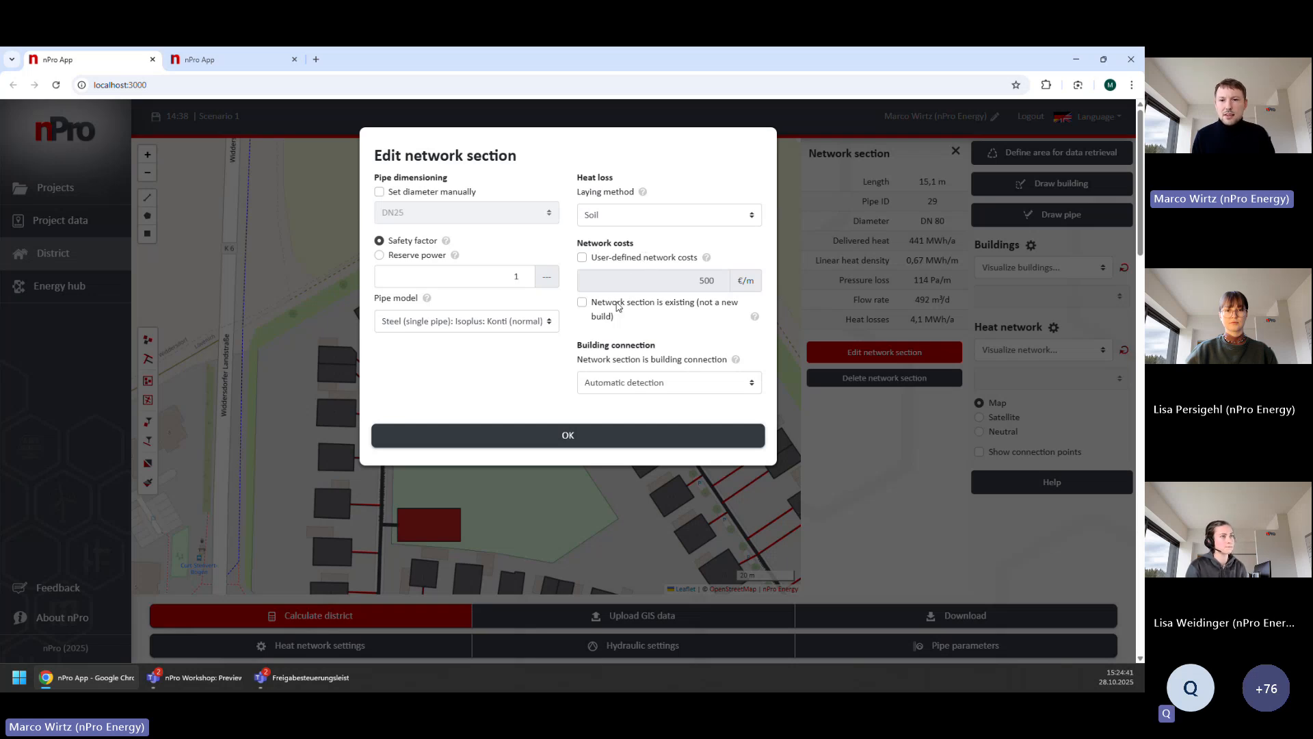
- Try marking the network section as existing and enabling its user-defined network costs, and turn both options off again
{"action": "left_click_drag", "start_coordinate": [606, 305], "coordinate": [679, 305]}
{"action": "left_click", "coordinate": [681, 306]}
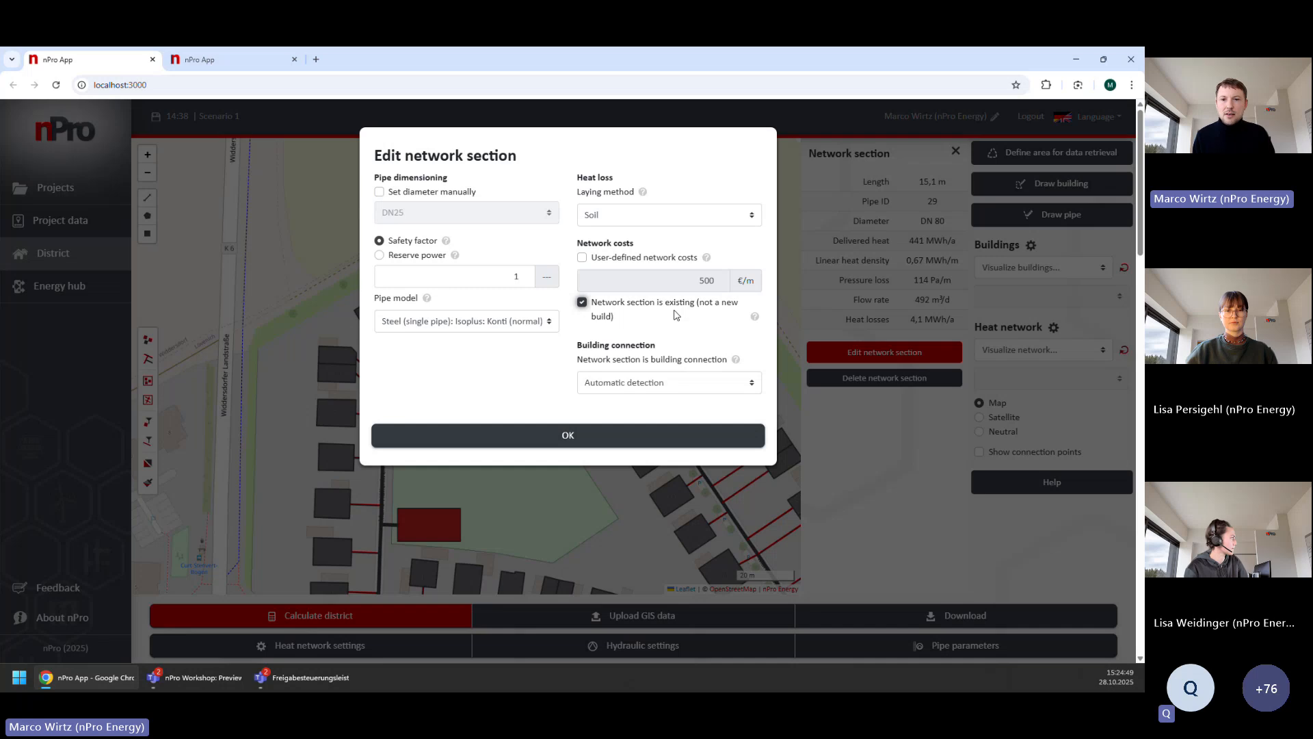
{"action": "left_click", "coordinate": [636, 261]}
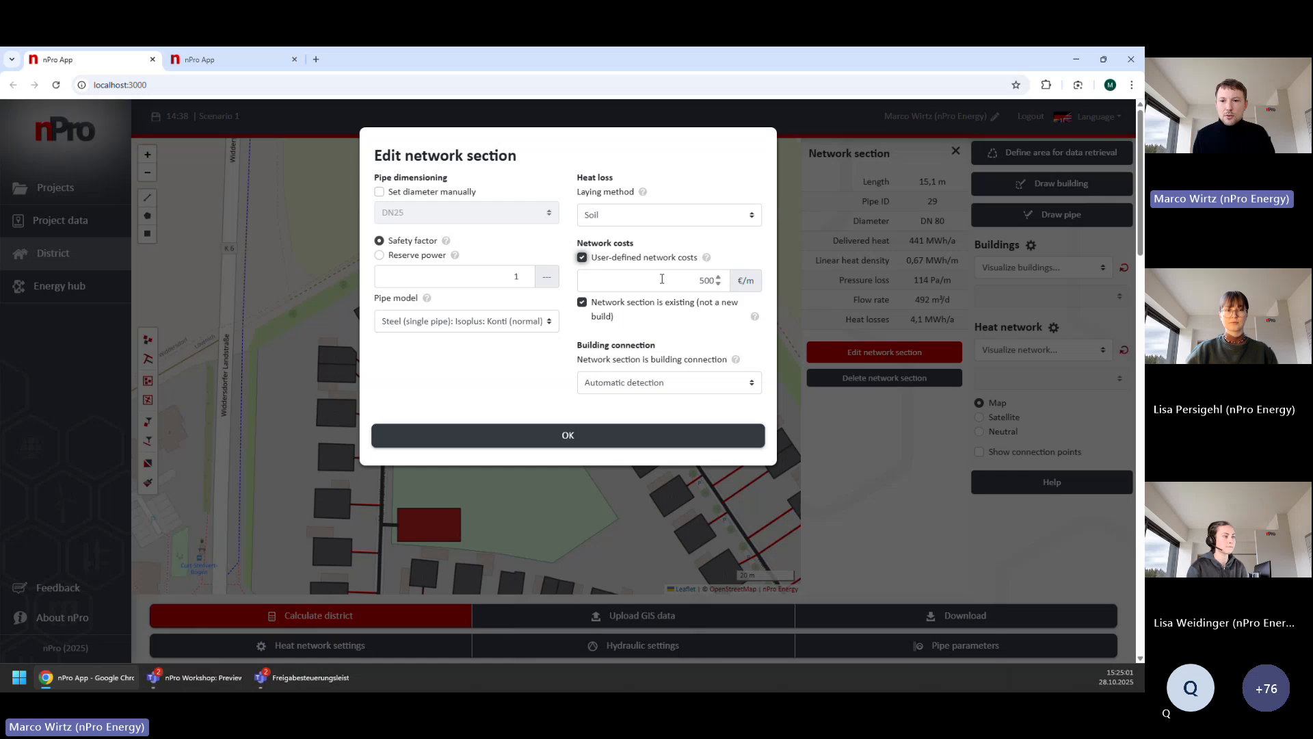
{"action": "left_click", "coordinate": [704, 280]}
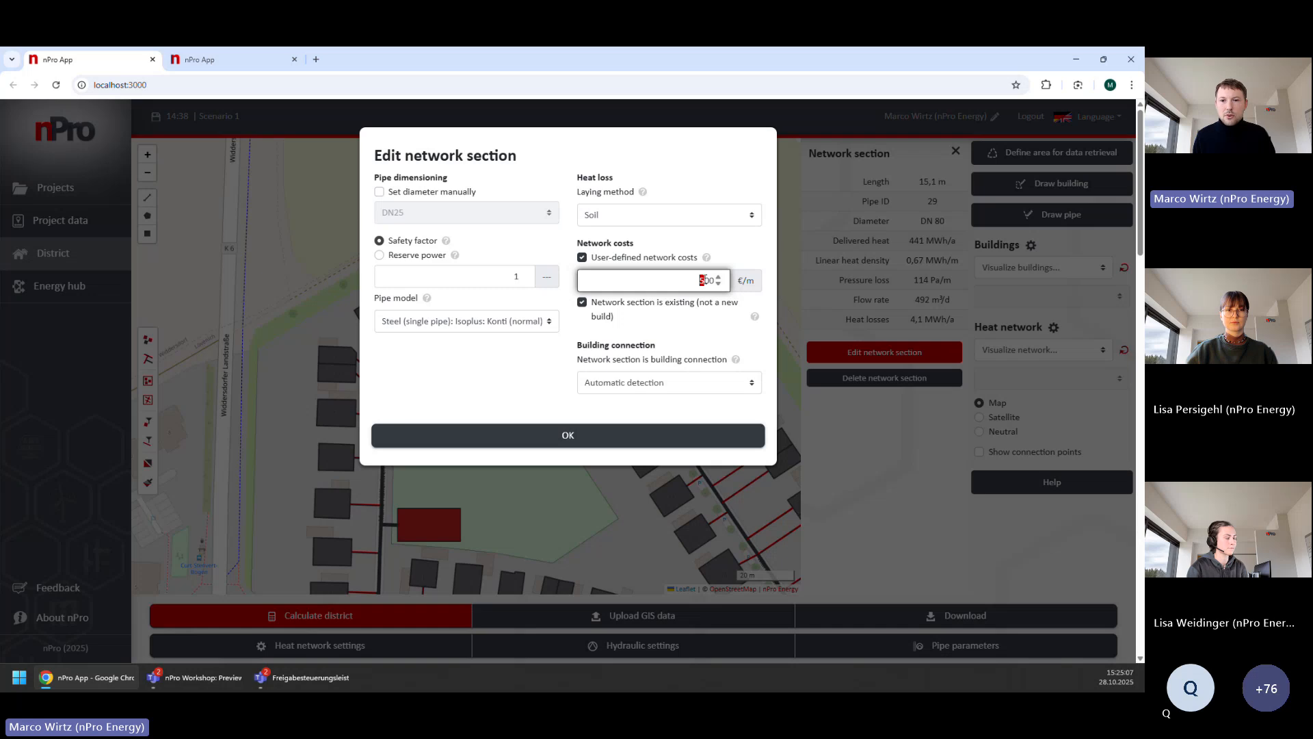
{"action": "left_click", "coordinate": [671, 260]}
{"action": "left_click", "coordinate": [641, 308]}
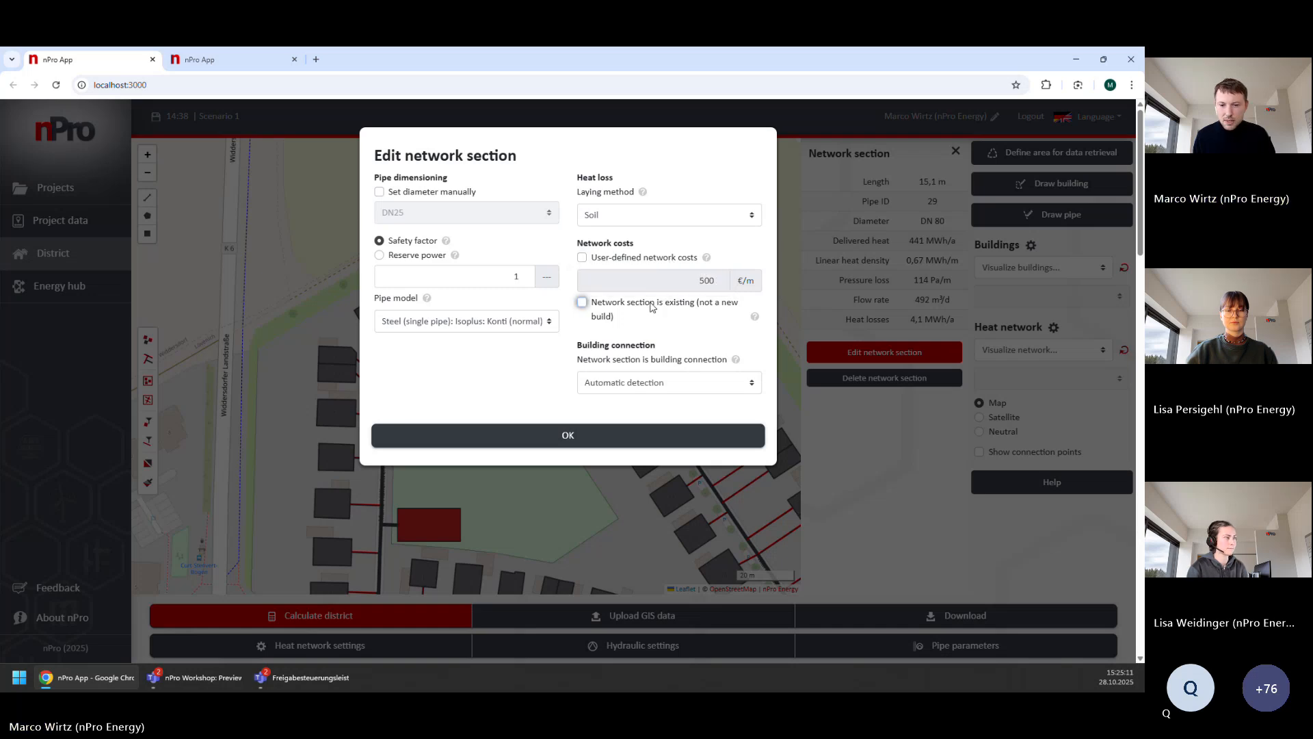
- Review the building connection options for the network section, keep Automatic detection, and confirm the section's settings
{"action": "left_click_drag", "start_coordinate": [577, 344], "coordinate": [662, 345]}
{"action": "left_click", "coordinate": [545, 380]}
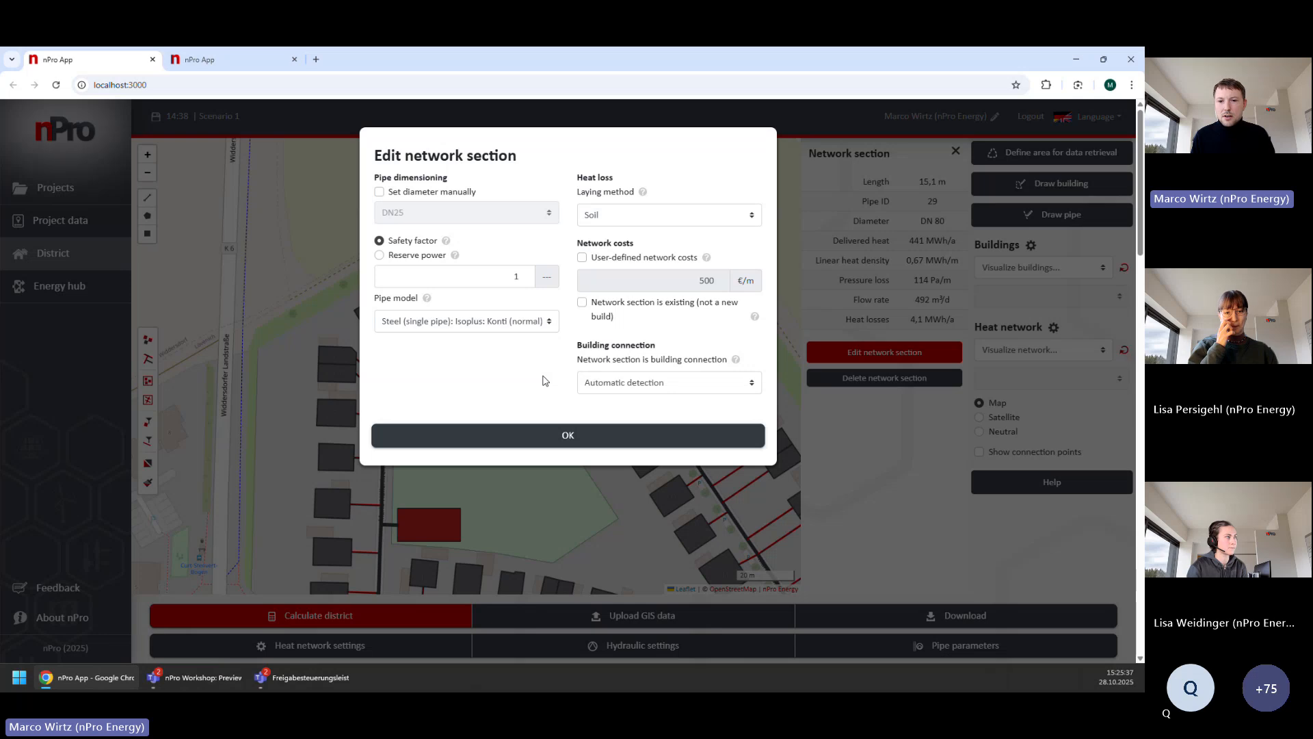
{"action": "left_click", "coordinate": [689, 383]}
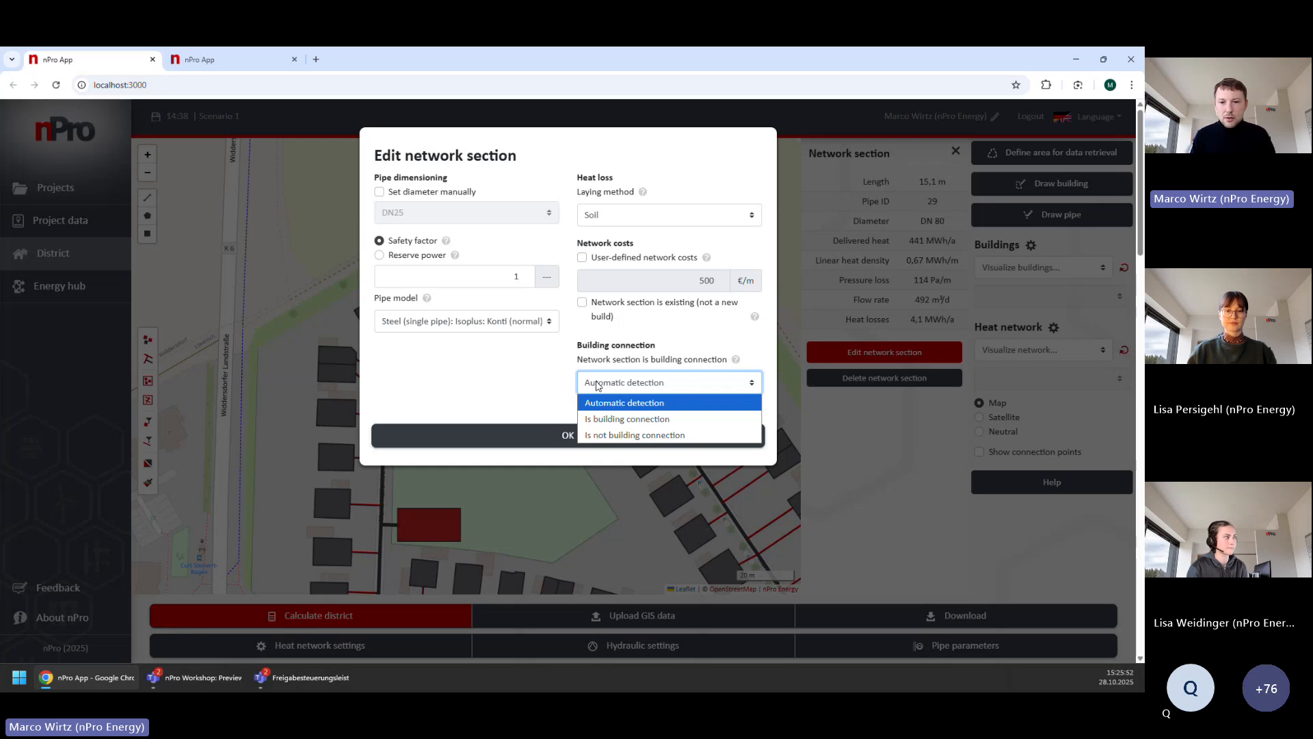
{"action": "left_click", "coordinate": [495, 386]}
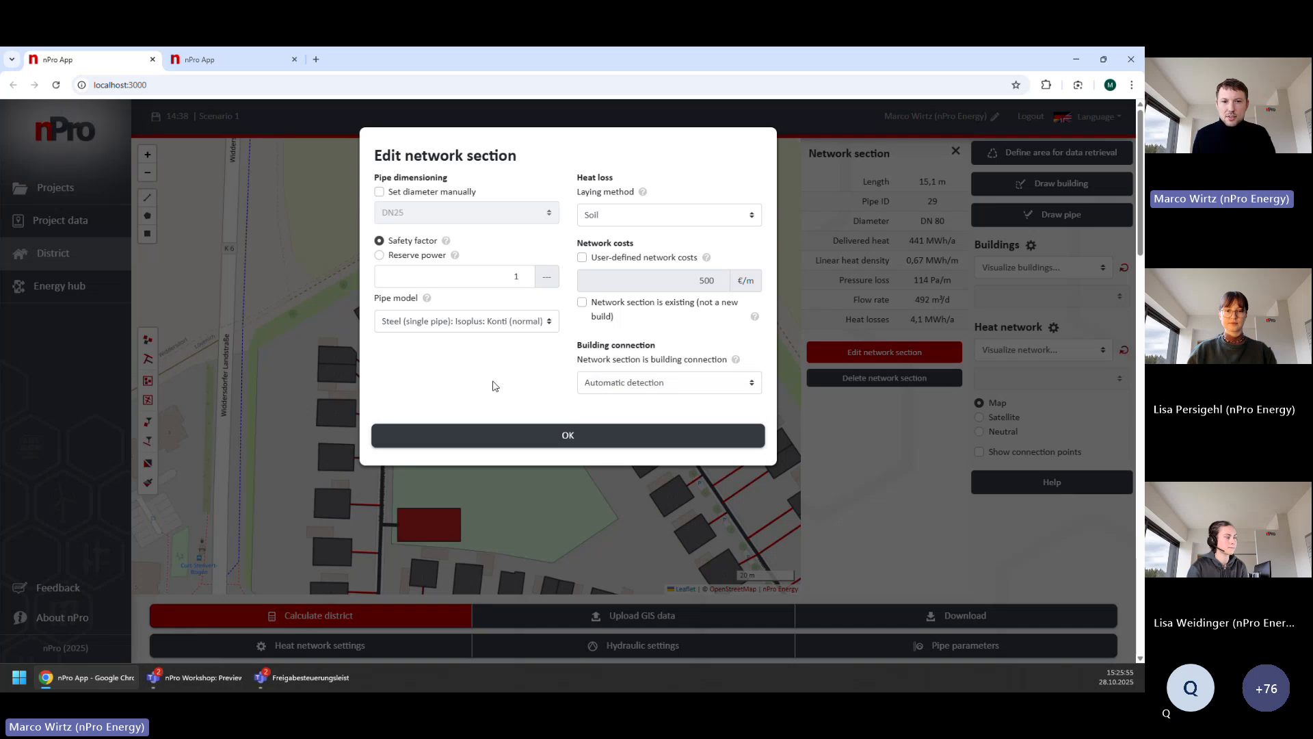
{"action": "left_click", "coordinate": [611, 437]}
- Recalculate the district from the overview of the whole network and deselect the network section on the map
{"action": "scroll", "coordinate": [578, 442], "scroll_direction": "down", "scroll_amount": 1}
{"action": "left_click_drag", "start_coordinate": [575, 455], "coordinate": [482, 372]}
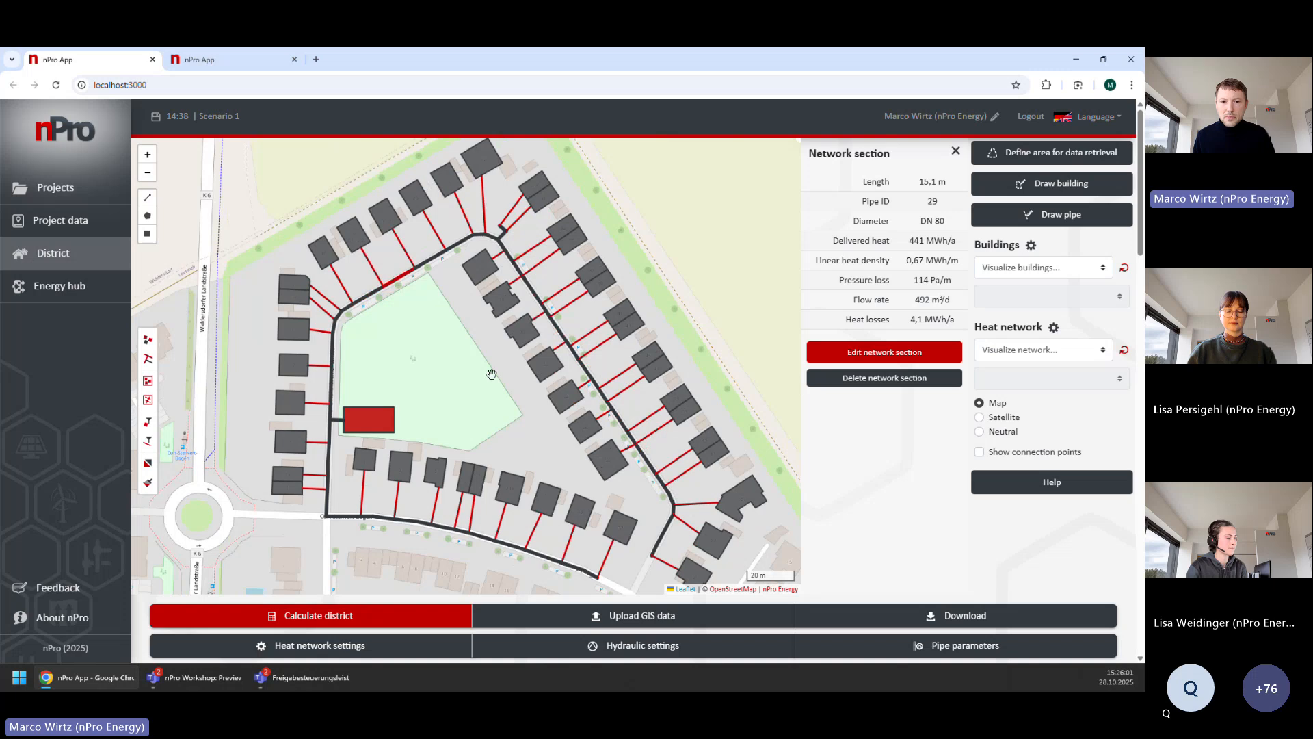
{"action": "scroll", "coordinate": [471, 374], "scroll_direction": "down", "scroll_amount": 1}
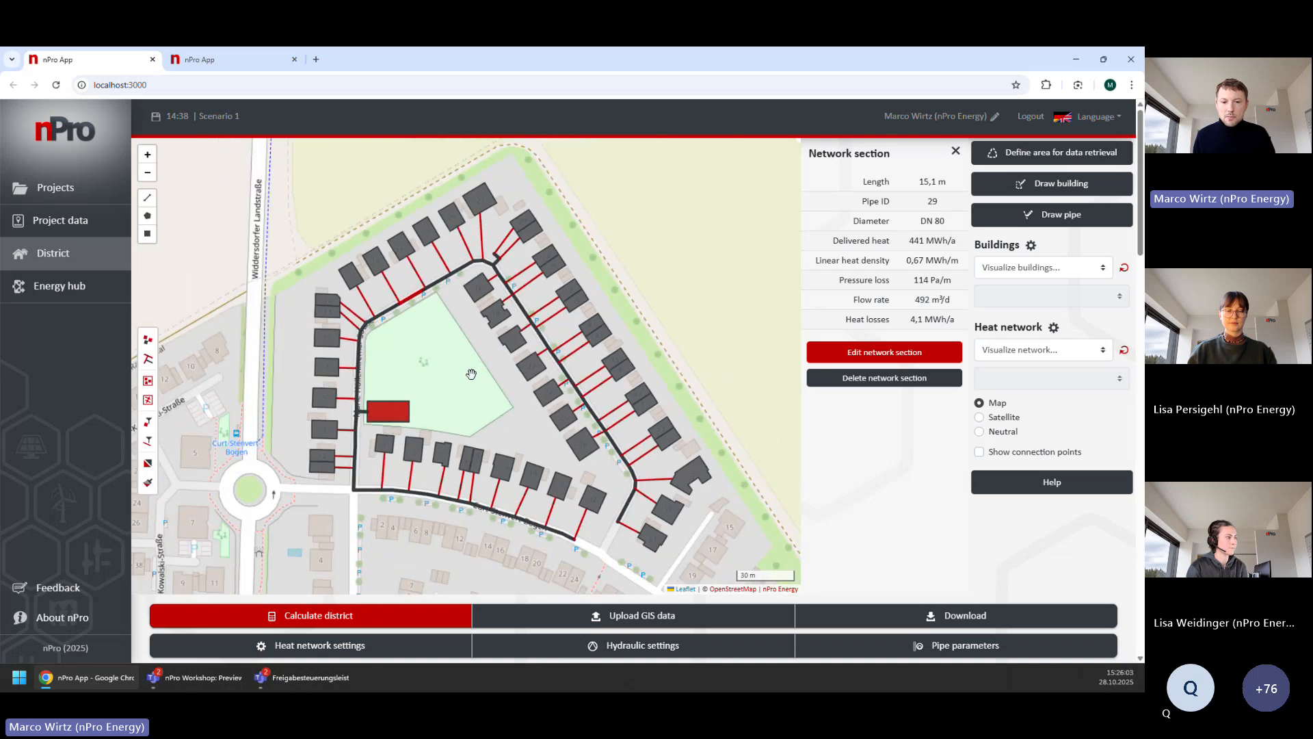
{"action": "left_click_drag", "start_coordinate": [471, 374], "coordinate": [445, 380]}
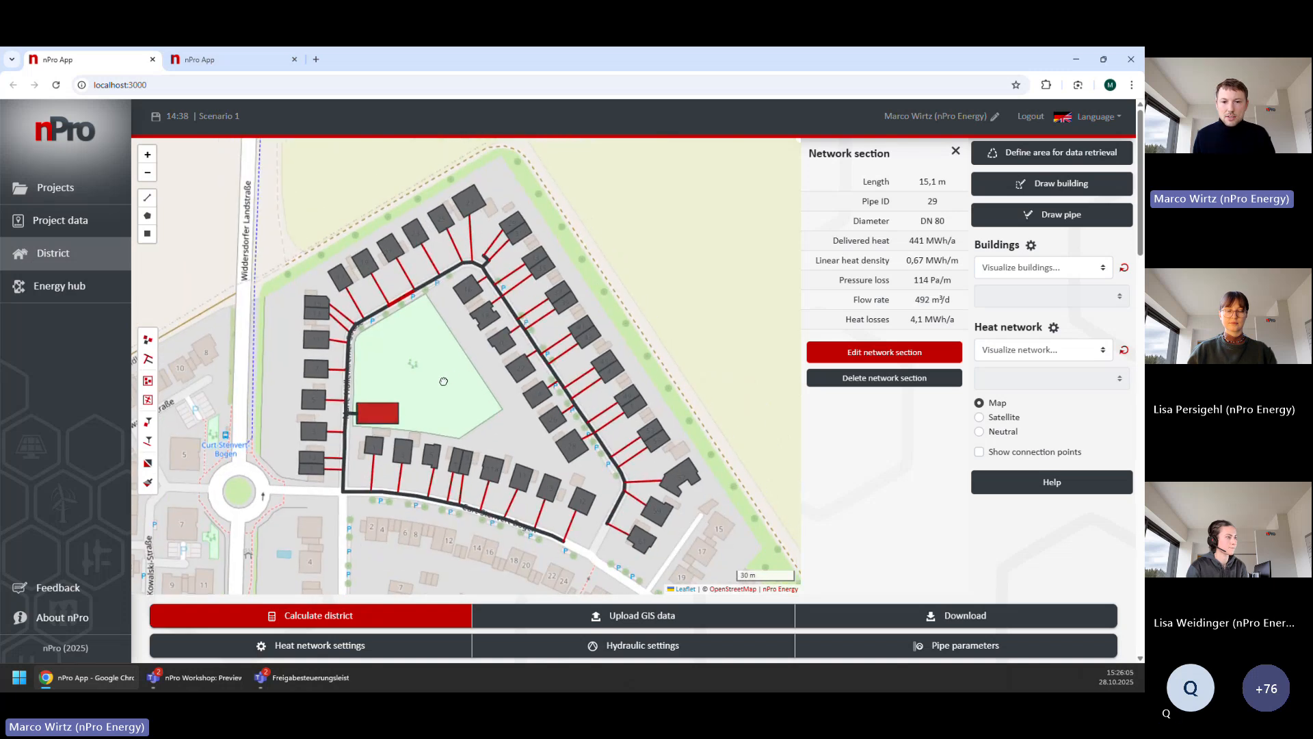
{"action": "left_click", "coordinate": [409, 618]}
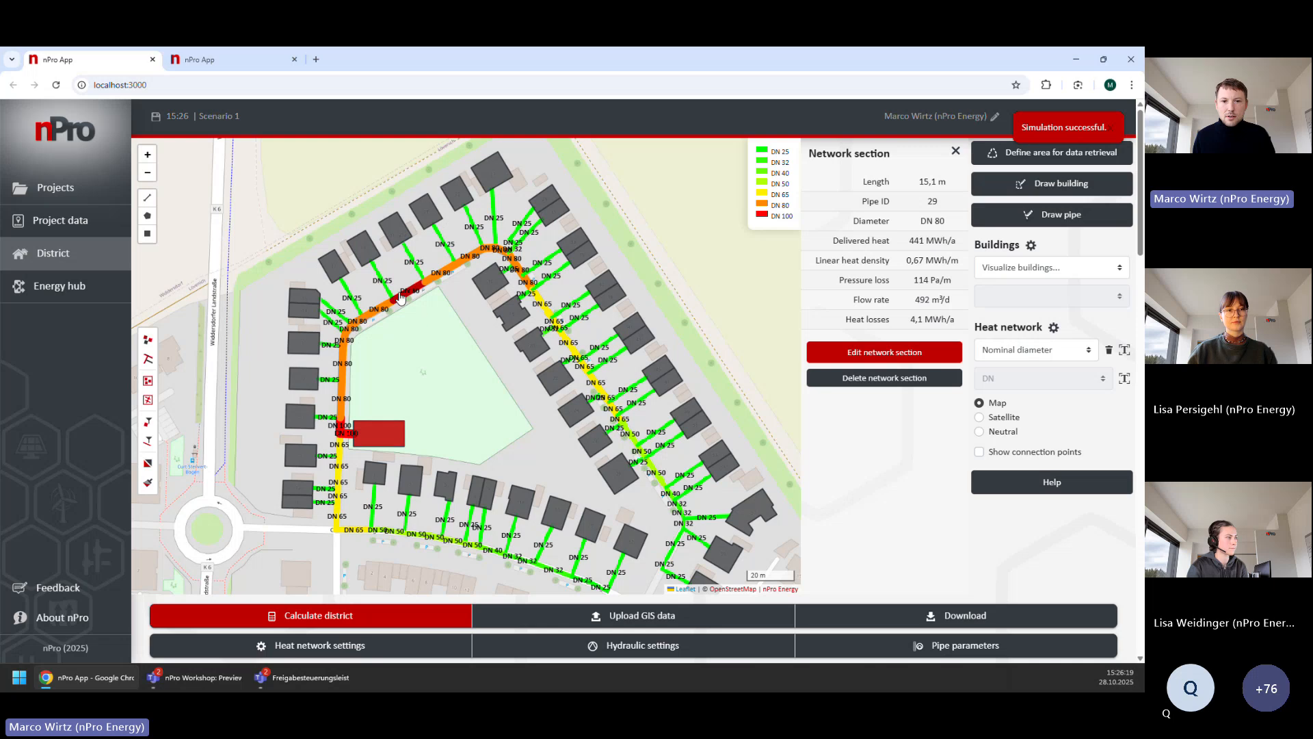
{"action": "left_click", "coordinate": [417, 320]}
{"action": "left_click_drag", "start_coordinate": [444, 377], "coordinate": [419, 360]}
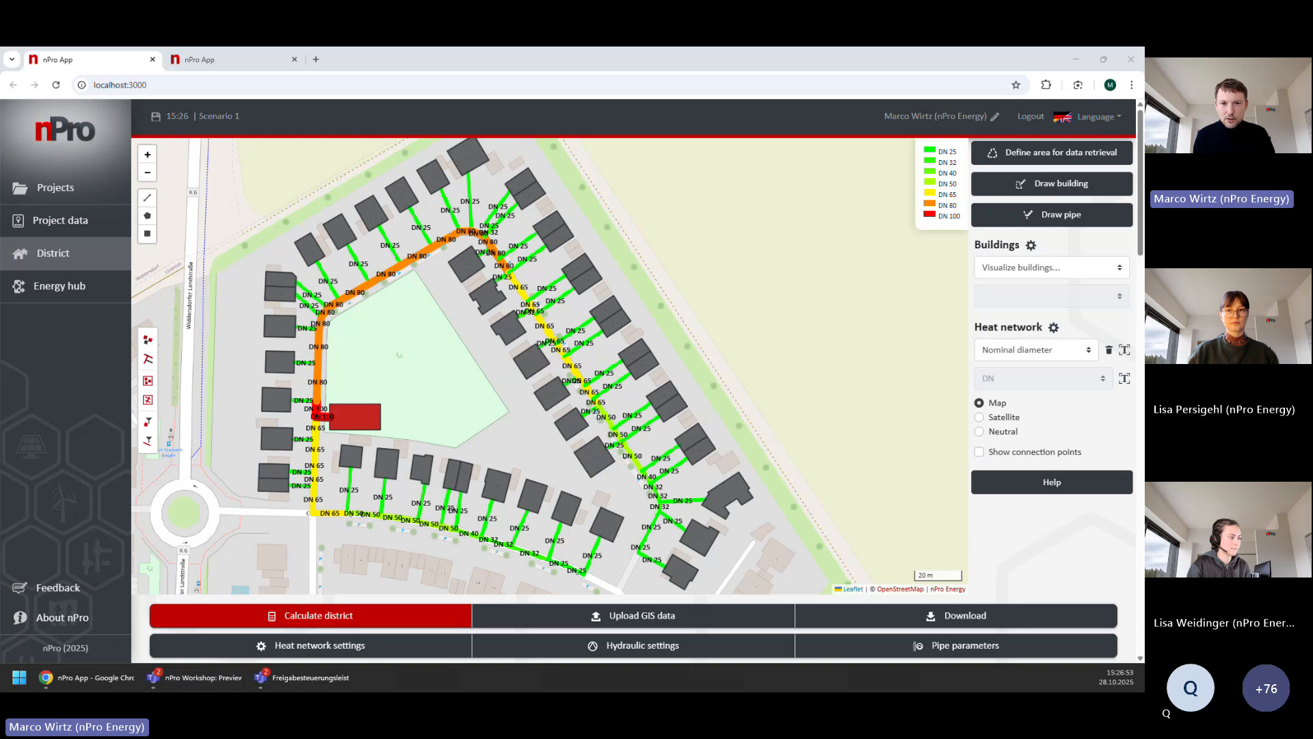
- Set the residential building at the southeastern end of the network as a secondary energy hub
{"action": "left_click", "coordinate": [450, 379]}
{"action": "scroll", "coordinate": [449, 379], "scroll_direction": "down", "scroll_amount": 1}
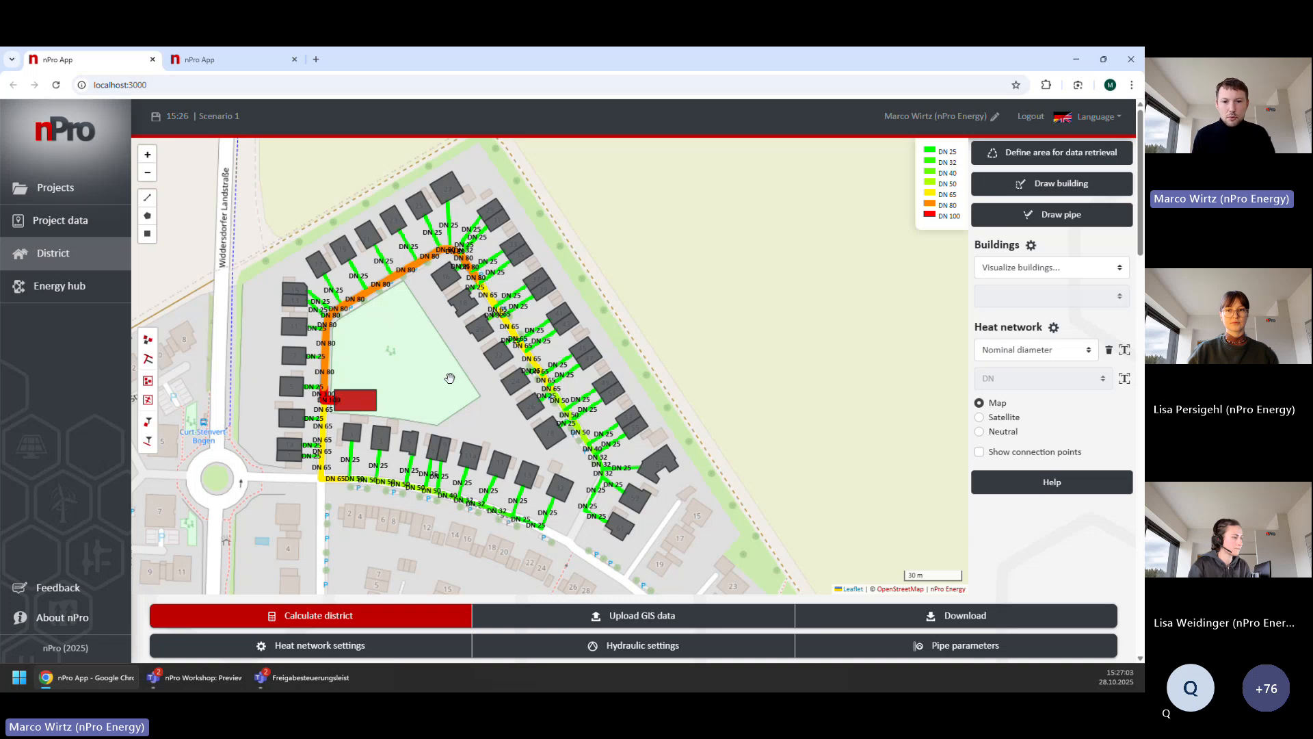
{"action": "scroll", "coordinate": [449, 378], "scroll_direction": "up", "scroll_amount": 1}
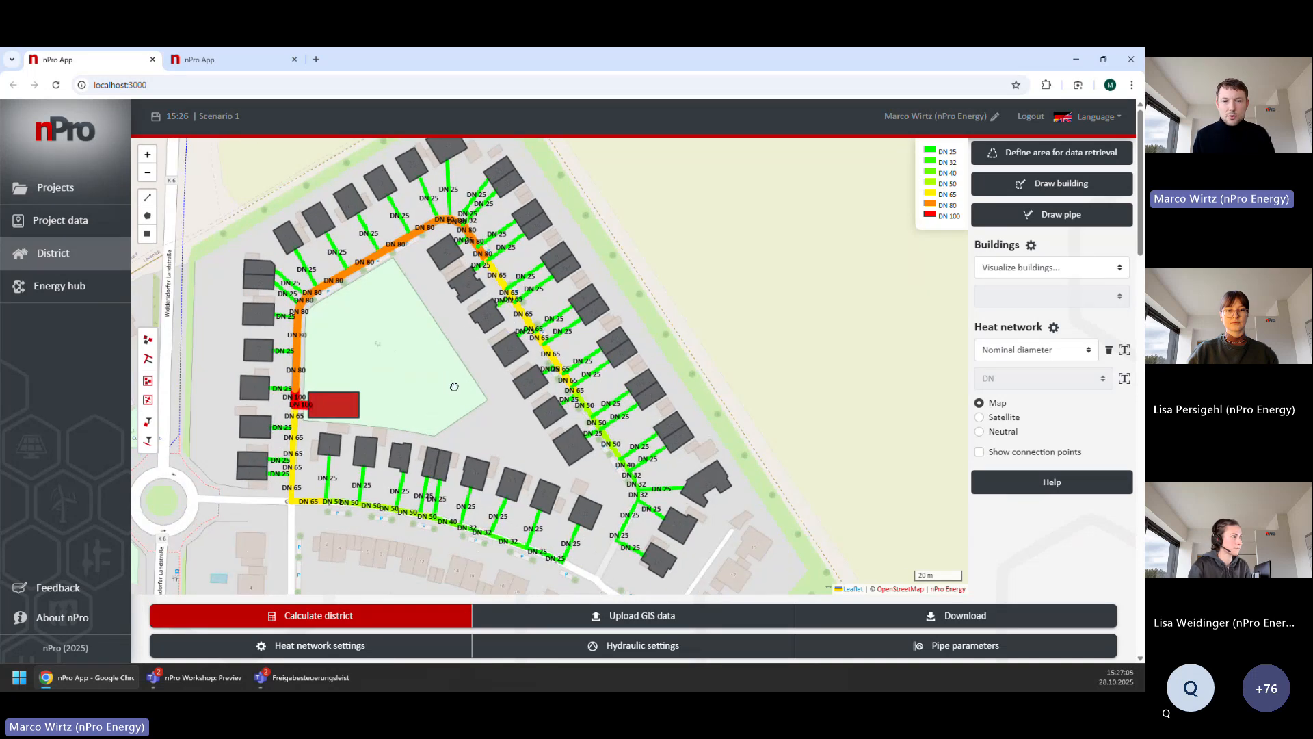
{"action": "left_click_drag", "start_coordinate": [454, 387], "coordinate": [458, 399]}
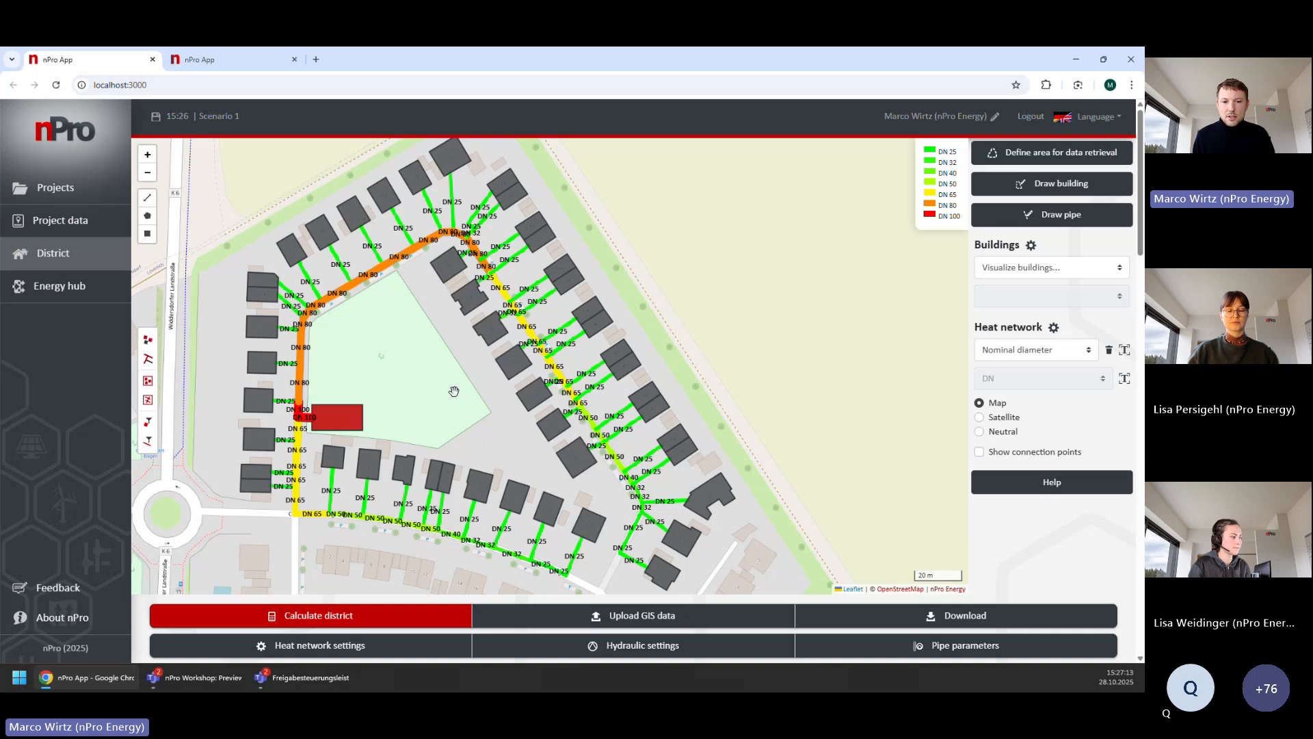
{"action": "left_click_drag", "start_coordinate": [458, 410], "coordinate": [453, 385]}
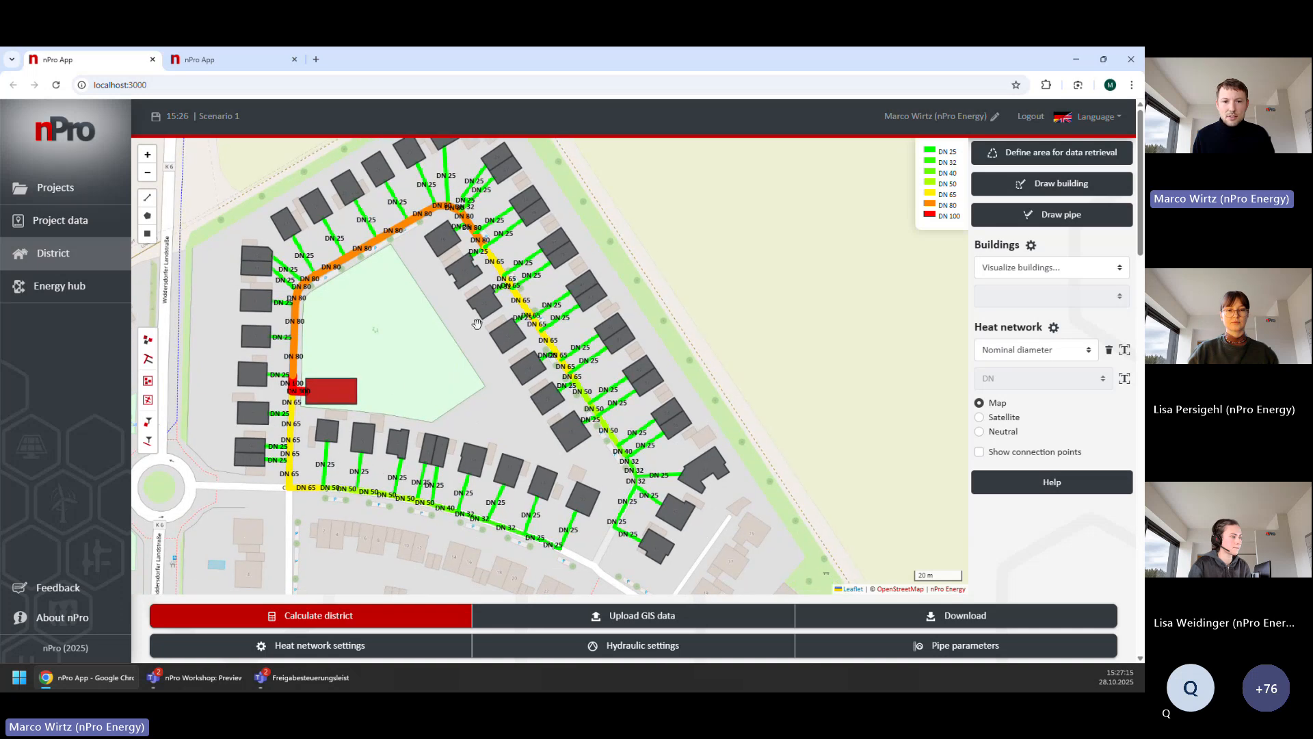
{"action": "left_click", "coordinate": [345, 397]}
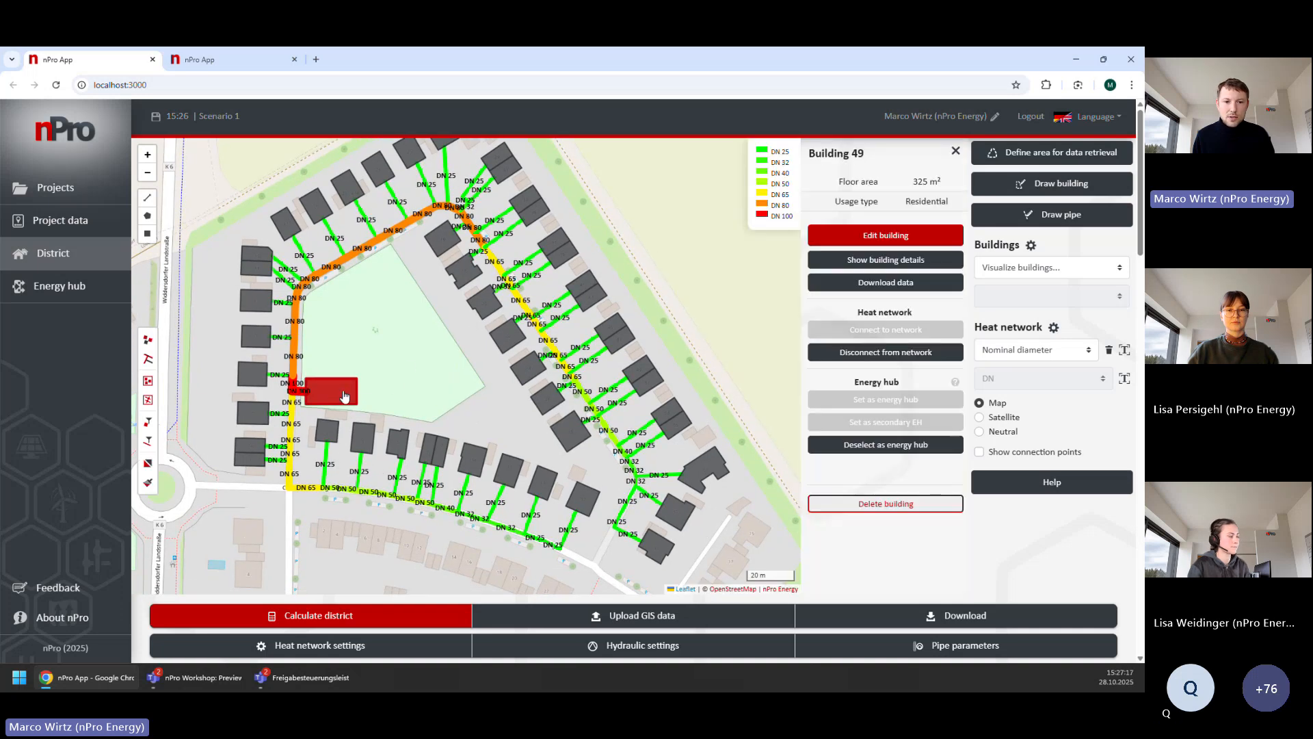
{"action": "left_click", "coordinate": [656, 547]}
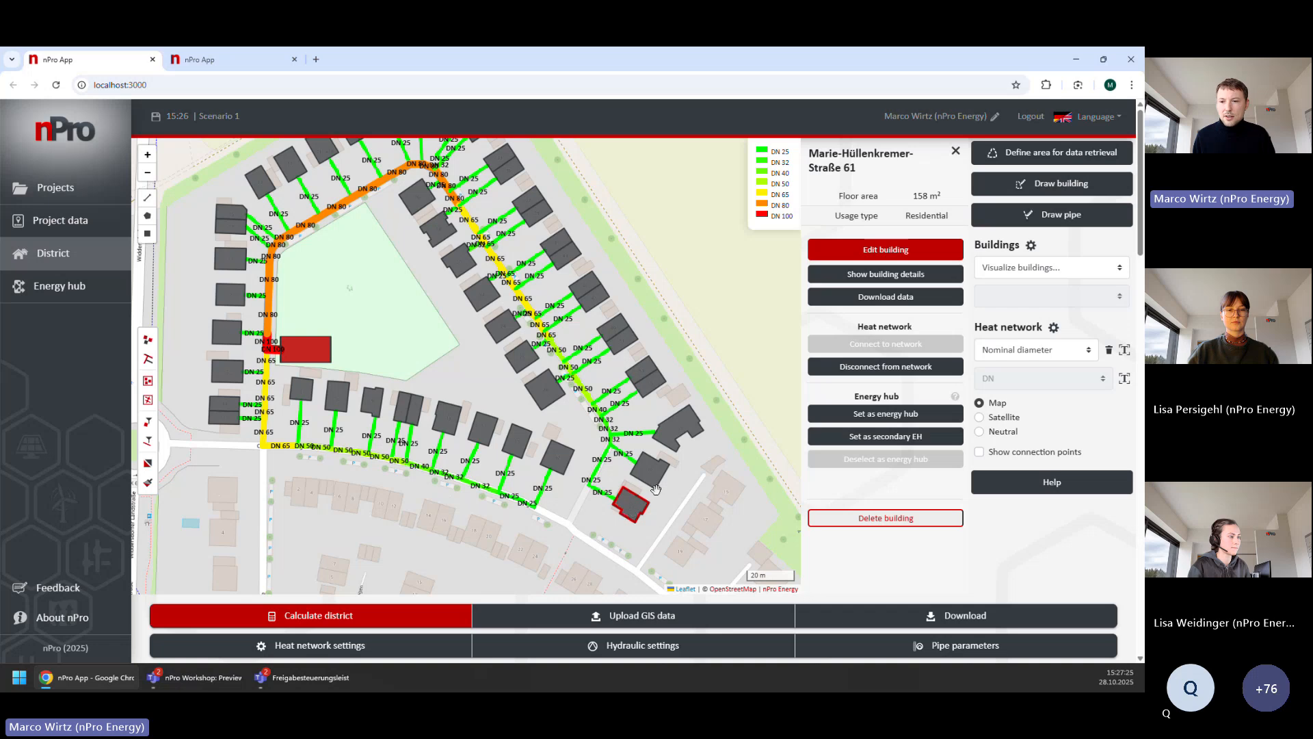
{"action": "left_click", "coordinate": [840, 437]}
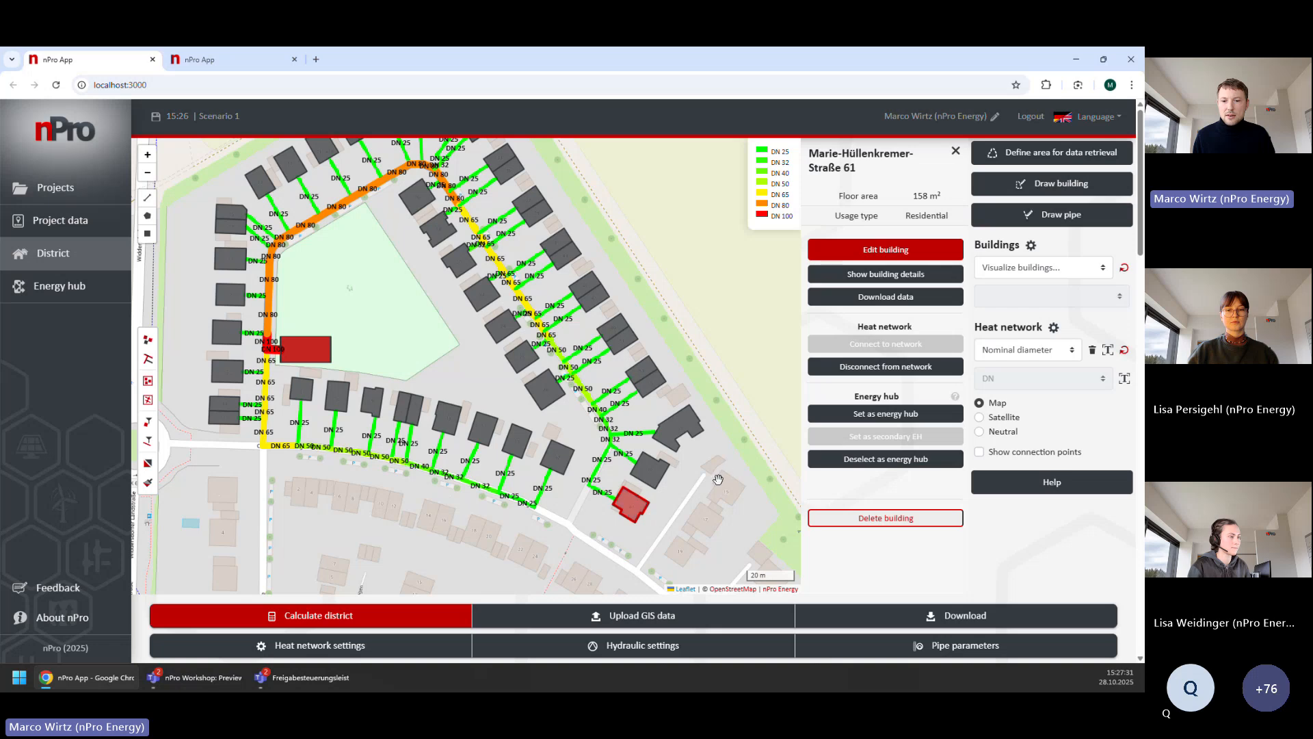
- Review the secondary energy hub's heat and cooling generation settings in the building editor, keeping 50 % shares of the demand profiles
{"action": "left_click_drag", "start_coordinate": [712, 483], "coordinate": [715, 516]}
{"action": "scroll", "coordinate": [715, 517], "scroll_direction": "down", "scroll_amount": 1}
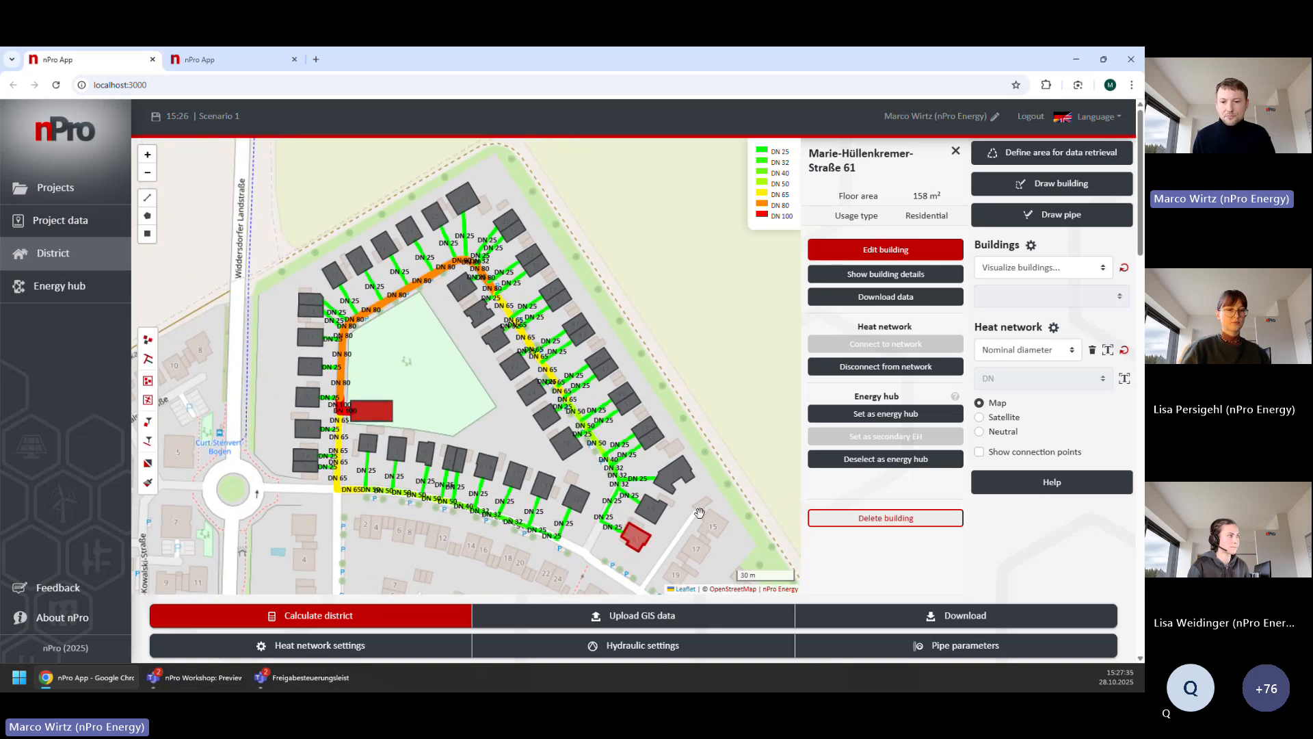
{"action": "left_click_drag", "start_coordinate": [700, 512], "coordinate": [685, 504]}
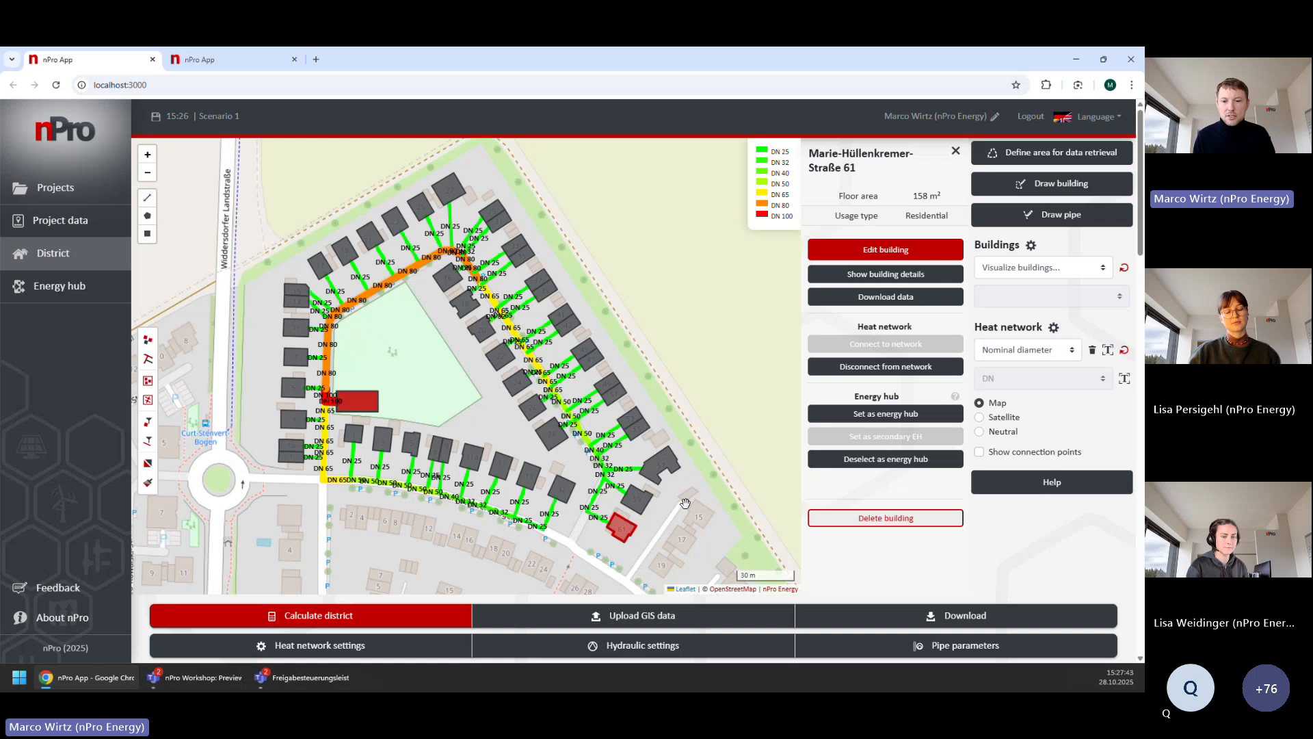
{"action": "left_click", "coordinate": [855, 252]}
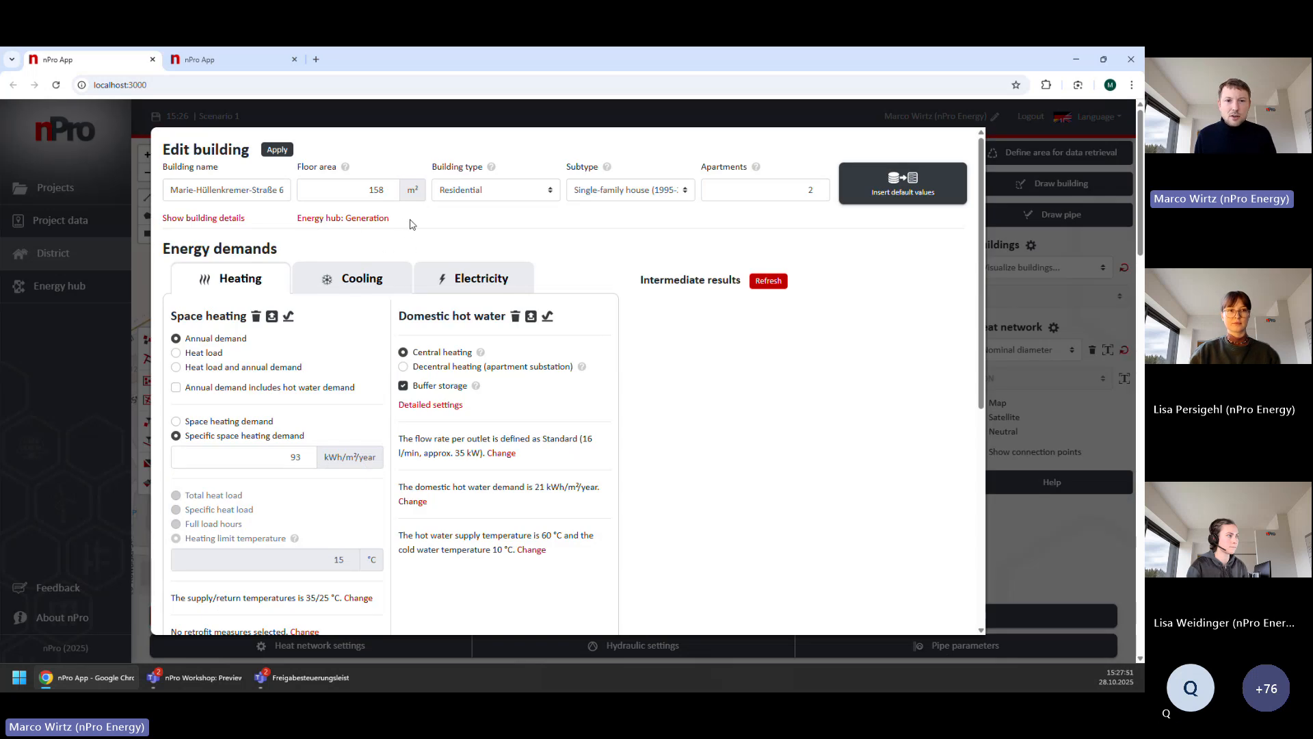
{"action": "left_click_drag", "start_coordinate": [413, 224], "coordinate": [300, 227]}
{"action": "left_click", "coordinate": [430, 219]}
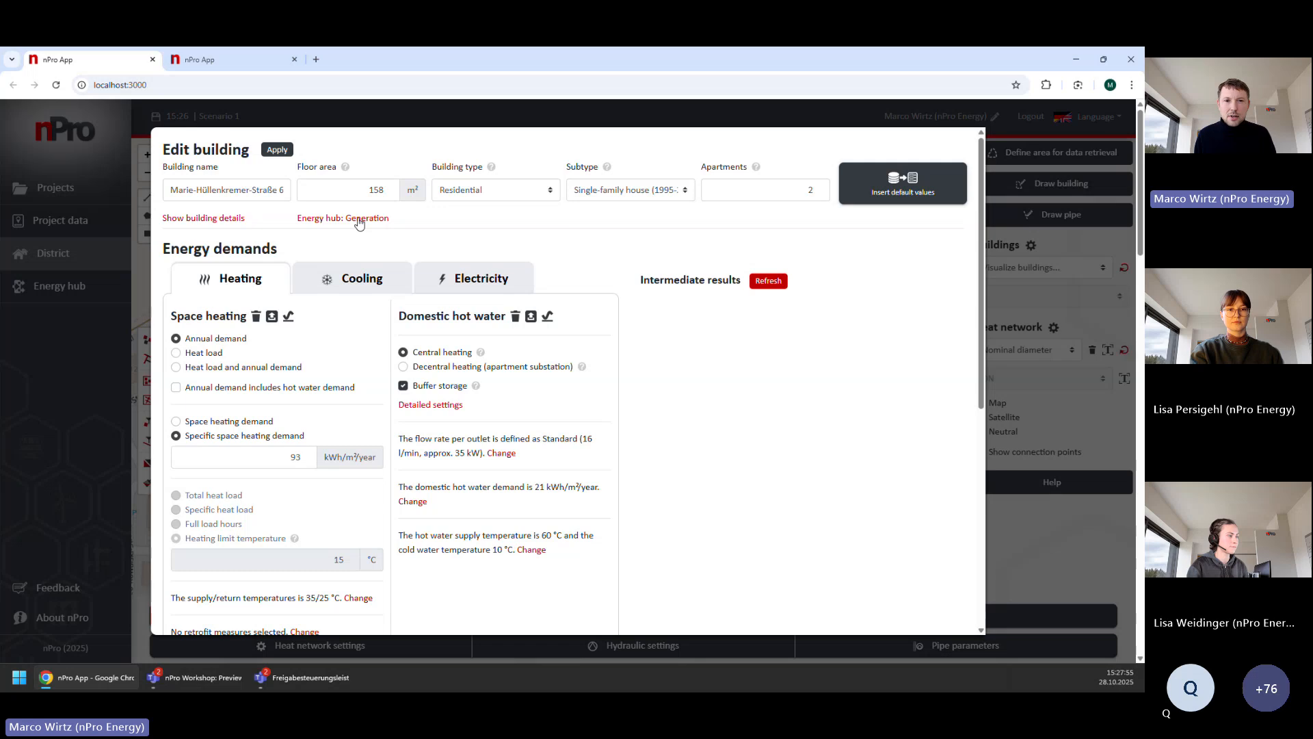
{"action": "left_click", "coordinate": [359, 220]}
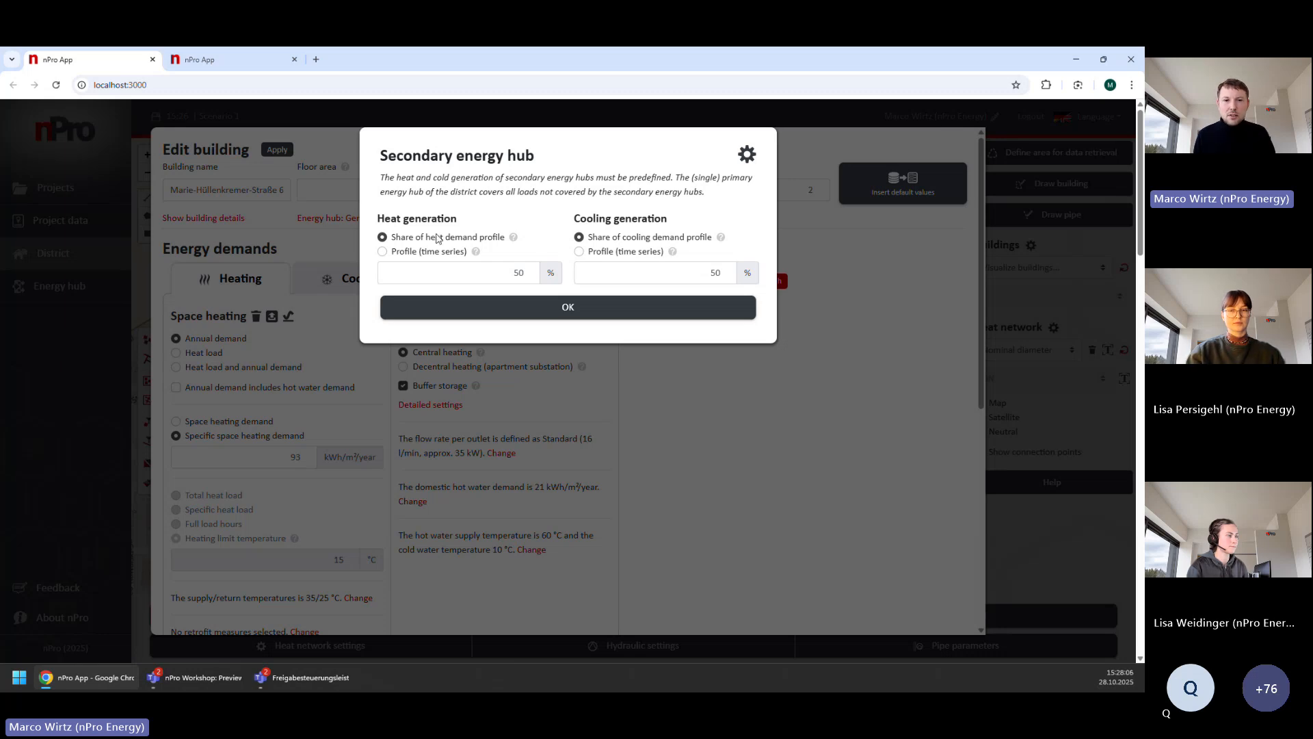
{"action": "left_click_drag", "start_coordinate": [405, 237], "coordinate": [532, 273]}
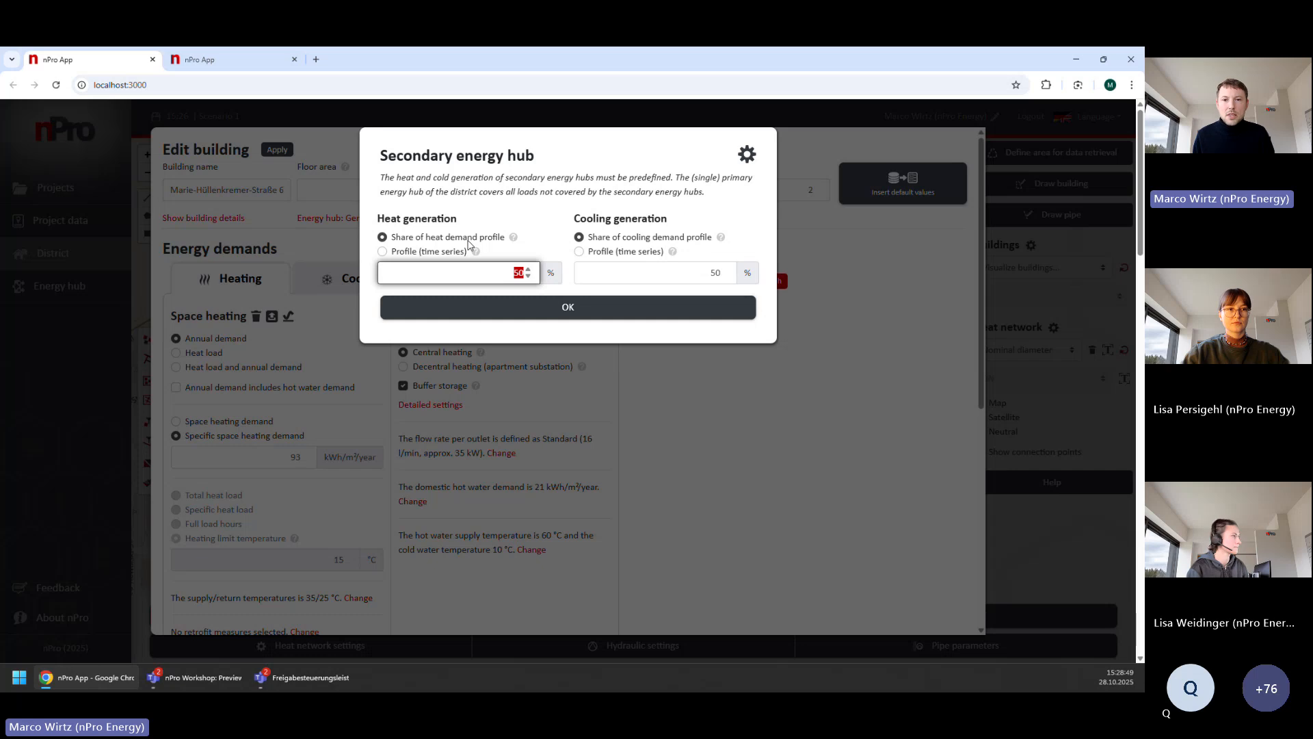
{"action": "left_click", "coordinate": [557, 309]}
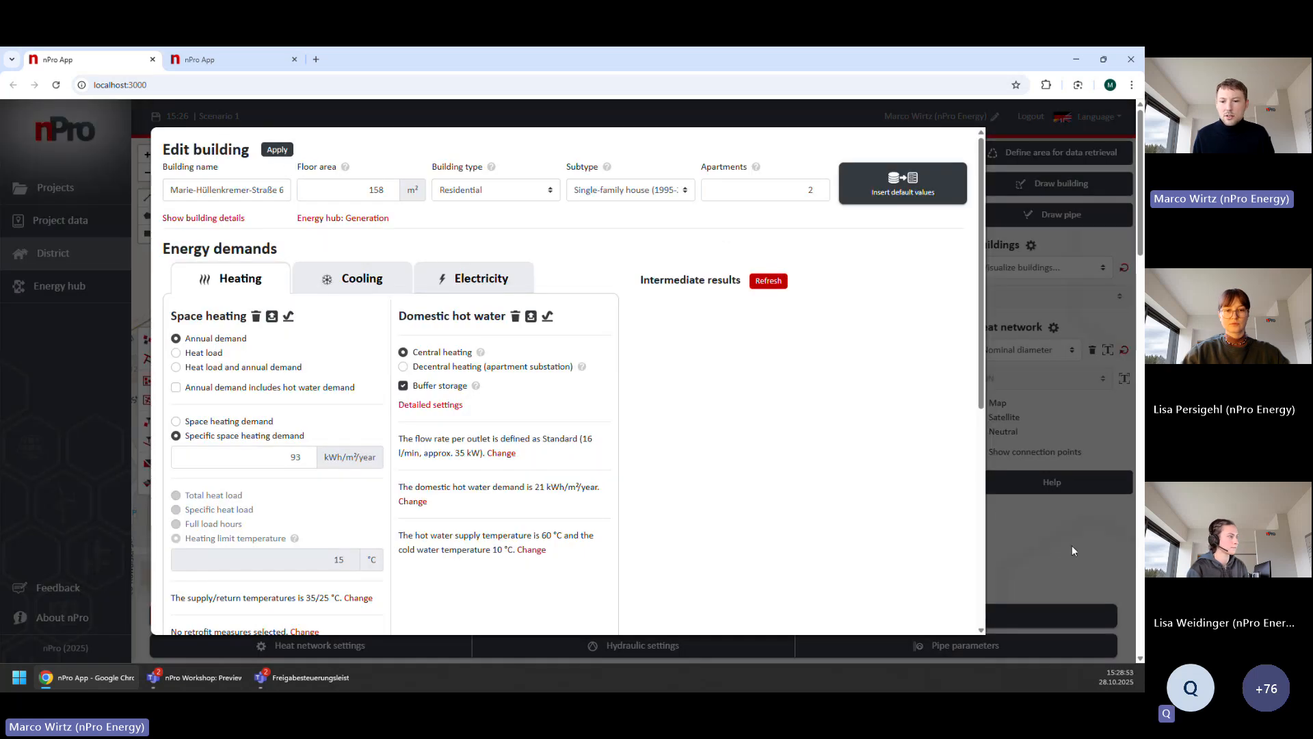
{"action": "left_click", "coordinate": [1030, 544]}
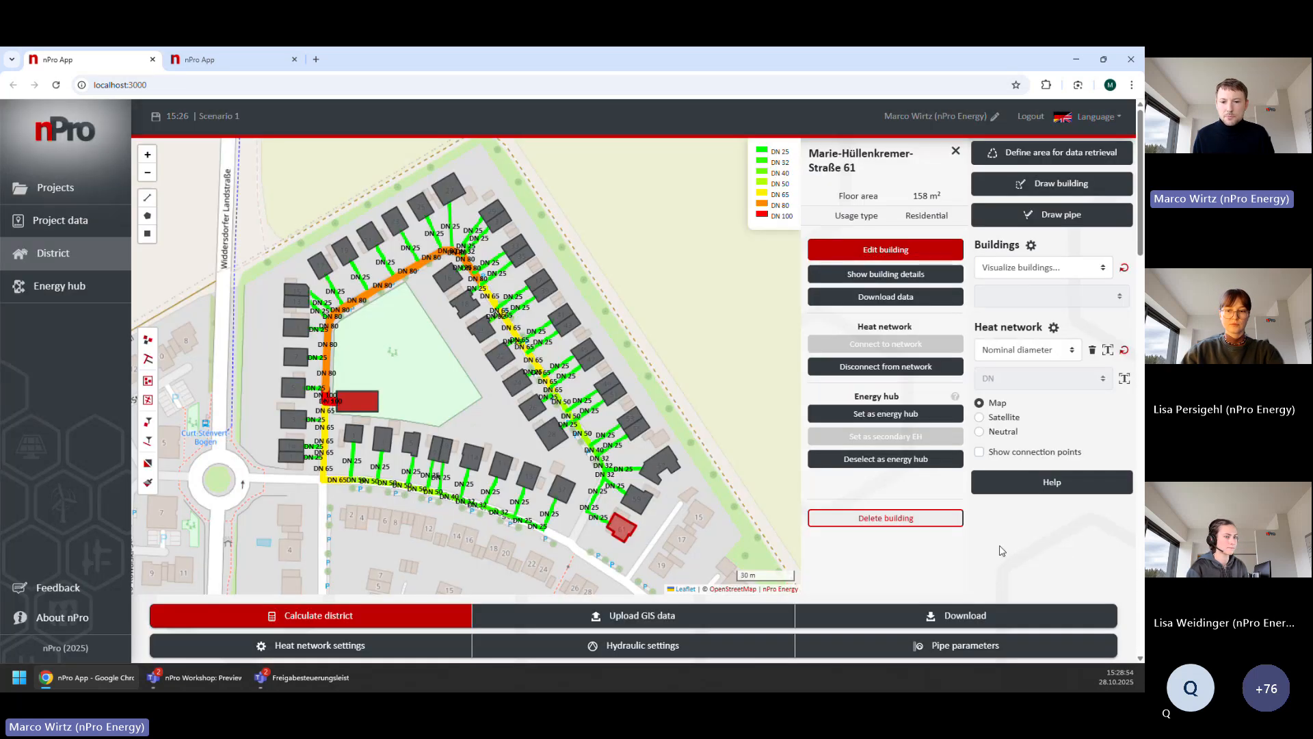
- Recalculate the district with the secondary energy hub and select the primary and secondary hub buildings in turn for comparison
{"action": "left_click", "coordinate": [420, 615]}
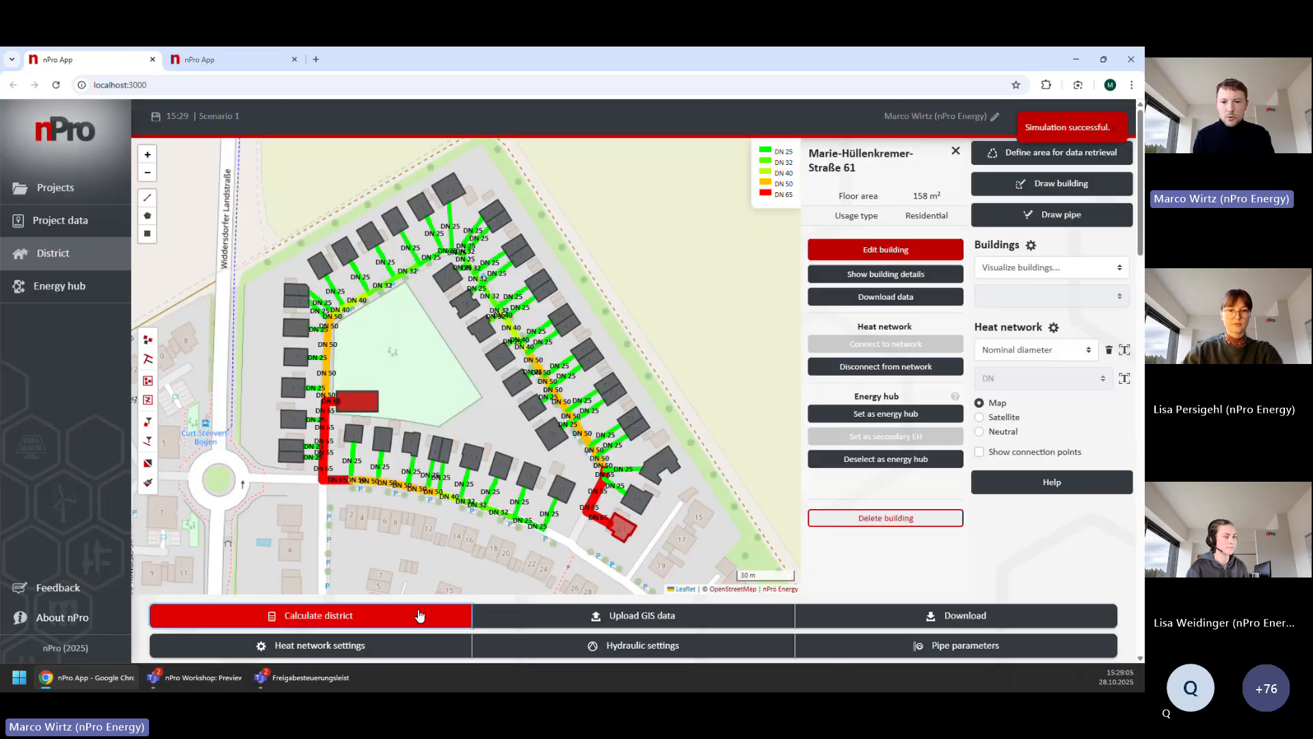
{"action": "left_click_drag", "start_coordinate": [448, 395], "coordinate": [458, 394]}
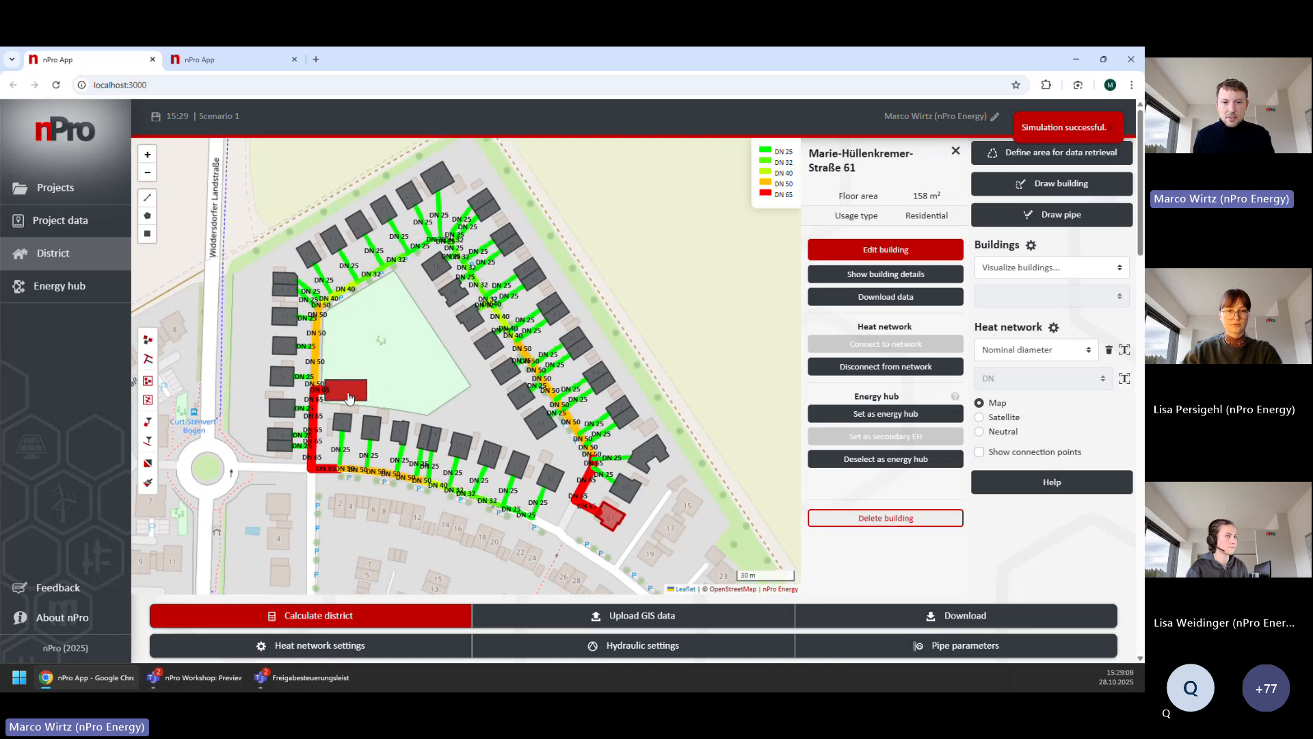
{"action": "left_click", "coordinate": [347, 391]}
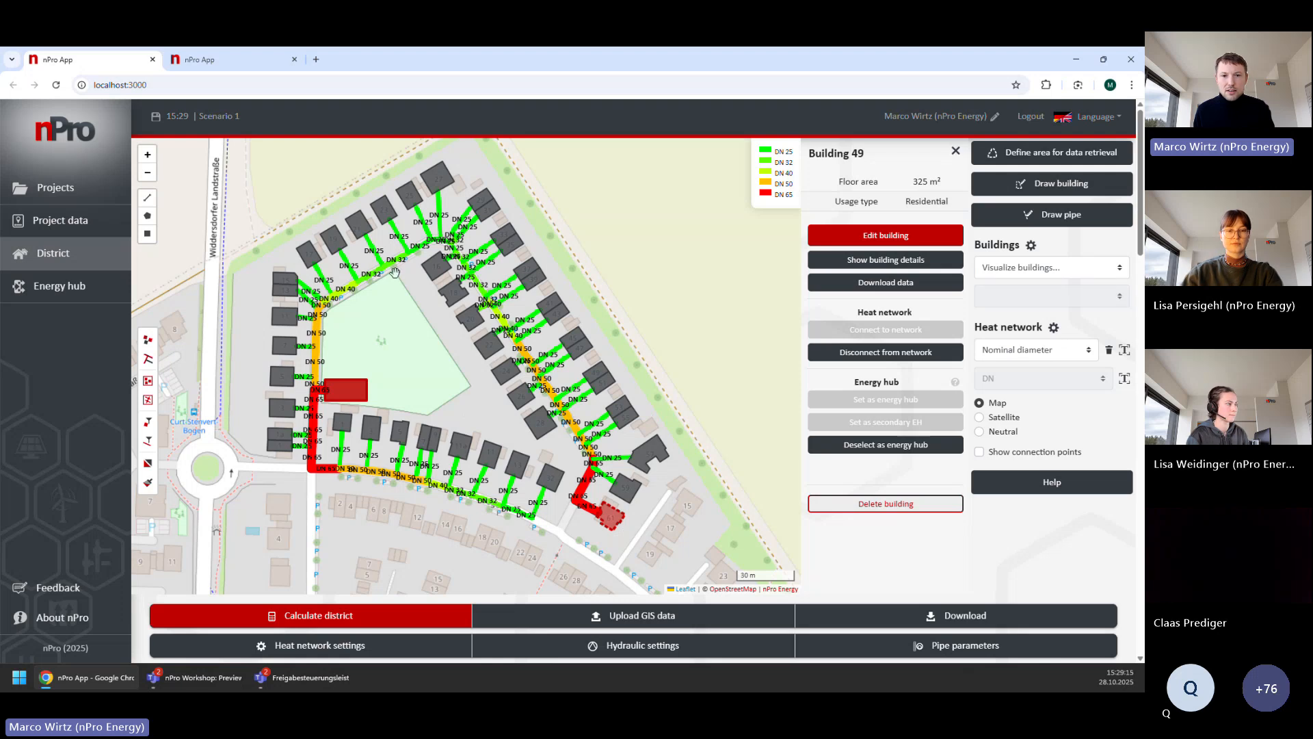
{"action": "left_click", "coordinate": [614, 521]}
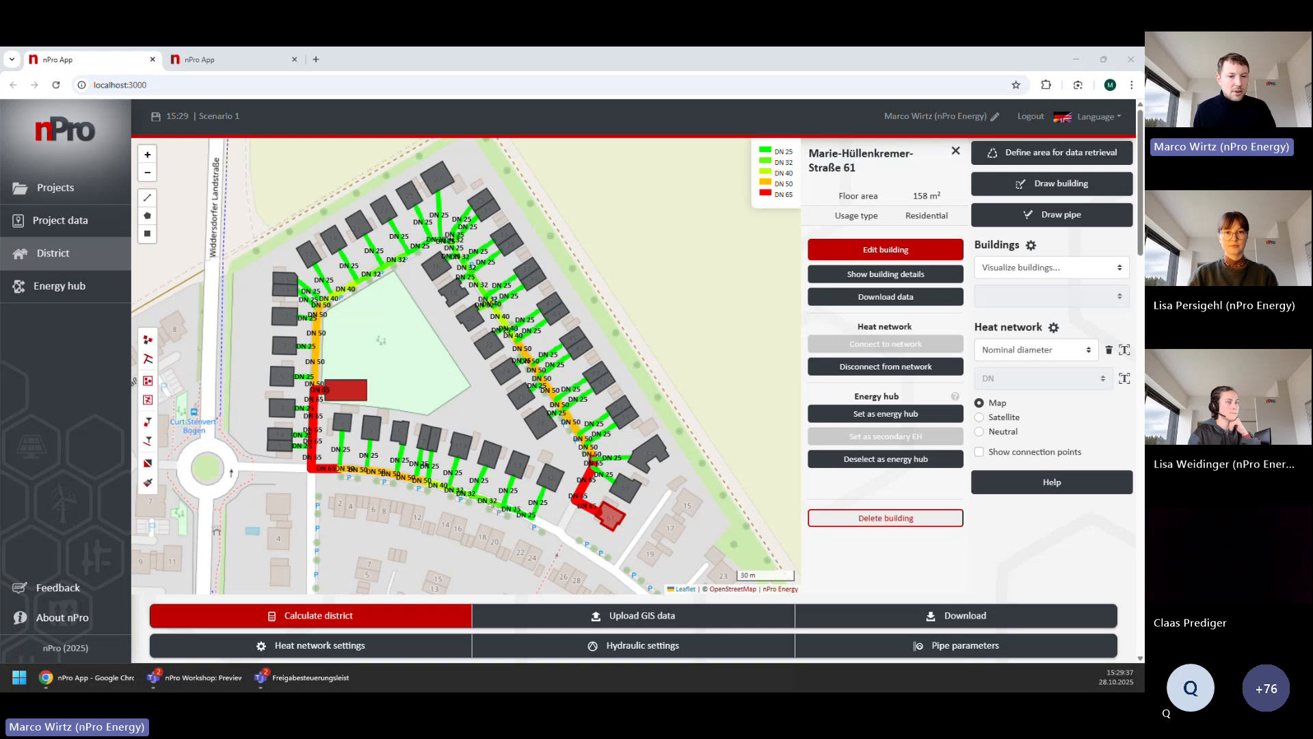
- Extend the secondary energy hub selection with the three northernmost buildings of the western row, forming a multi-building selection
{"action": "left_click_drag", "start_coordinate": [440, 398], "coordinate": [438, 413]}
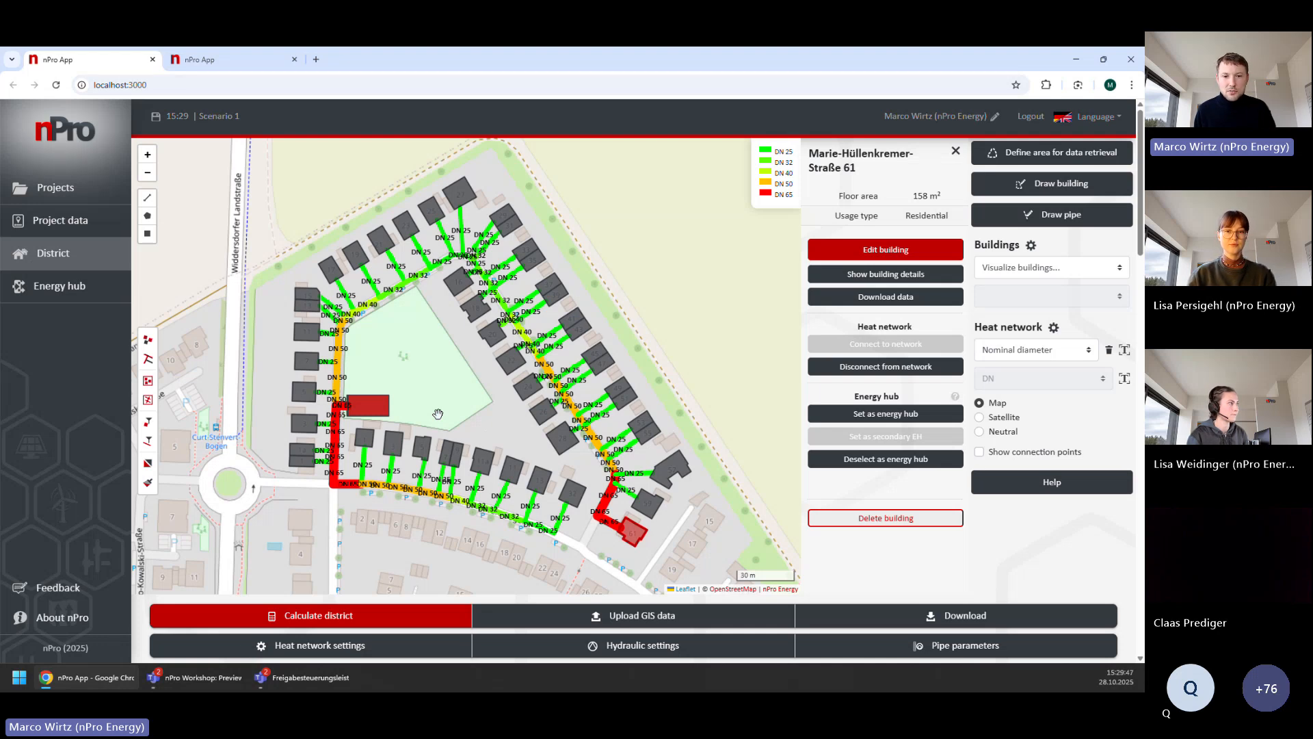
{"action": "scroll", "coordinate": [459, 398], "scroll_direction": "up", "scroll_amount": 1}
{"action": "scroll", "coordinate": [458, 380], "scroll_direction": "down", "scroll_amount": 1}
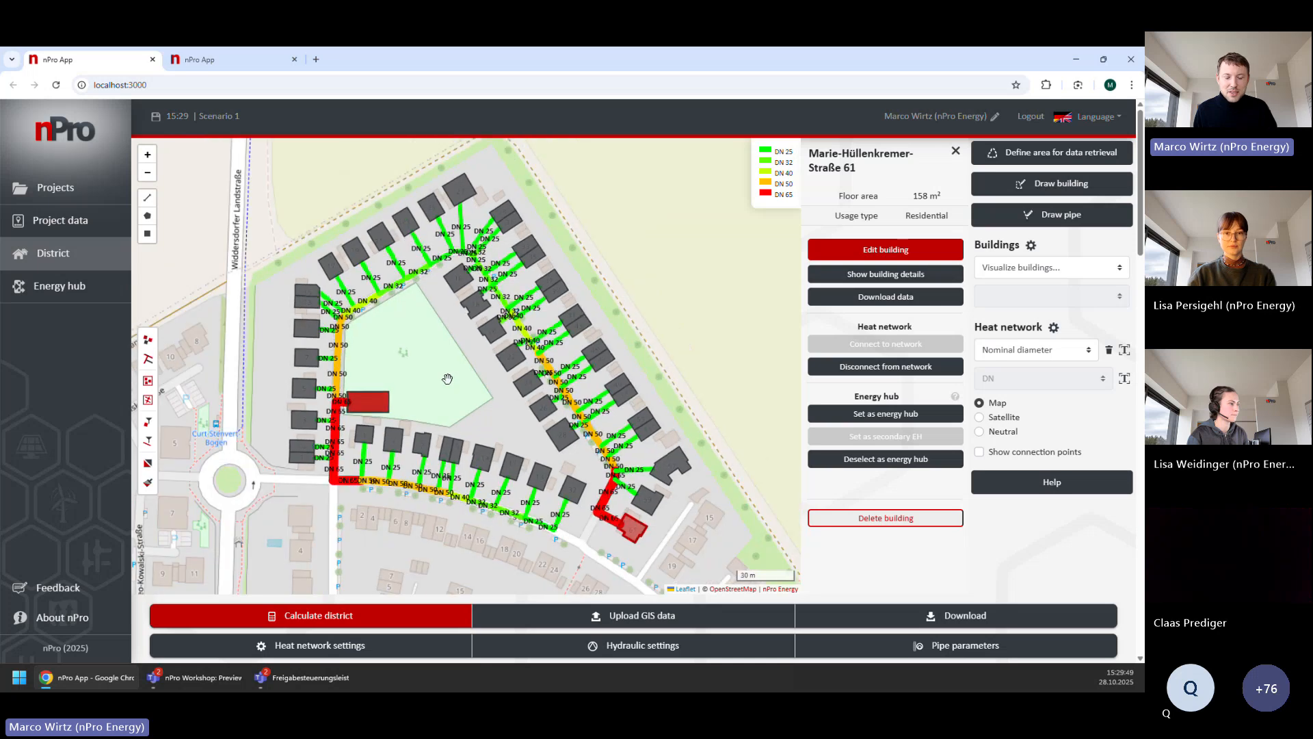
{"action": "scroll", "coordinate": [447, 379], "scroll_direction": "up", "scroll_amount": 2}
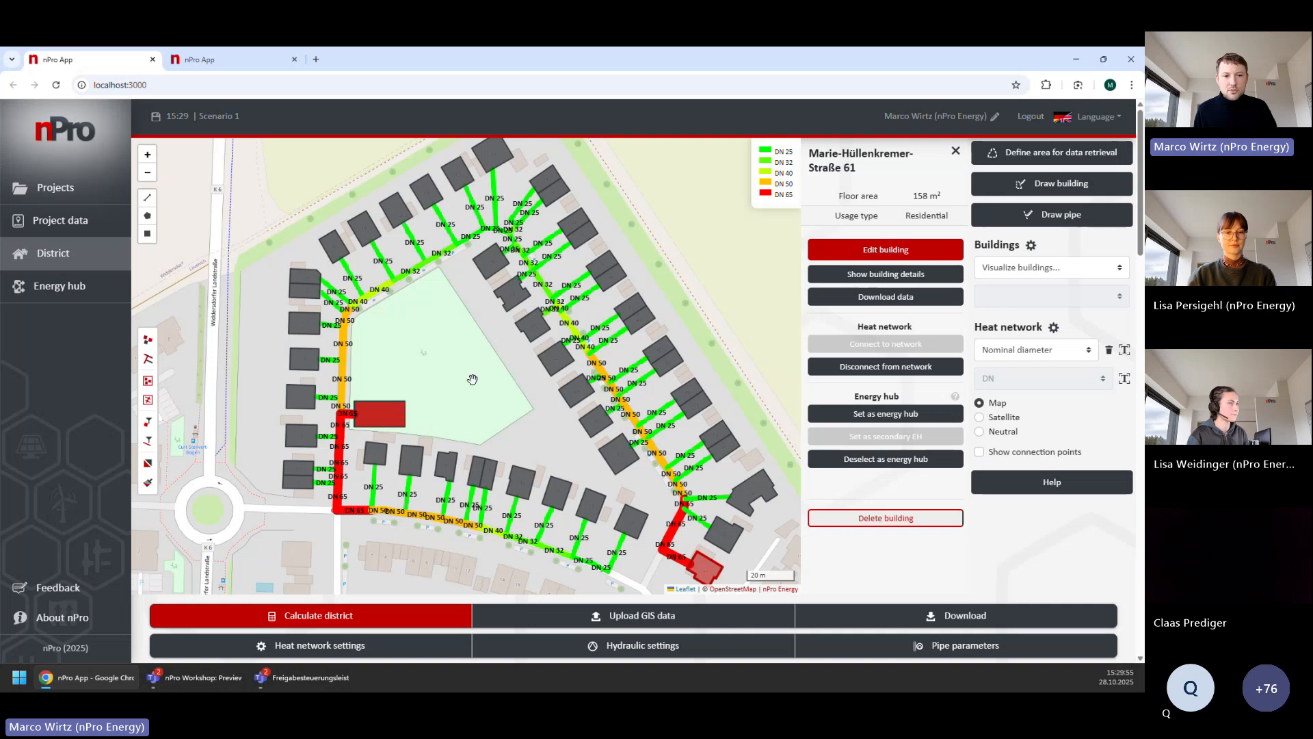
{"action": "left_click", "coordinate": [301, 366], "text": "ctrl"}
{"action": "left_click", "coordinate": [301, 327], "text": "ctrl"}
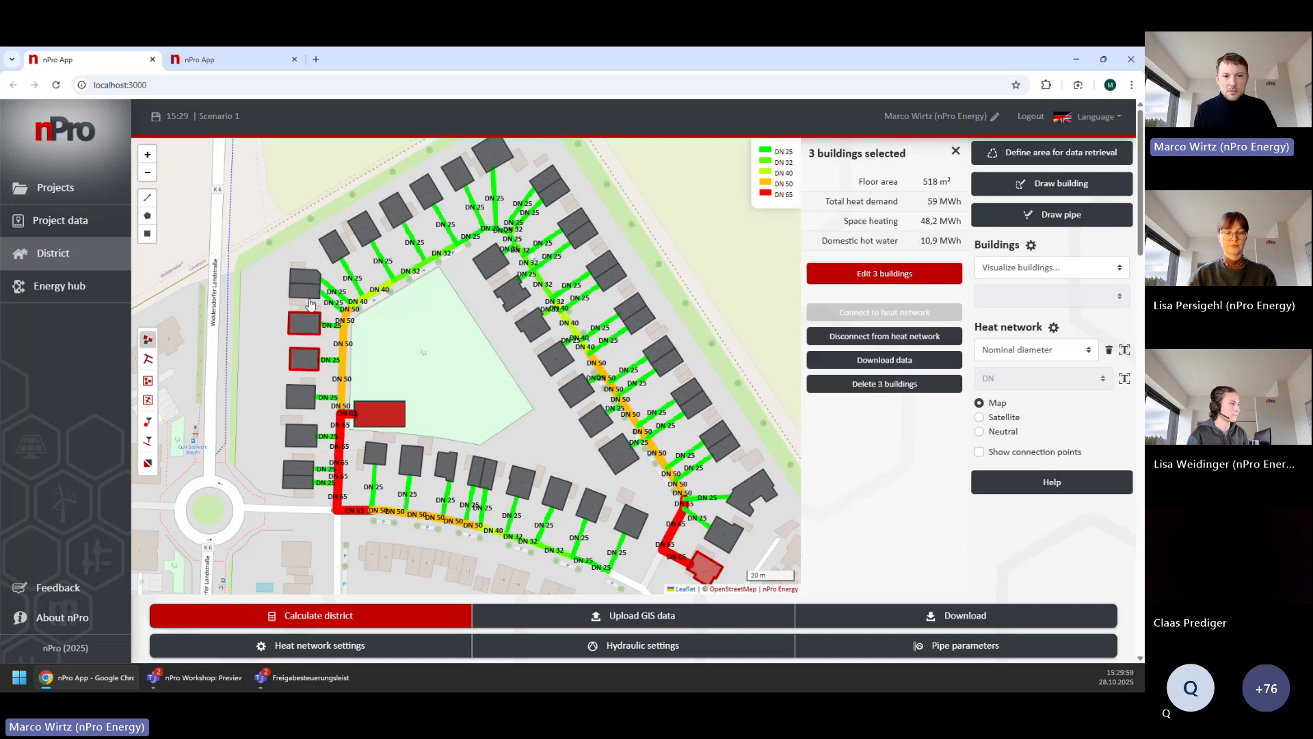
{"action": "left_click", "coordinate": [312, 299], "text": "ctrl"}
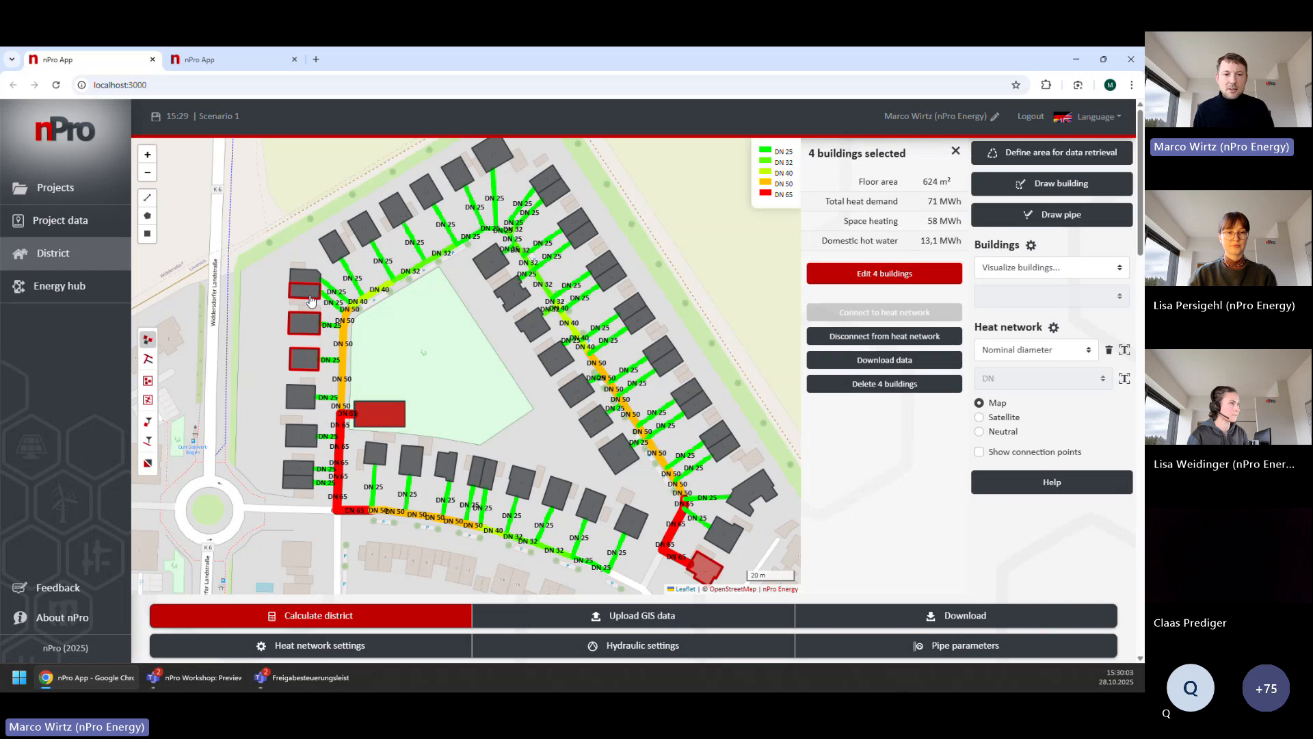
- Start a new selection at the fourth building from the north in the western row and add the fifth and second buildings
{"action": "left_click", "coordinate": [299, 410]}
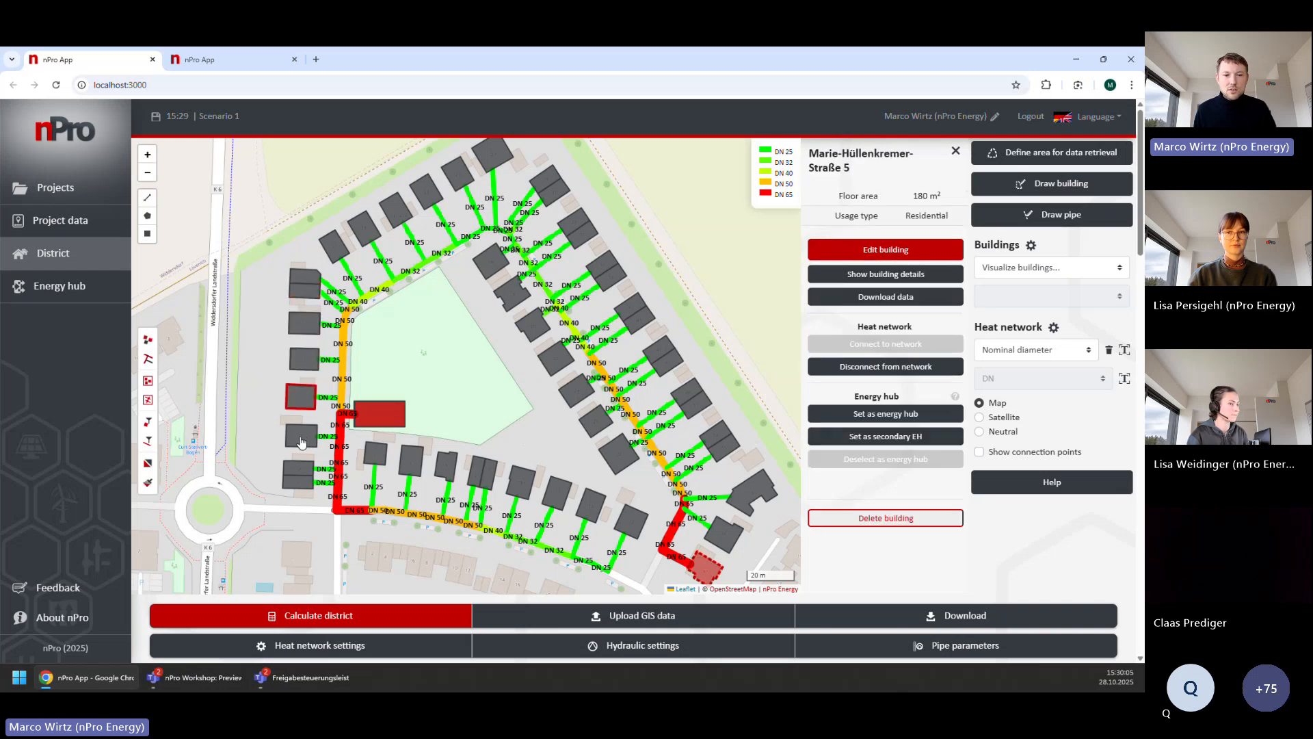
{"action": "left_click", "coordinate": [301, 438], "text": "ctrl"}
{"action": "left_click", "coordinate": [298, 332], "text": "ctrl"}
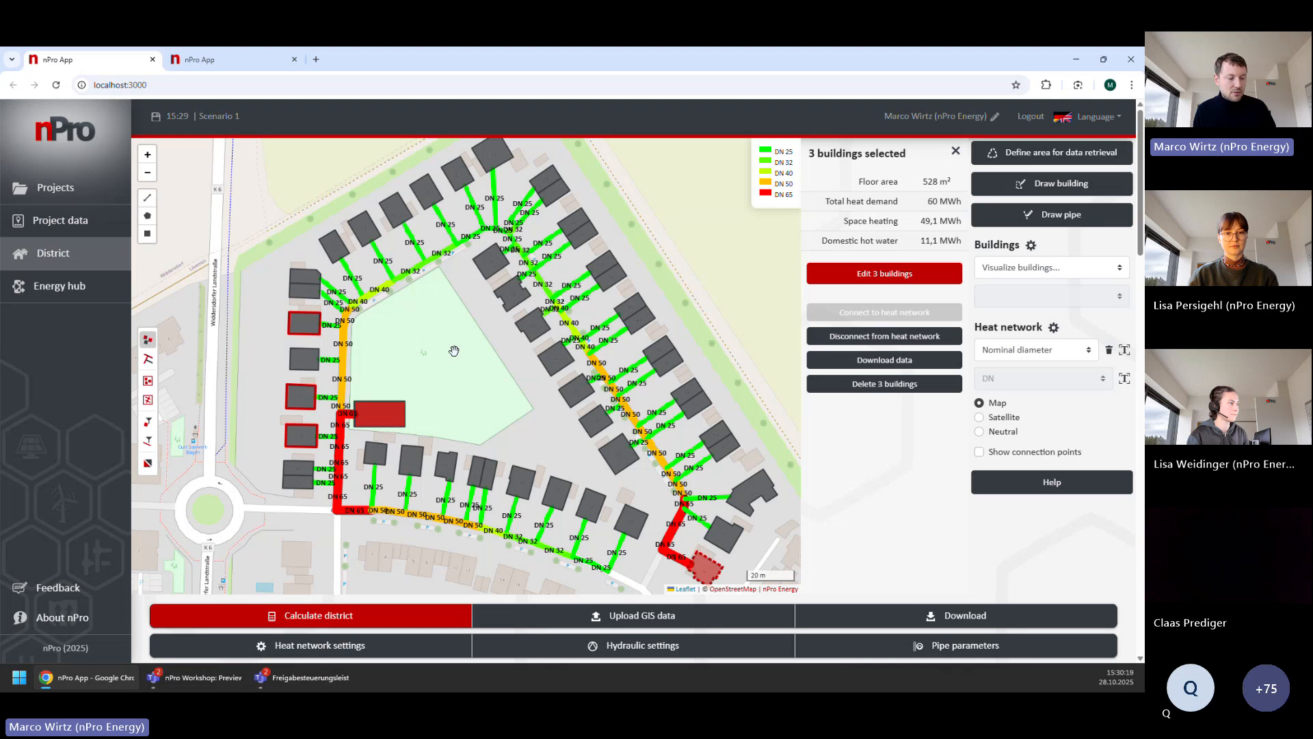
- Select all buildings in the district, and switch the selection to all pipes of the network
{"action": "key", "text": "ctrl+a"}
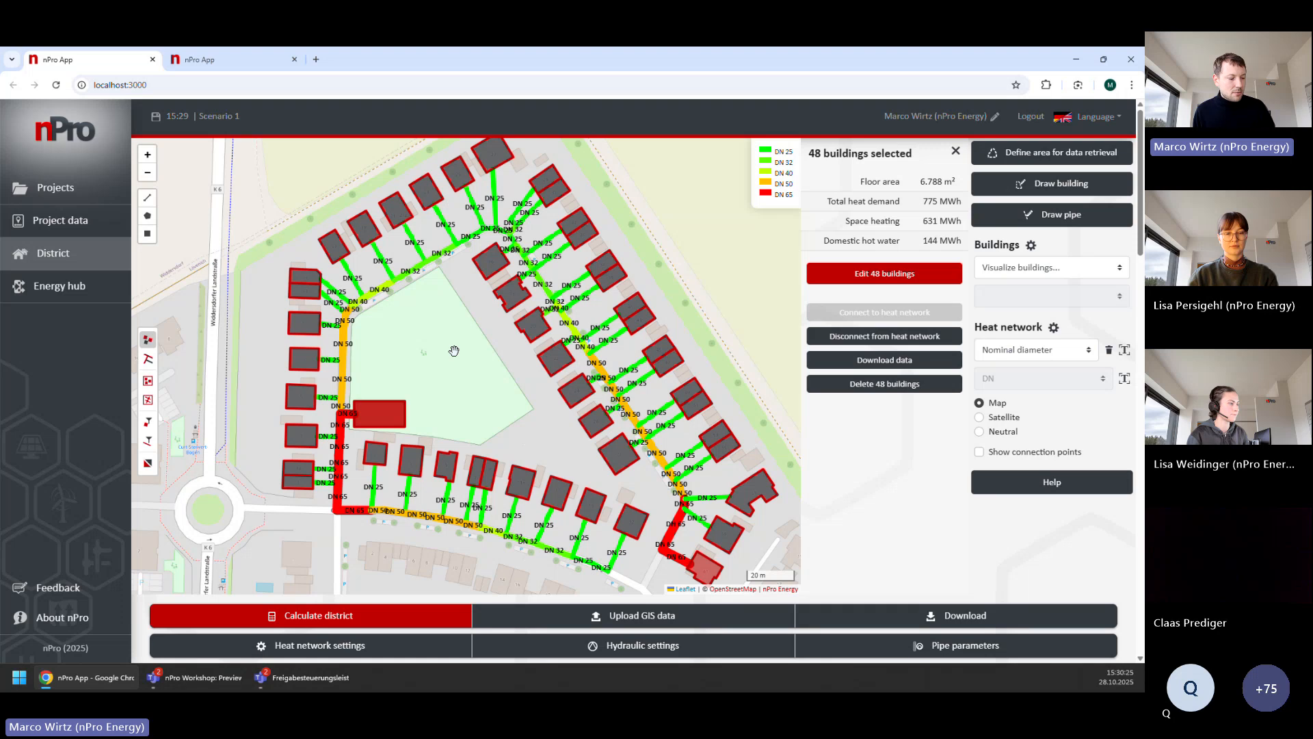
{"action": "key", "text": "ctrl+a"}
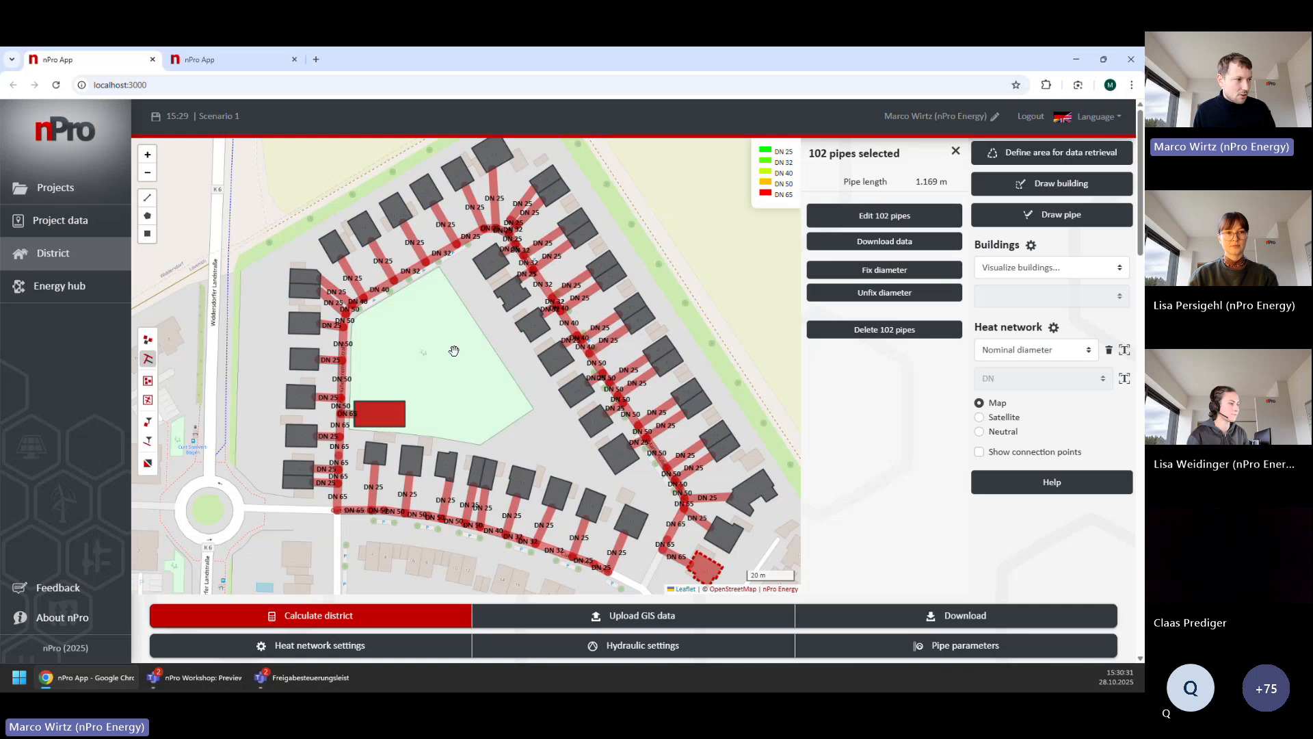
- Select the second, third and fourth buildings from the north in the western row and invert the building selection
{"action": "left_click_drag", "start_coordinate": [439, 356], "coordinate": [430, 358]}
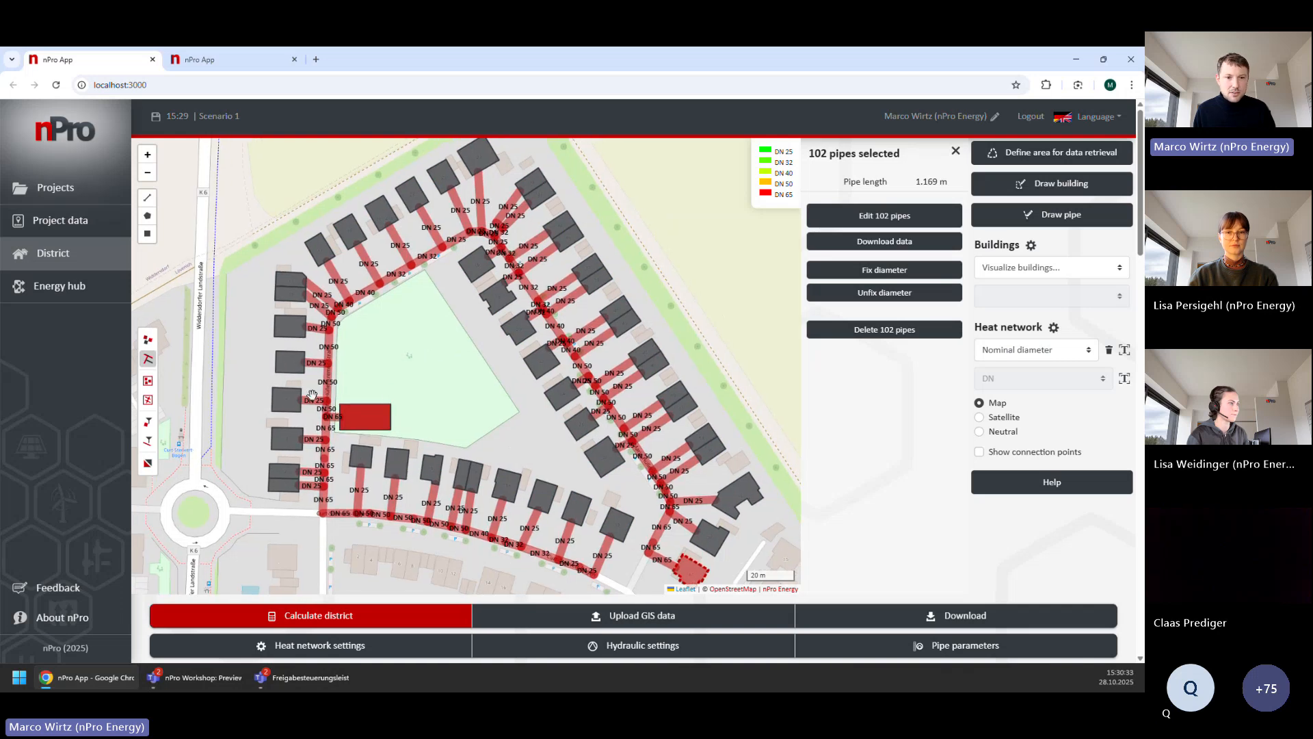
{"action": "left_click", "coordinate": [293, 400]}
{"action": "left_click", "coordinate": [293, 372], "text": "ctrl"}
{"action": "left_click", "coordinate": [291, 328], "text": "ctrl"}
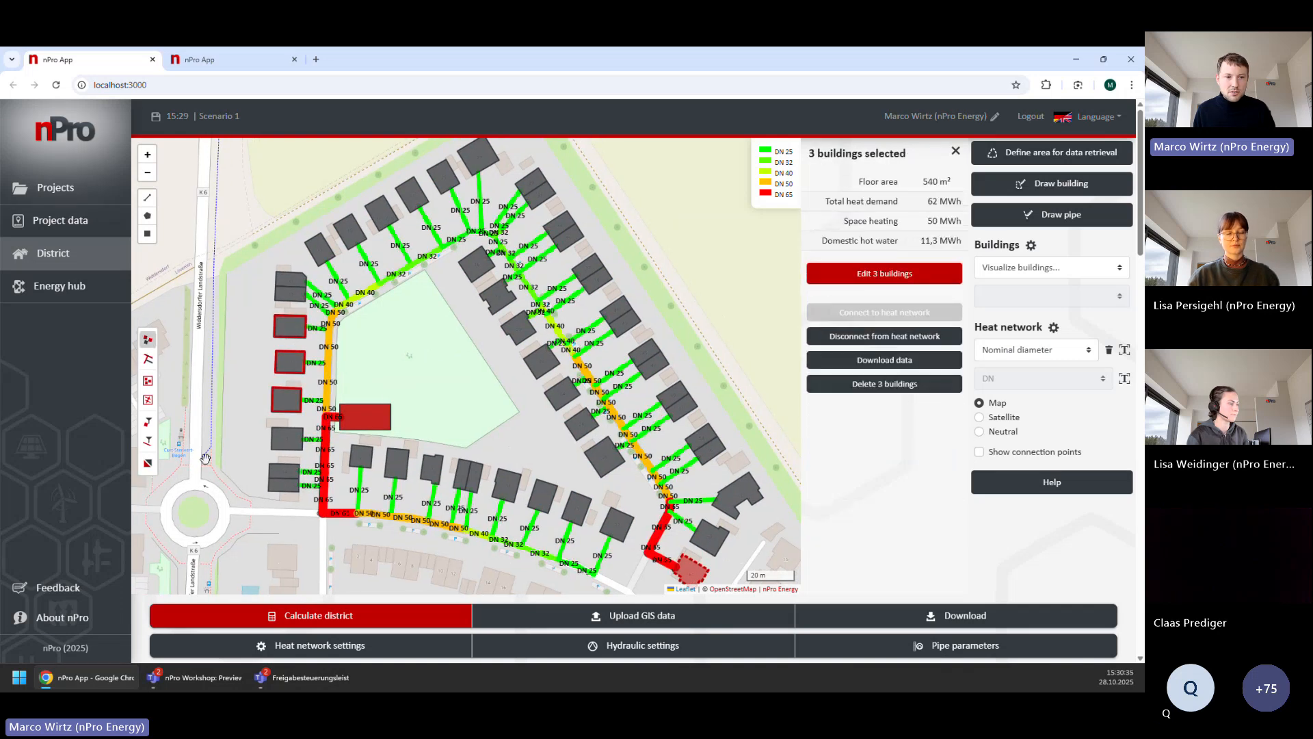
{"action": "left_click", "coordinate": [147, 467]}
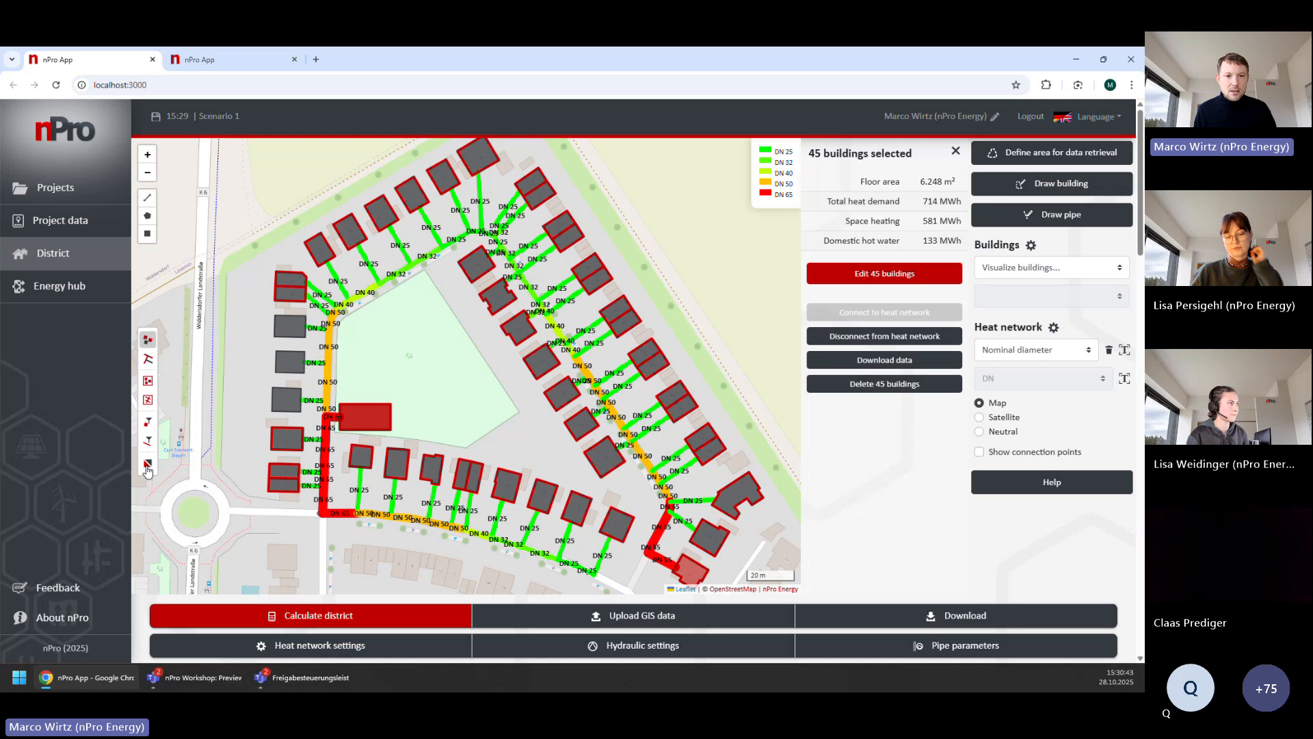
- Open the building editor for the second building from the north in the western row directly from the map and close it unchanged
{"action": "left_click", "coordinate": [284, 335]}
{"action": "scroll", "coordinate": [284, 334], "scroll_direction": "up", "scroll_amount": 2}
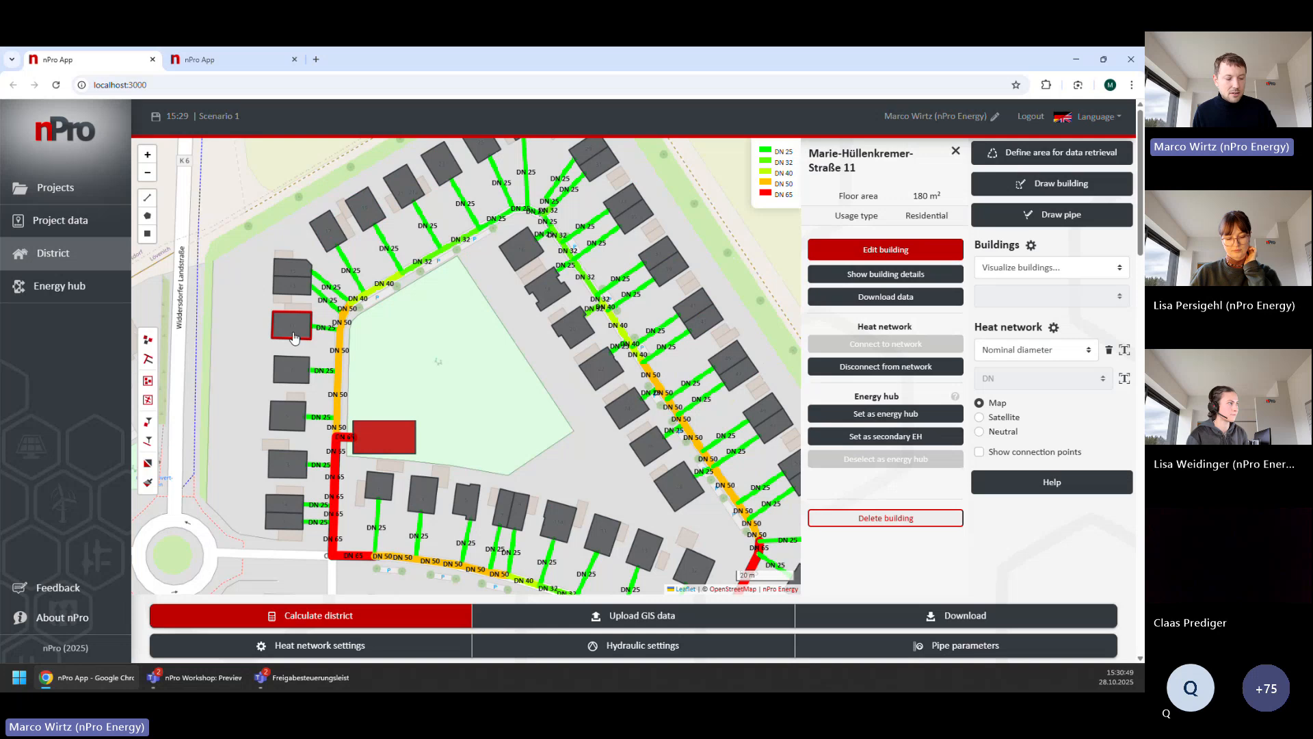
{"action": "double_click", "coordinate": [293, 335]}
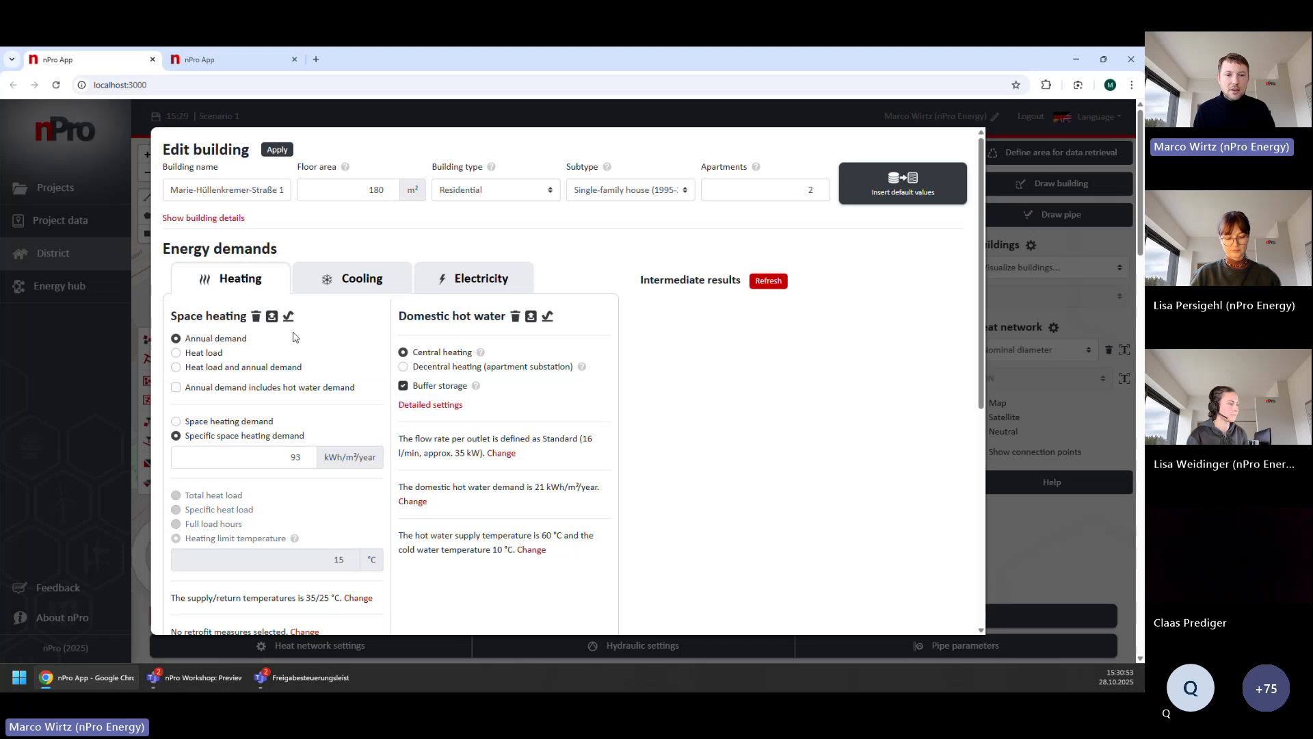
{"action": "left_click", "coordinate": [92, 395]}
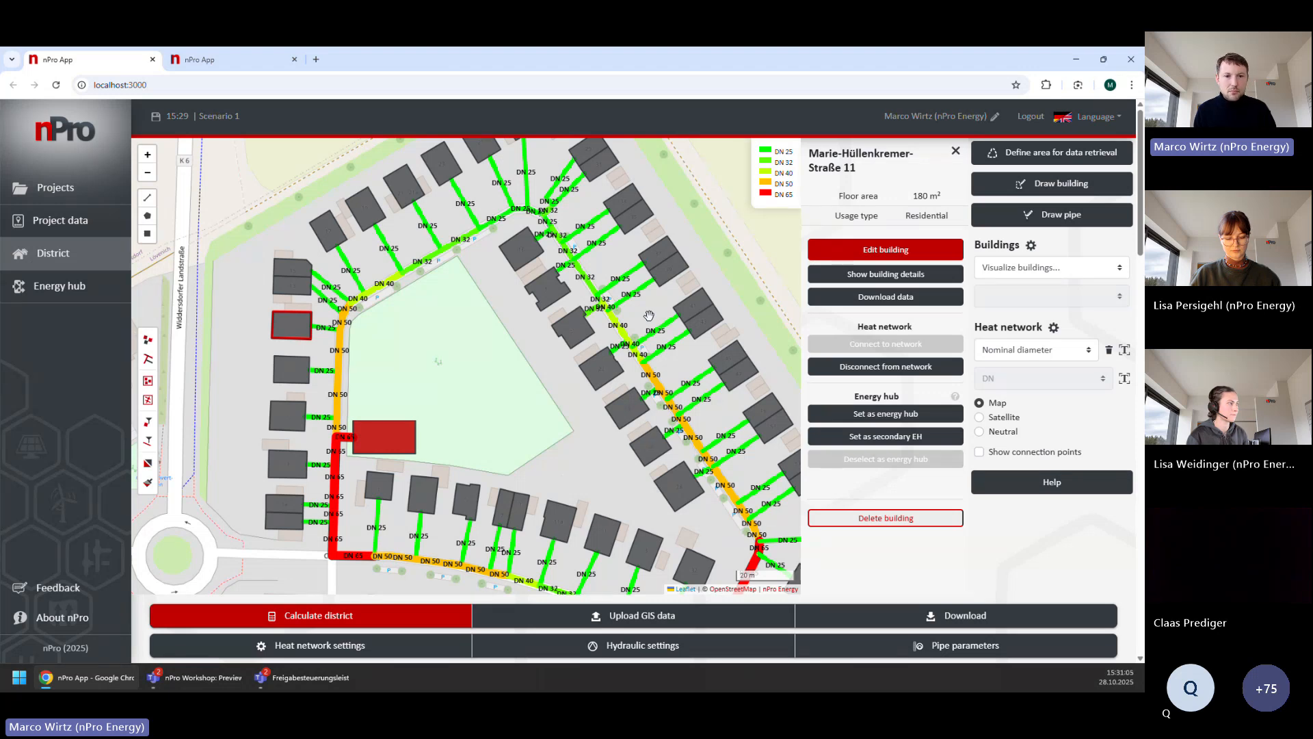
- Add the two neighbouring buildings to the south to the selection, and clear the whole selection
{"action": "left_click", "coordinate": [281, 375], "text": "shift"}
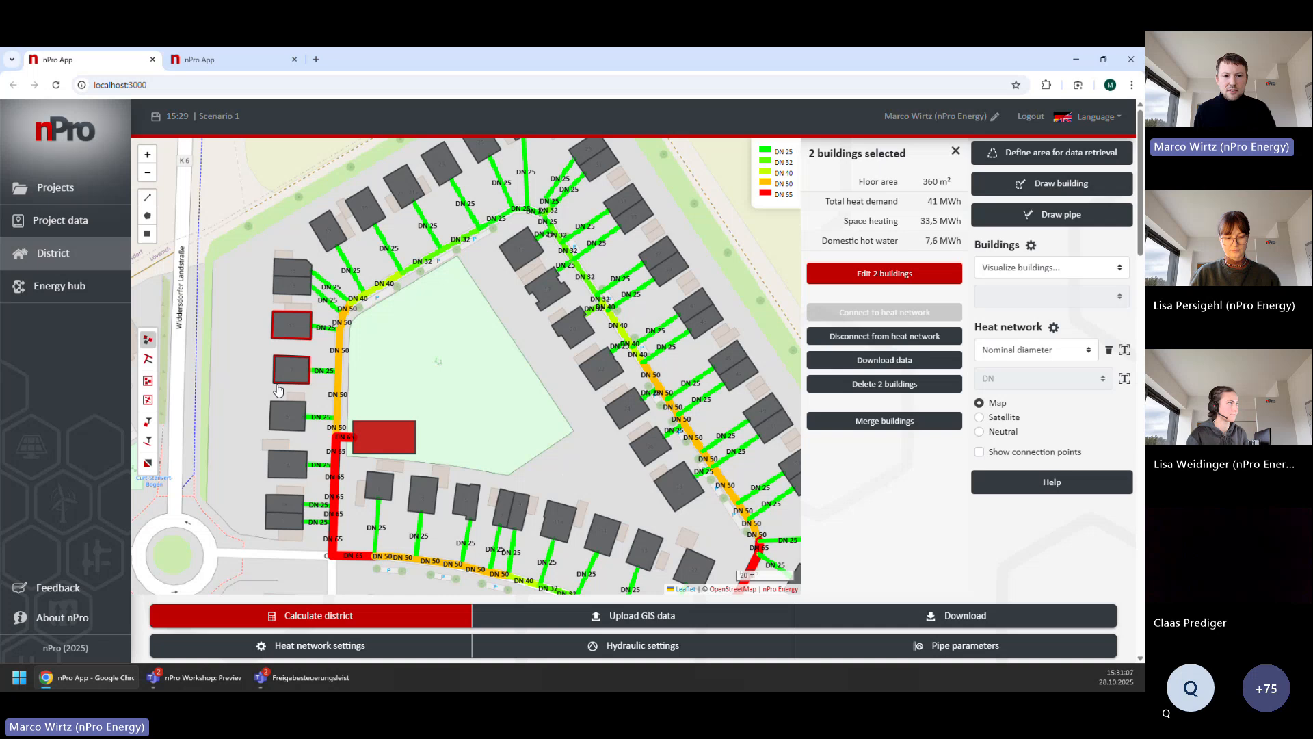
{"action": "left_click", "coordinate": [286, 420], "text": "shift"}
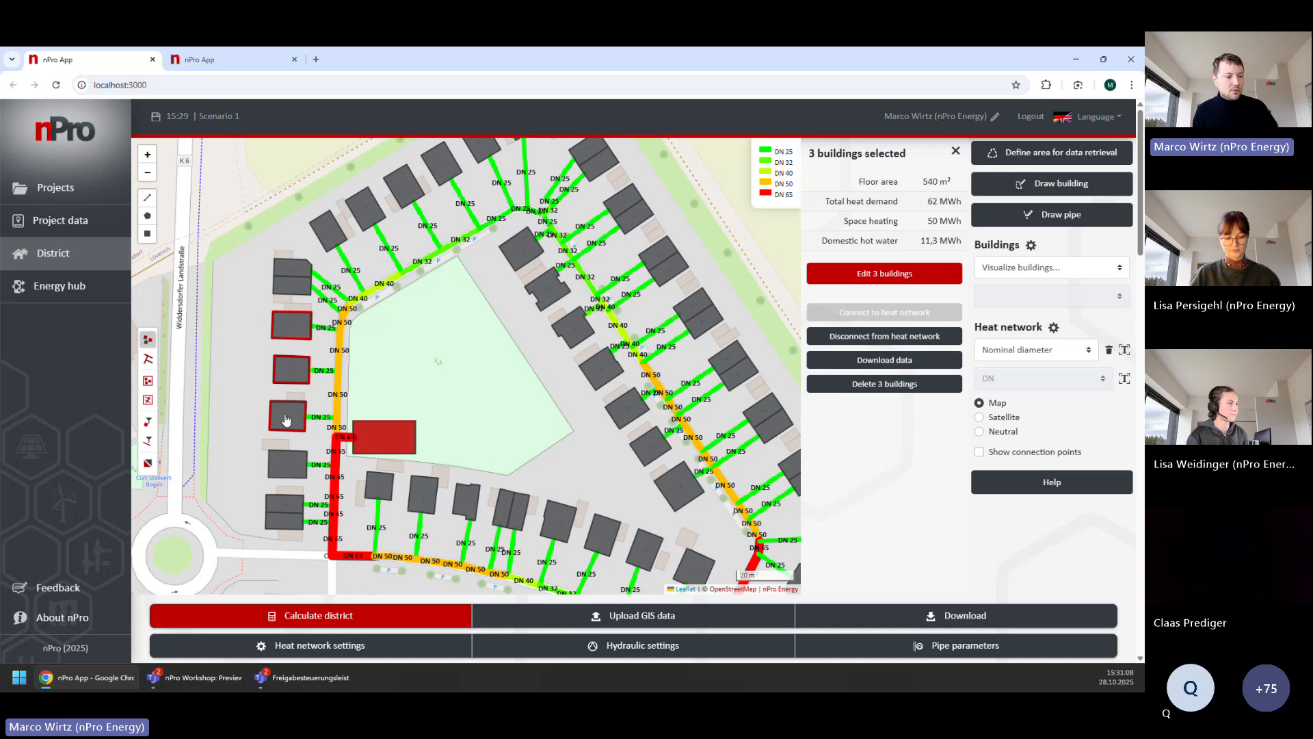
{"action": "left_click", "coordinate": [492, 386]}
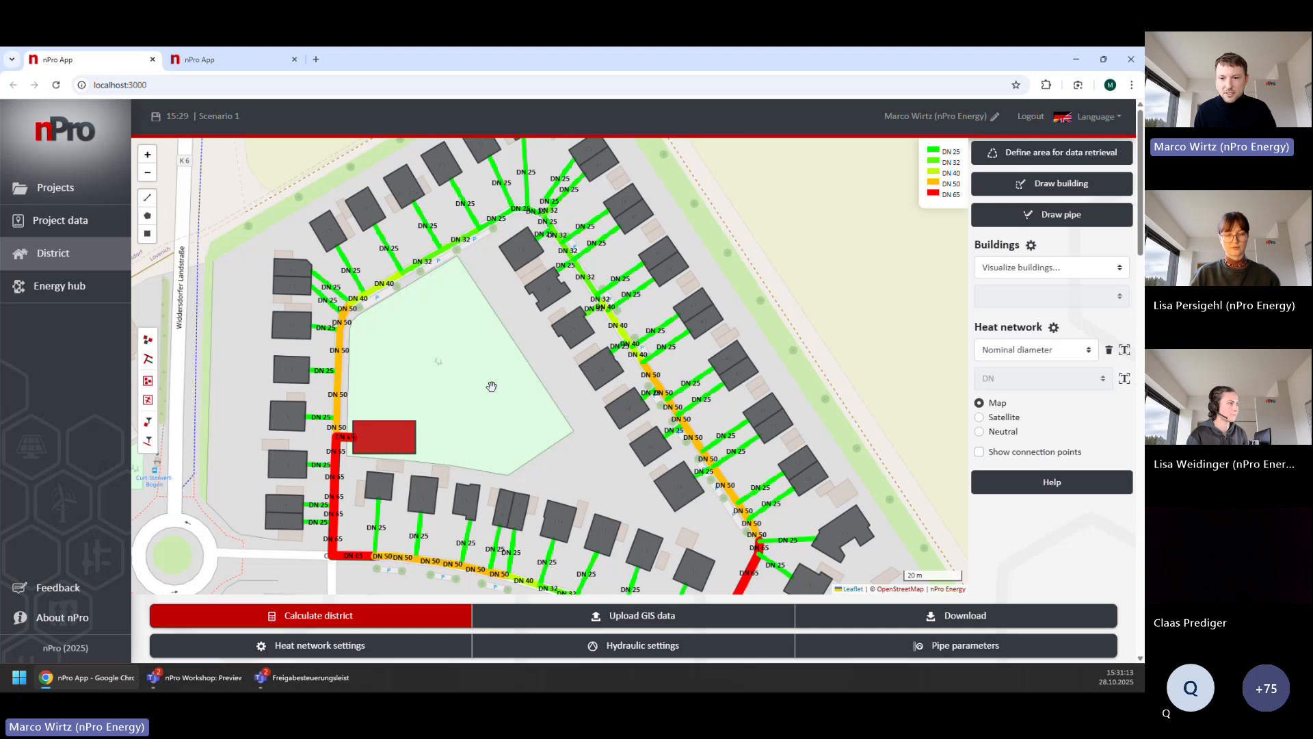
{"action": "scroll", "coordinate": [482, 380], "scroll_direction": "down", "scroll_amount": 1}
{"action": "left_click_drag", "start_coordinate": [479, 378], "coordinate": [450, 356]}
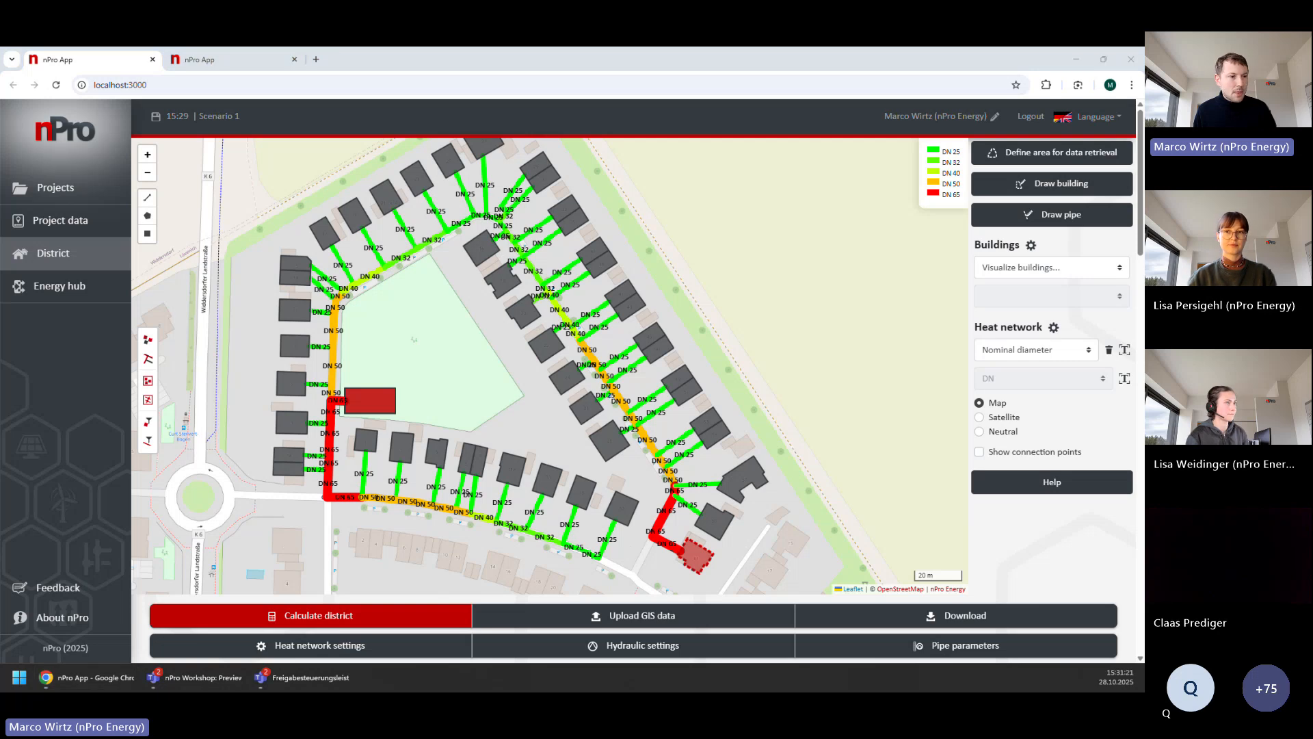
{"action": "left_click_drag", "start_coordinate": [429, 366], "coordinate": [430, 368]}
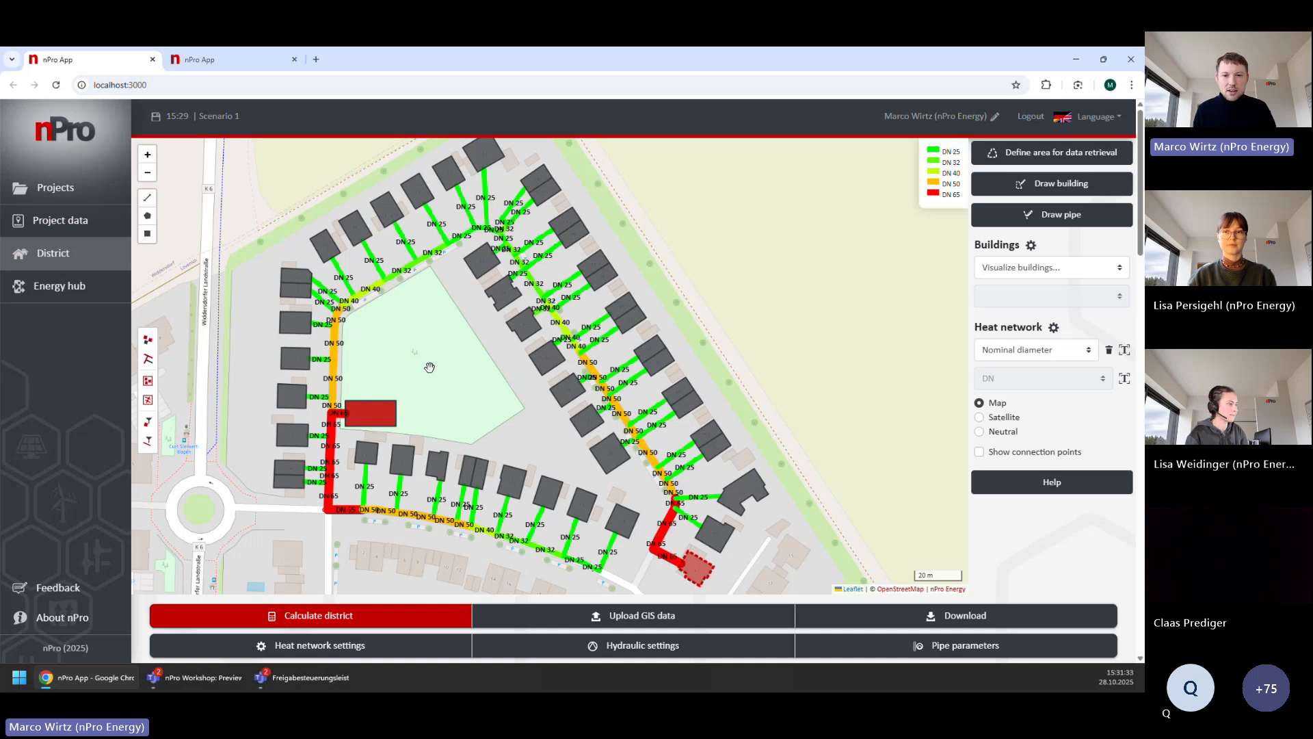
- Select the residential building midway along the row east of the green area and show its building details
{"action": "left_click", "coordinate": [551, 363]}
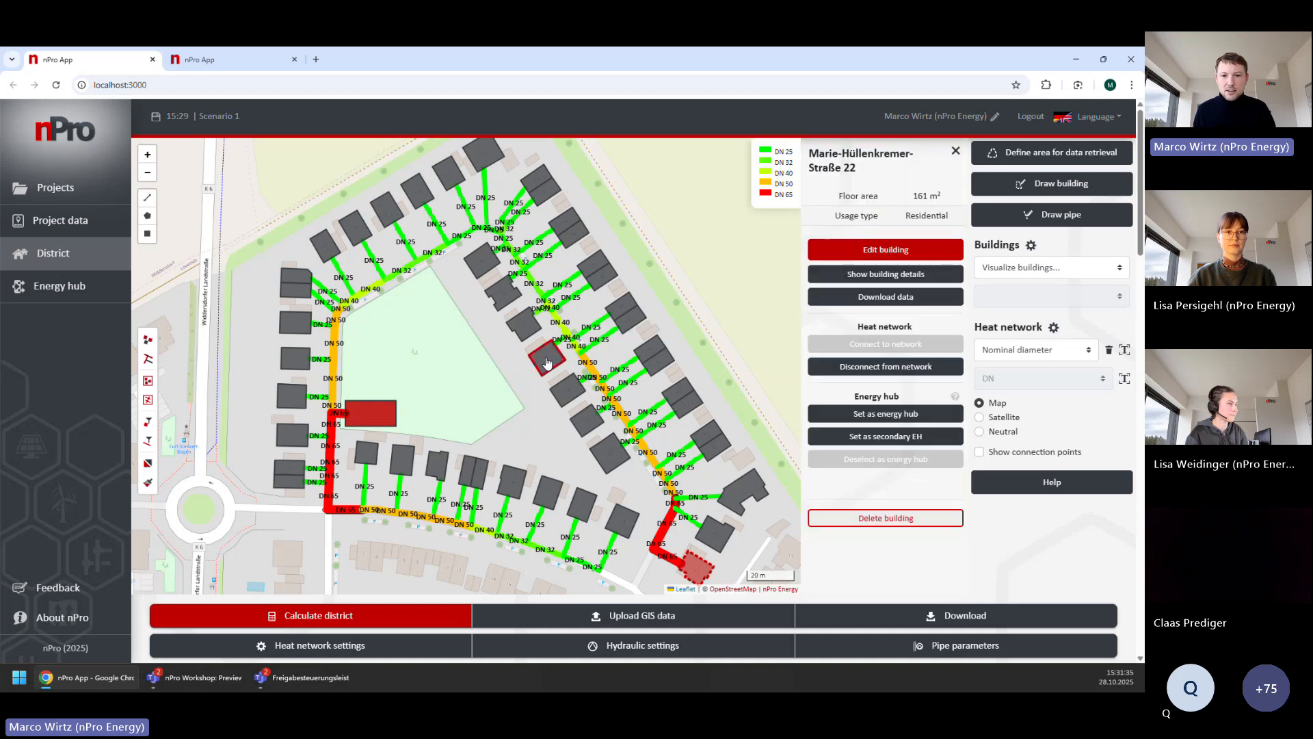
{"action": "scroll", "coordinate": [547, 362], "scroll_direction": "up", "scroll_amount": 1}
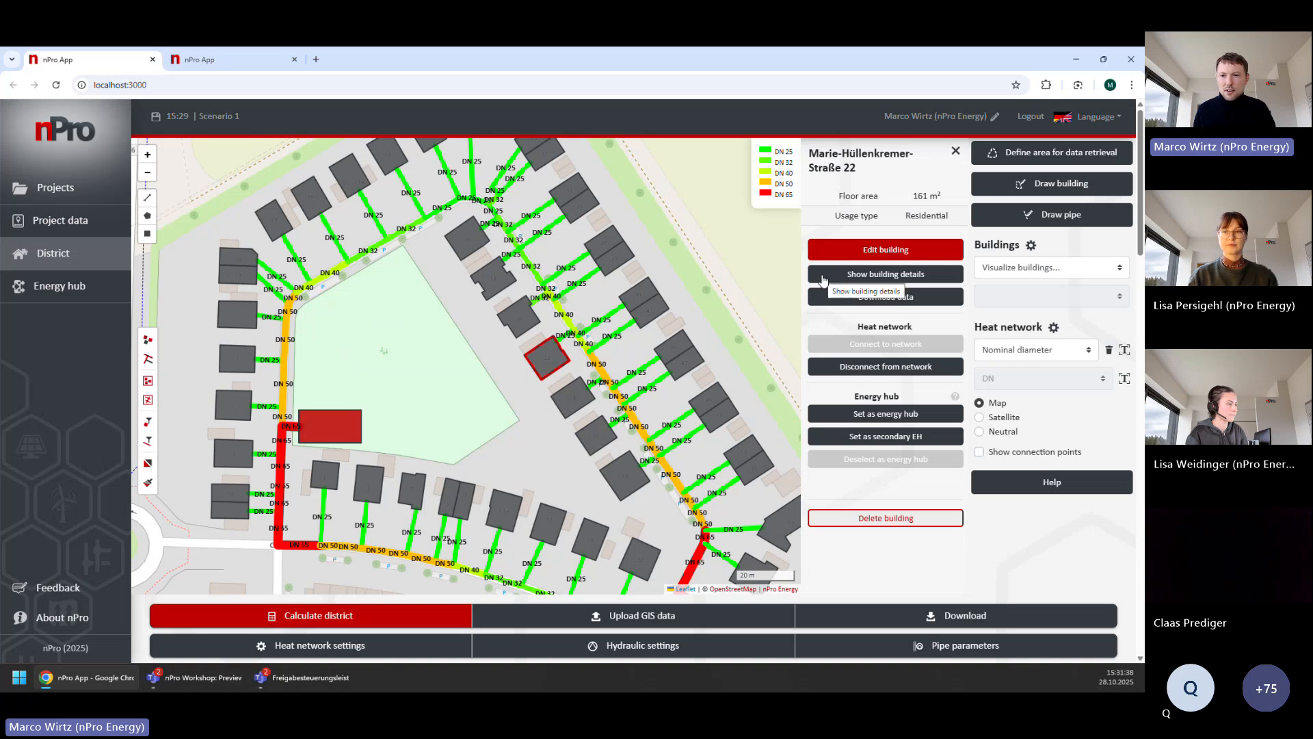
{"action": "left_click", "coordinate": [823, 276]}
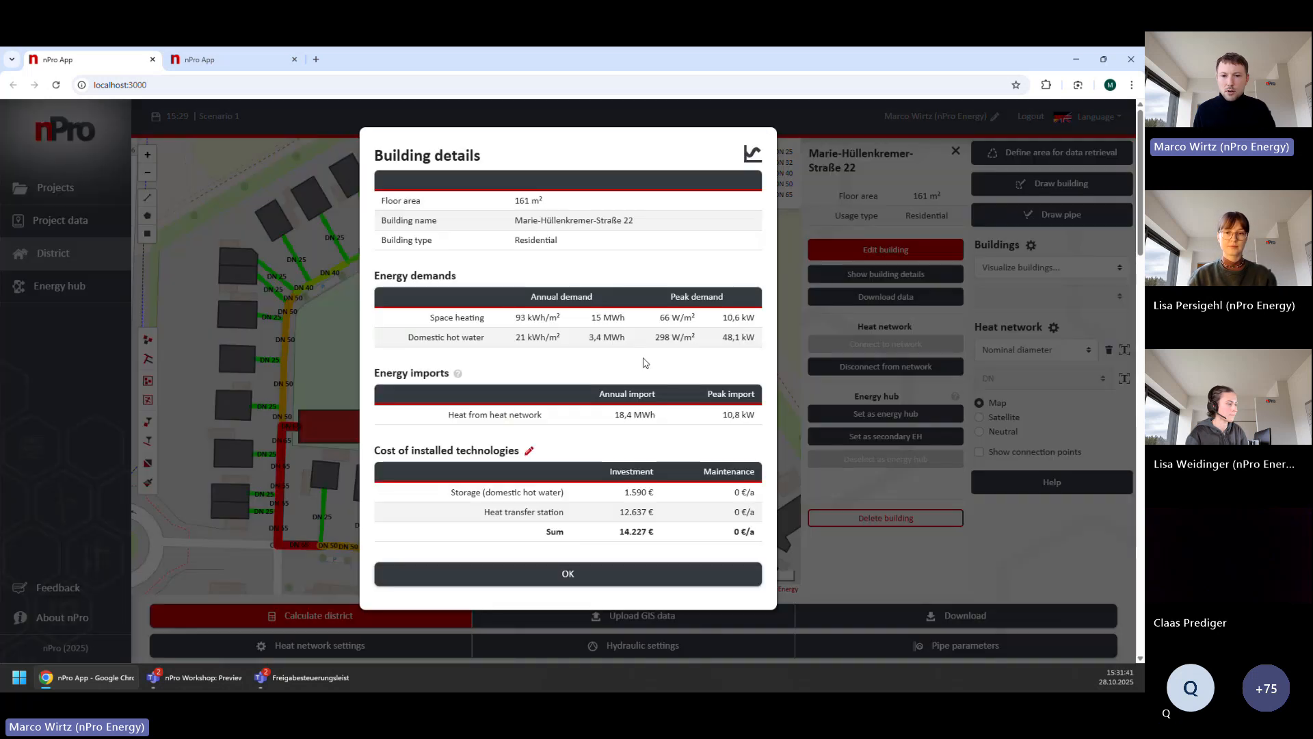
- Open the cost parameters for all buildings and review the domestic hot water storage's capacity-dependent investment costs
{"action": "left_click", "coordinate": [530, 453]}
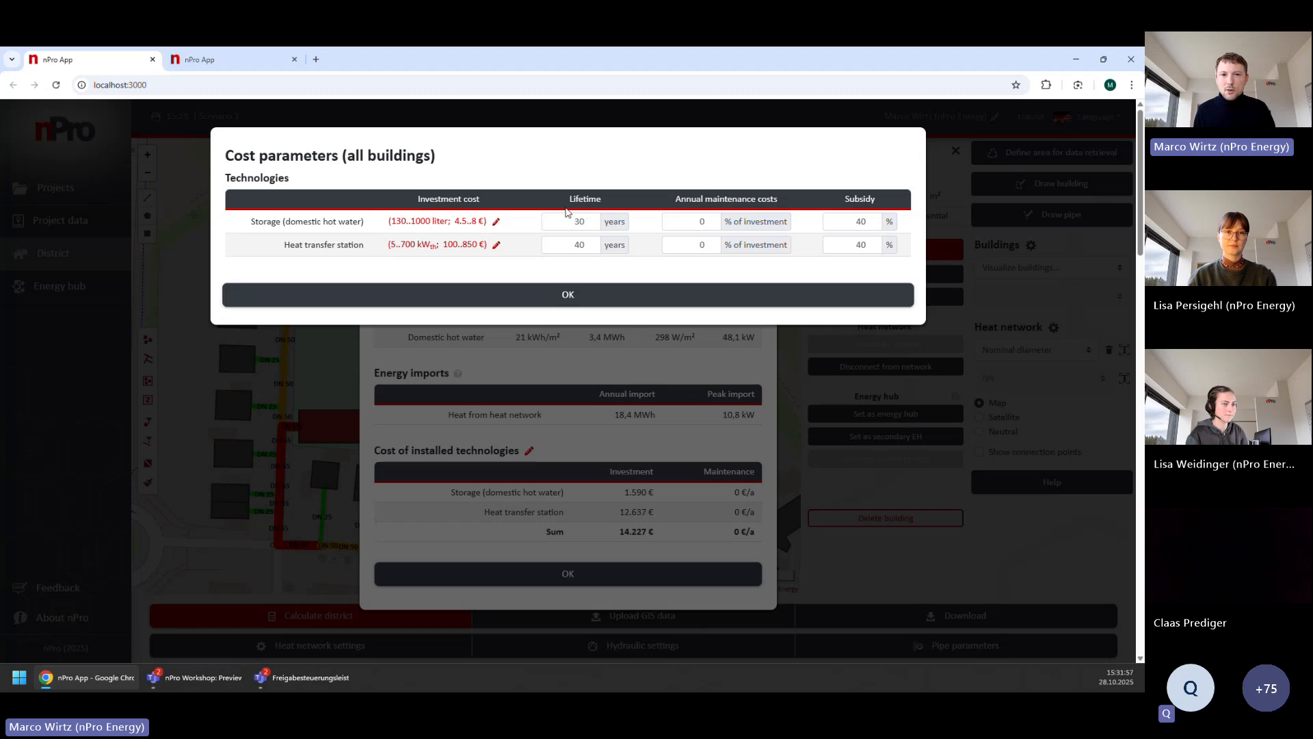
{"action": "left_click_drag", "start_coordinate": [414, 199], "coordinate": [488, 201]}
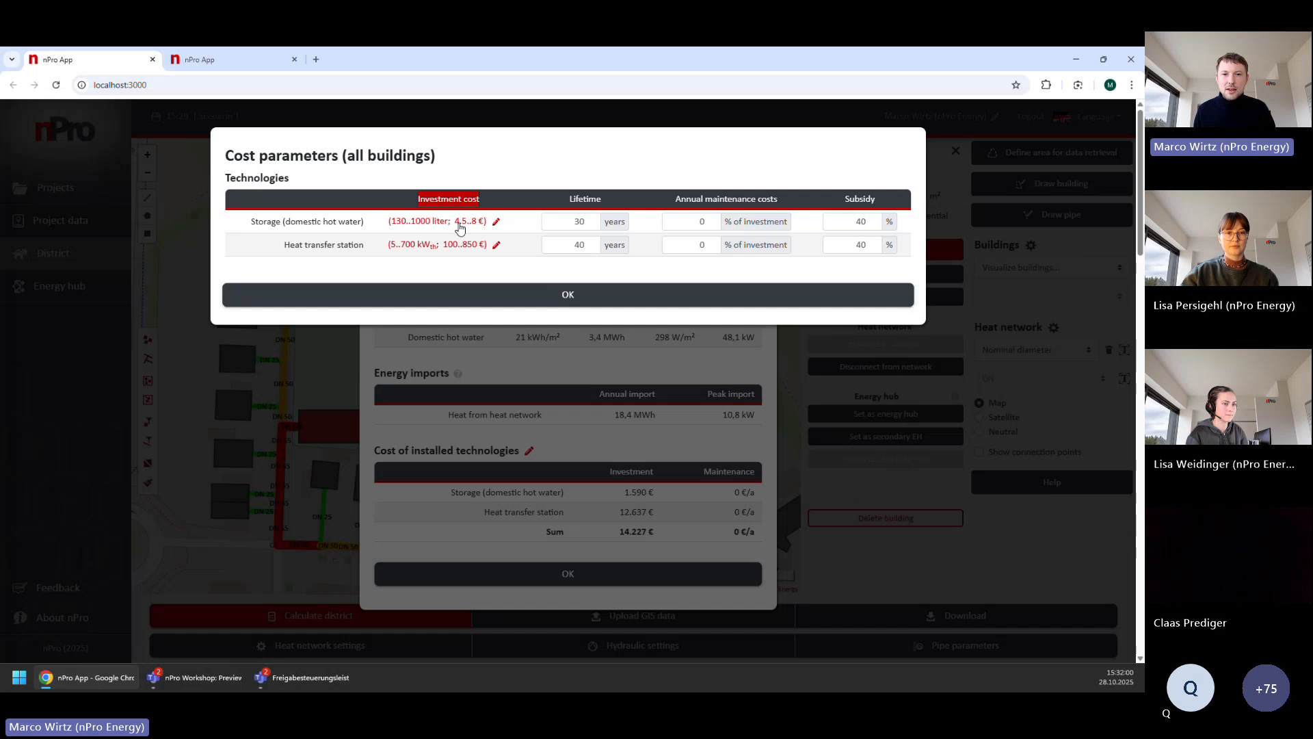
{"action": "left_click", "coordinate": [461, 226]}
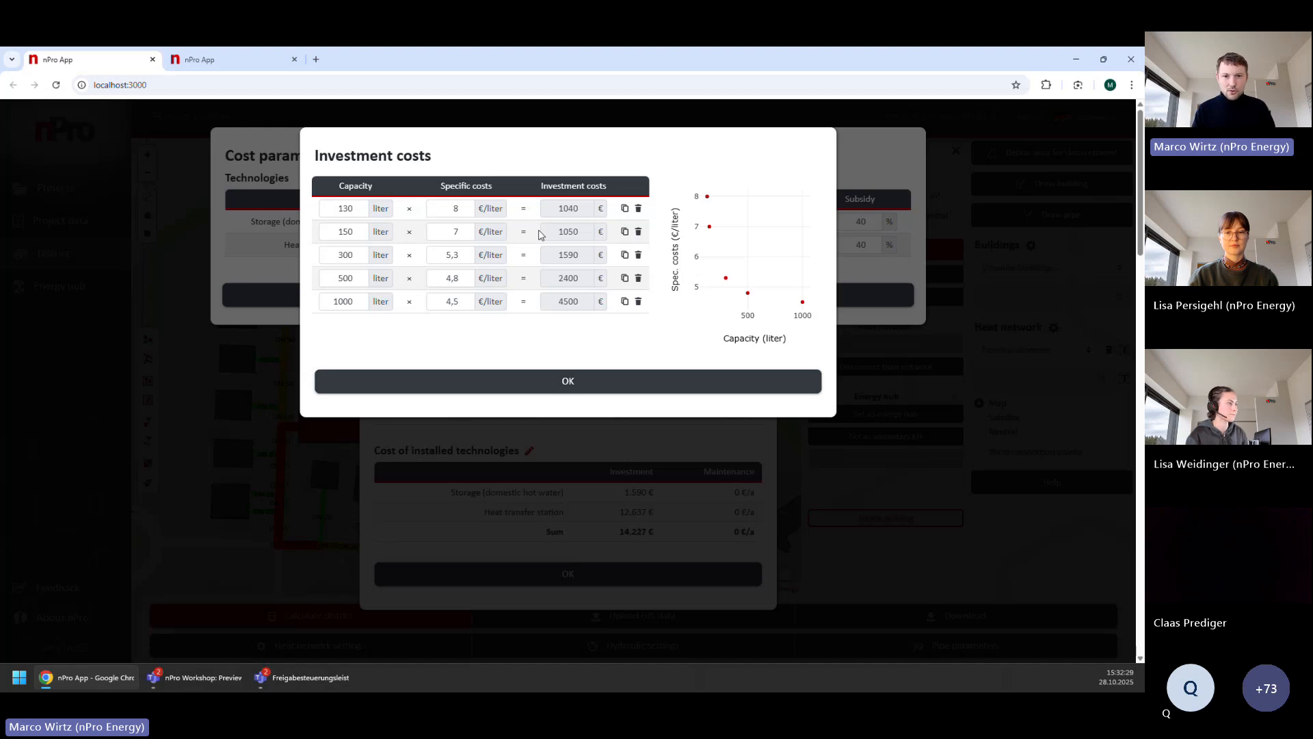
{"action": "left_click", "coordinate": [637, 375]}
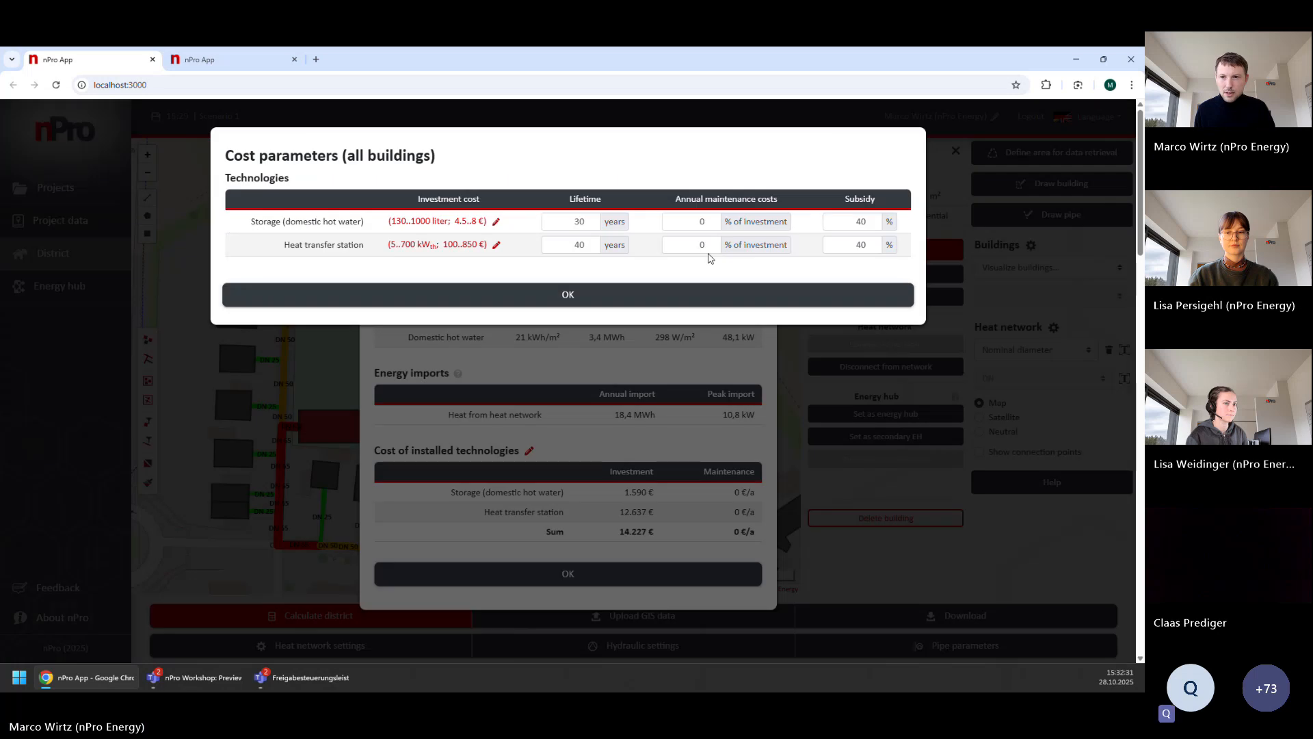
- Examine the subsidy parameter for the building technologies, and close the cost parameters and building details without changes
{"action": "left_click_drag", "start_coordinate": [841, 204], "coordinate": [886, 200]}
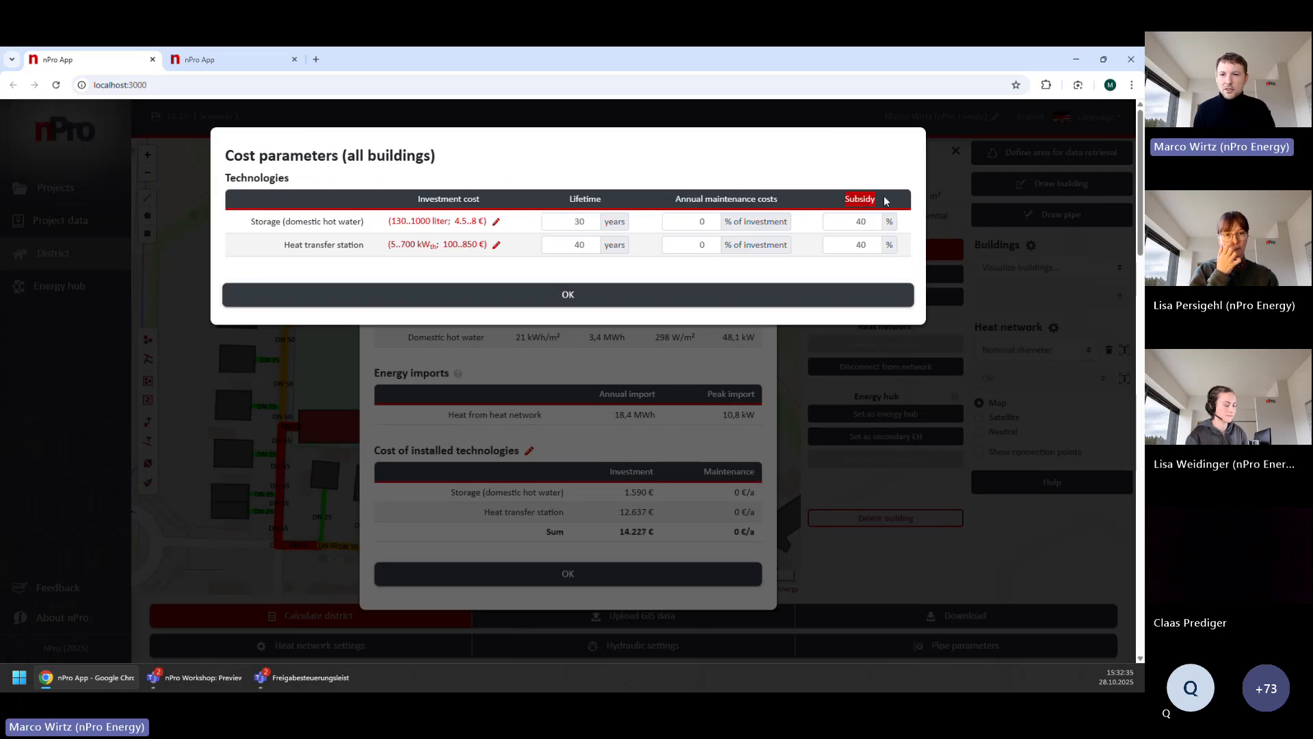
{"action": "double_click", "coordinate": [861, 221]}
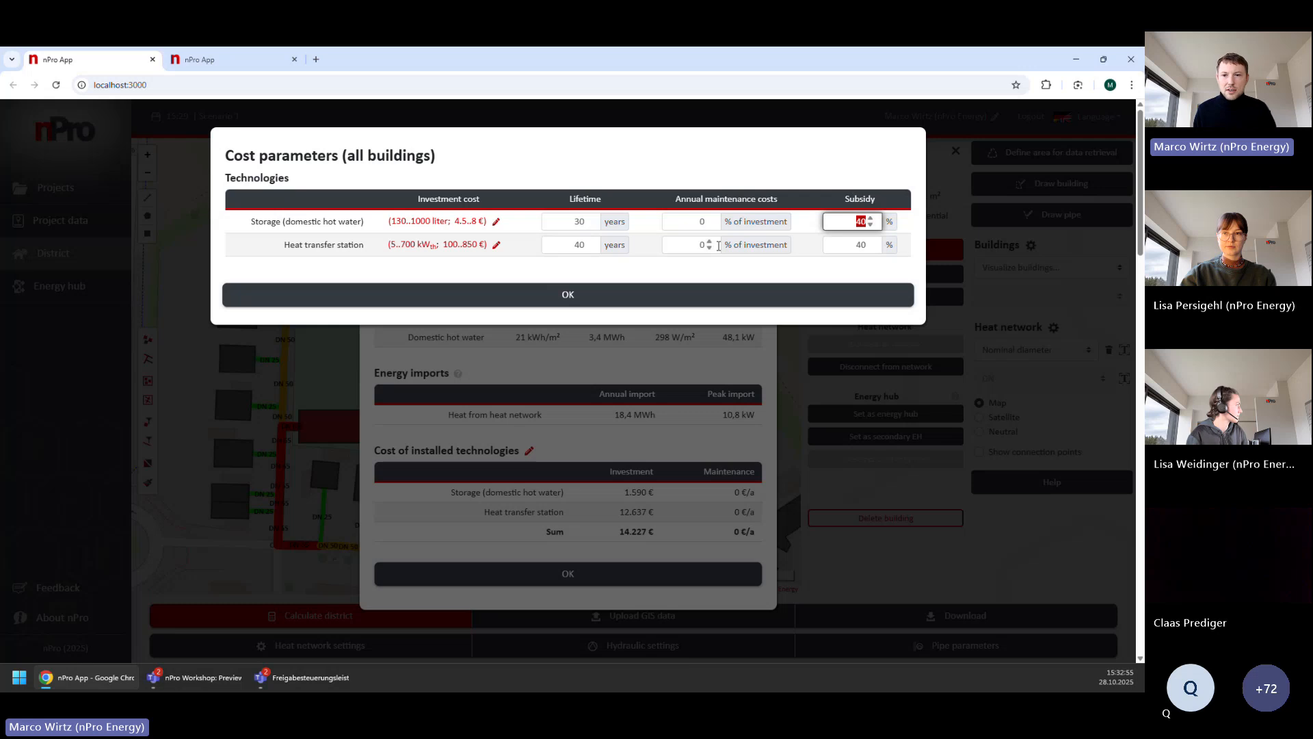
{"action": "left_click", "coordinate": [680, 293]}
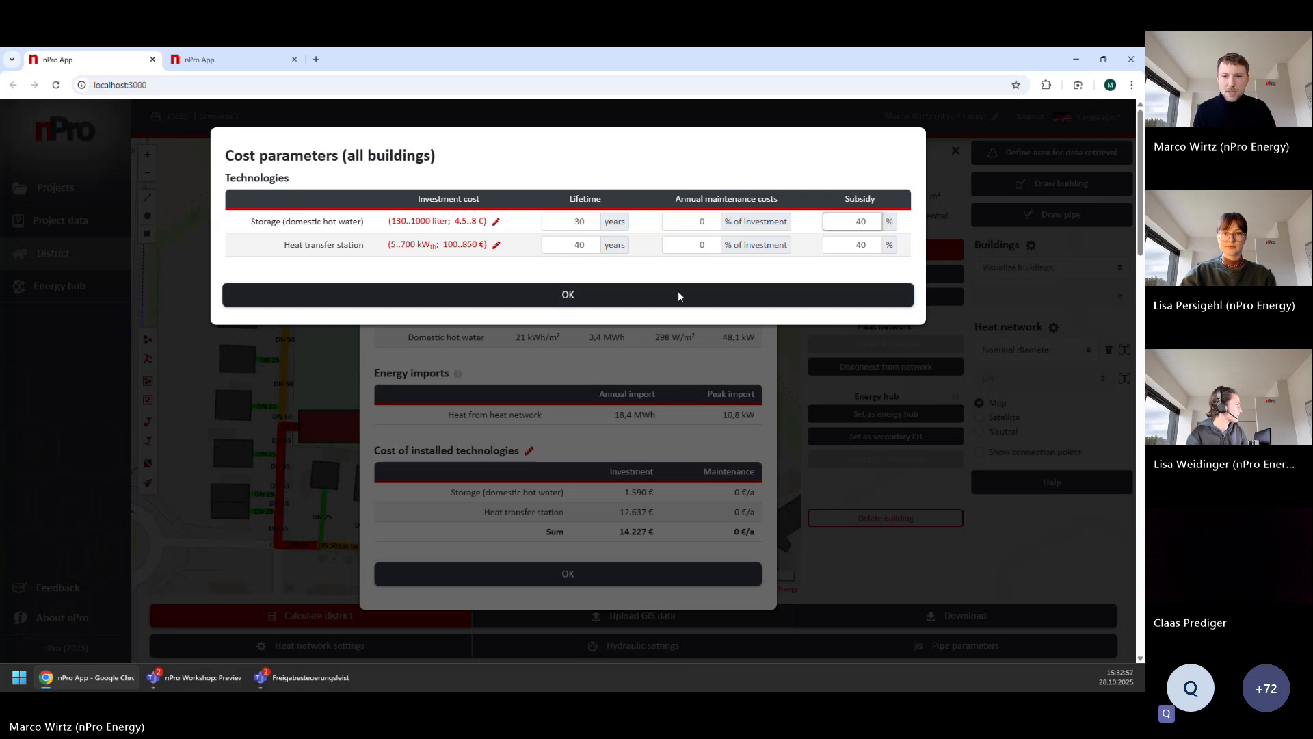
{"action": "left_click", "coordinate": [918, 567]}
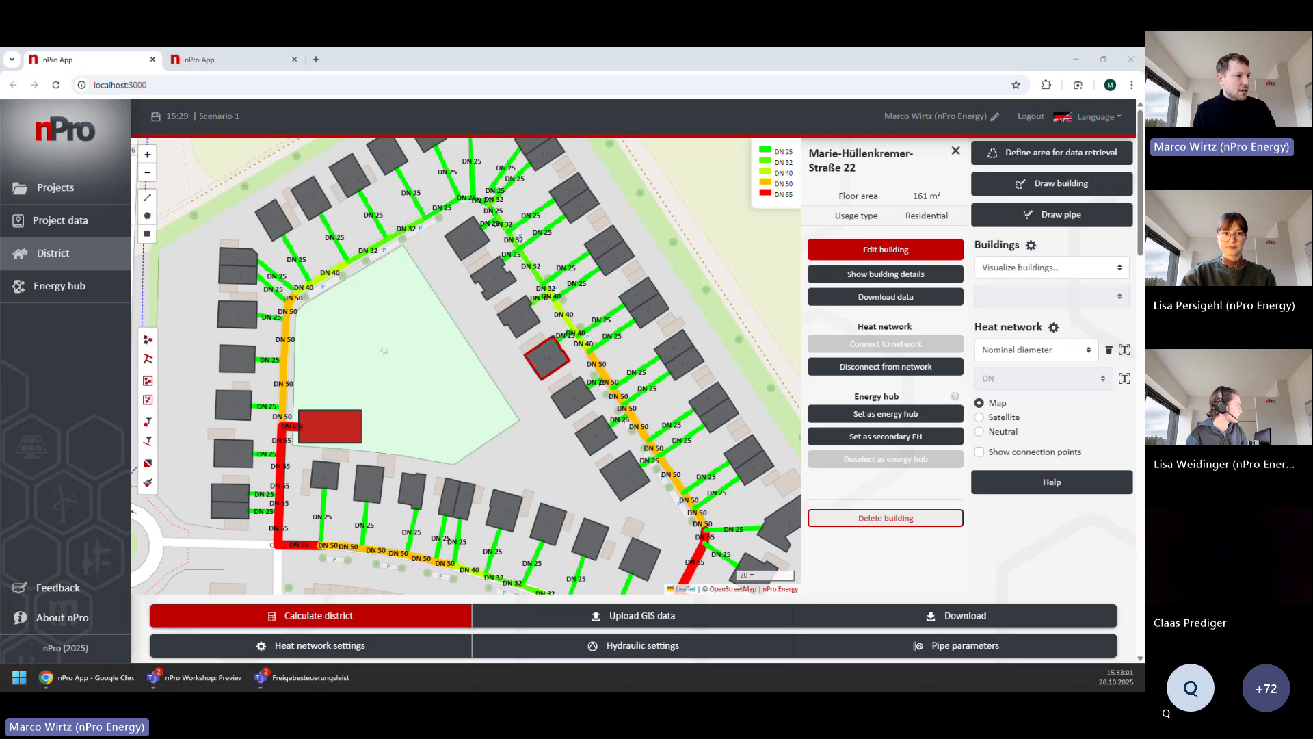
- Open the energy hub and review its system diagram, technology selection, energy demands and energy import settings
{"action": "left_click", "coordinate": [113, 291]}
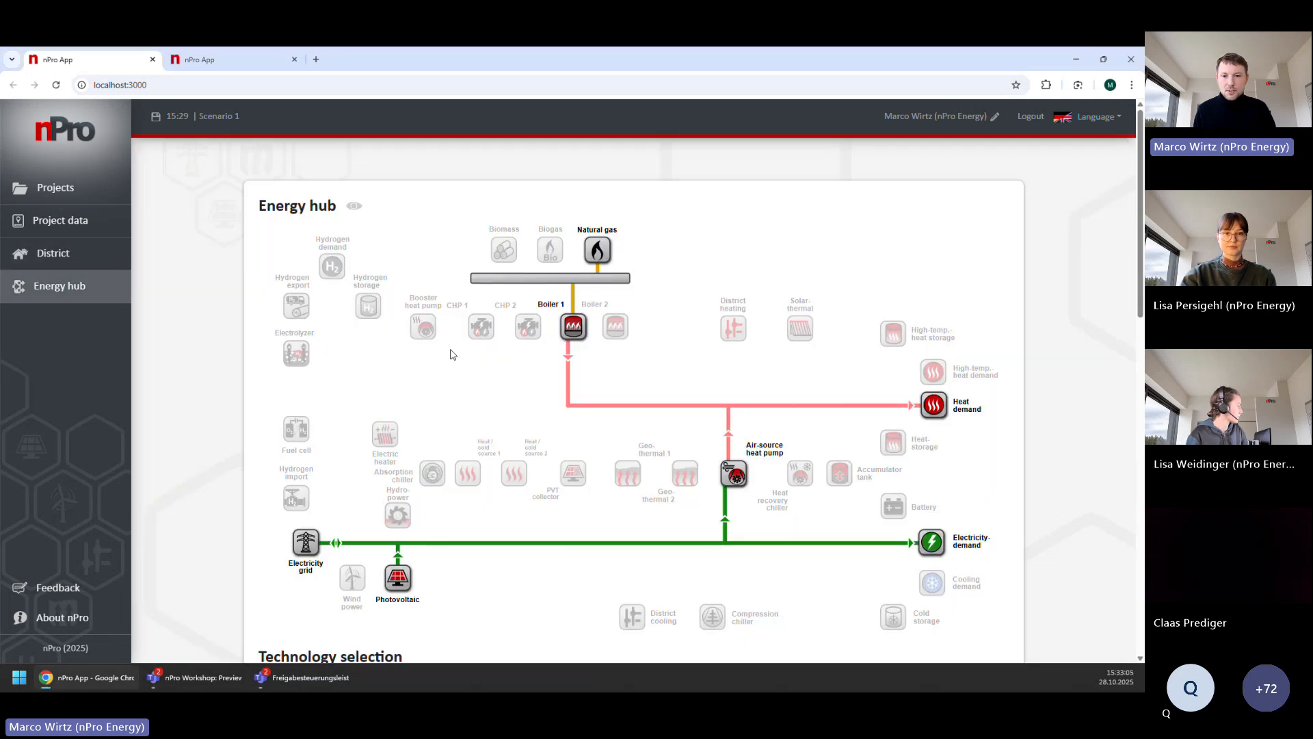
{"action": "scroll", "coordinate": [479, 357], "scroll_direction": "down", "scroll_amount": 1}
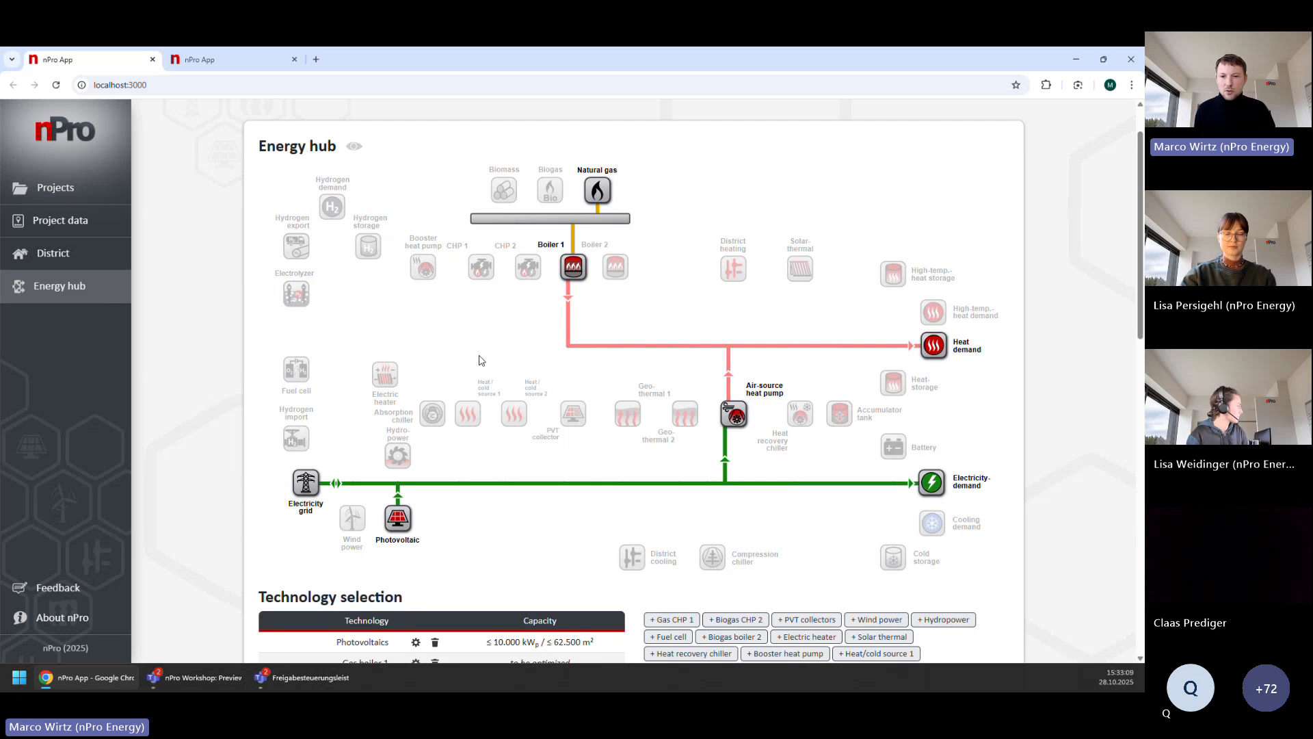
{"action": "scroll", "coordinate": [481, 360], "scroll_direction": "down", "scroll_amount": 1}
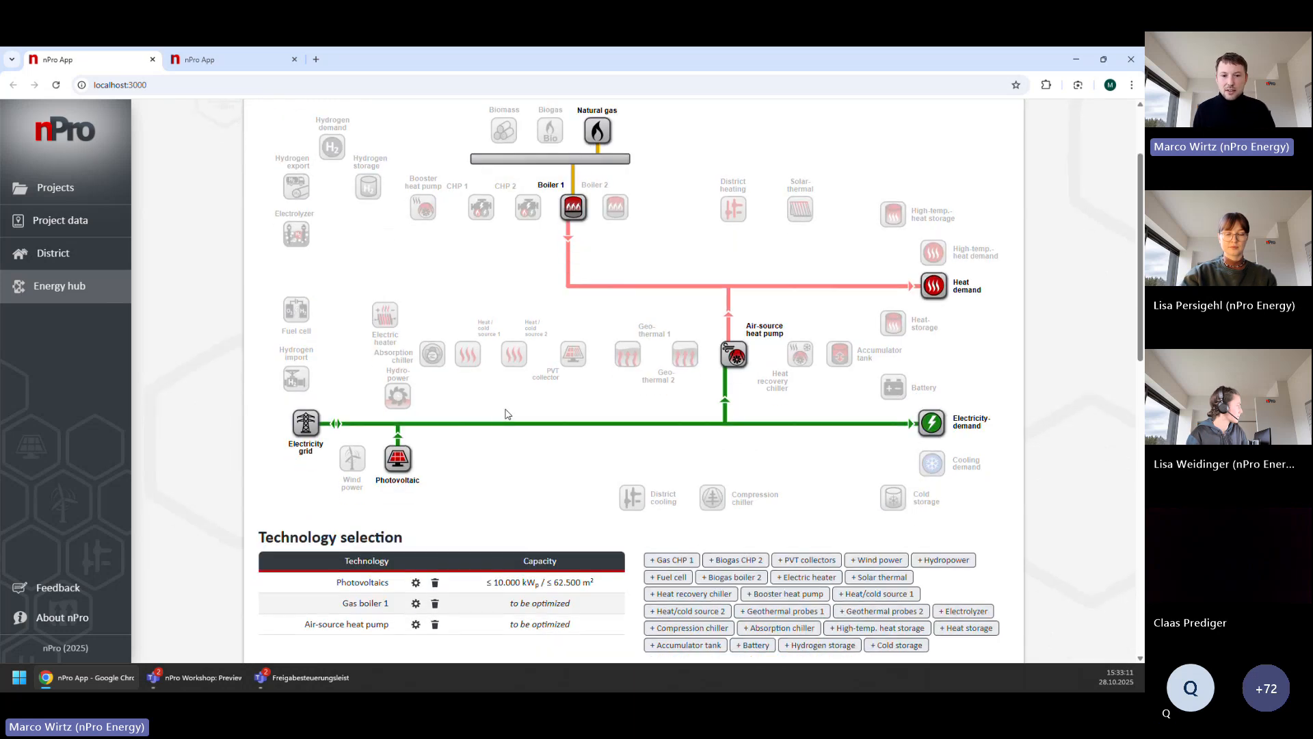
{"action": "scroll", "coordinate": [506, 410], "scroll_direction": "down", "scroll_amount": 6}
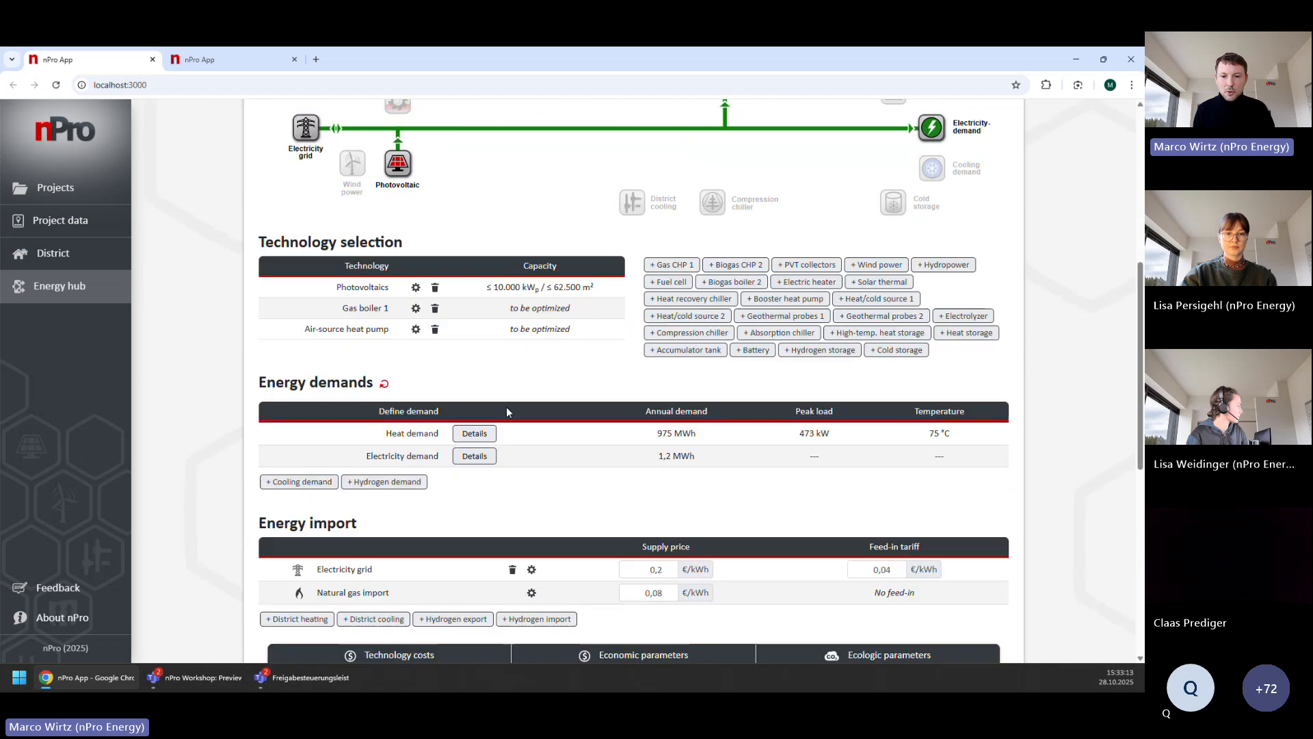
- Open the energy hub's technology costs and examine the subsidy parameters of the air-source heat pump and gas boiler 1
{"action": "scroll", "coordinate": [506, 407], "scroll_direction": "down", "scroll_amount": 3}
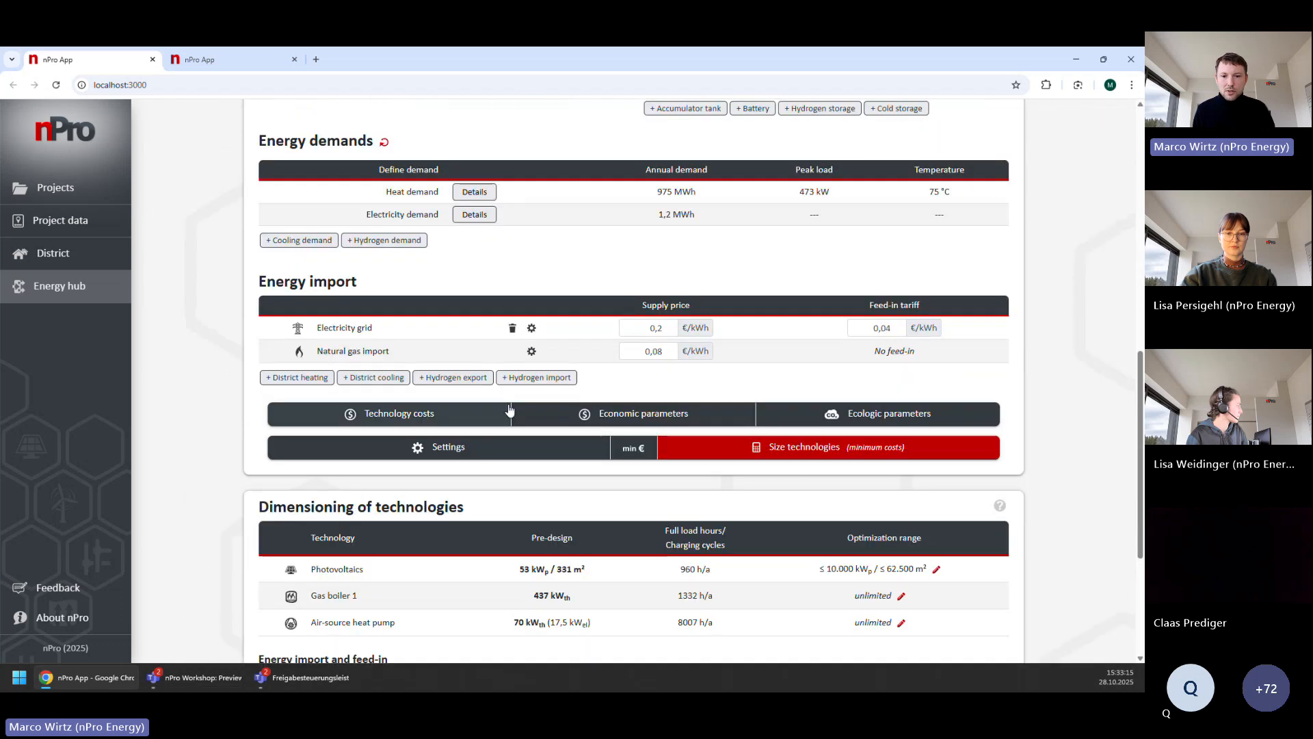
{"action": "left_click", "coordinate": [455, 415]}
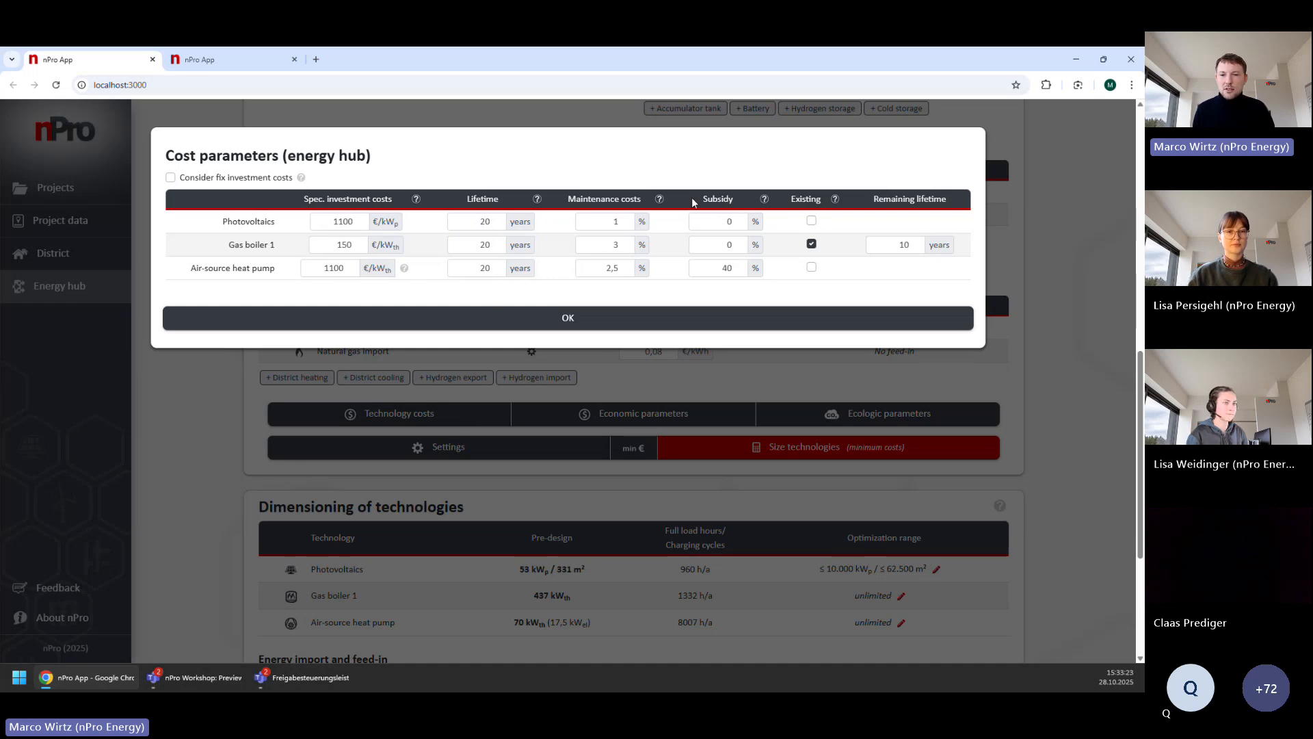
{"action": "left_click_drag", "start_coordinate": [702, 201], "coordinate": [736, 202]}
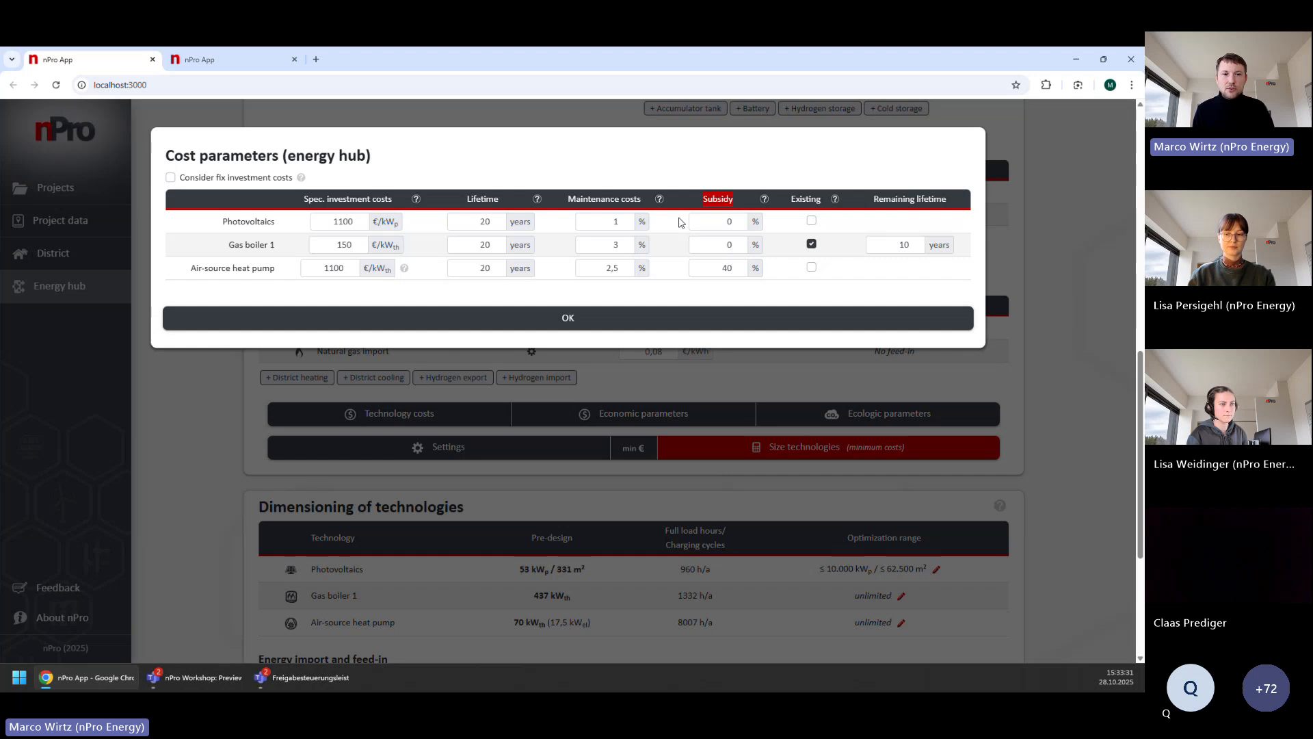
{"action": "left_click_drag", "start_coordinate": [185, 269], "coordinate": [279, 270]}
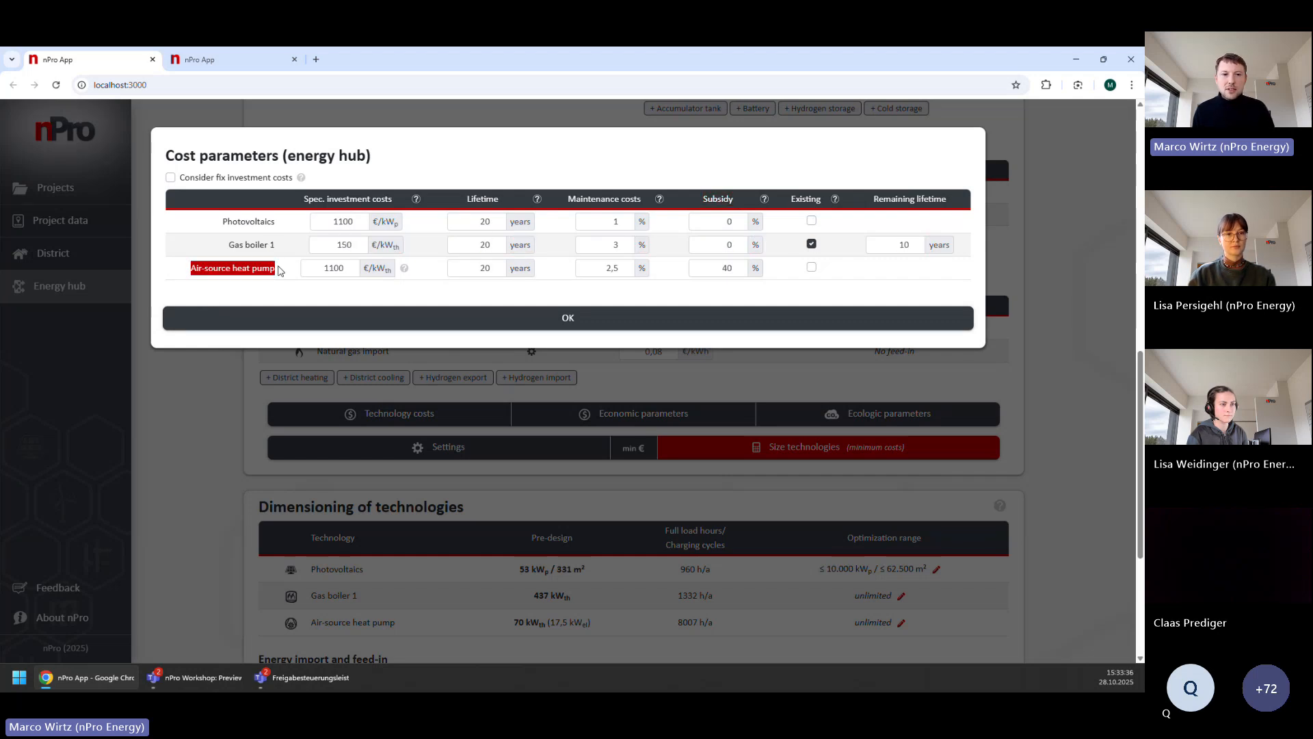
{"action": "double_click", "coordinate": [726, 269]}
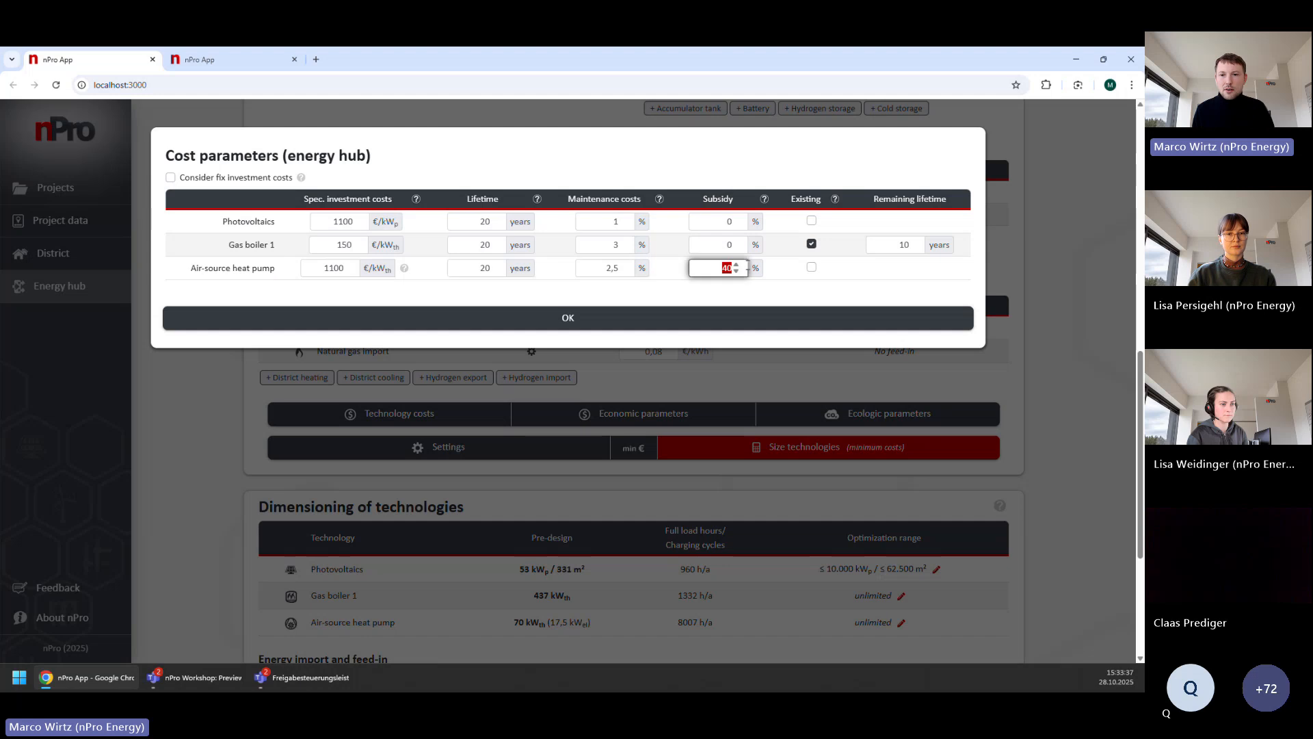
{"action": "left_click_drag", "start_coordinate": [228, 248], "coordinate": [279, 249]}
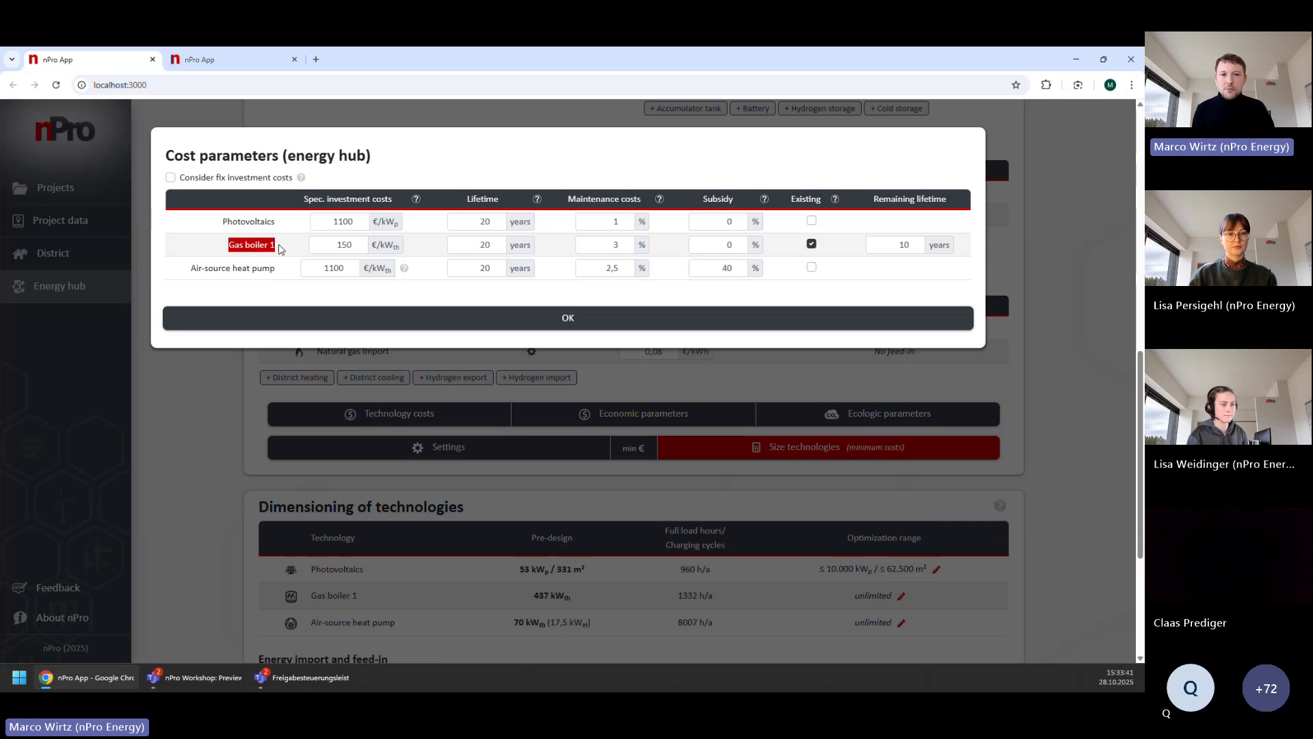
{"action": "double_click", "coordinate": [739, 239]}
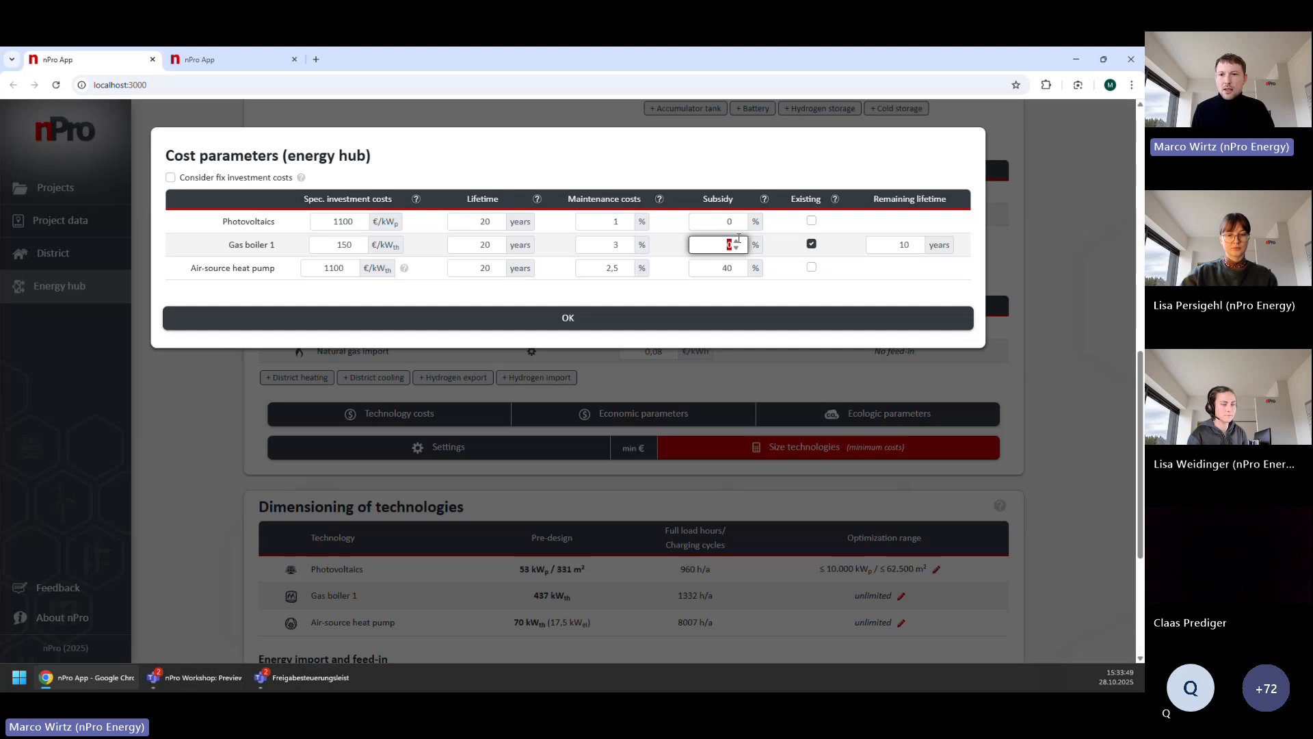
- Examine the existing-equipment option and gas boiler 1's remaining lifetime, and close the cost parameters without changes
{"action": "double_click", "coordinate": [821, 199]}
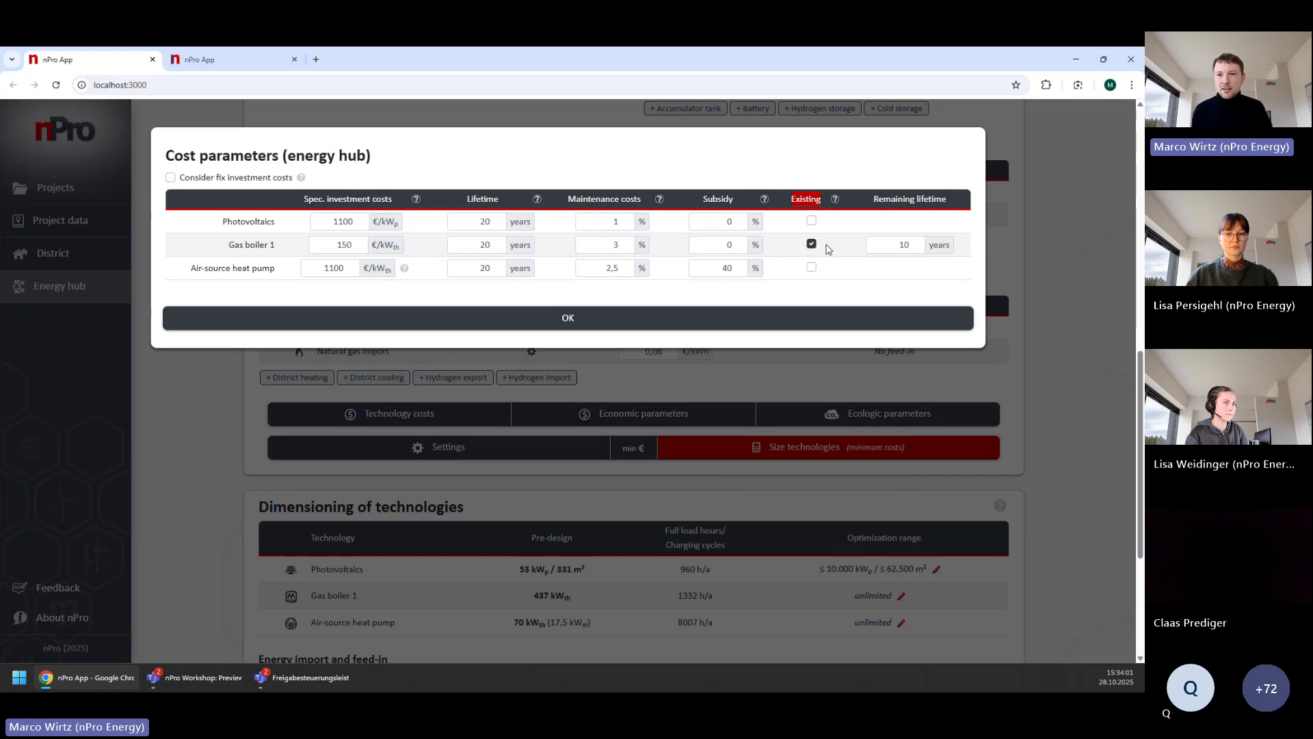
{"action": "double_click", "coordinate": [914, 245]}
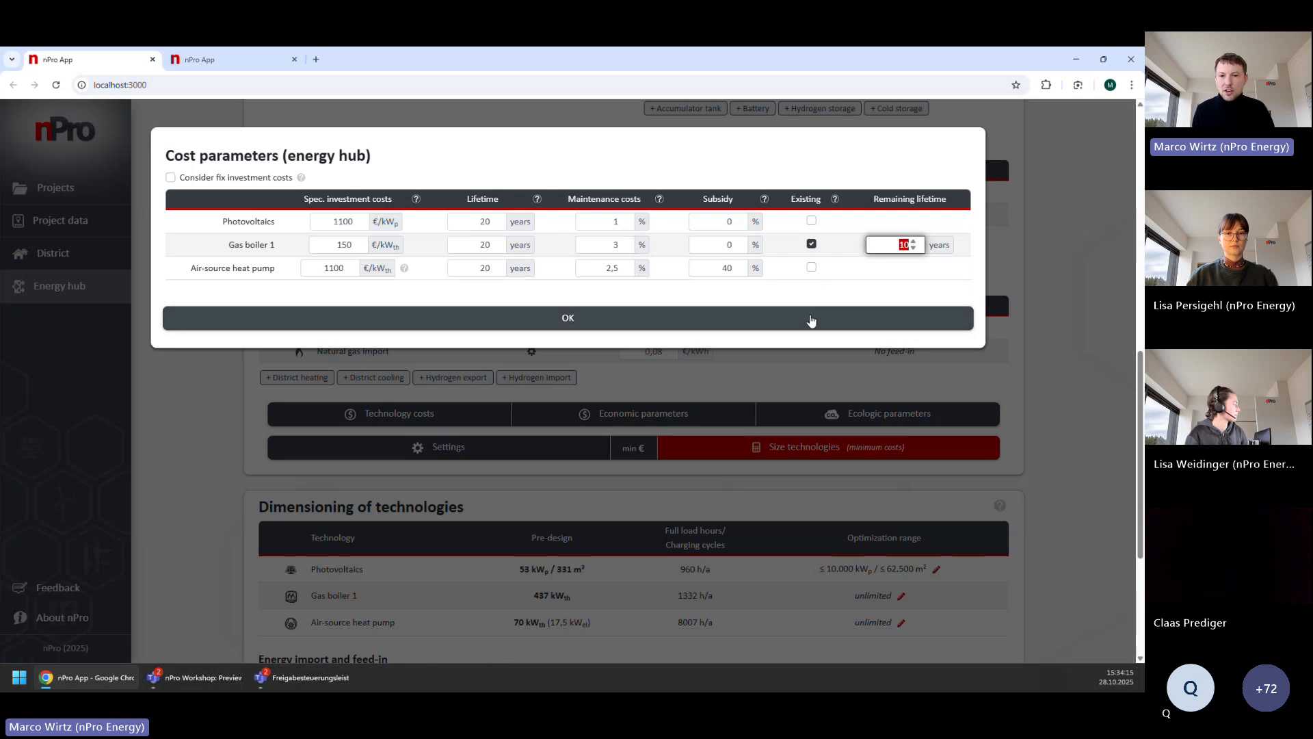
{"action": "left_click", "coordinate": [812, 321]}
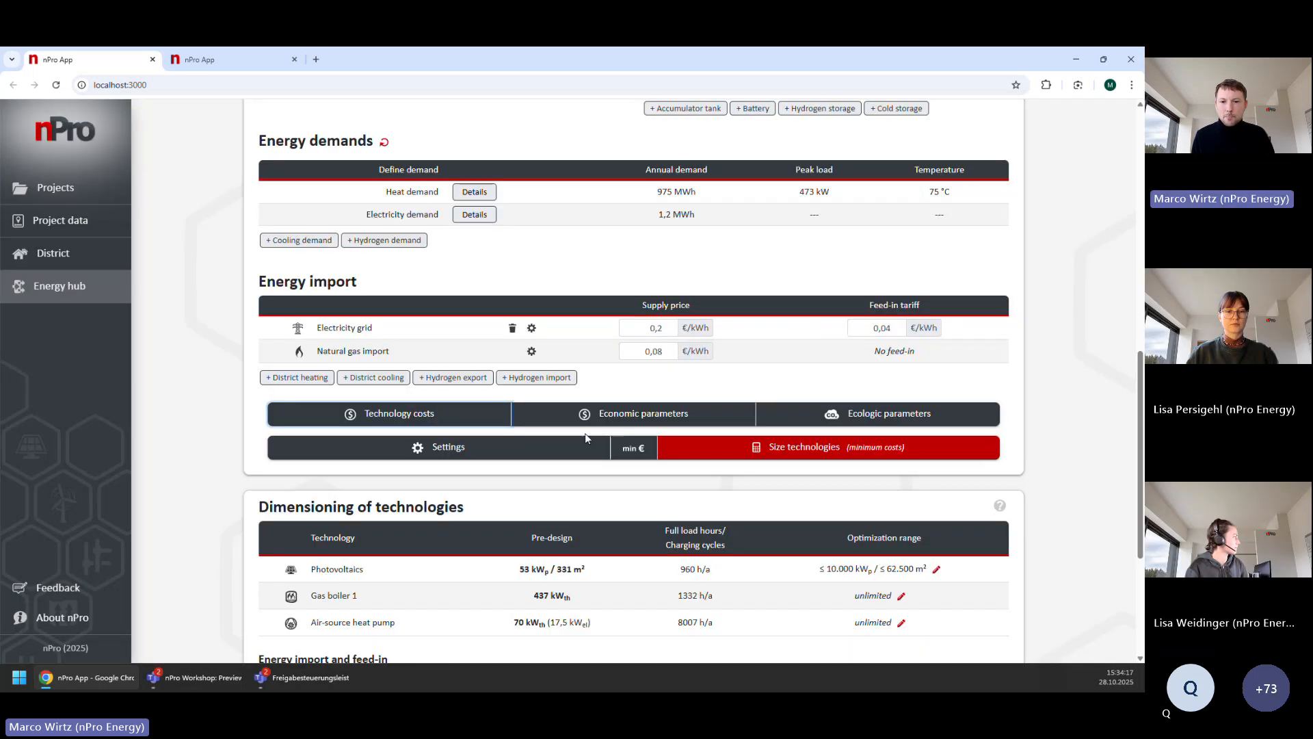
- Open the economic parameters and review the net present value calculation, inflation rate and CO₂ price sections
{"action": "scroll", "coordinate": [602, 421], "scroll_direction": "down", "scroll_amount": 1}
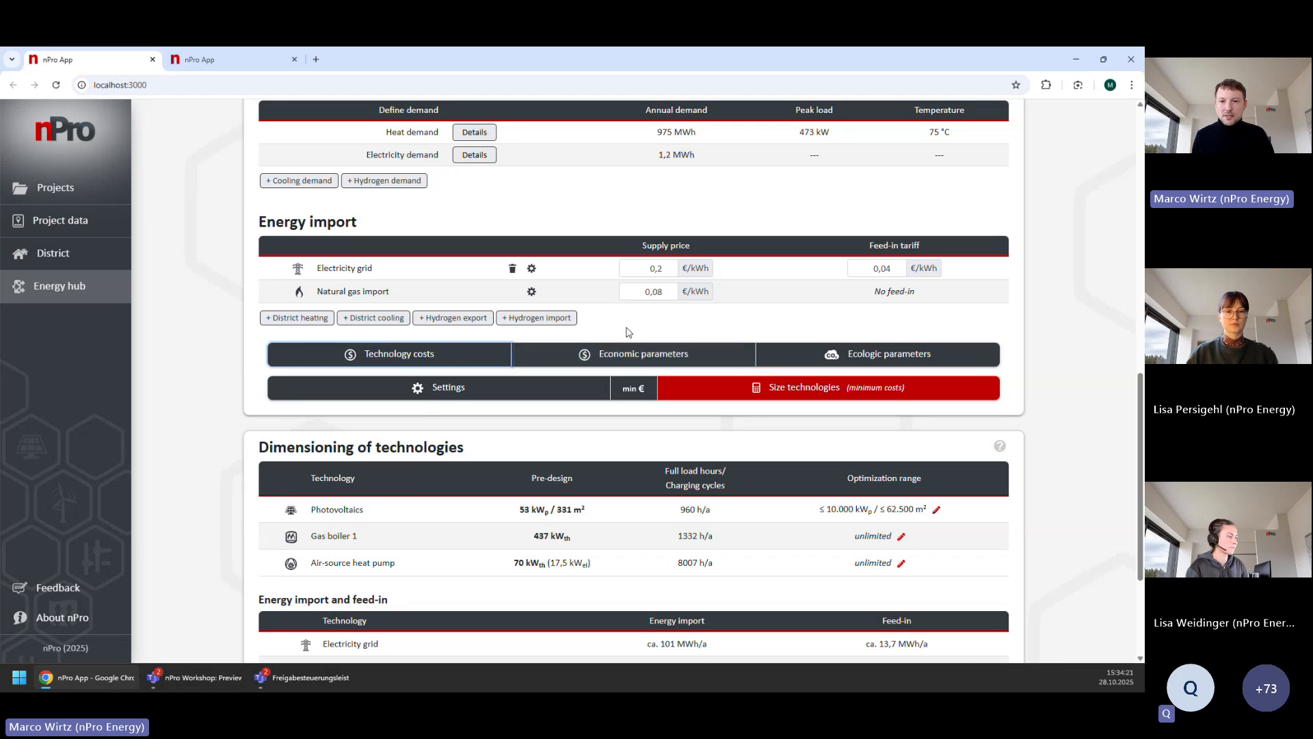
{"action": "left_click", "coordinate": [661, 359]}
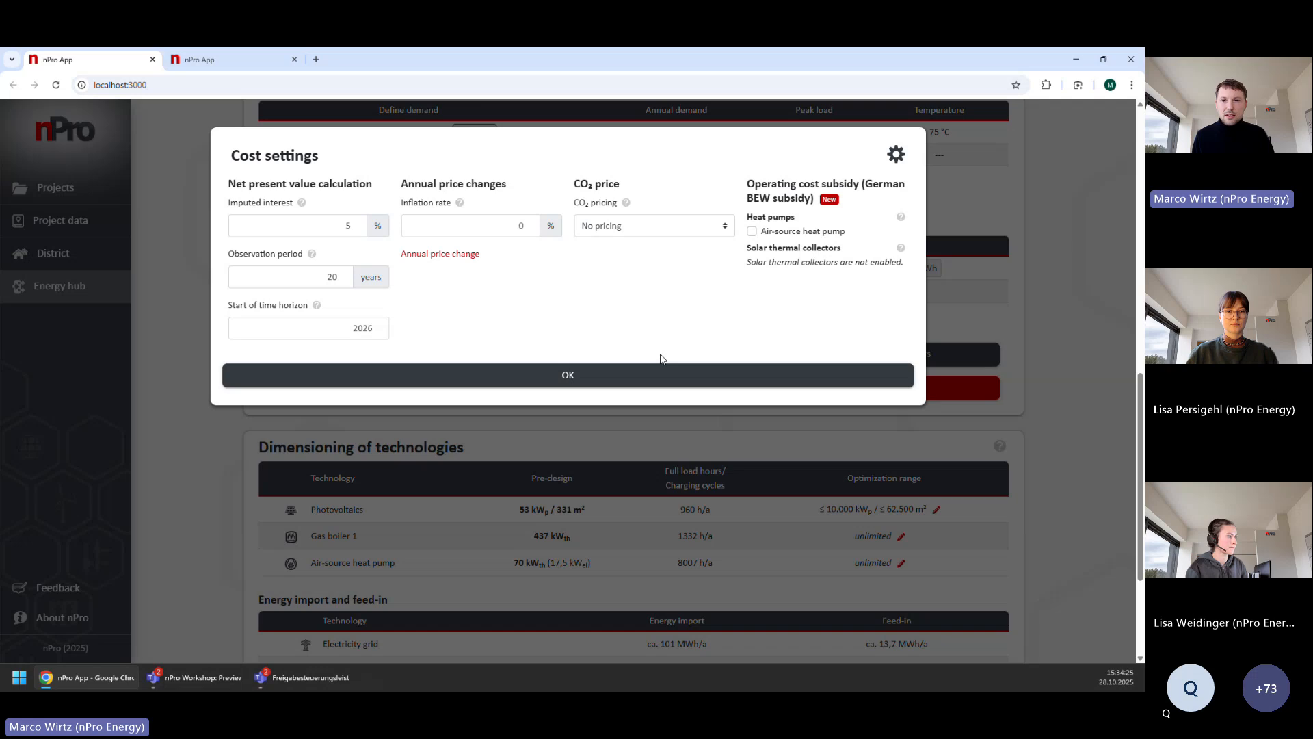
{"action": "triple_click", "coordinate": [230, 185]}
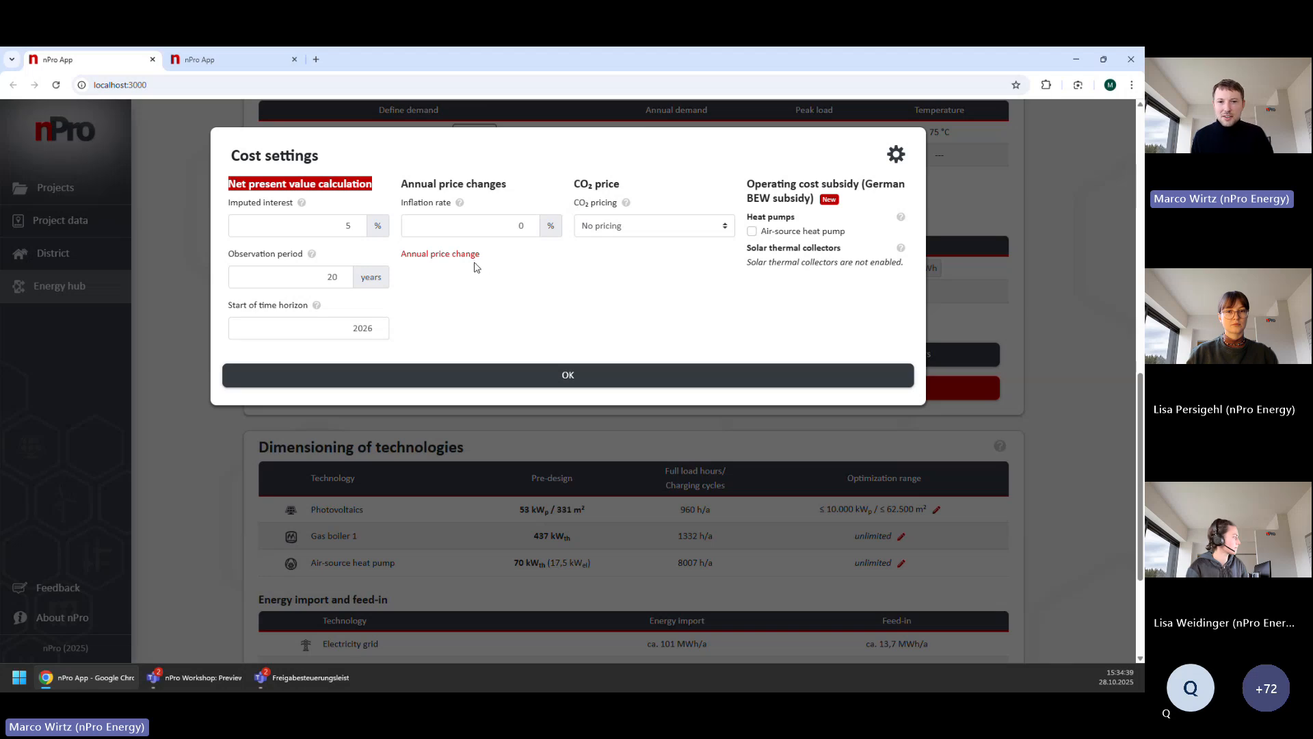
{"action": "left_click_drag", "start_coordinate": [402, 203], "coordinate": [454, 200]}
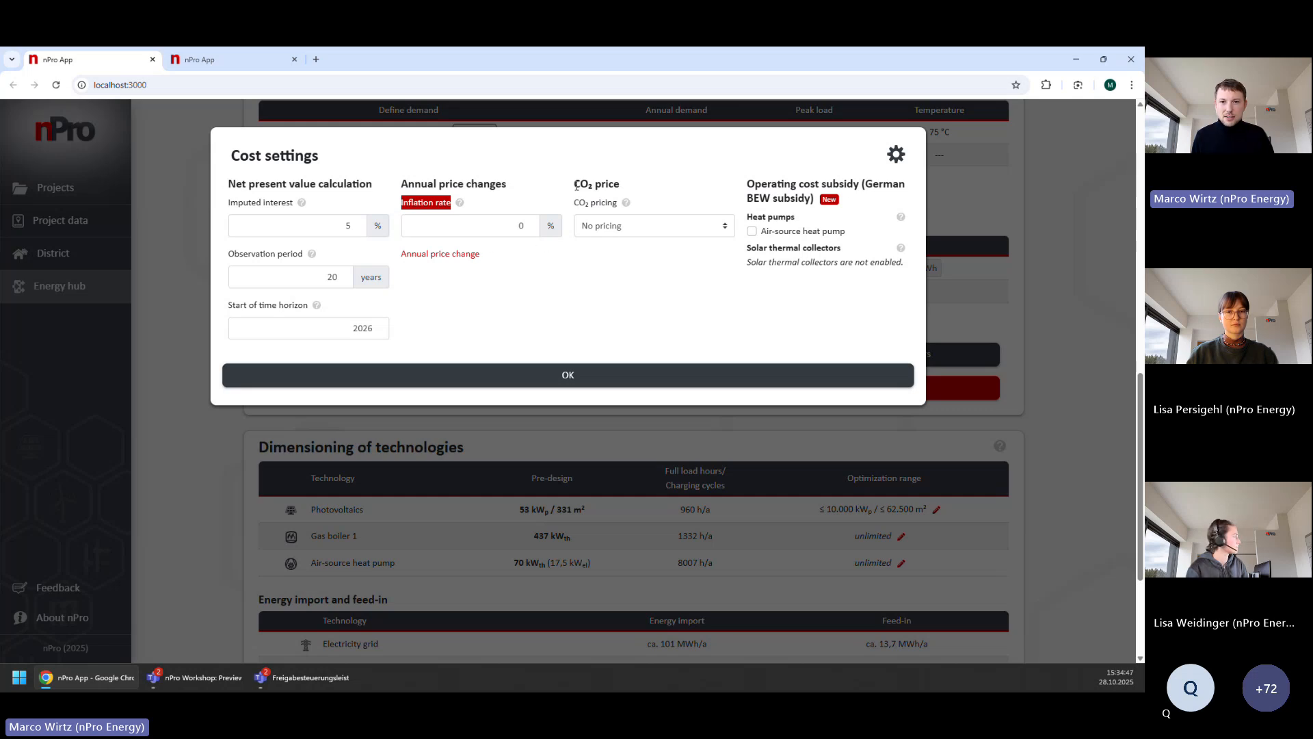
{"action": "left_click_drag", "start_coordinate": [577, 185], "coordinate": [623, 185]}
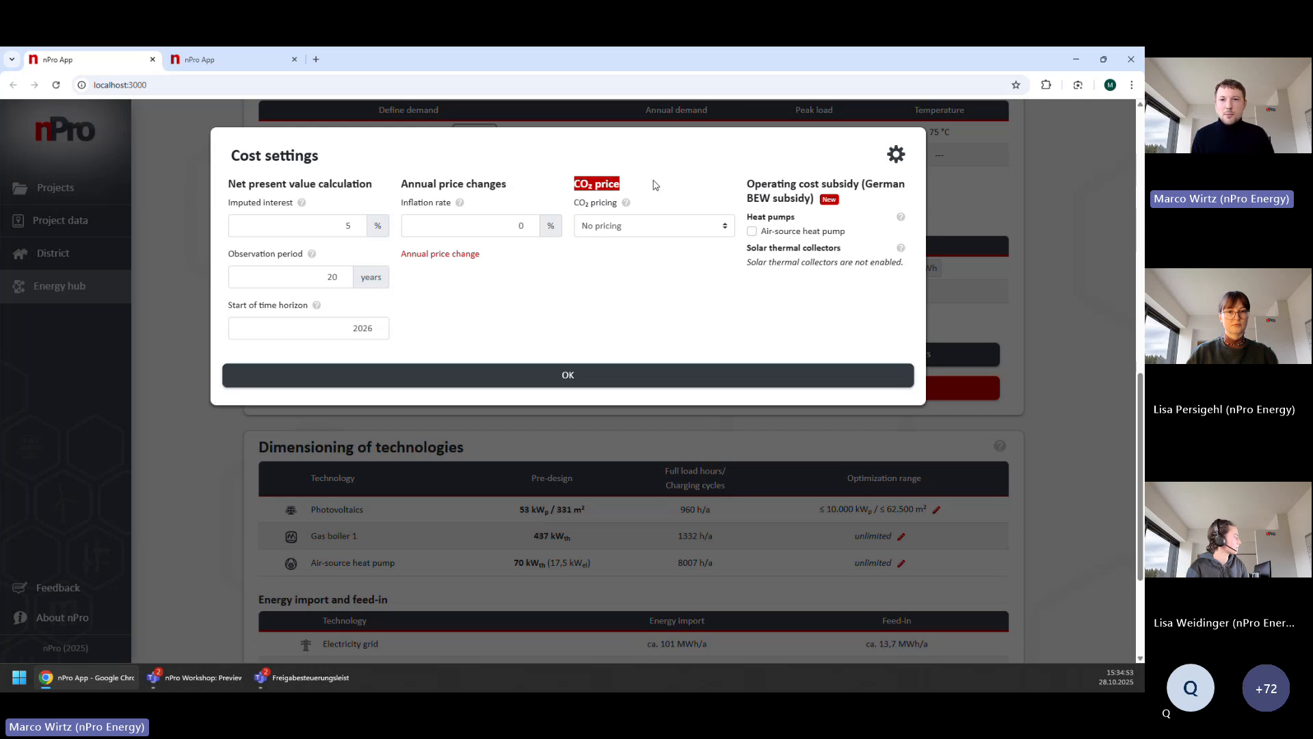
- Set the CO₂ pricing to Linear increase and examine its year 1 price and annual increase
{"action": "left_click", "coordinate": [655, 232]}
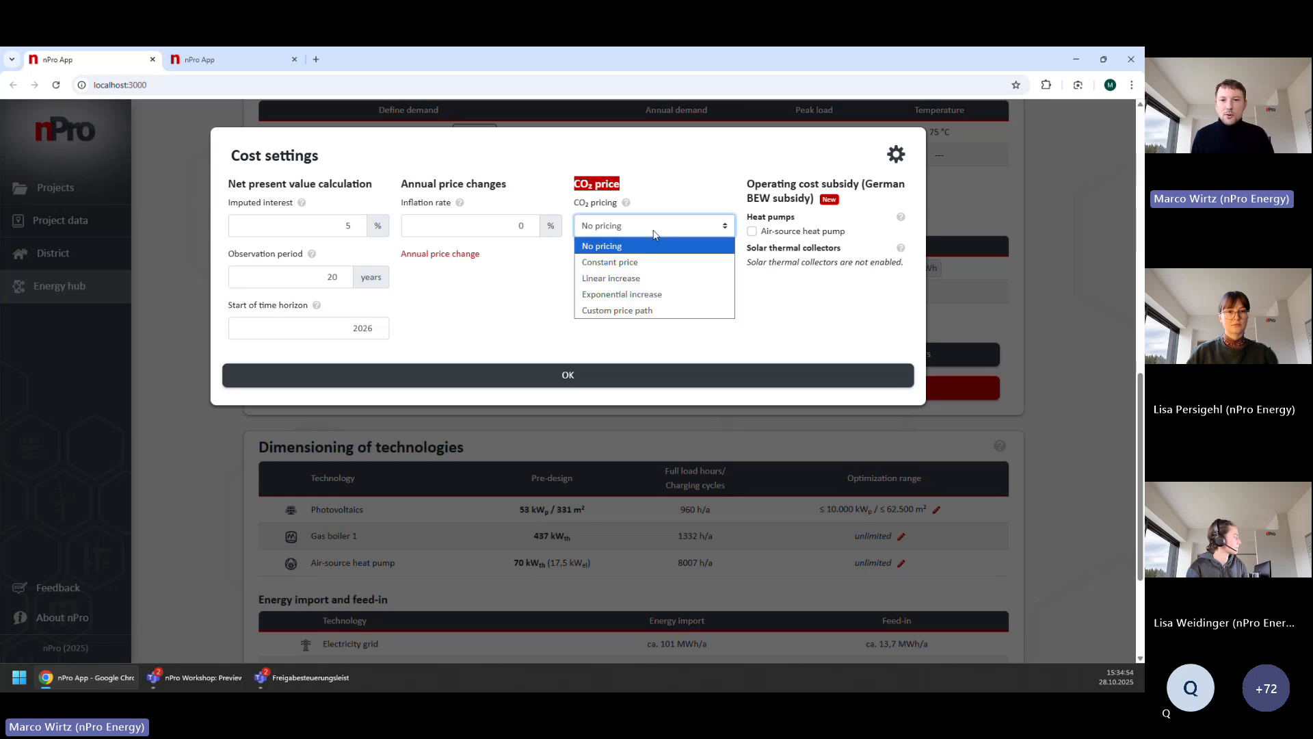
{"action": "left_click", "coordinate": [647, 277]}
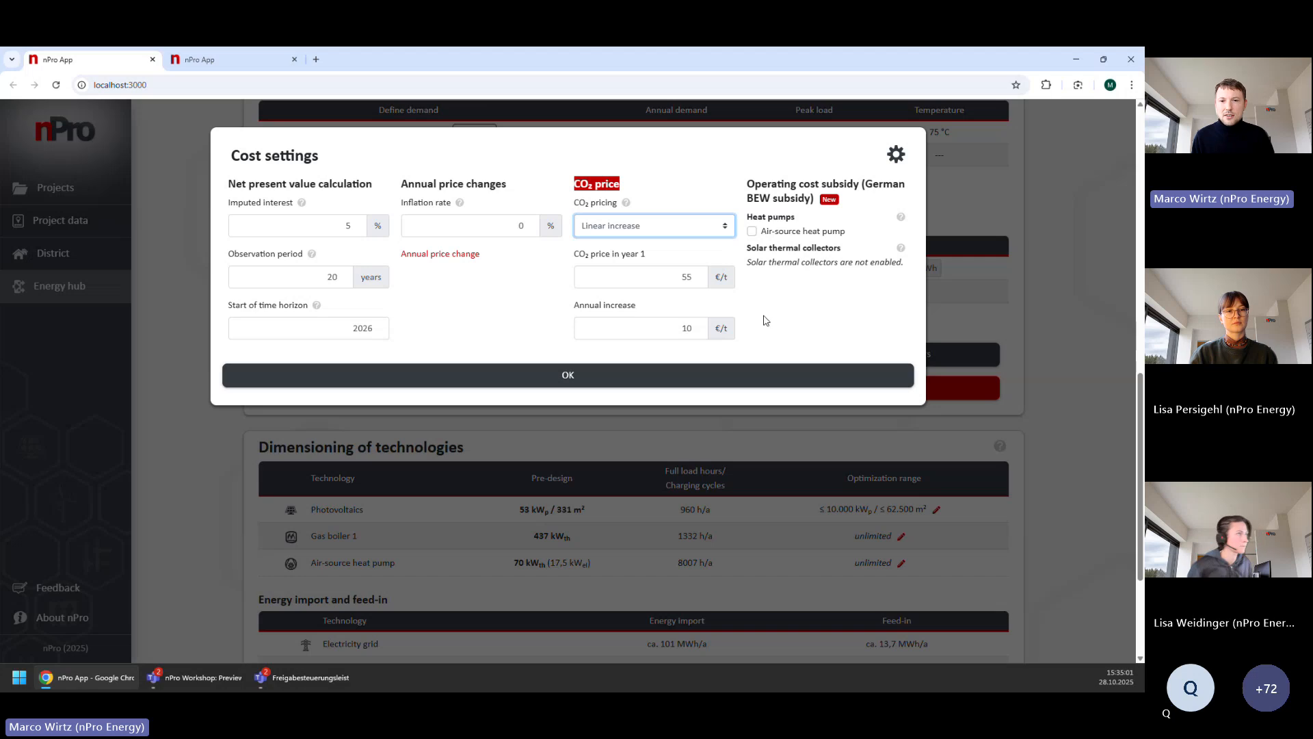
{"action": "double_click", "coordinate": [687, 277]}
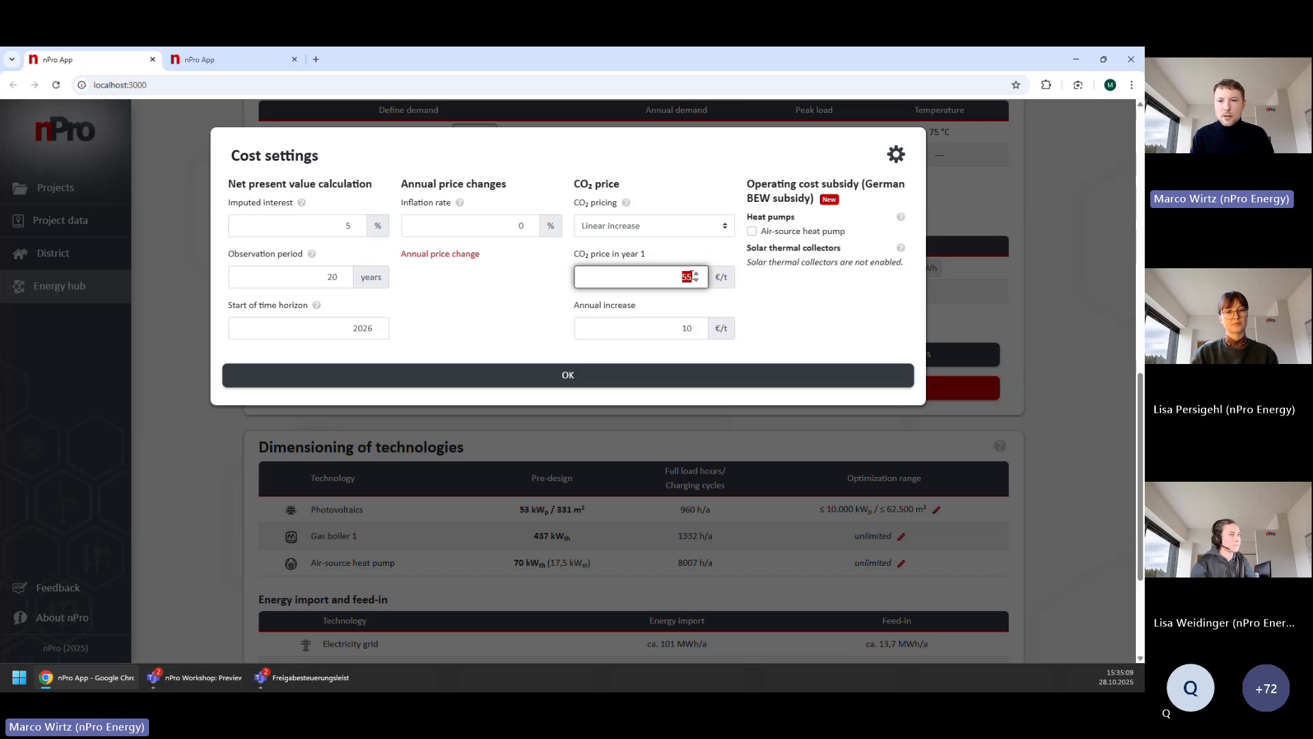
{"action": "left_click", "coordinate": [695, 330]}
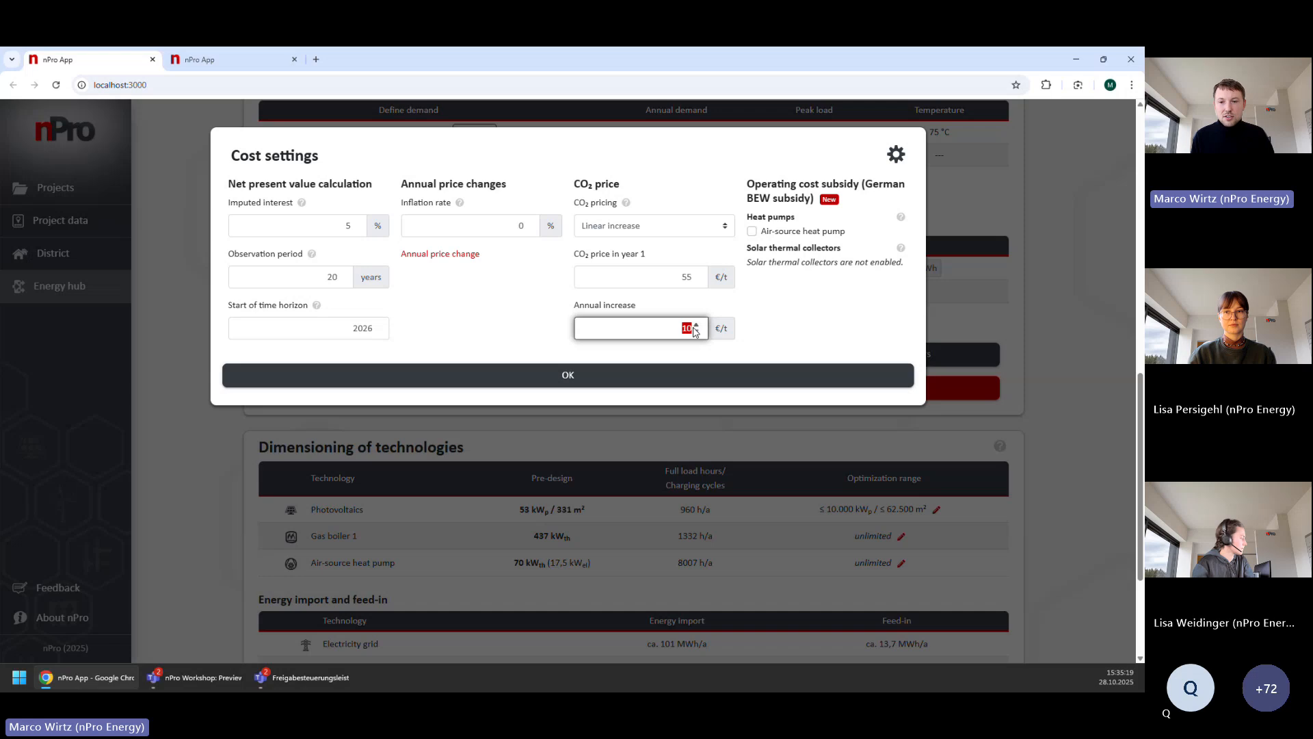
- Try Exponential increase as the CO₂ pricing and examine its percentage-based annual increase
{"action": "left_click", "coordinate": [695, 223]}
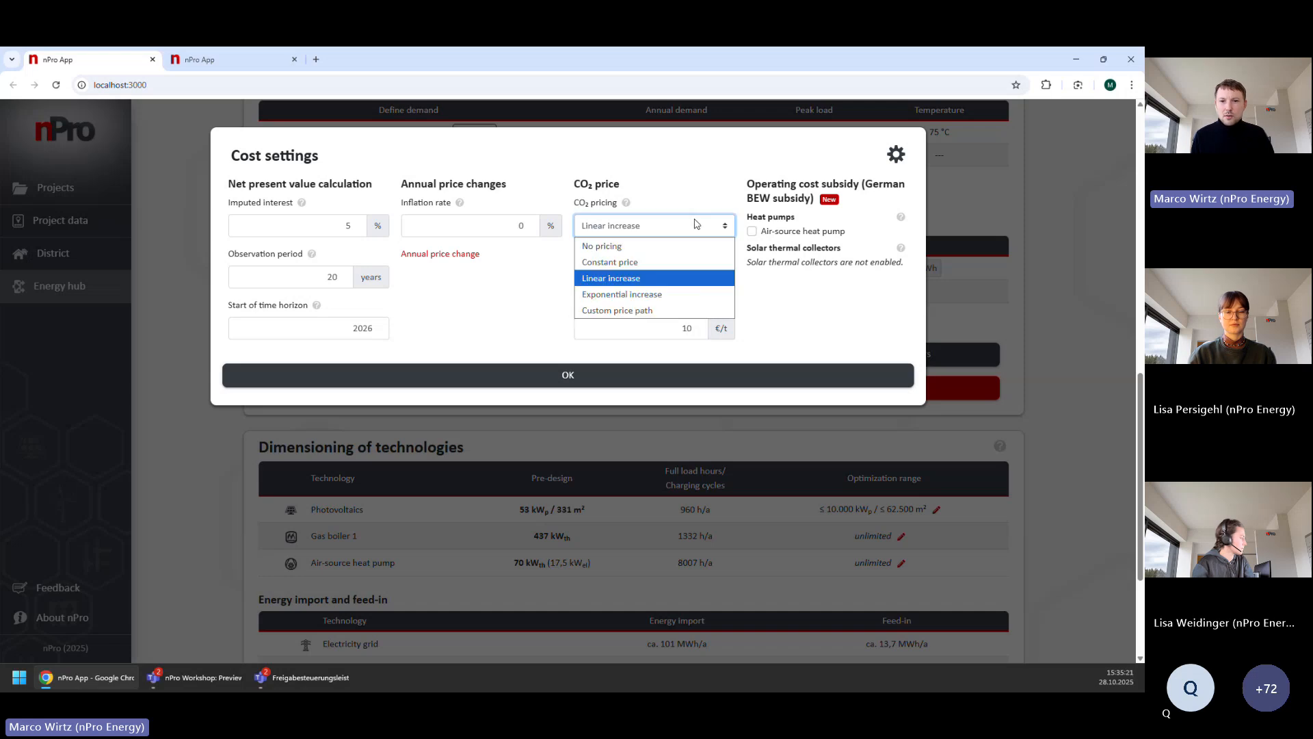
{"action": "left_click", "coordinate": [667, 294]}
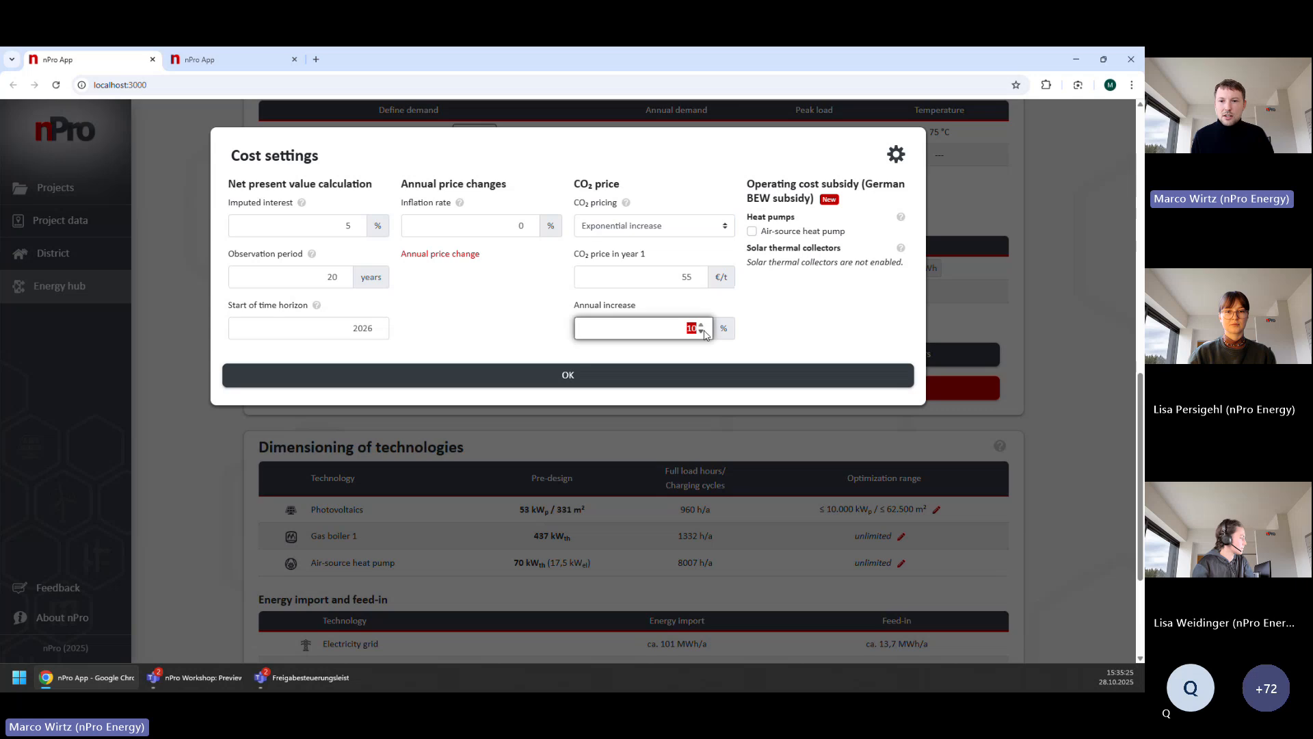
{"action": "left_click", "coordinate": [696, 329]}
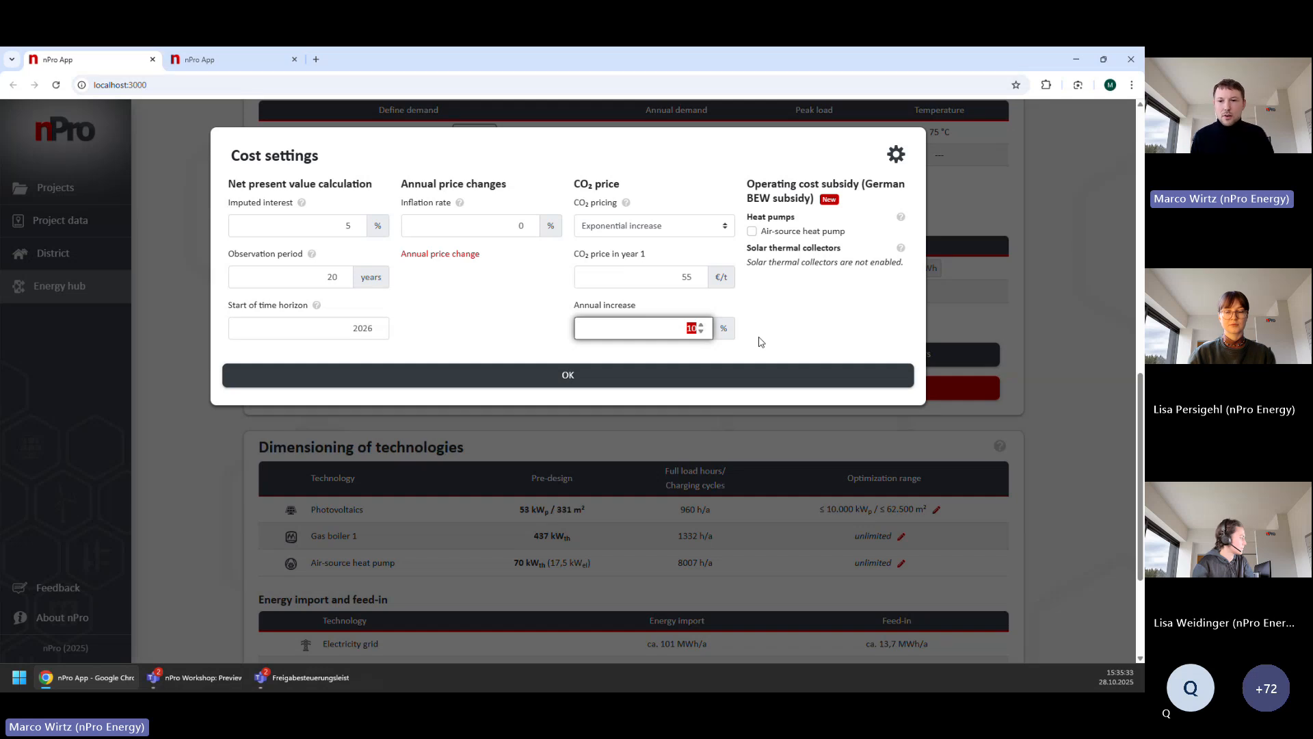
- Try the Custom price path option for CO₂ pricing, and set the pricing back to Linear increase
{"action": "left_click", "coordinate": [697, 226]}
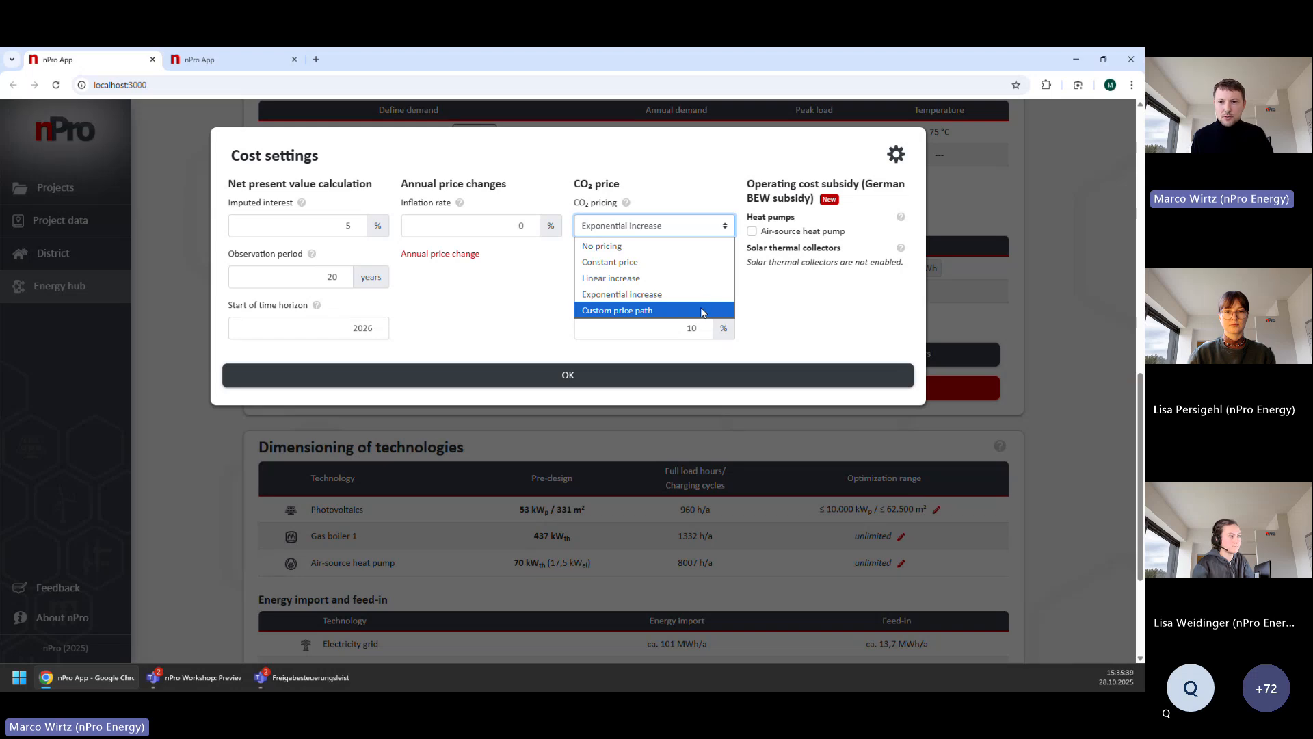
{"action": "left_click", "coordinate": [702, 311]}
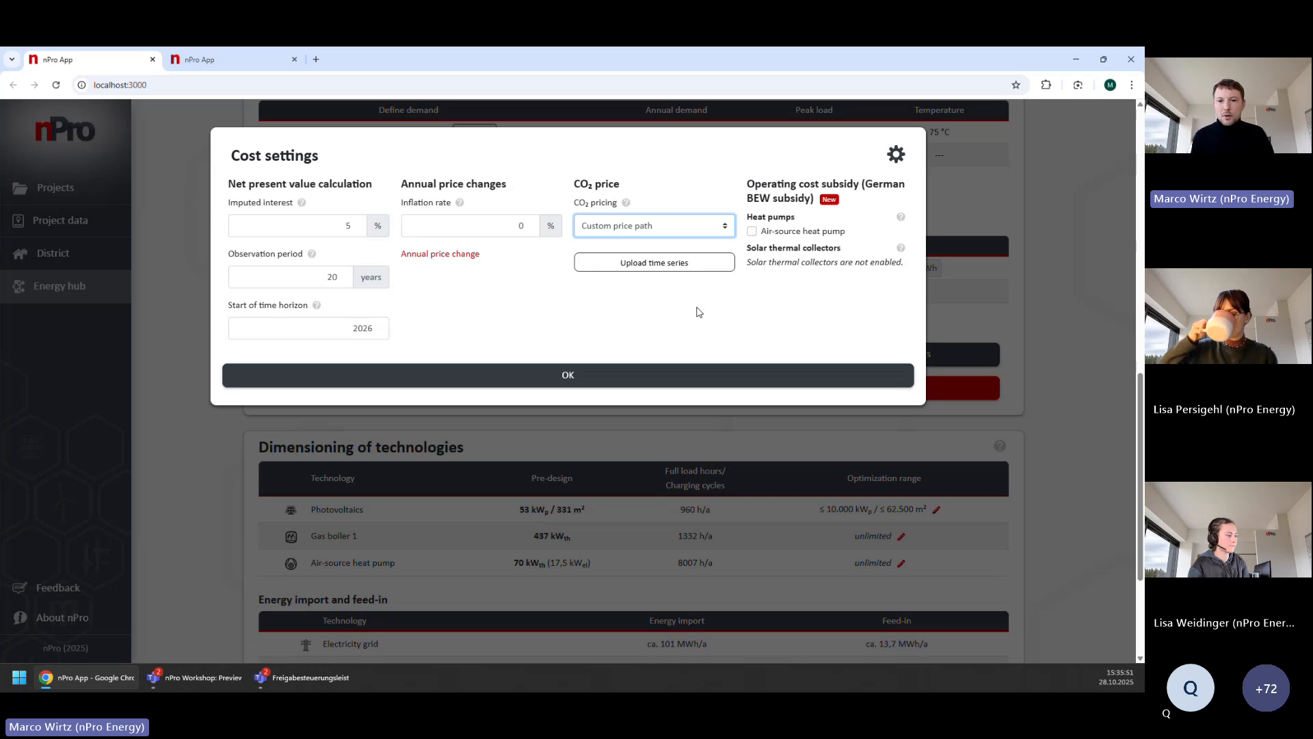
{"action": "left_click", "coordinate": [695, 229]}
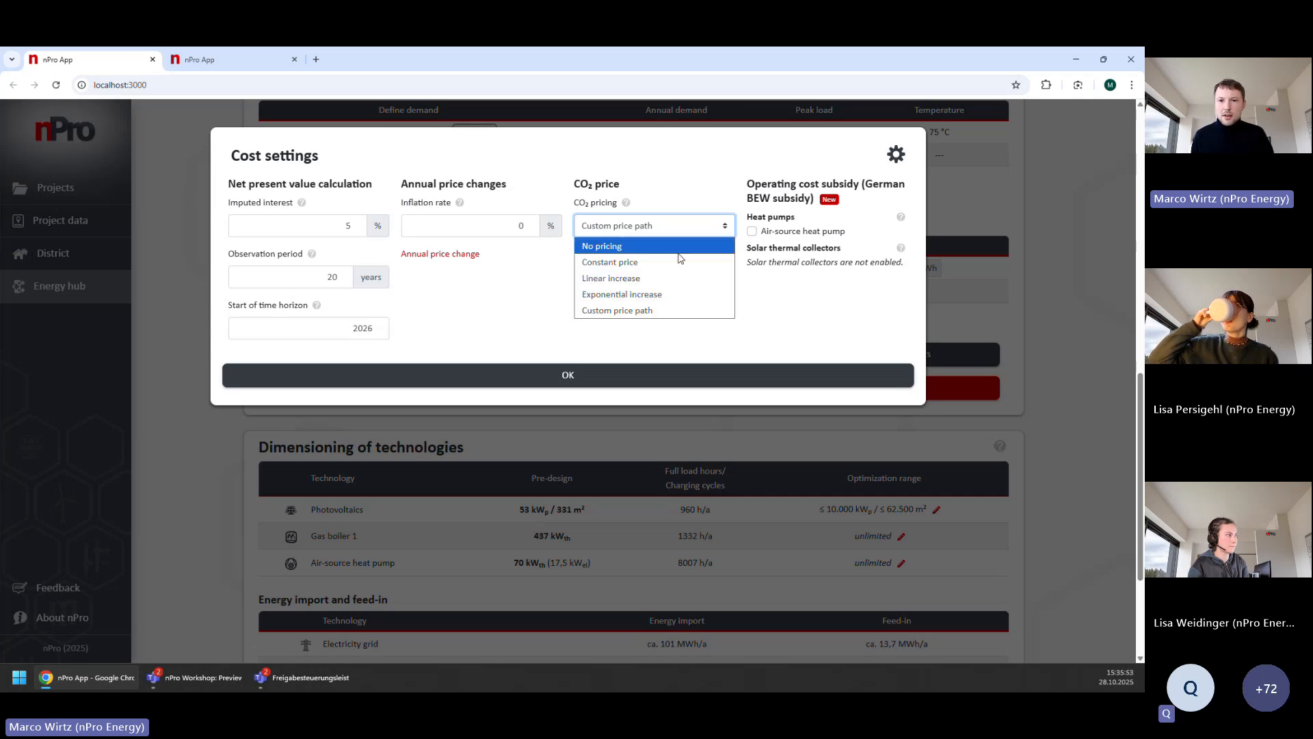
{"action": "left_click", "coordinate": [674, 279]}
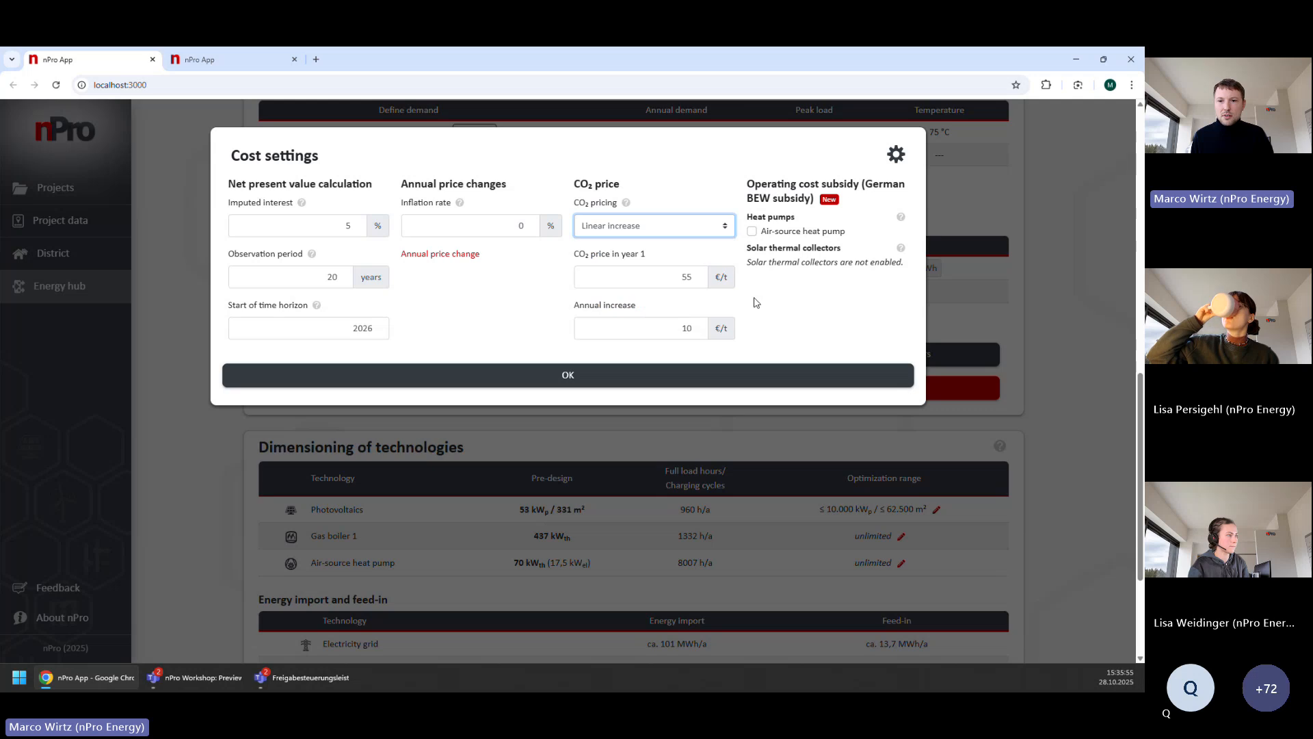
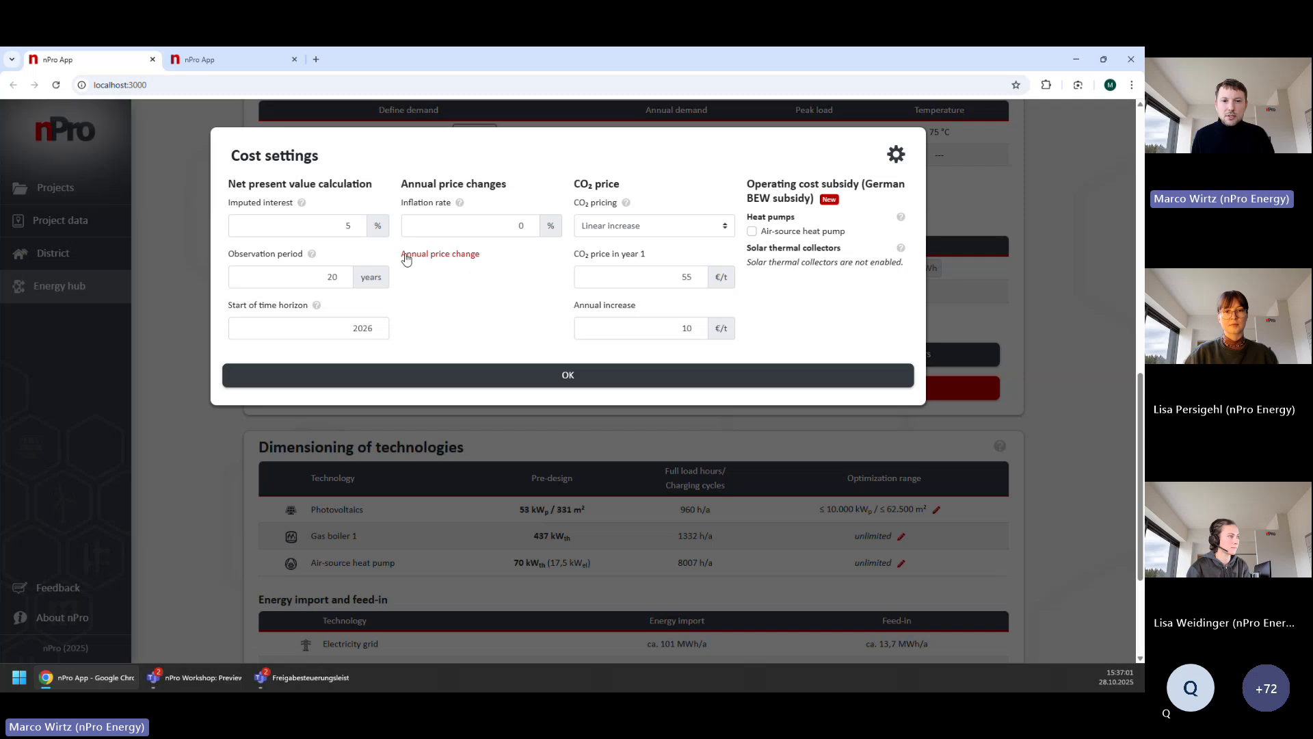
- Open the annual price change settings for energy carriers and review the available categories, including natural gas import
{"action": "left_click", "coordinate": [444, 256]}
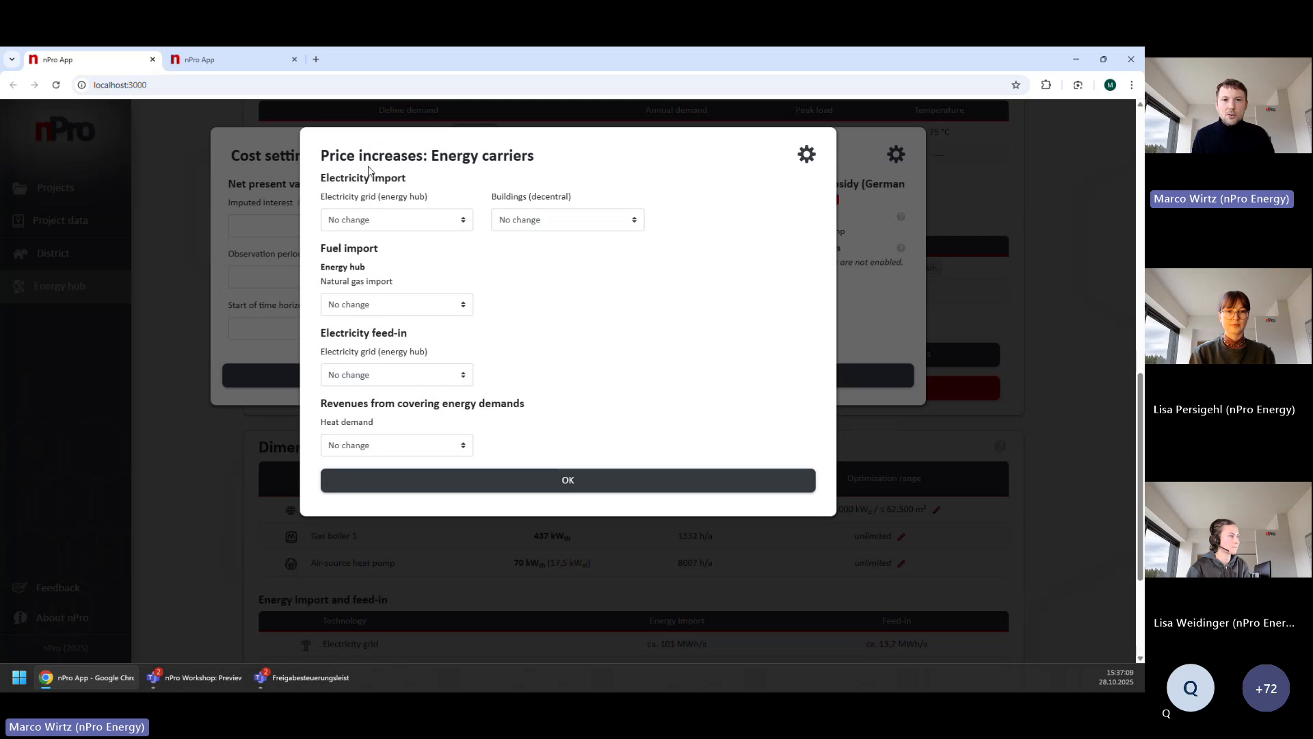
{"action": "left_click_drag", "start_coordinate": [321, 160], "coordinate": [535, 156]}
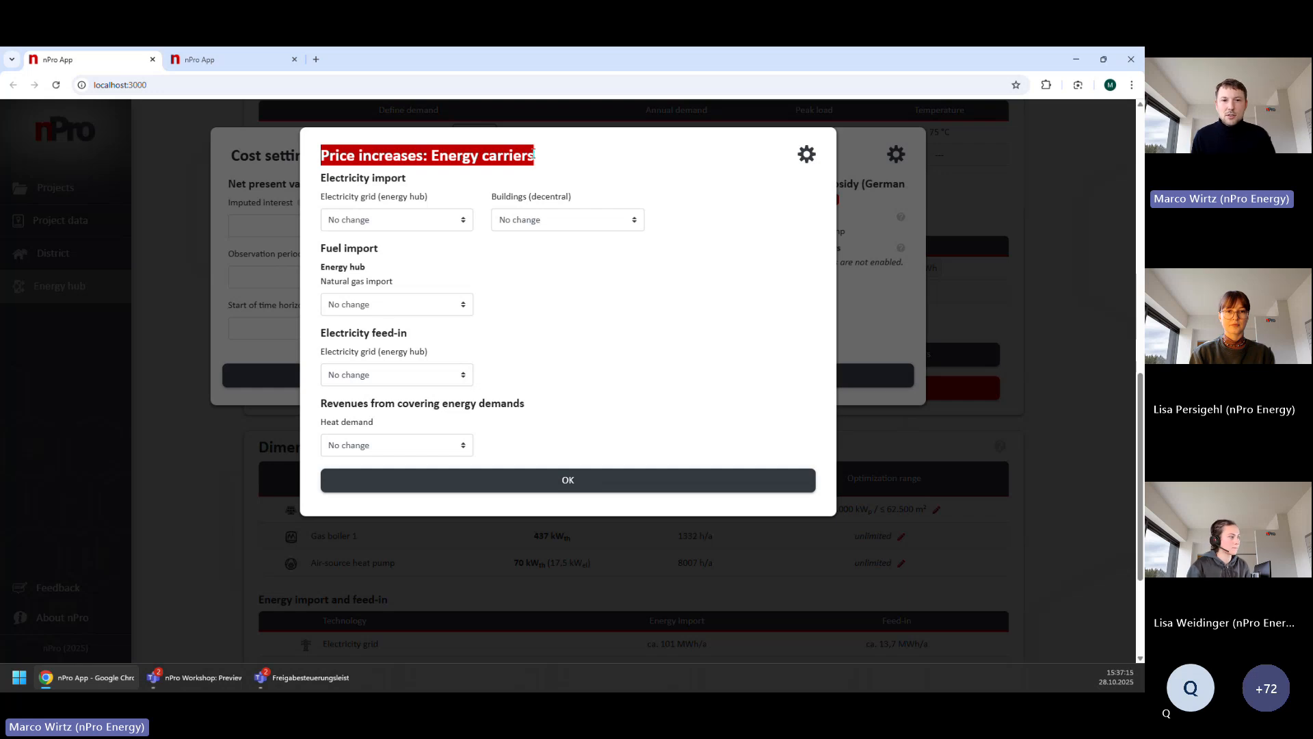
{"action": "left_click_drag", "start_coordinate": [322, 282], "coordinate": [397, 283]}
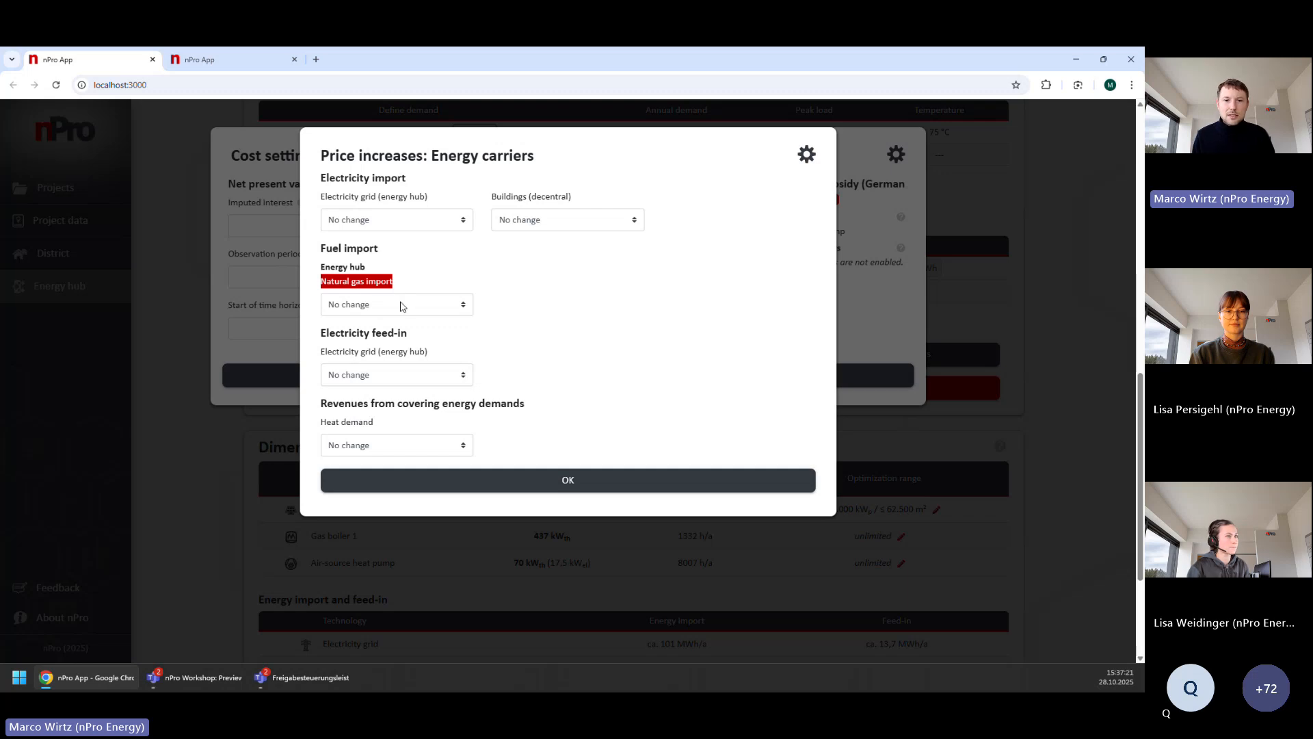
- Try Relative change and Absolute change for the natural gas import price, reset it to No change, and close the cost settings
{"action": "left_click", "coordinate": [403, 307]}
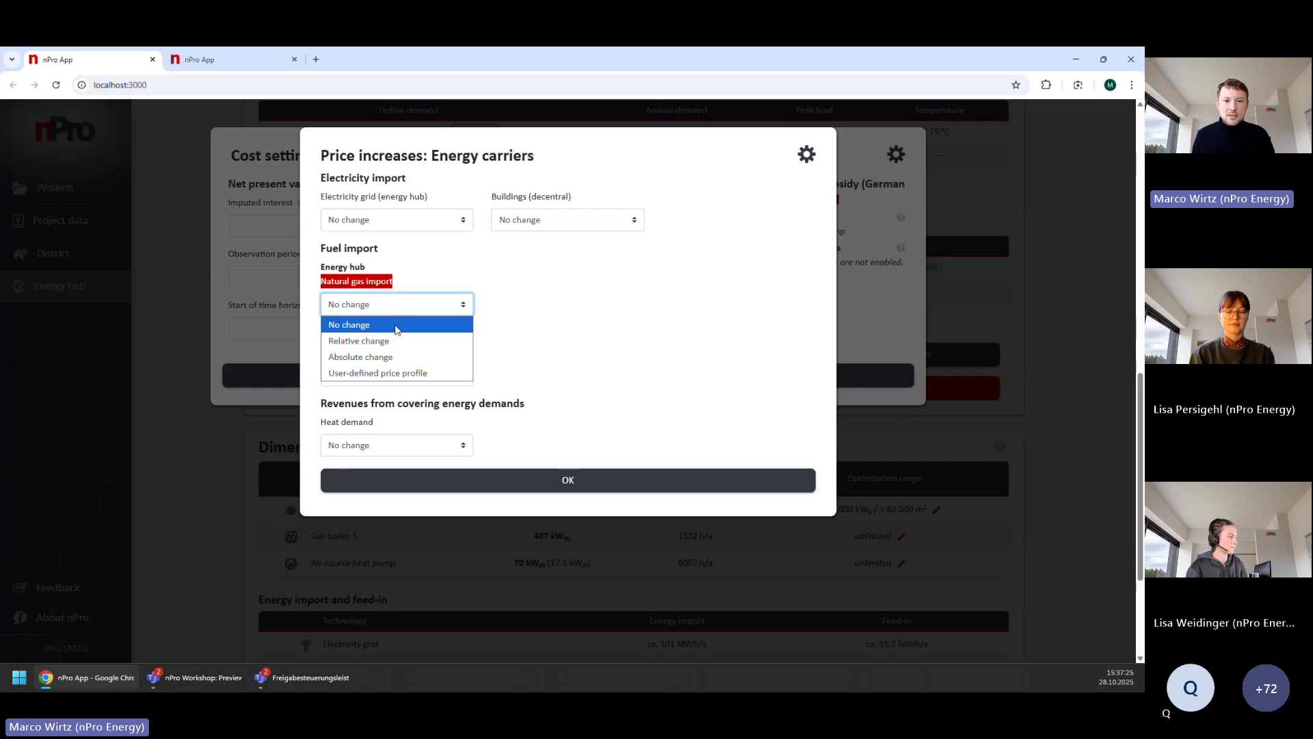
{"action": "left_click", "coordinate": [397, 342]}
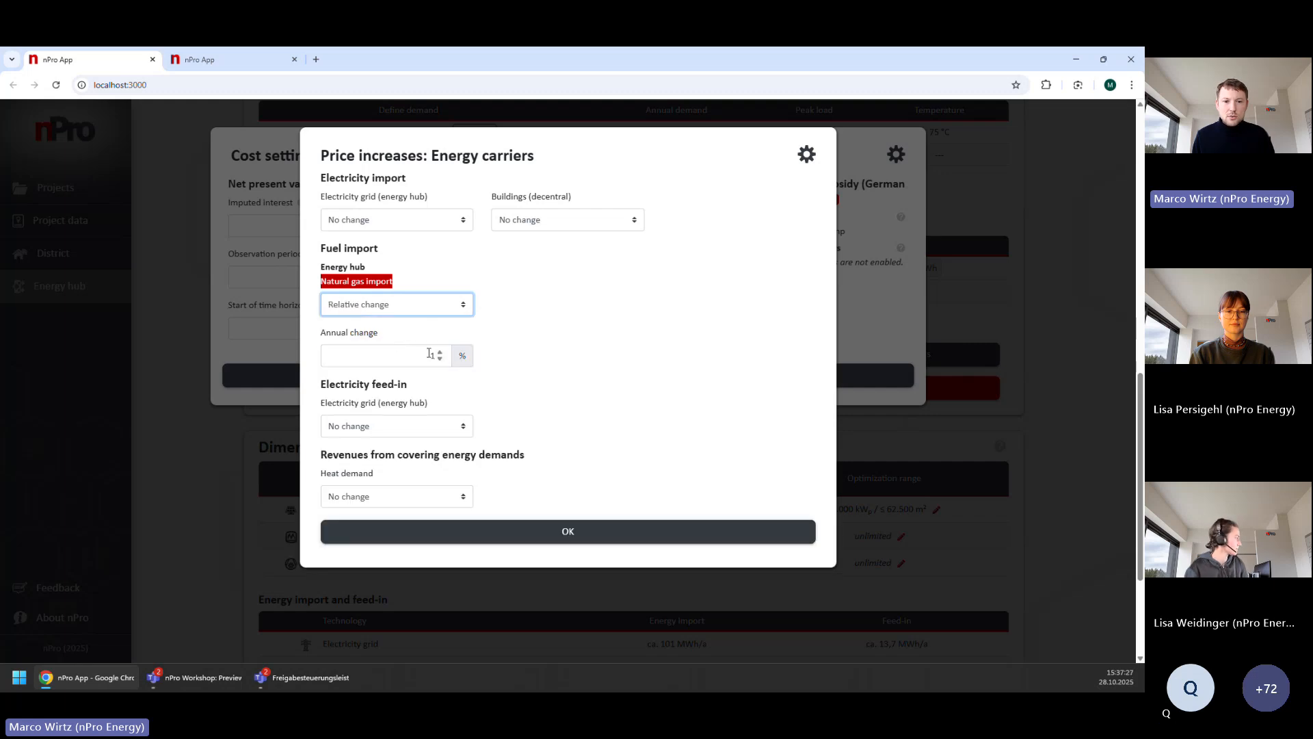
{"action": "left_click", "coordinate": [450, 307]}
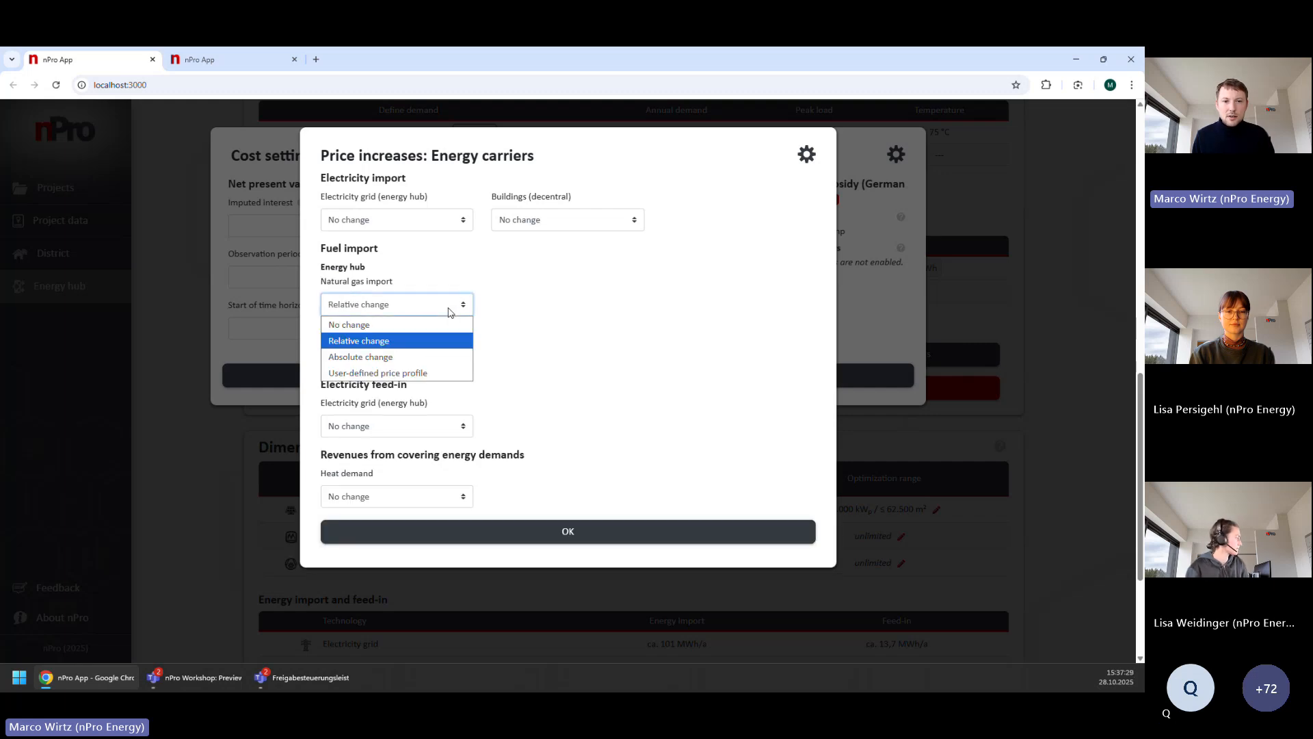
{"action": "left_click", "coordinate": [422, 357]}
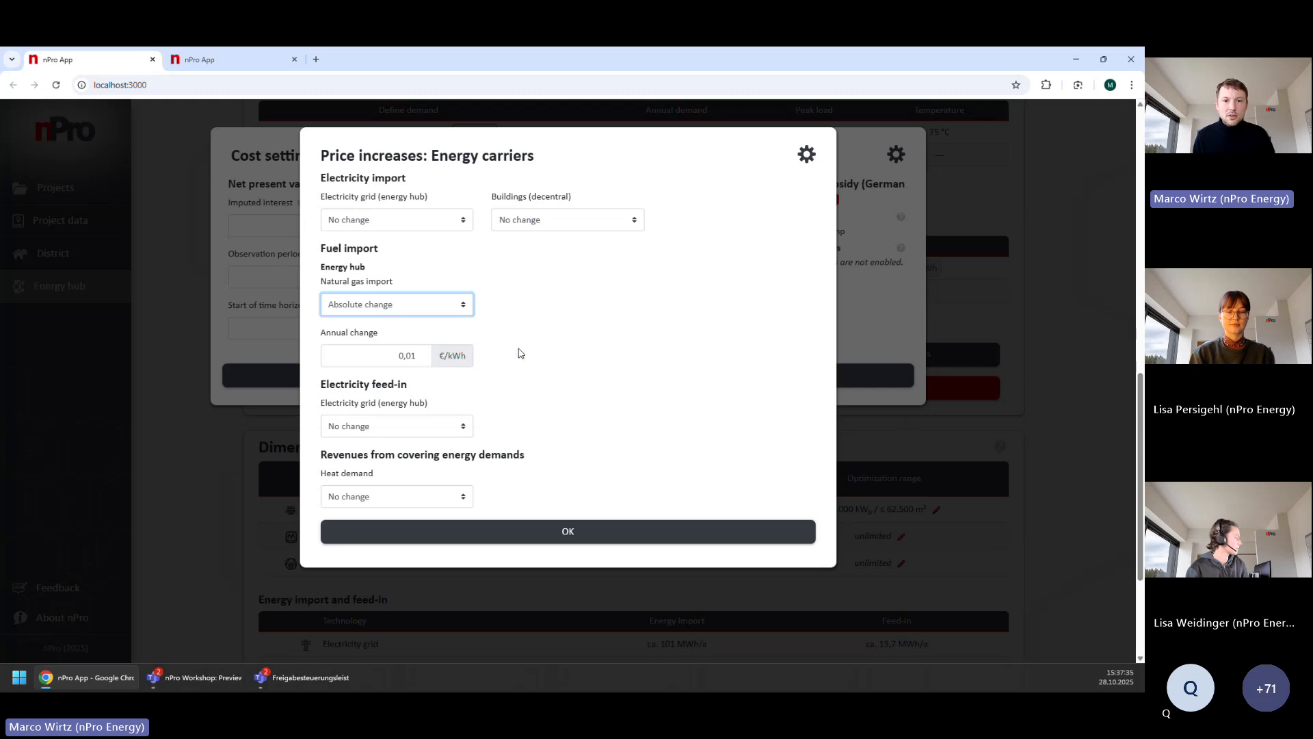
{"action": "left_click", "coordinate": [425, 303]}
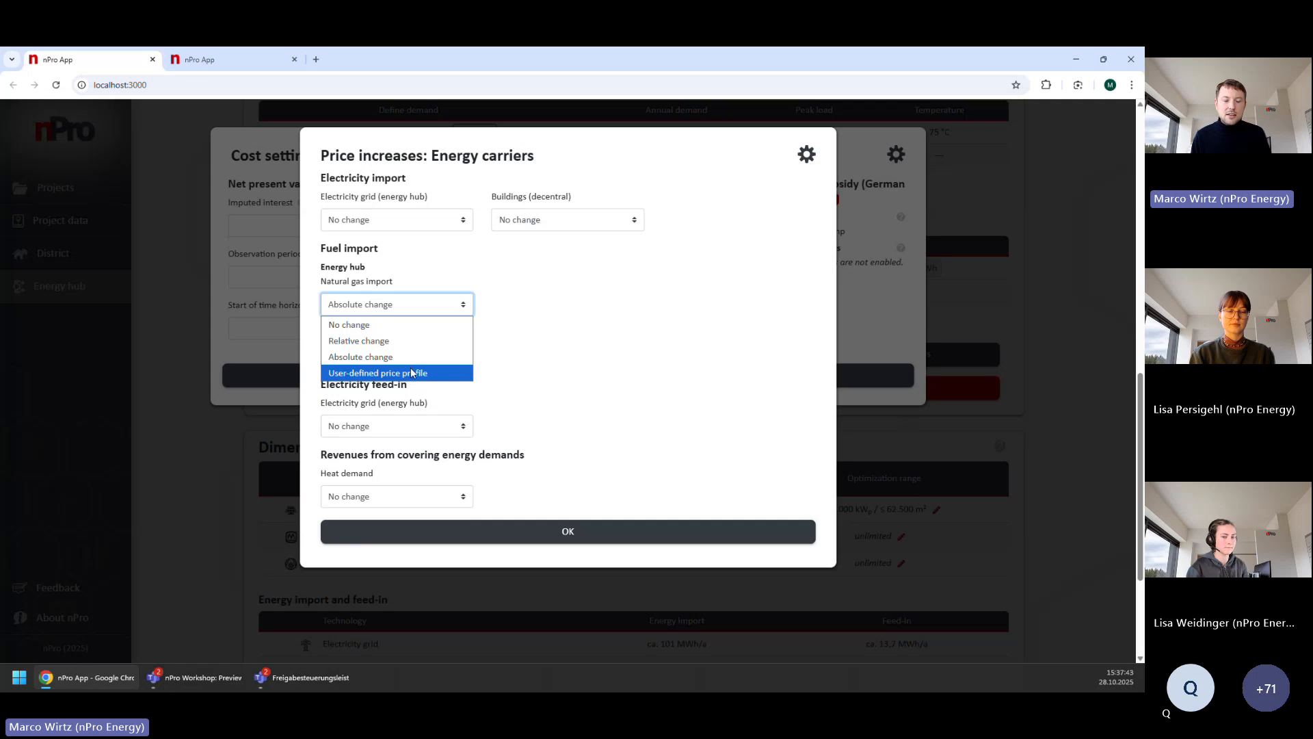
{"action": "left_click", "coordinate": [430, 329]}
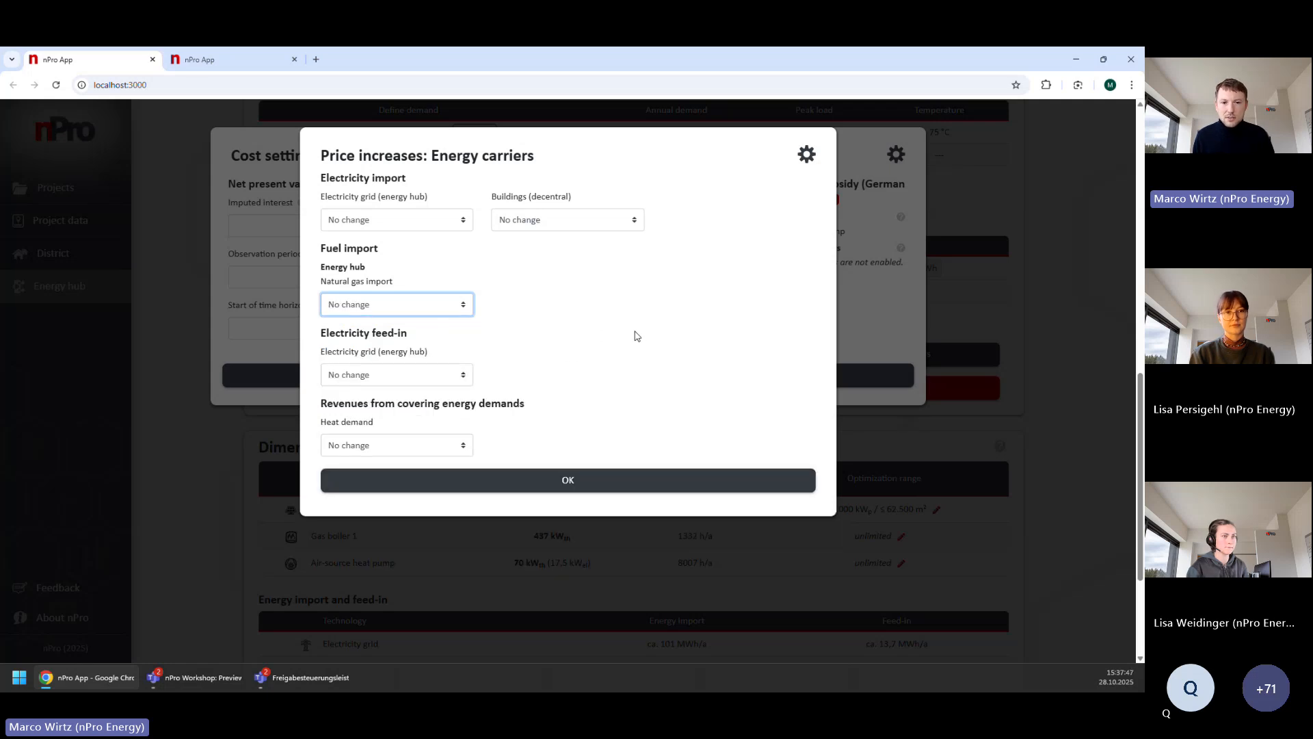
{"action": "left_click", "coordinate": [638, 477]}
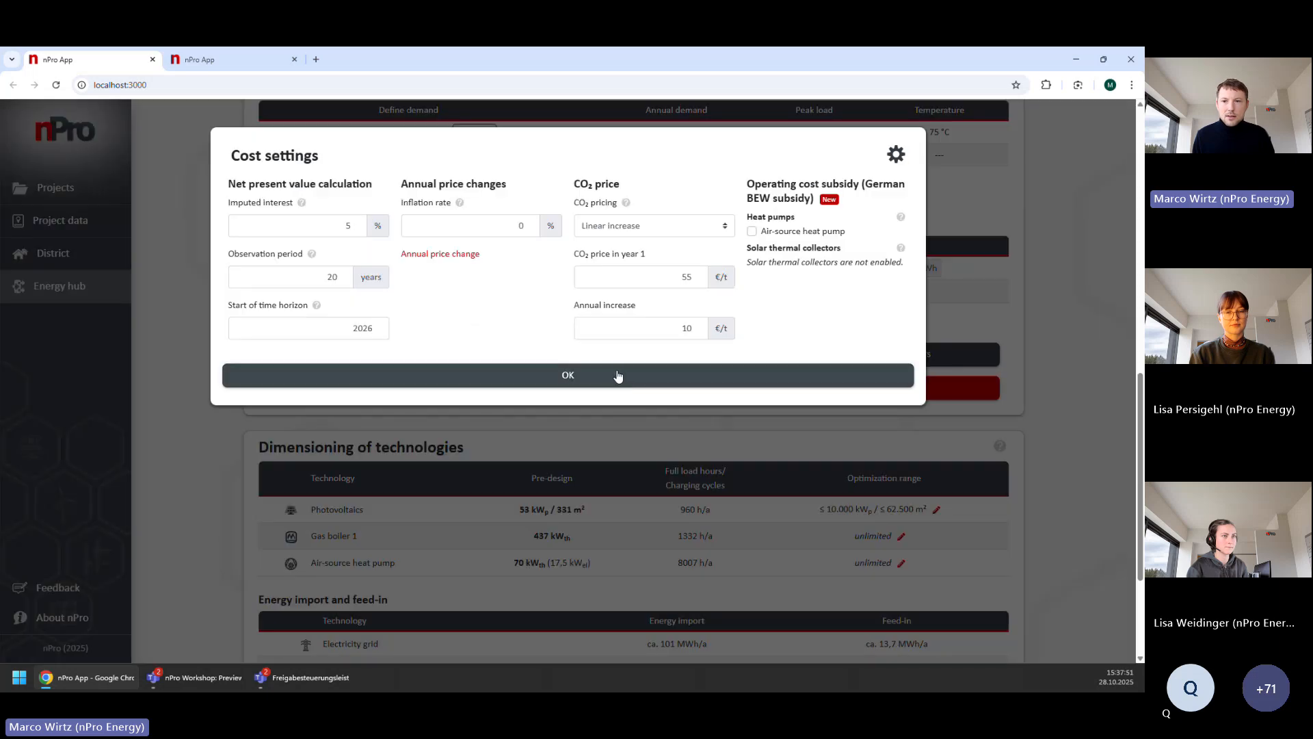
{"action": "left_click", "coordinate": [617, 378]}
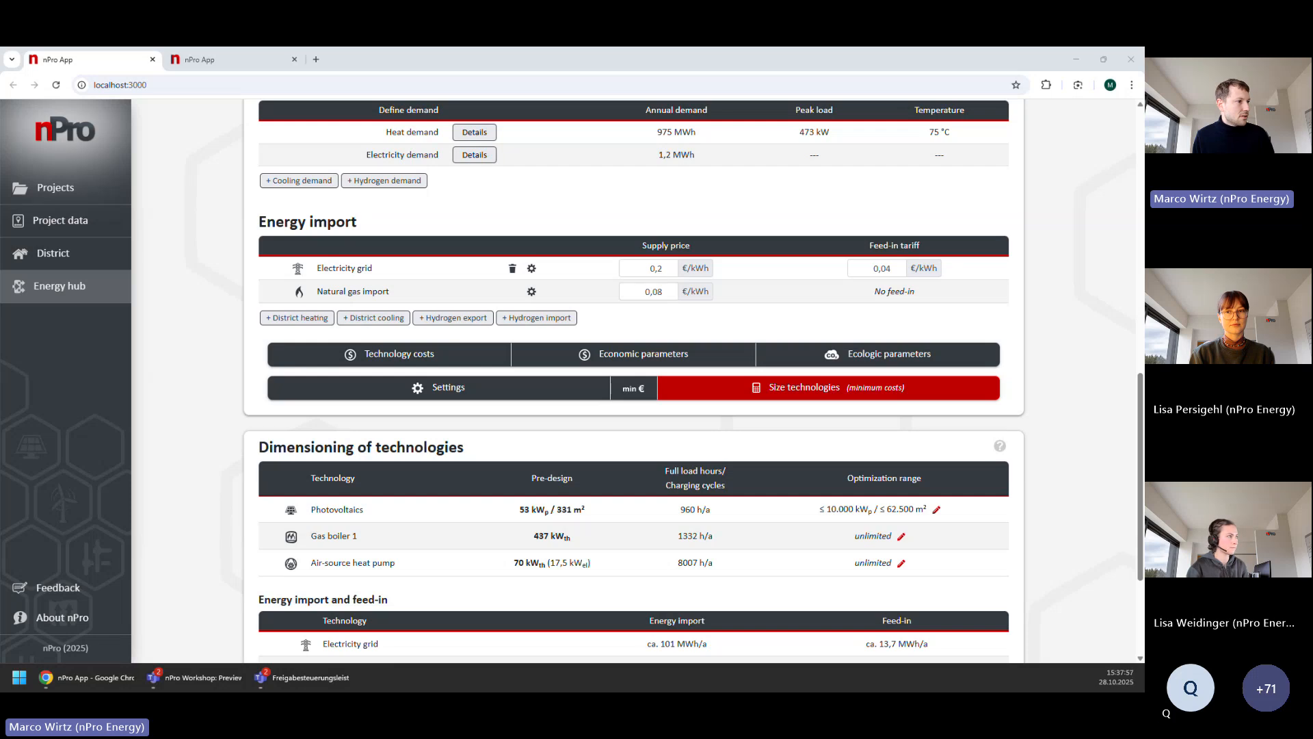
- Simulate the energy hub's system operation with the dimensioned technologies
{"action": "scroll", "coordinate": [506, 398], "scroll_direction": "down", "scroll_amount": 1}
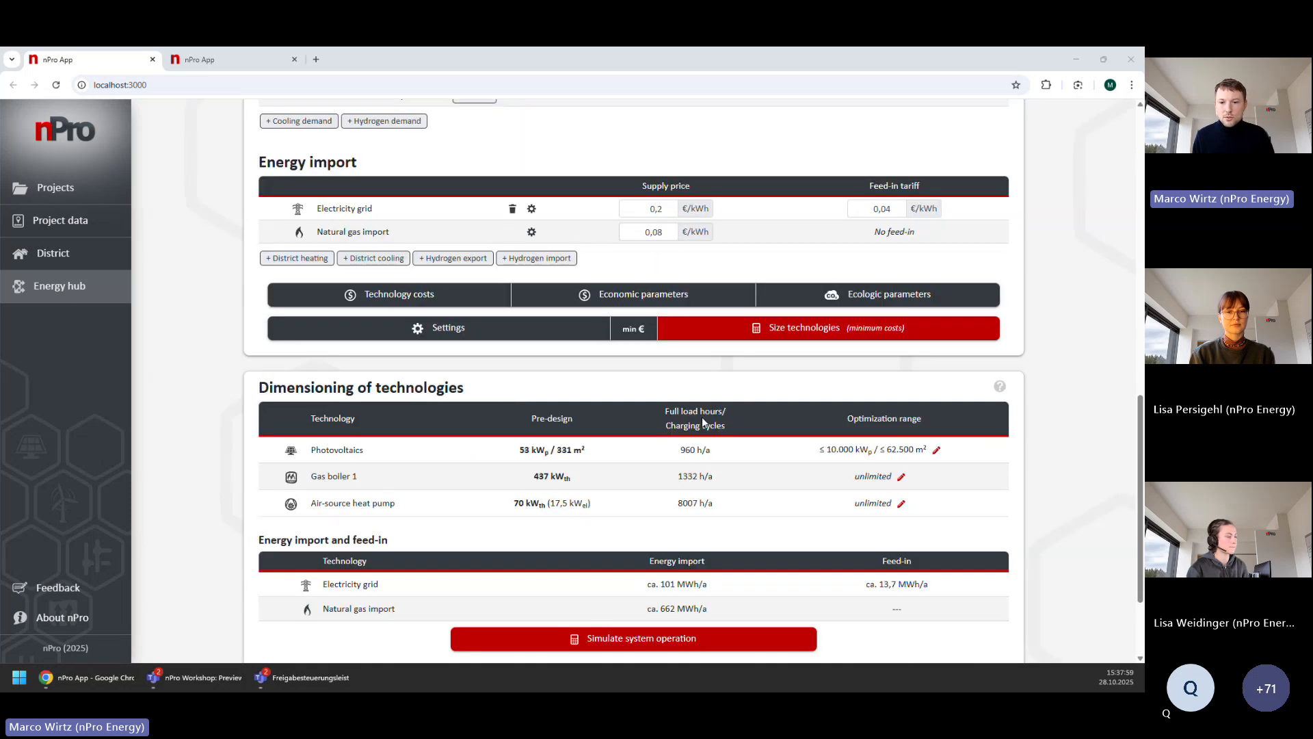
{"action": "scroll", "coordinate": [703, 422], "scroll_direction": "down", "scroll_amount": 2}
{"action": "left_click", "coordinate": [729, 513]}
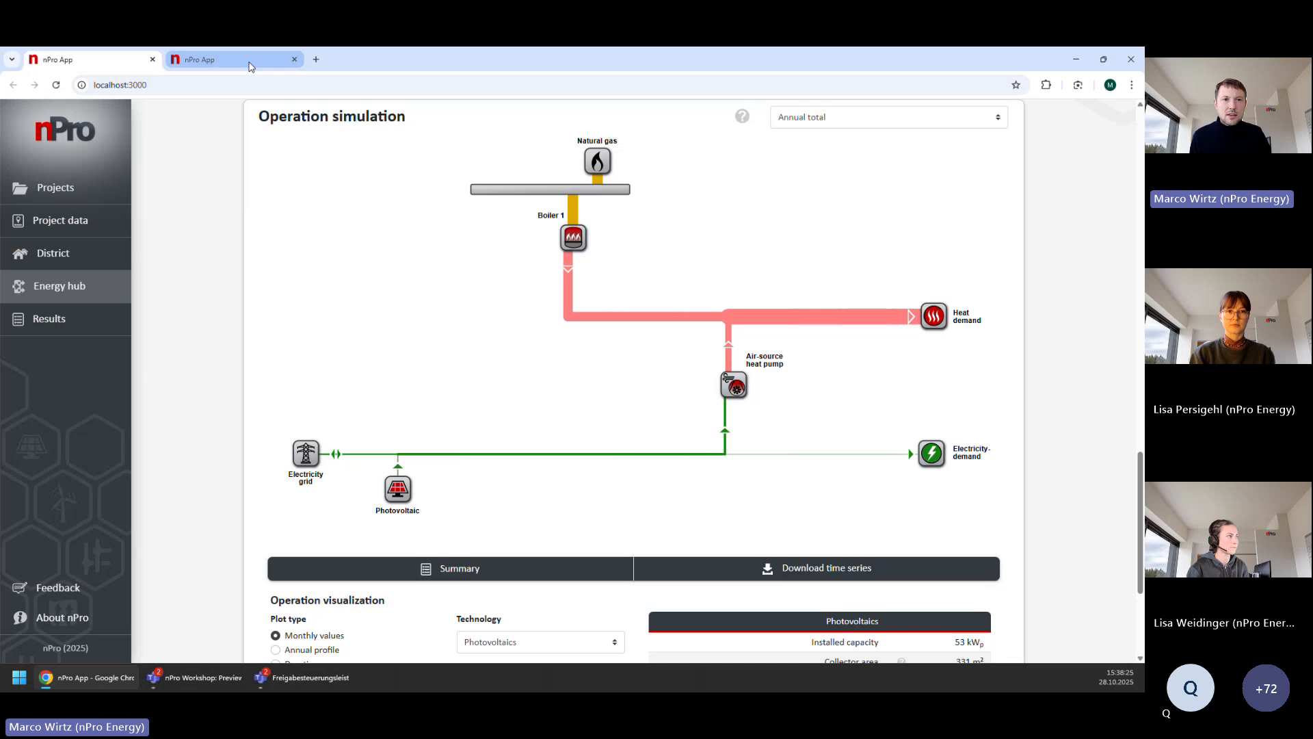
- Switch to the Scenario 2 economic results in the other browser tab and examine the economic KPIs, including the levelized costs of heat
{"action": "left_click", "coordinate": [250, 66]}
{"action": "scroll", "coordinate": [547, 304], "scroll_direction": "down", "scroll_amount": 1}
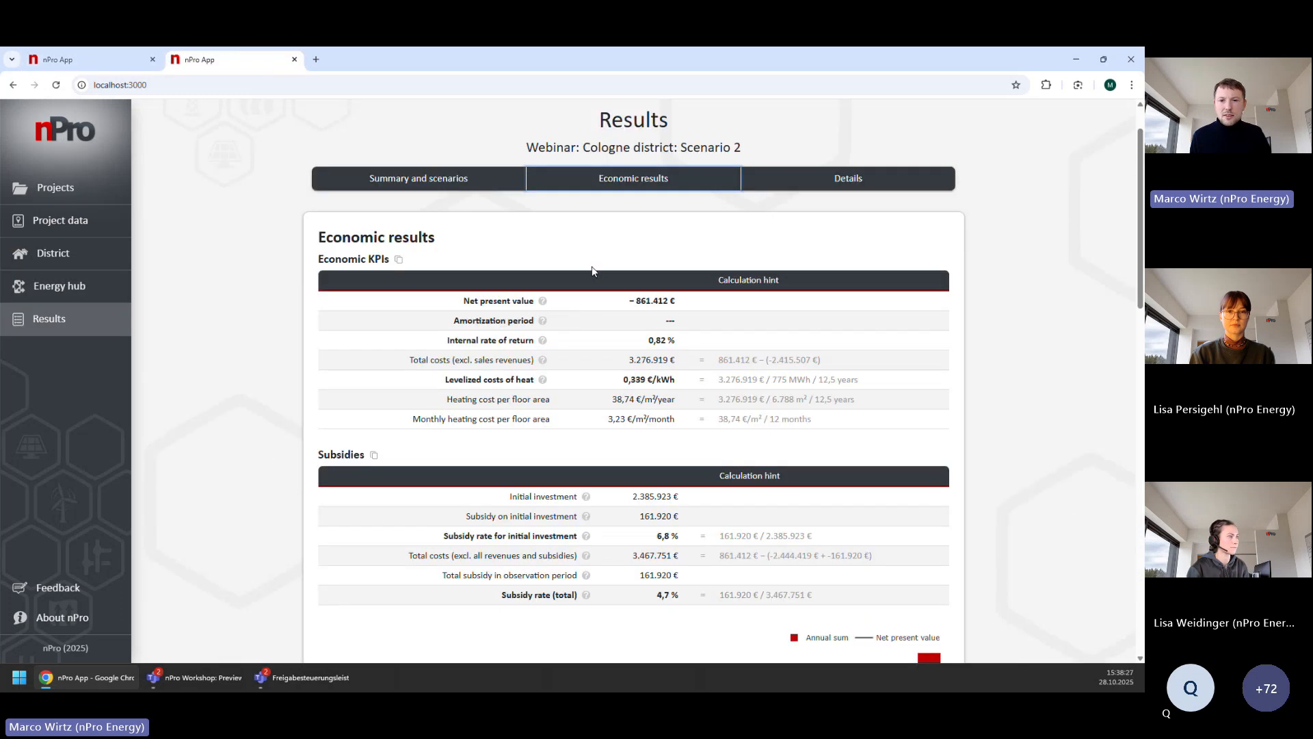
{"action": "scroll", "coordinate": [581, 258], "scroll_direction": "up", "scroll_amount": 1}
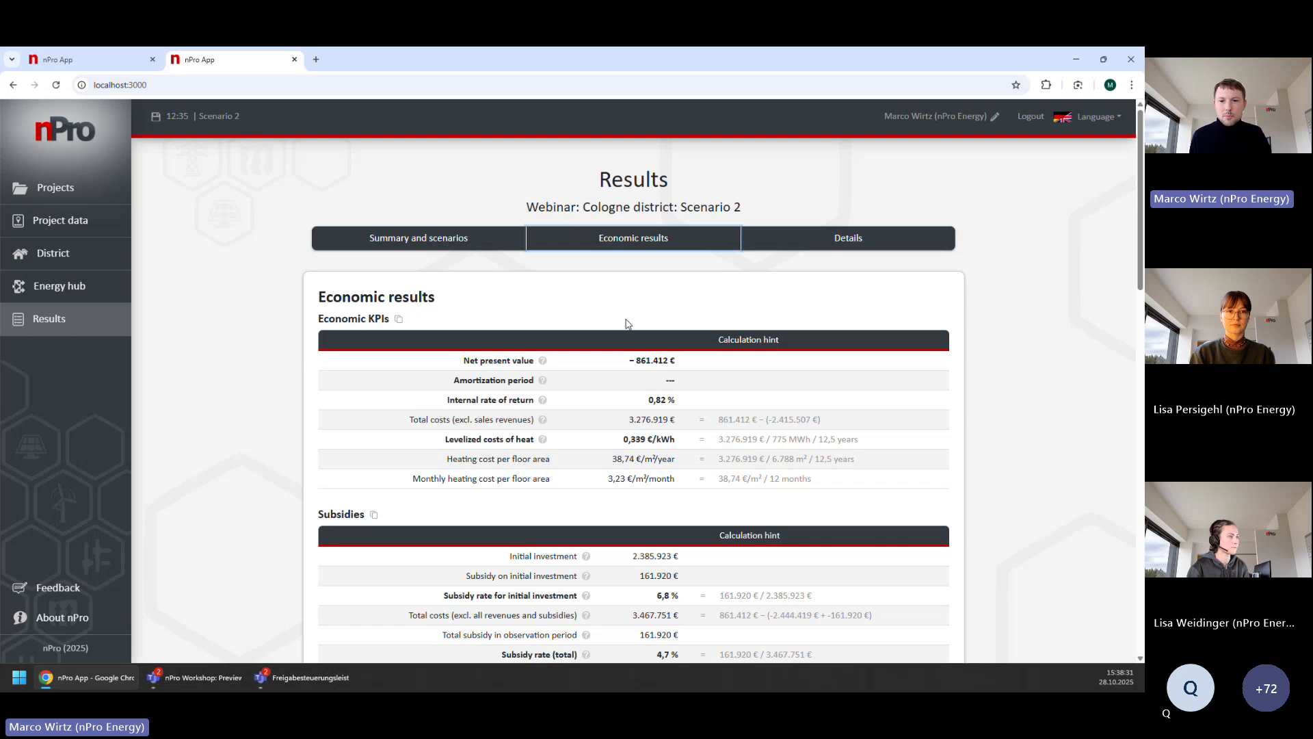
{"action": "scroll", "coordinate": [617, 316], "scroll_direction": "down", "scroll_amount": 2}
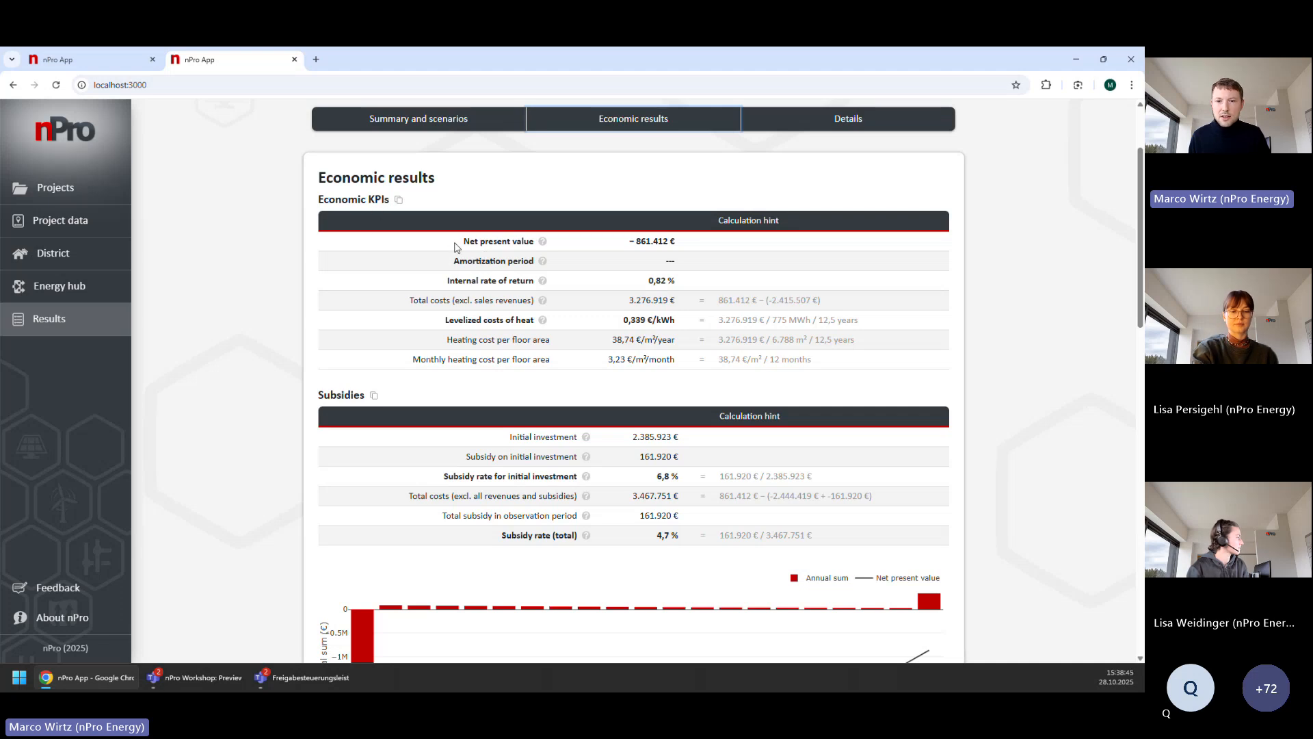
{"action": "left_click_drag", "start_coordinate": [463, 243], "coordinate": [497, 281]}
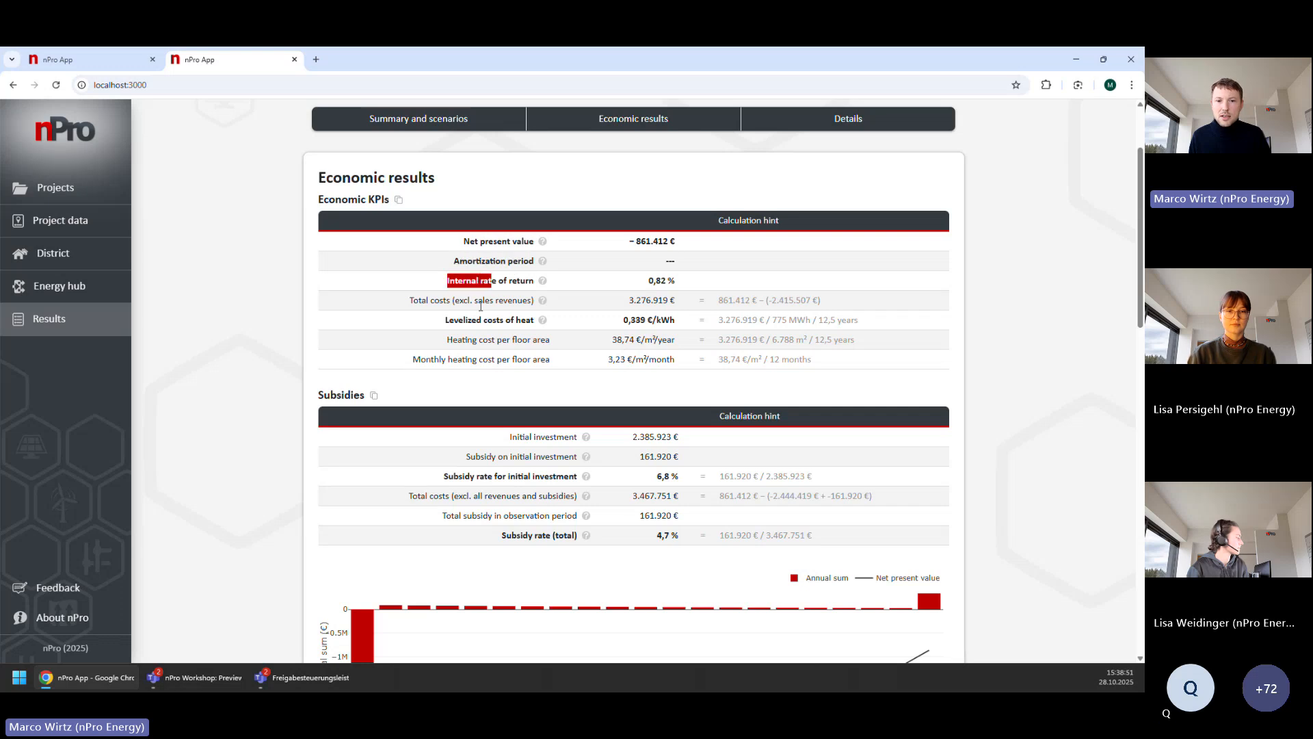
{"action": "left_click_drag", "start_coordinate": [444, 320], "coordinate": [535, 320]}
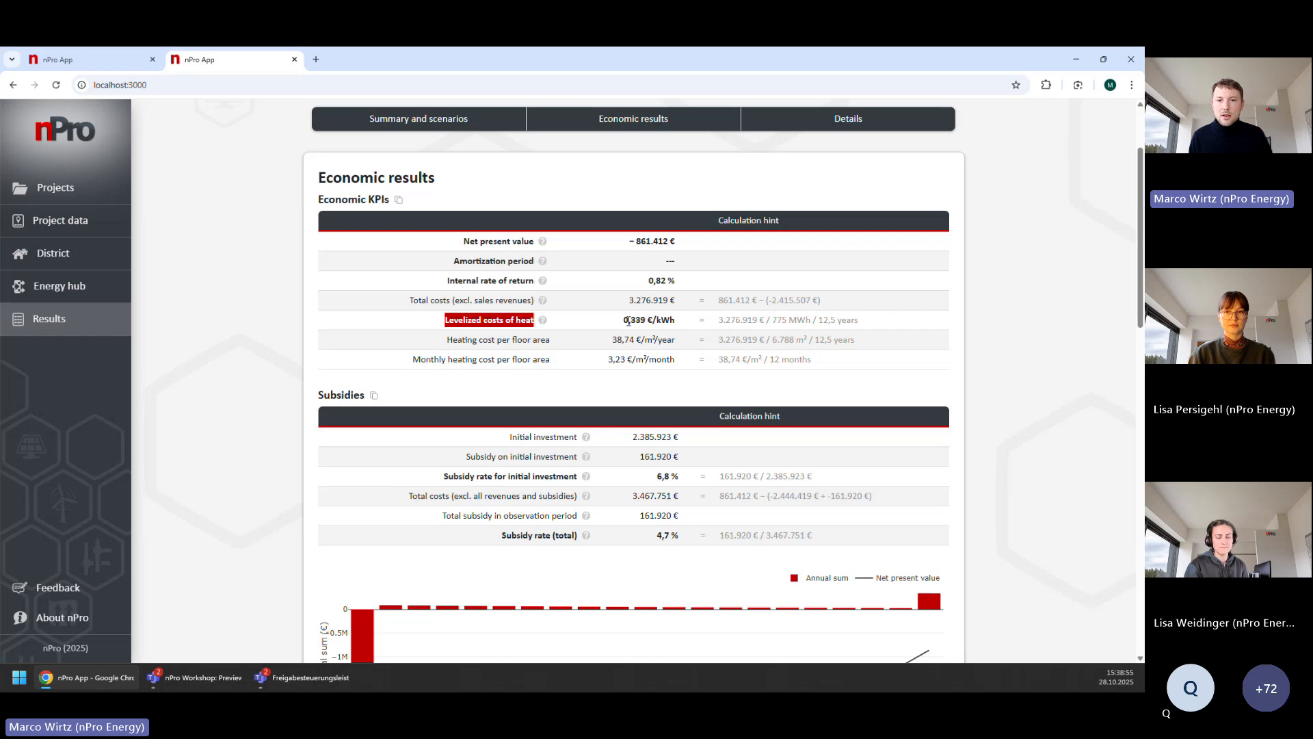
- Review the Subsidies table, including the subsidy rate for initial investment and the total subsidy rate
{"action": "scroll", "coordinate": [628, 320], "scroll_direction": "down", "scroll_amount": 1}
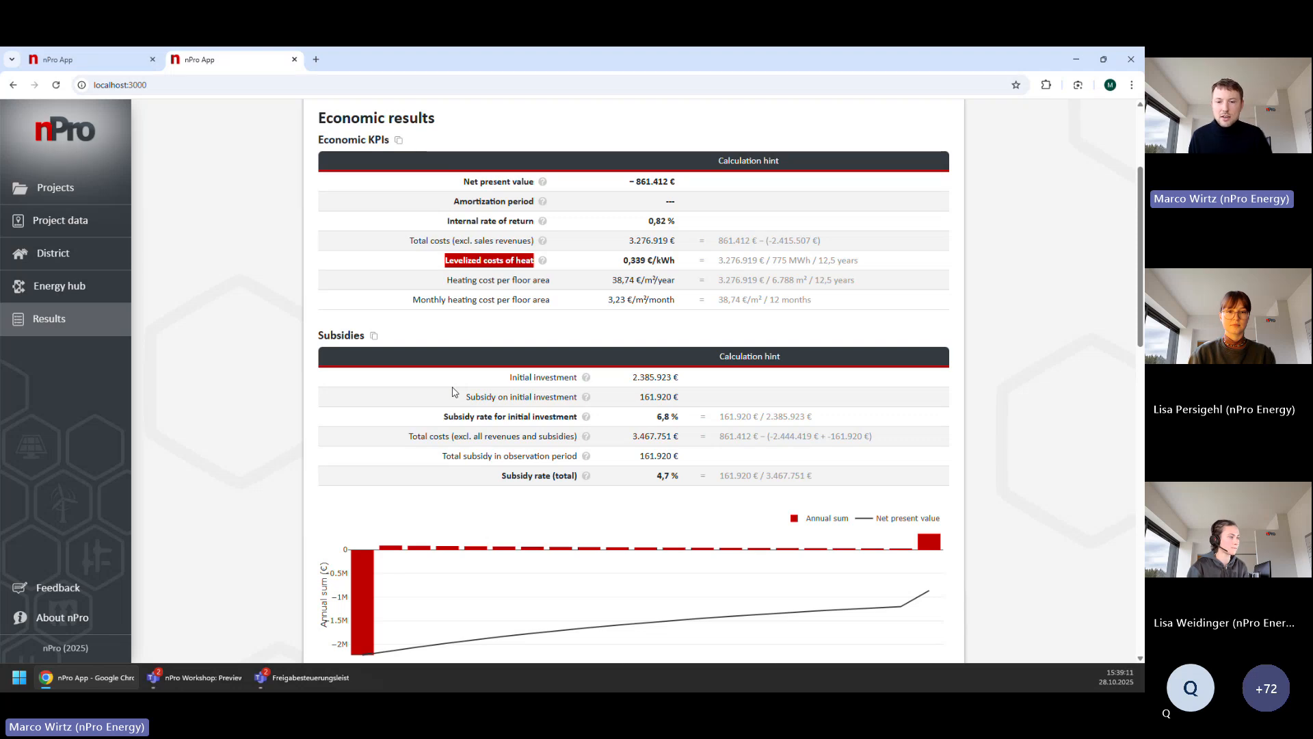
{"action": "scroll", "coordinate": [452, 391], "scroll_direction": "down", "scroll_amount": 1}
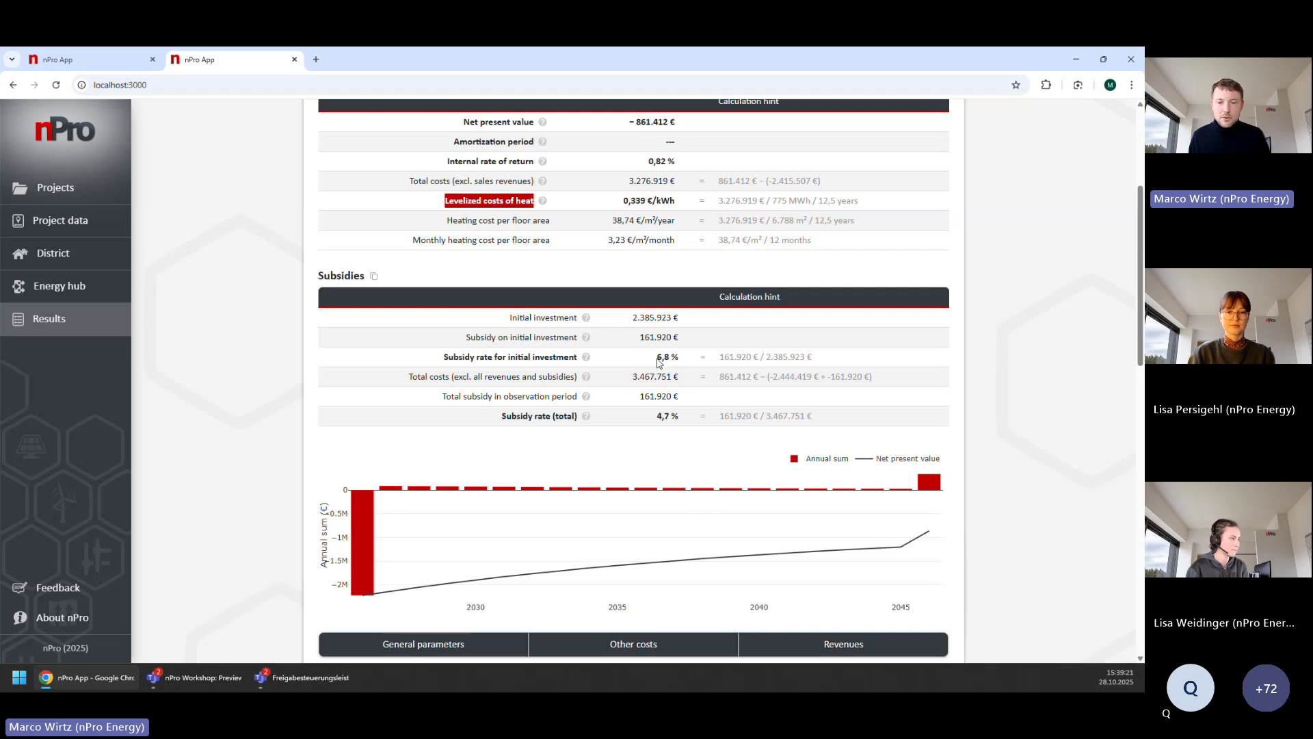
{"action": "left_click_drag", "start_coordinate": [651, 423], "coordinate": [681, 420]}
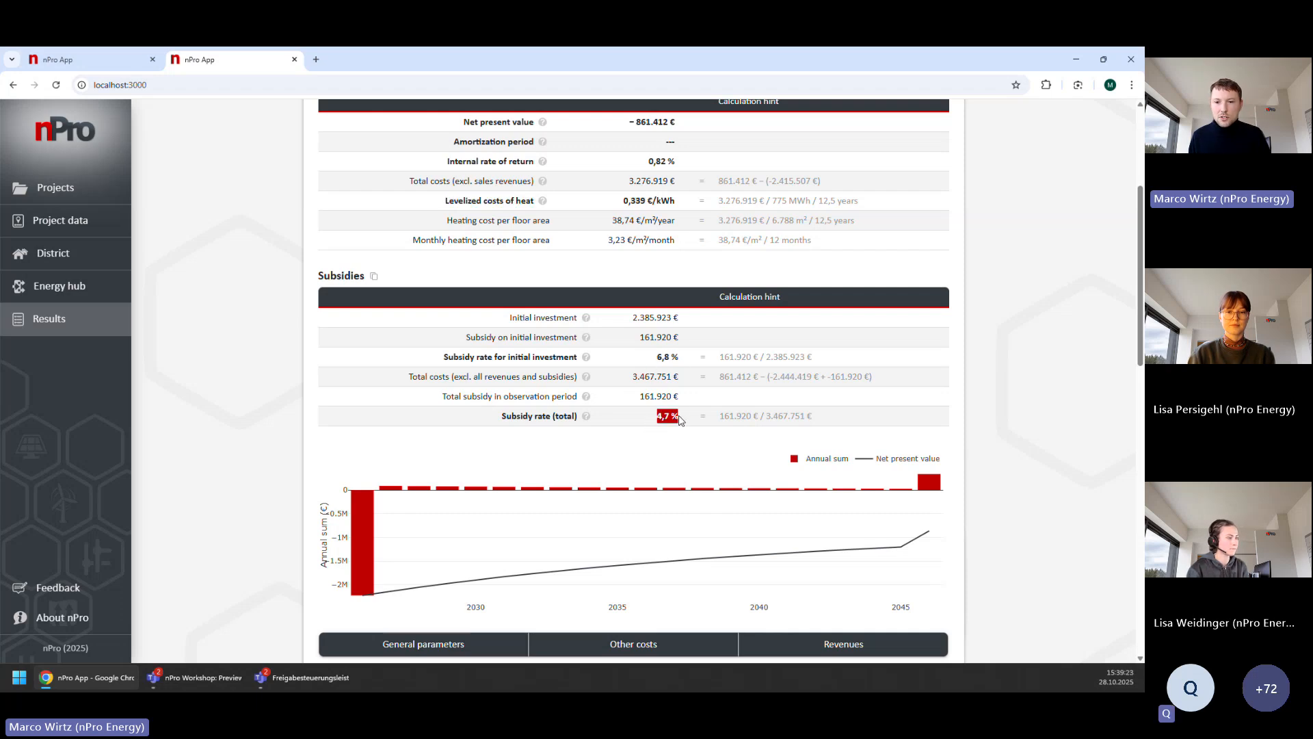
{"action": "left_click", "coordinate": [695, 394]}
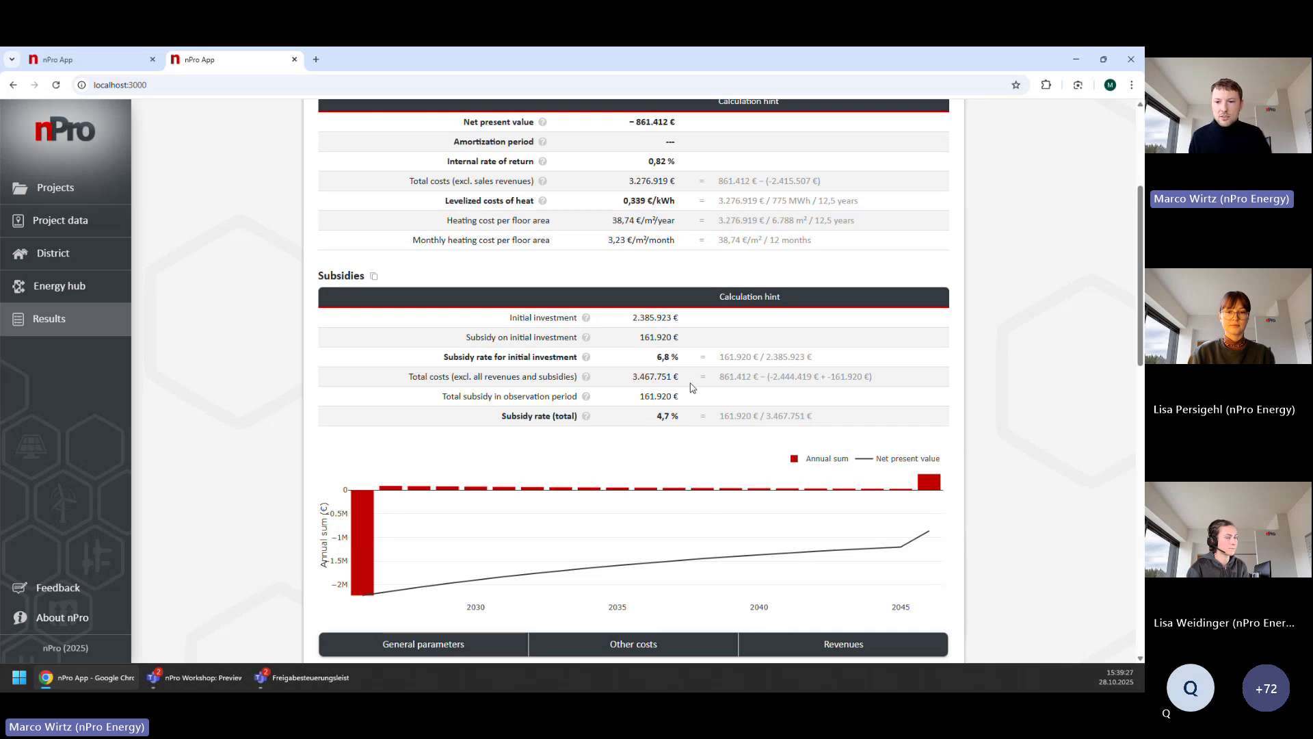
- Examine the calculation hints of the economic KPIs, focusing on the formula for the levelized costs of heat
{"action": "scroll", "coordinate": [703, 383], "scroll_direction": "up", "scroll_amount": 1}
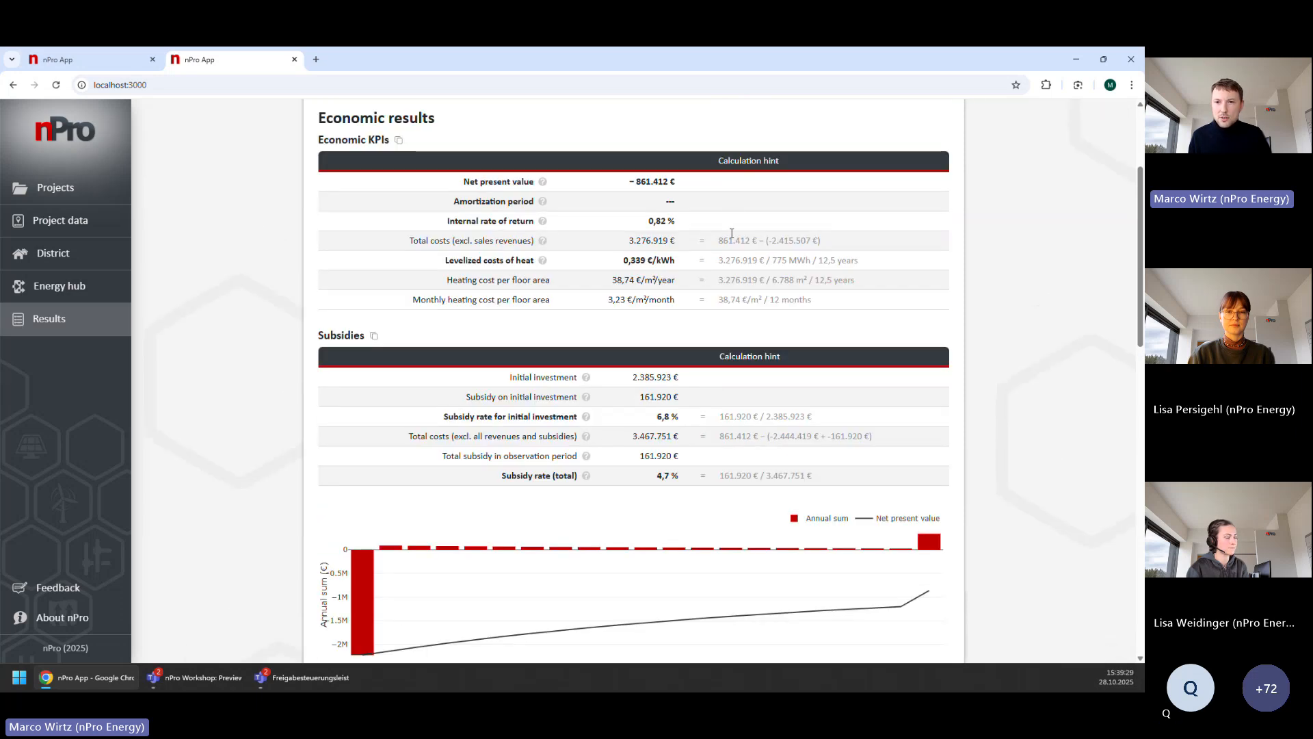
{"action": "left_click_drag", "start_coordinate": [716, 169], "coordinate": [739, 160]}
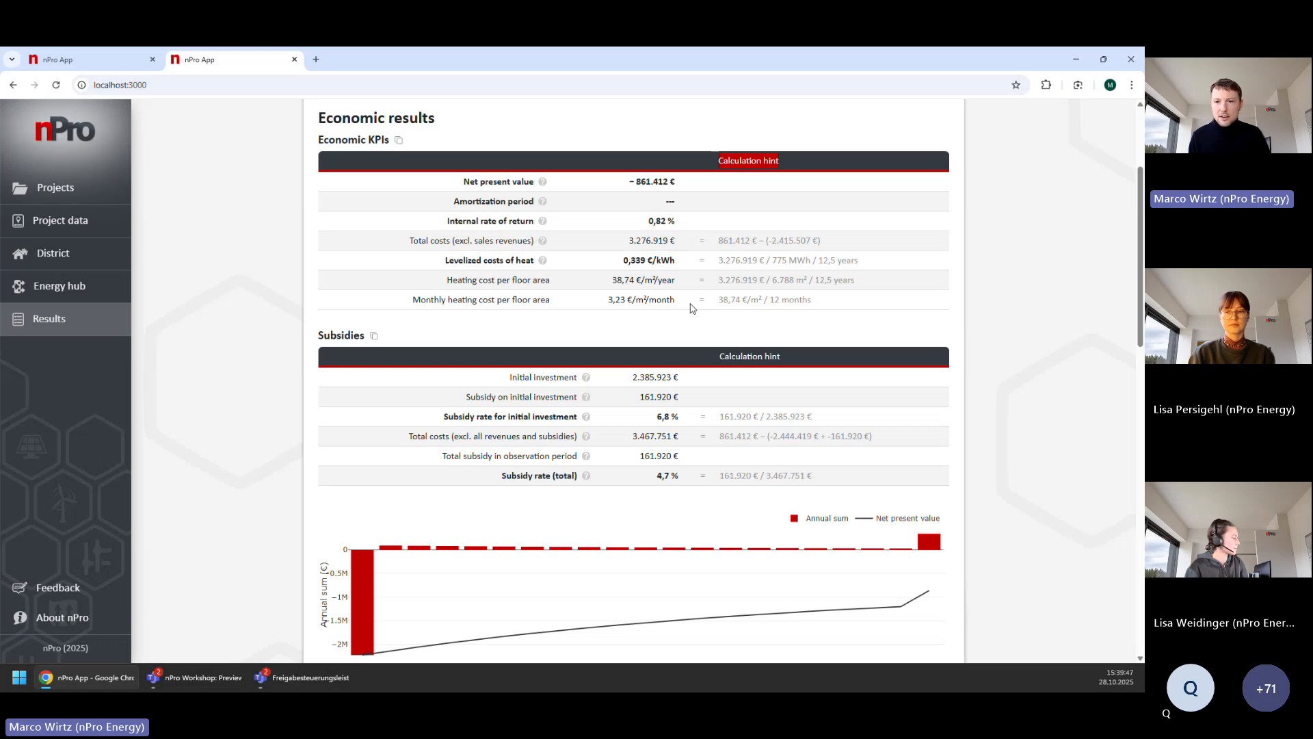
{"action": "left_click_drag", "start_coordinate": [723, 261], "coordinate": [847, 261]}
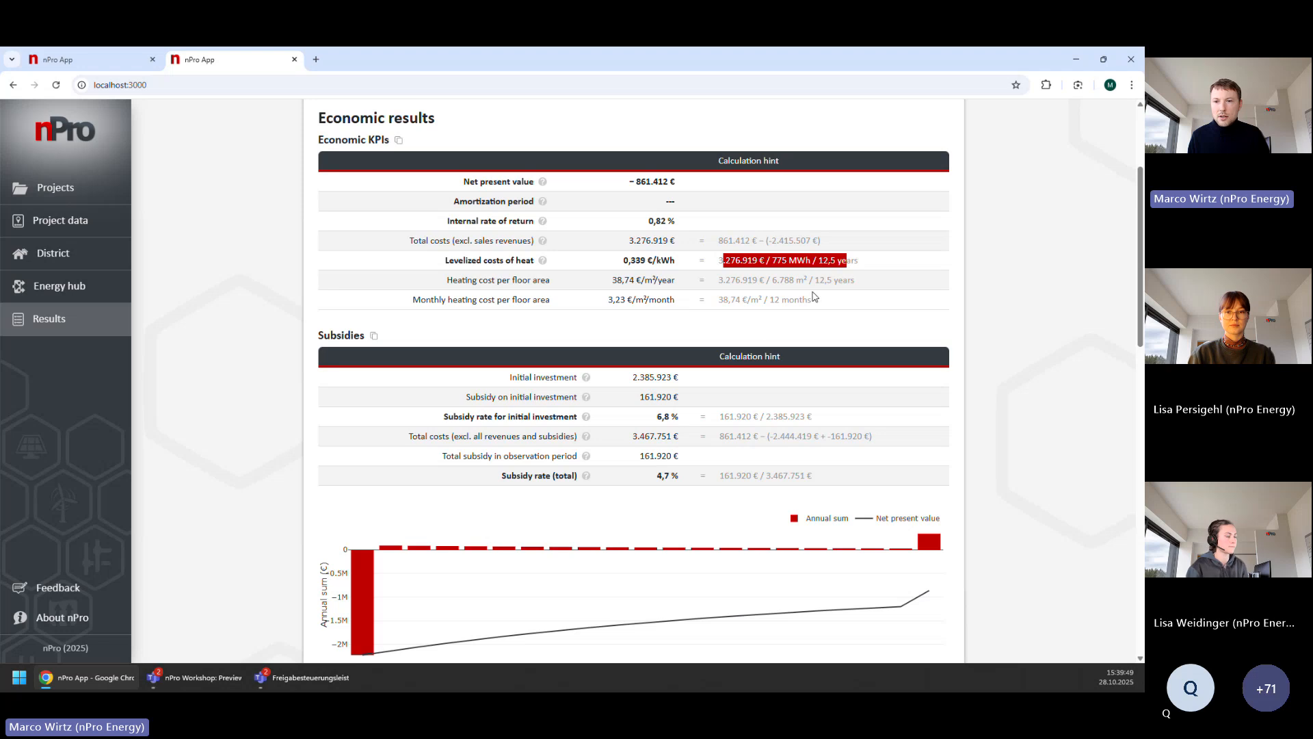
- Expand the energy hub's investment costs in the cost breakdown and examine the air-source heat pump's 2026 cost and its calculation
{"action": "scroll", "coordinate": [763, 332], "scroll_direction": "down", "scroll_amount": 2}
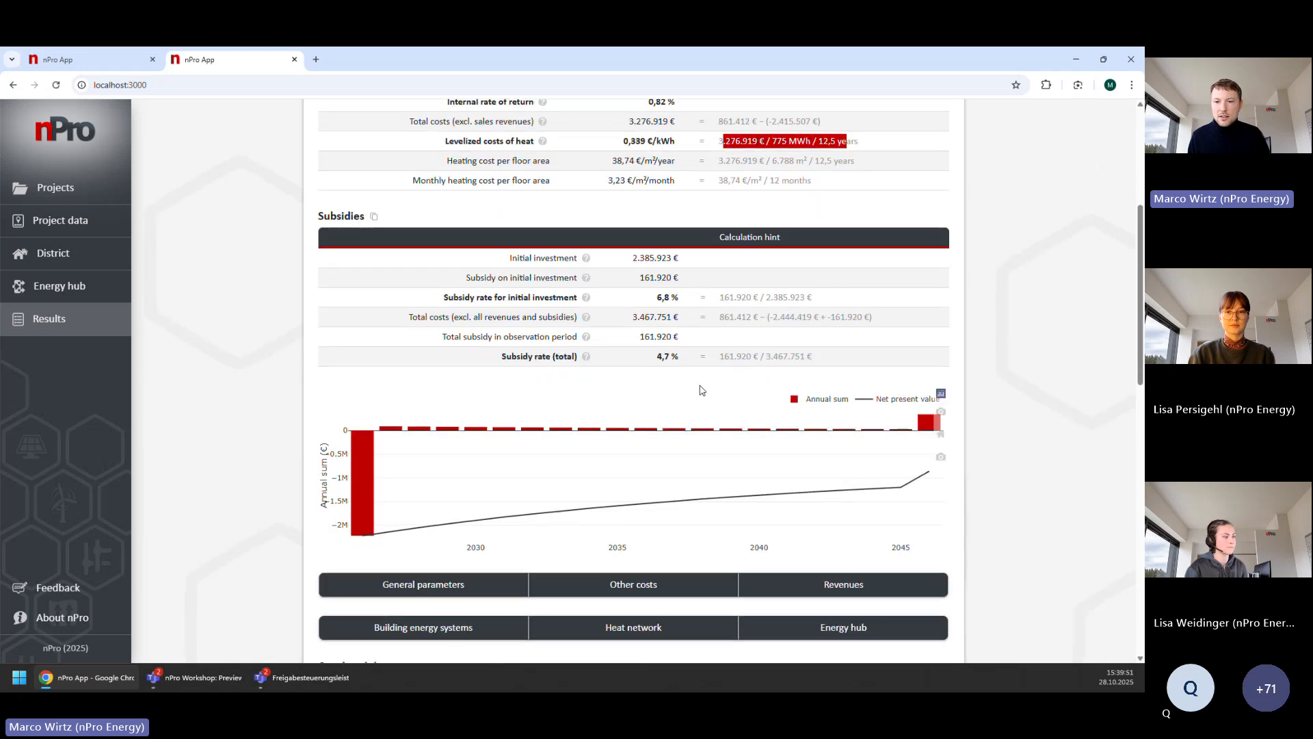
{"action": "scroll", "coordinate": [654, 373], "scroll_direction": "down", "scroll_amount": 2}
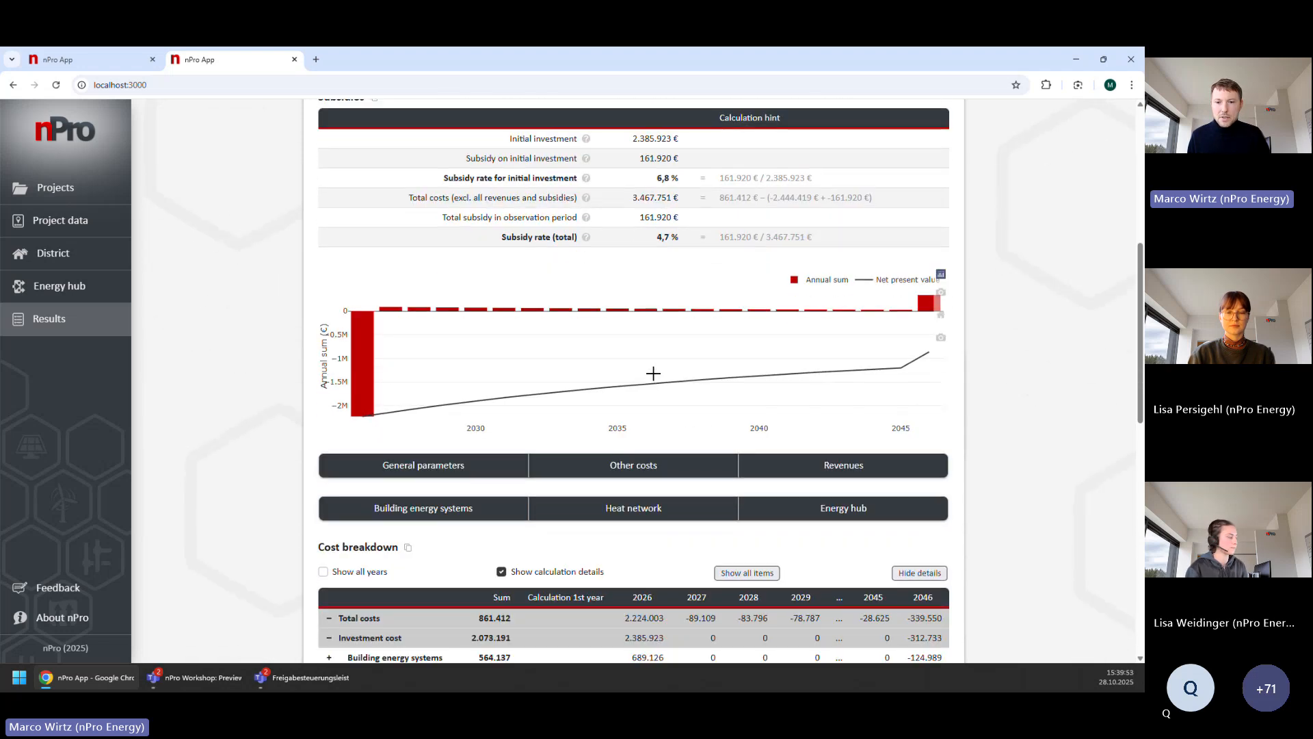
{"action": "scroll", "coordinate": [654, 373], "scroll_direction": "down", "scroll_amount": 4}
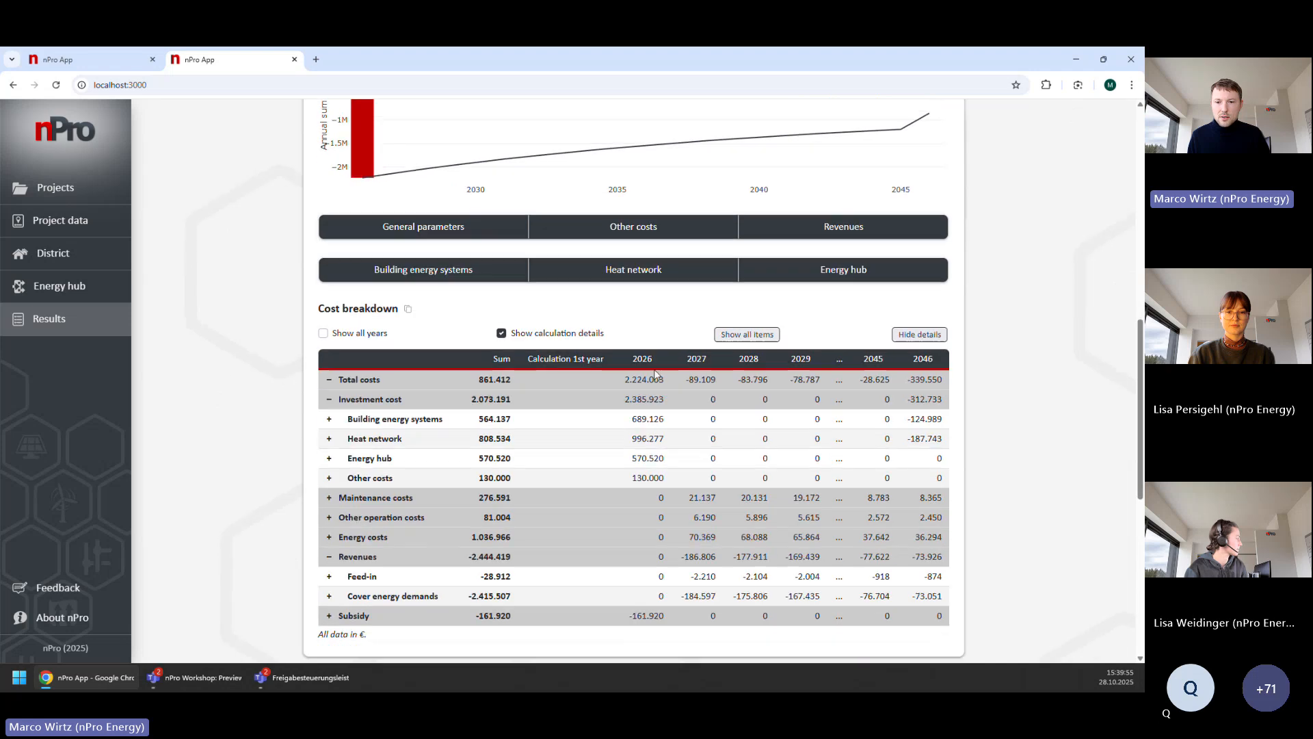
{"action": "scroll", "coordinate": [655, 375], "scroll_direction": "down", "scroll_amount": 1}
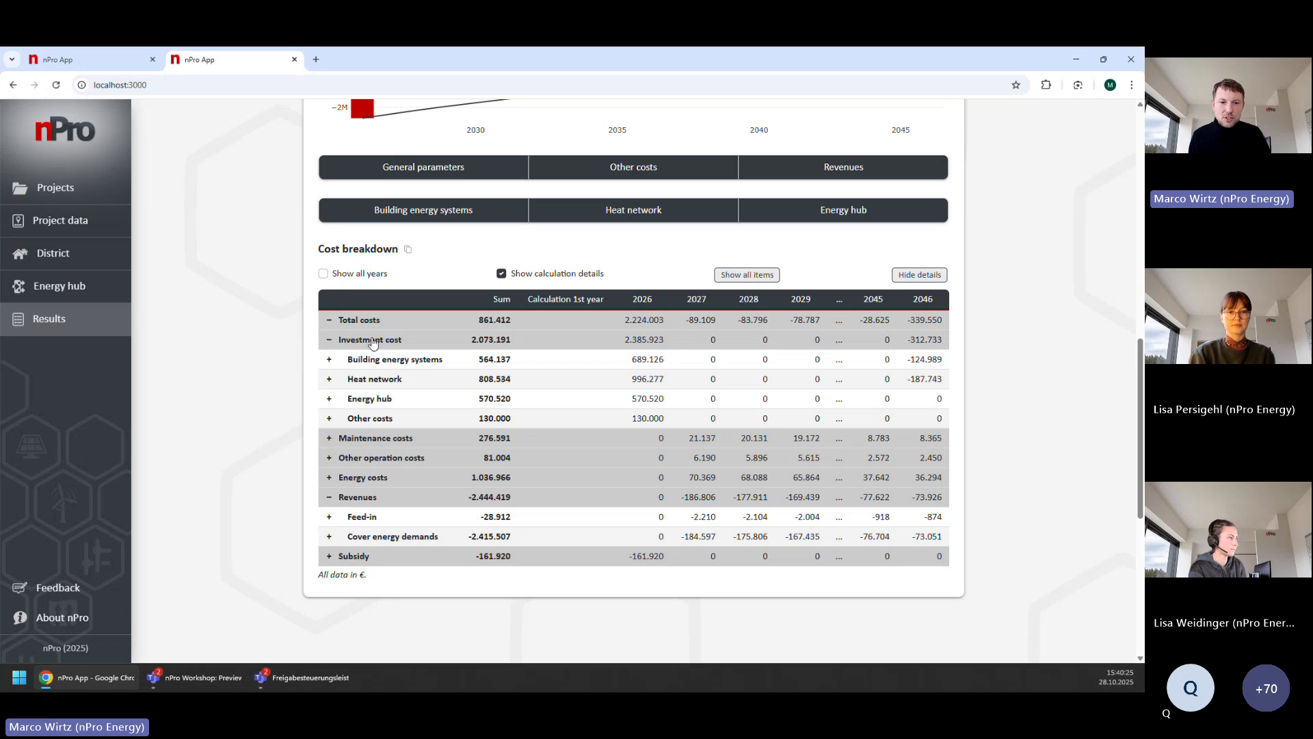
{"action": "left_click", "coordinate": [369, 404]}
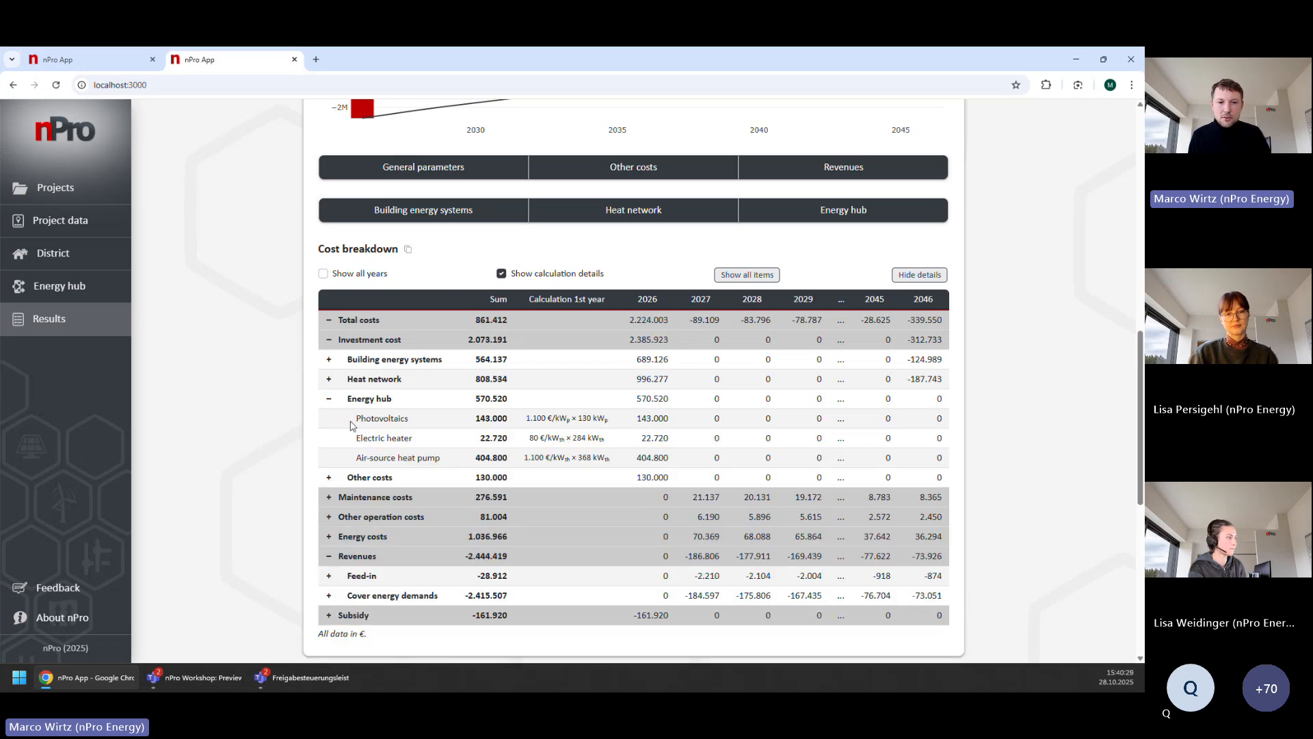
{"action": "left_click_drag", "start_coordinate": [356, 424], "coordinate": [451, 461]}
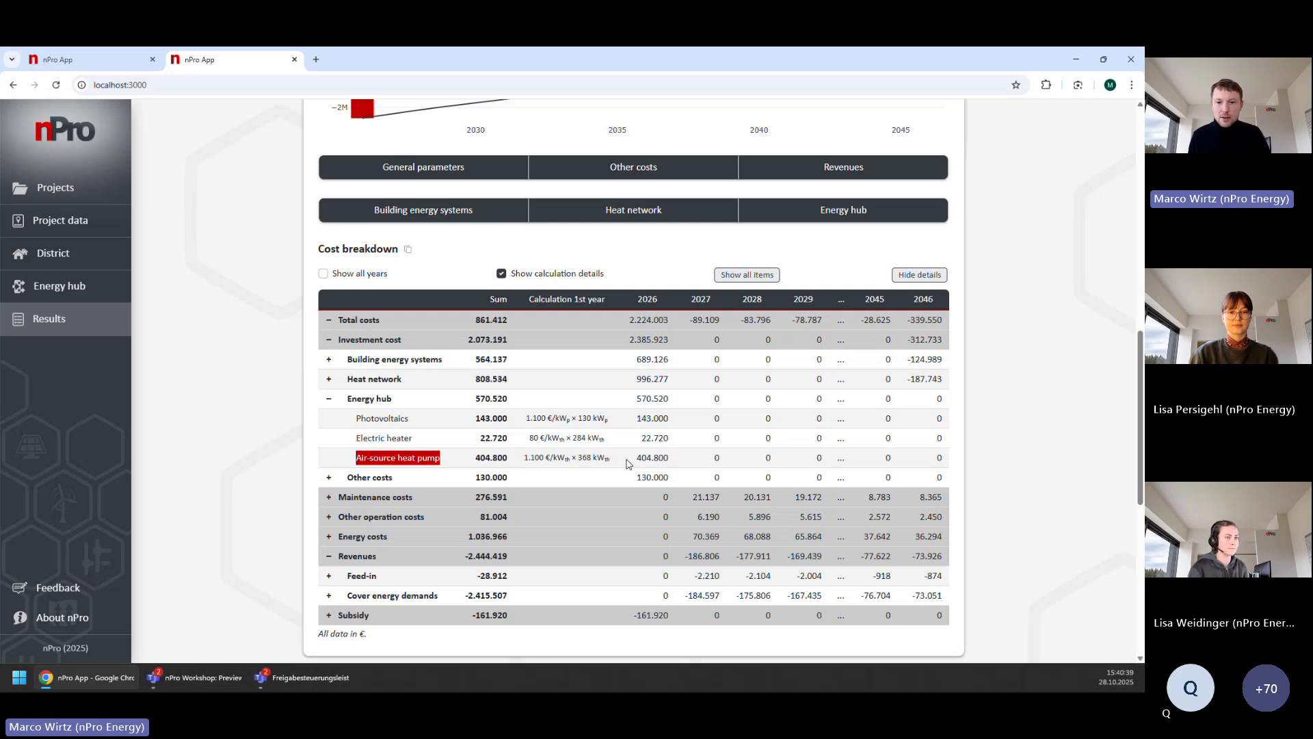
{"action": "left_click_drag", "start_coordinate": [634, 457], "coordinate": [670, 466]}
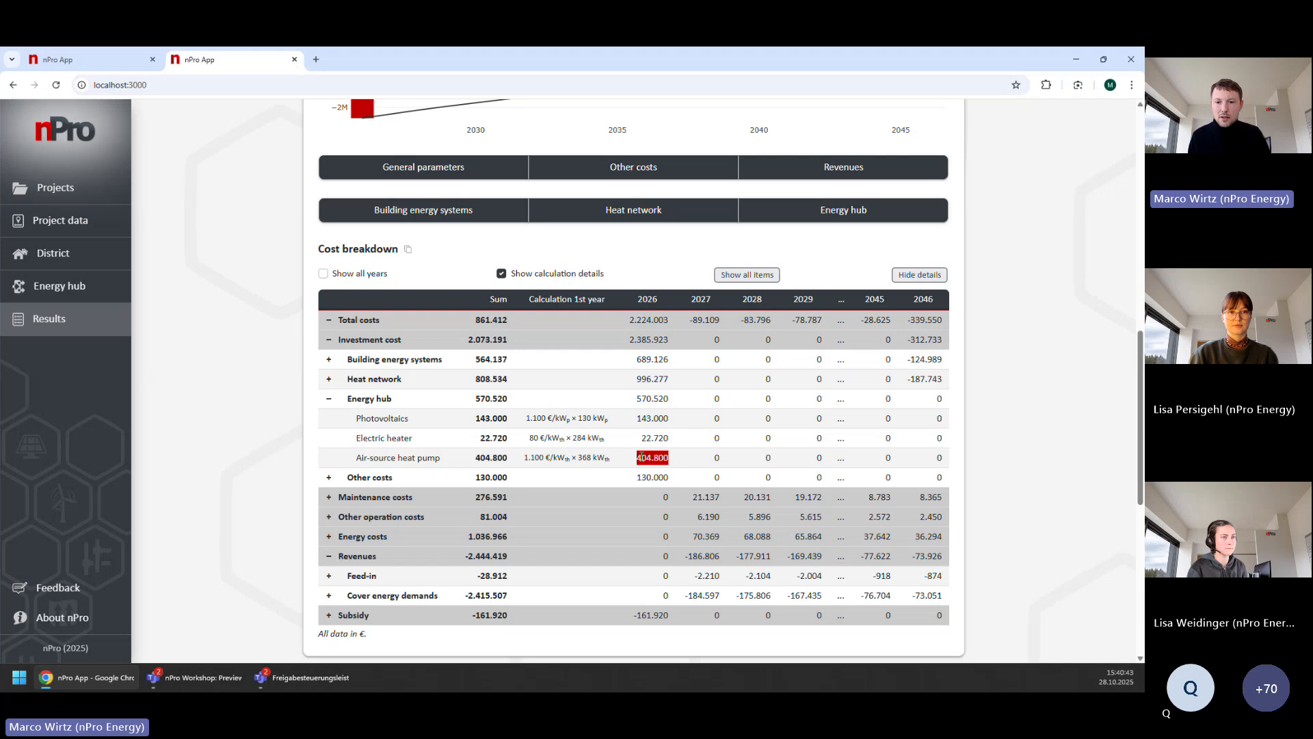
{"action": "left_click_drag", "start_coordinate": [524, 460], "coordinate": [618, 465]}
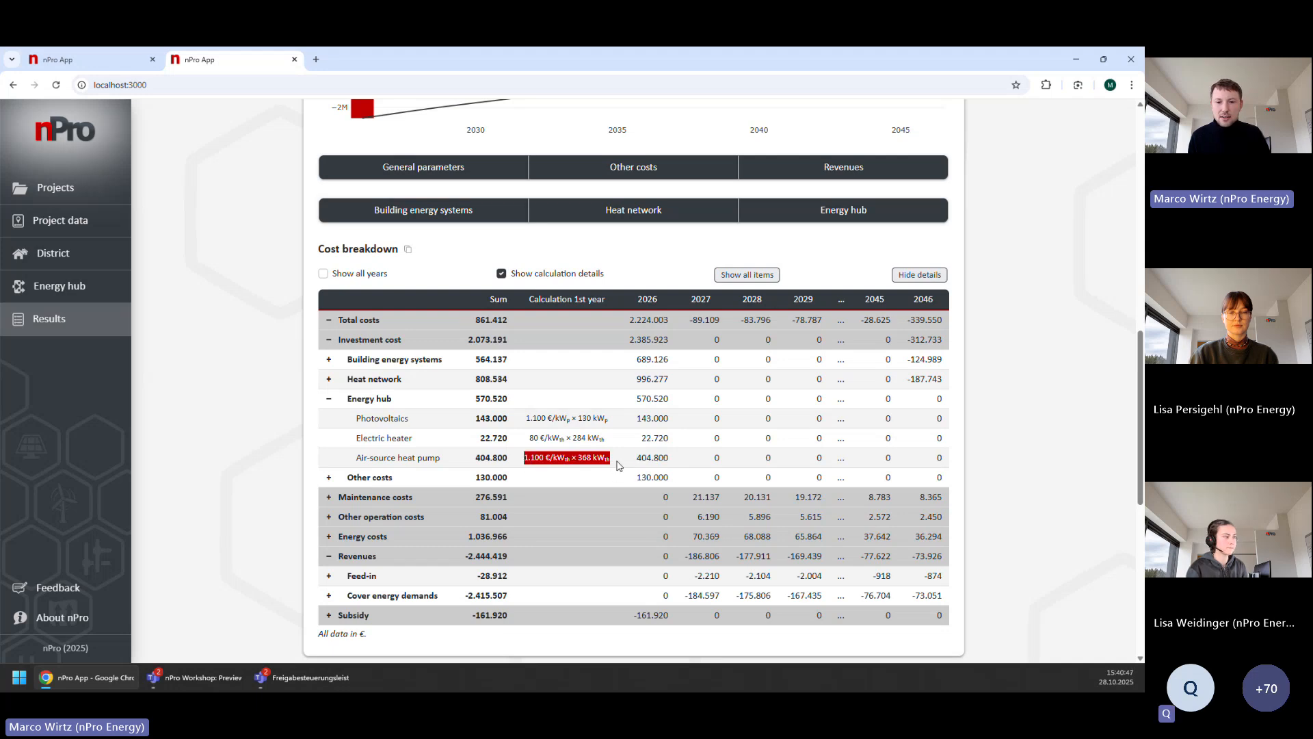
- Expand the energy costs down to the energy hub's electricity and examine the energy charge and CO₂ pricing items
{"action": "scroll", "coordinate": [607, 462], "scroll_direction": "down", "scroll_amount": 1}
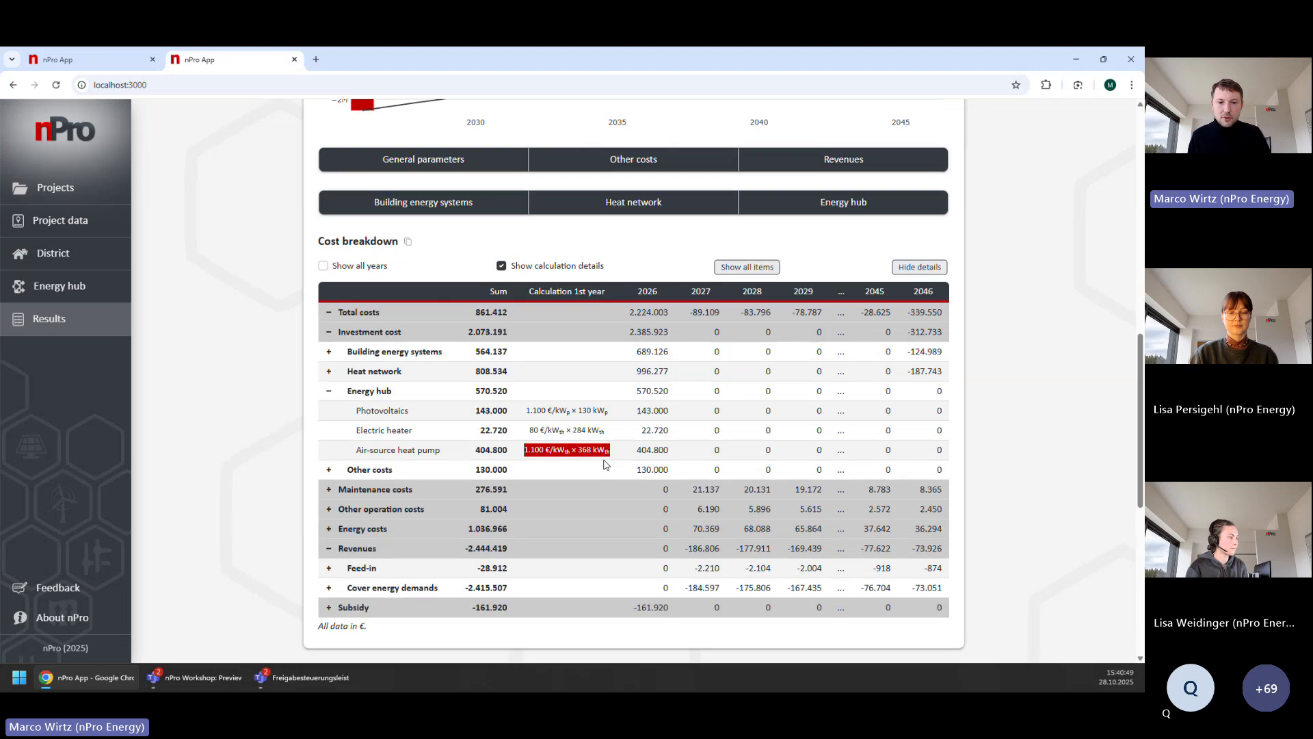
{"action": "left_click", "coordinate": [365, 477]}
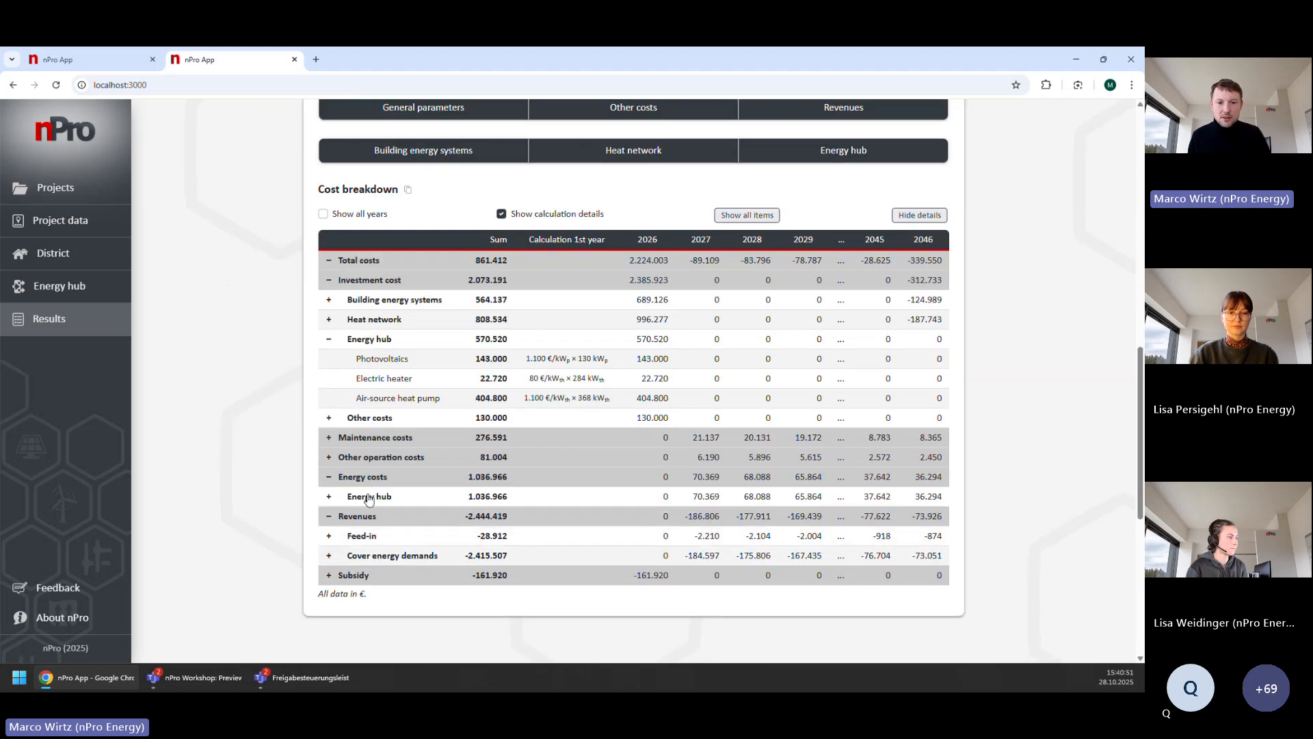
{"action": "left_click", "coordinate": [369, 496]}
{"action": "left_click", "coordinate": [375, 518]}
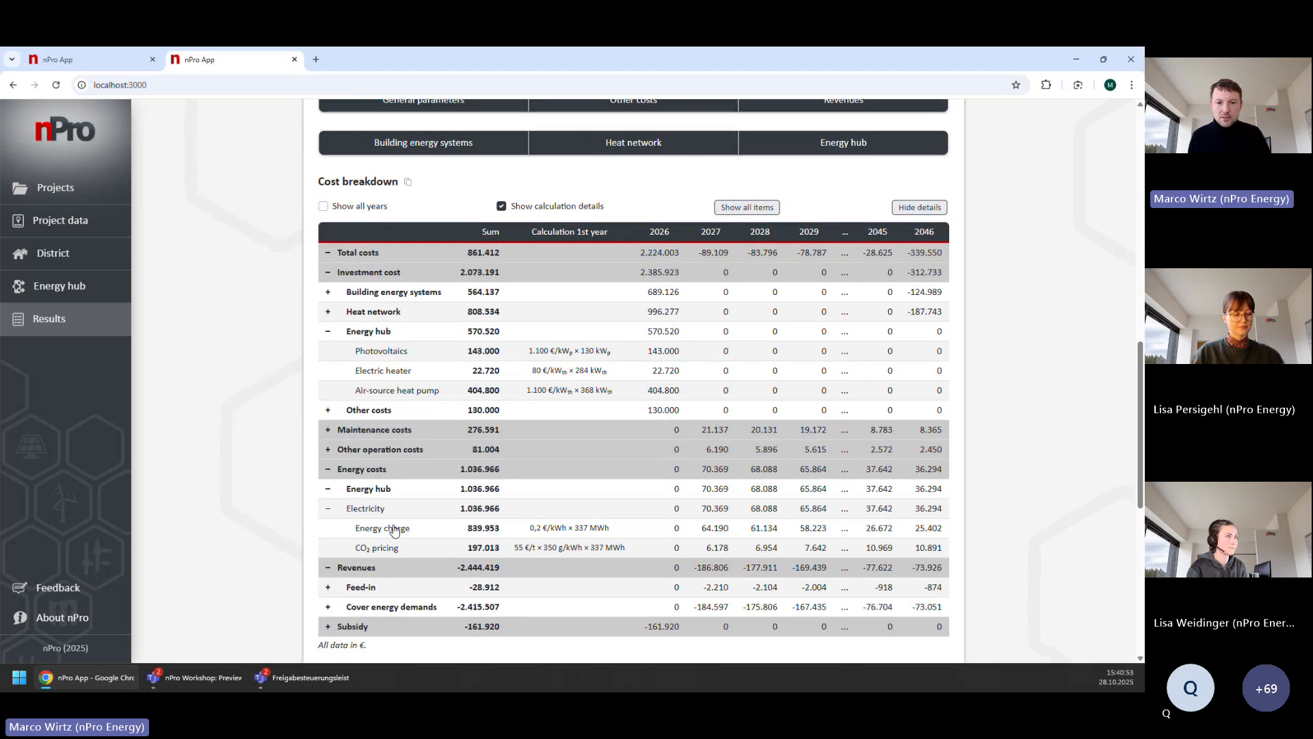
{"action": "scroll", "coordinate": [394, 531], "scroll_direction": "down", "scroll_amount": 1}
{"action": "left_click_drag", "start_coordinate": [353, 481], "coordinate": [420, 482]}
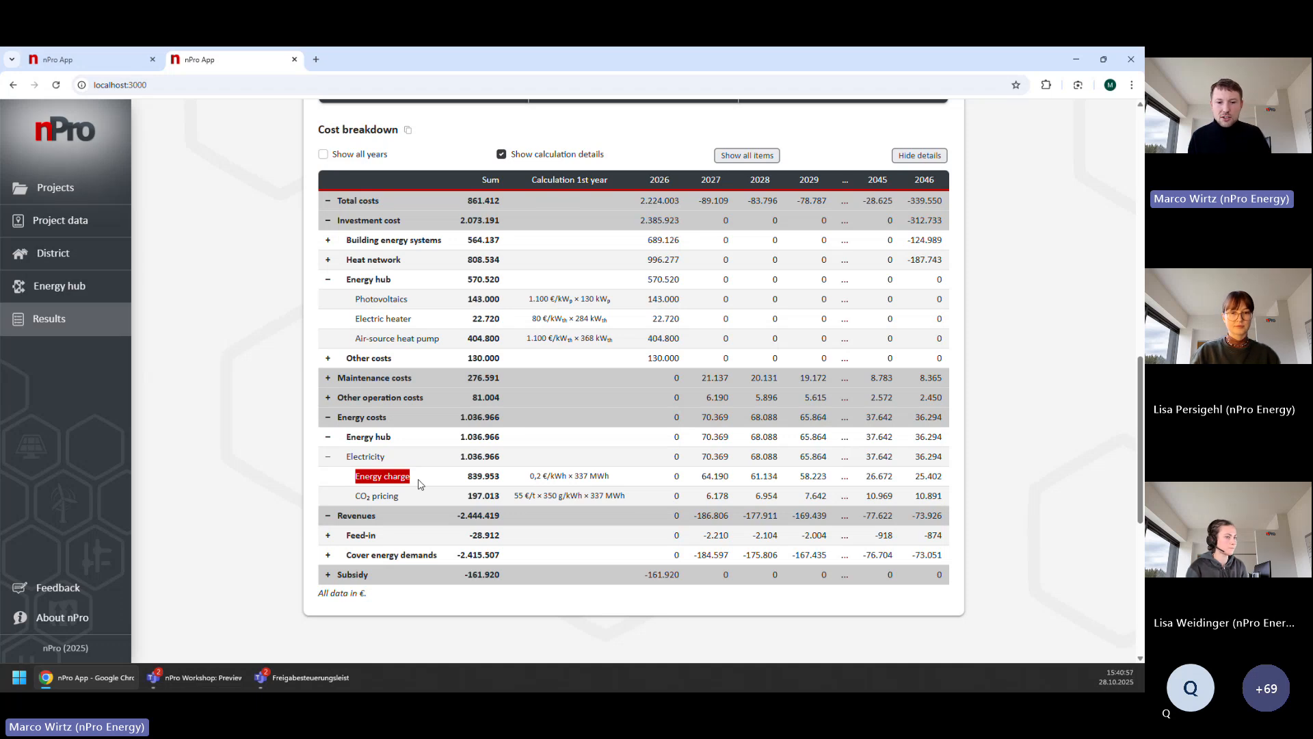
{"action": "left_click_drag", "start_coordinate": [349, 499], "coordinate": [403, 503]}
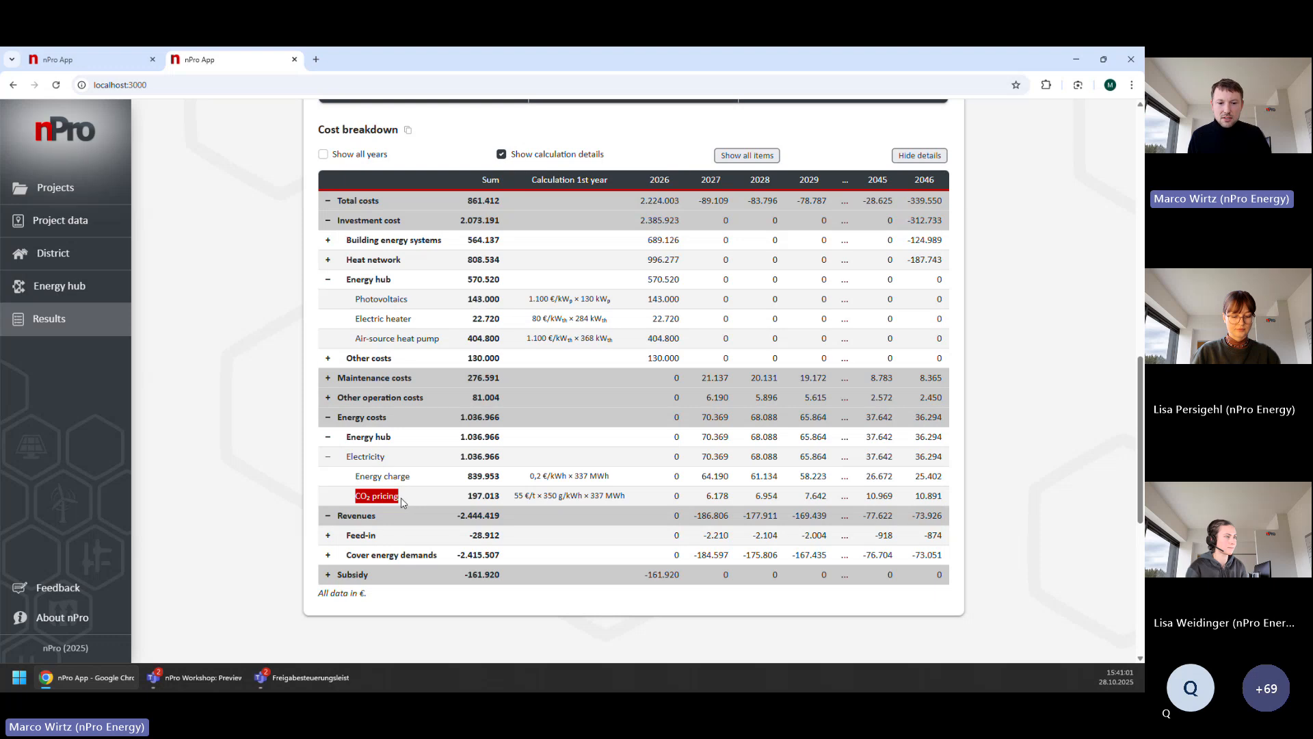
- Expand the subsidy down to the energy hub's air-source heat pump, examine its calculation, and highlight the sum of the total costs
{"action": "left_click", "coordinate": [359, 575]}
{"action": "scroll", "coordinate": [360, 578], "scroll_direction": "down", "scroll_amount": 1}
{"action": "left_click", "coordinate": [388, 540]}
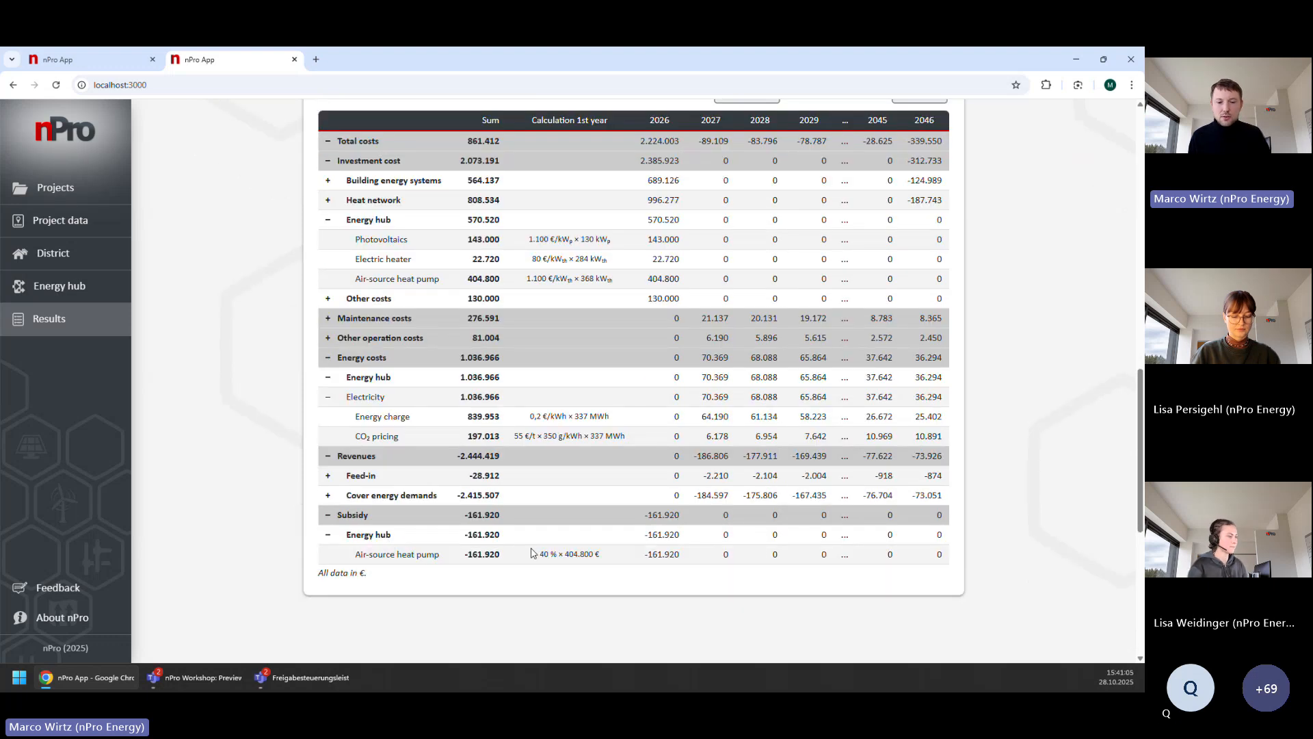
{"action": "scroll", "coordinate": [544, 540], "scroll_direction": "up", "scroll_amount": 1}
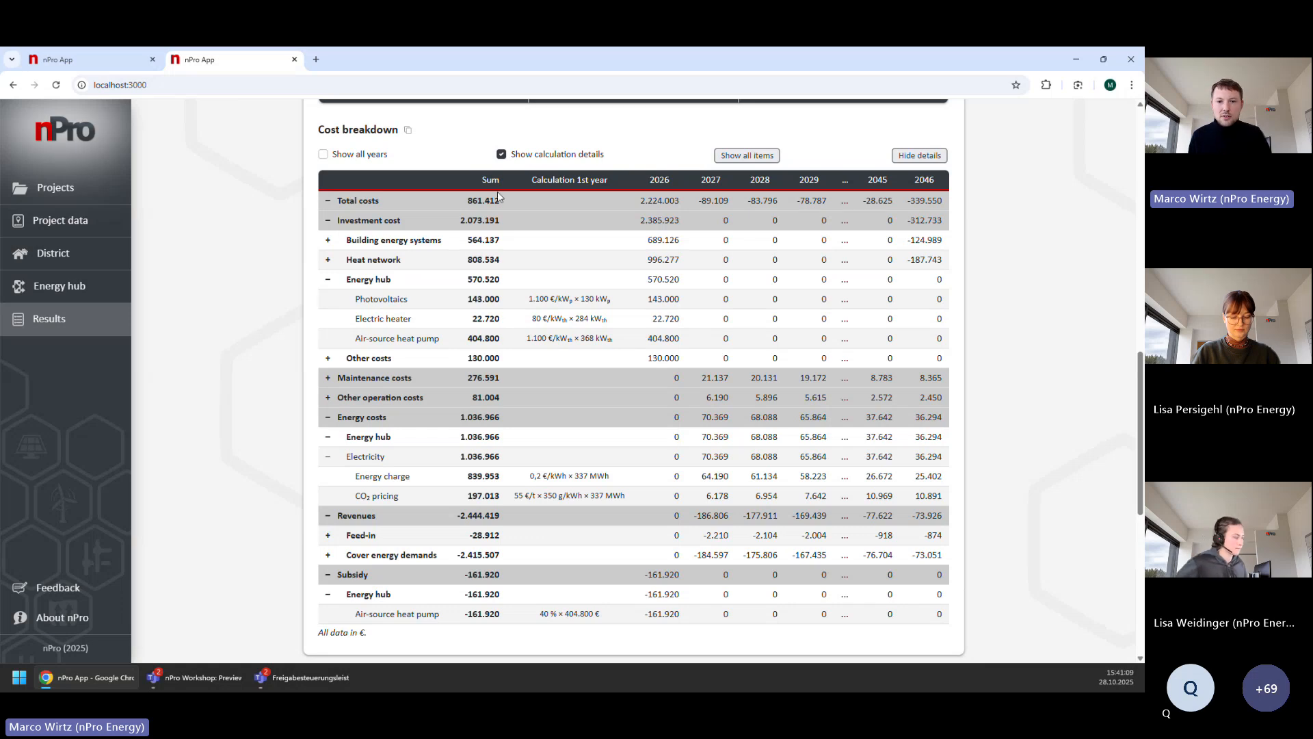
{"action": "scroll", "coordinate": [472, 260], "scroll_direction": "up", "scroll_amount": 1}
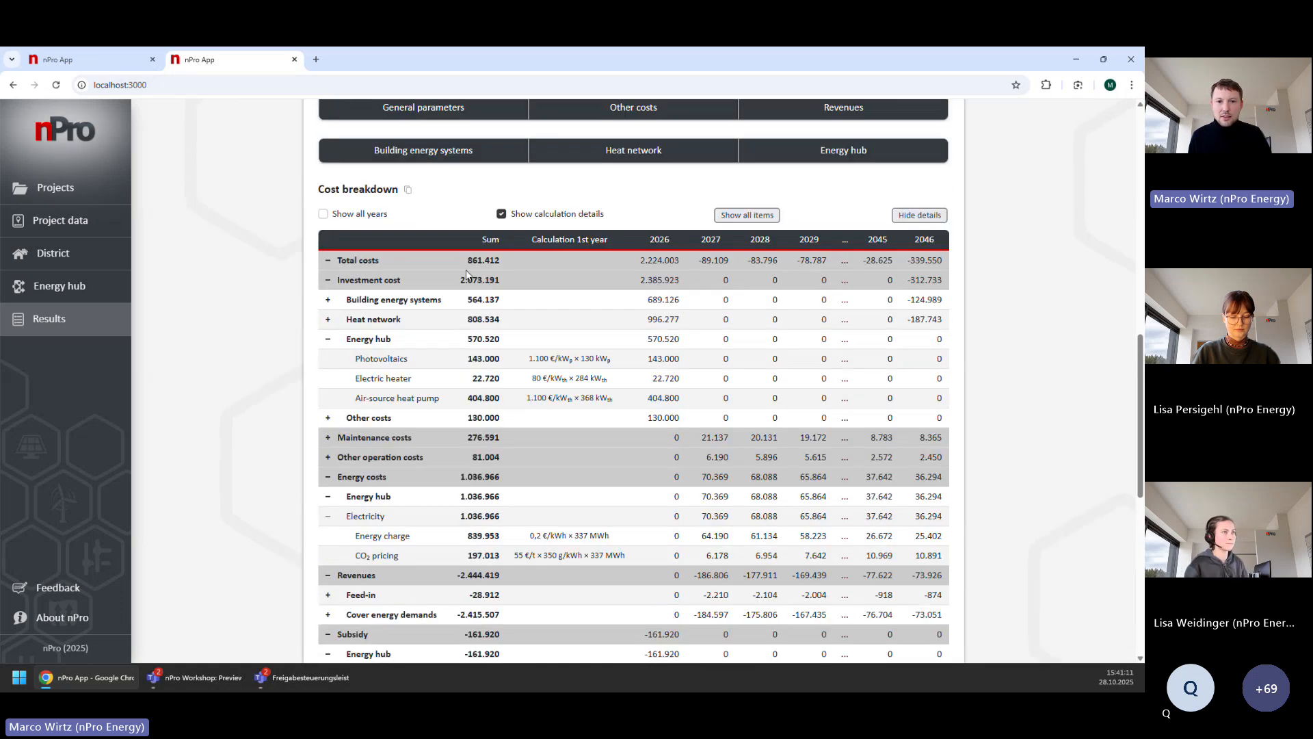
{"action": "left_click_drag", "start_coordinate": [466, 265], "coordinate": [509, 264]}
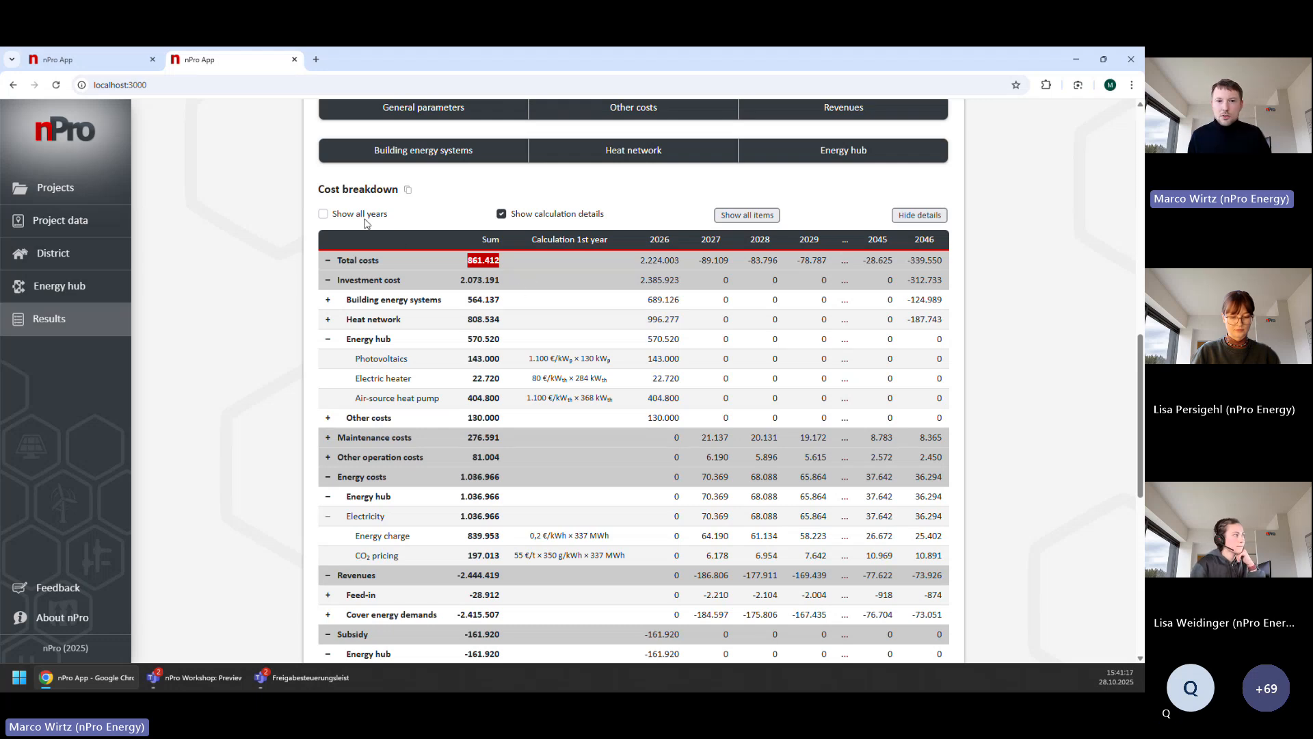
- Show all years in the cost breakdown and look through the yearly columns of the observation period
{"action": "left_click_drag", "start_coordinate": [645, 241], "coordinate": [902, 242]}
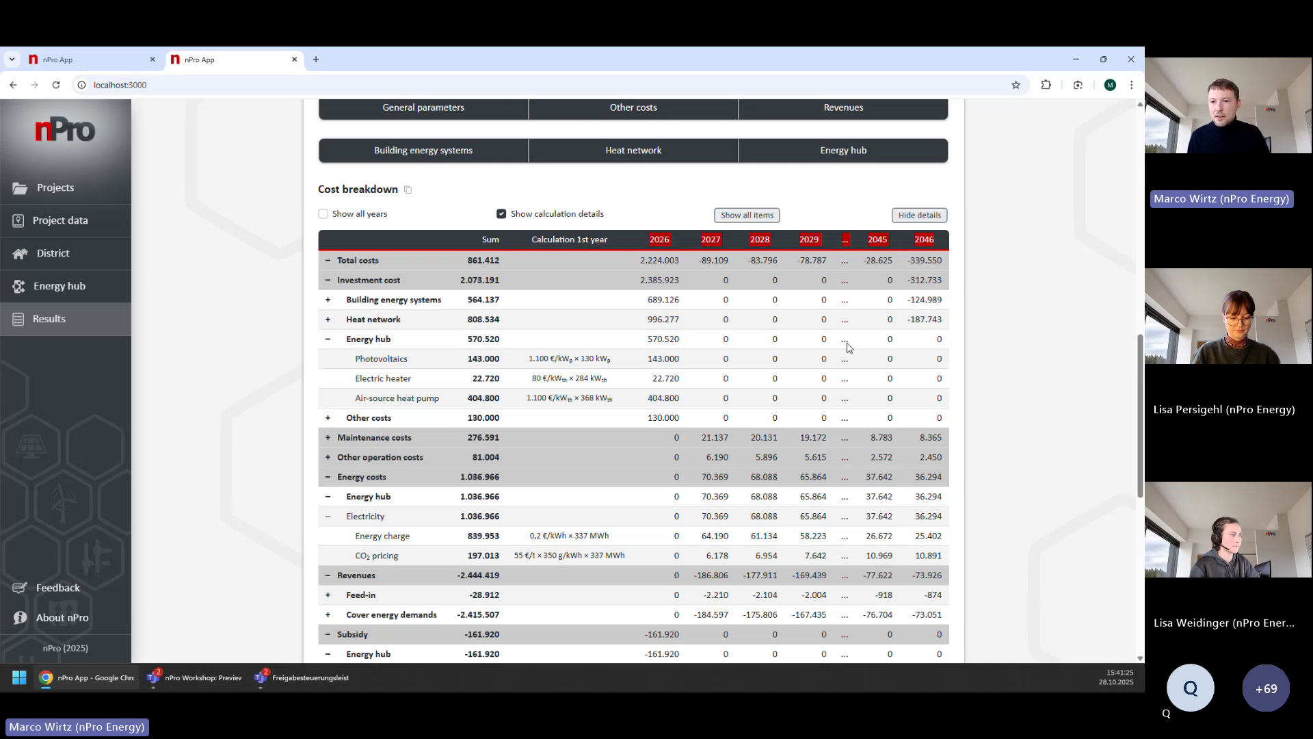
{"action": "left_click", "coordinate": [356, 216]}
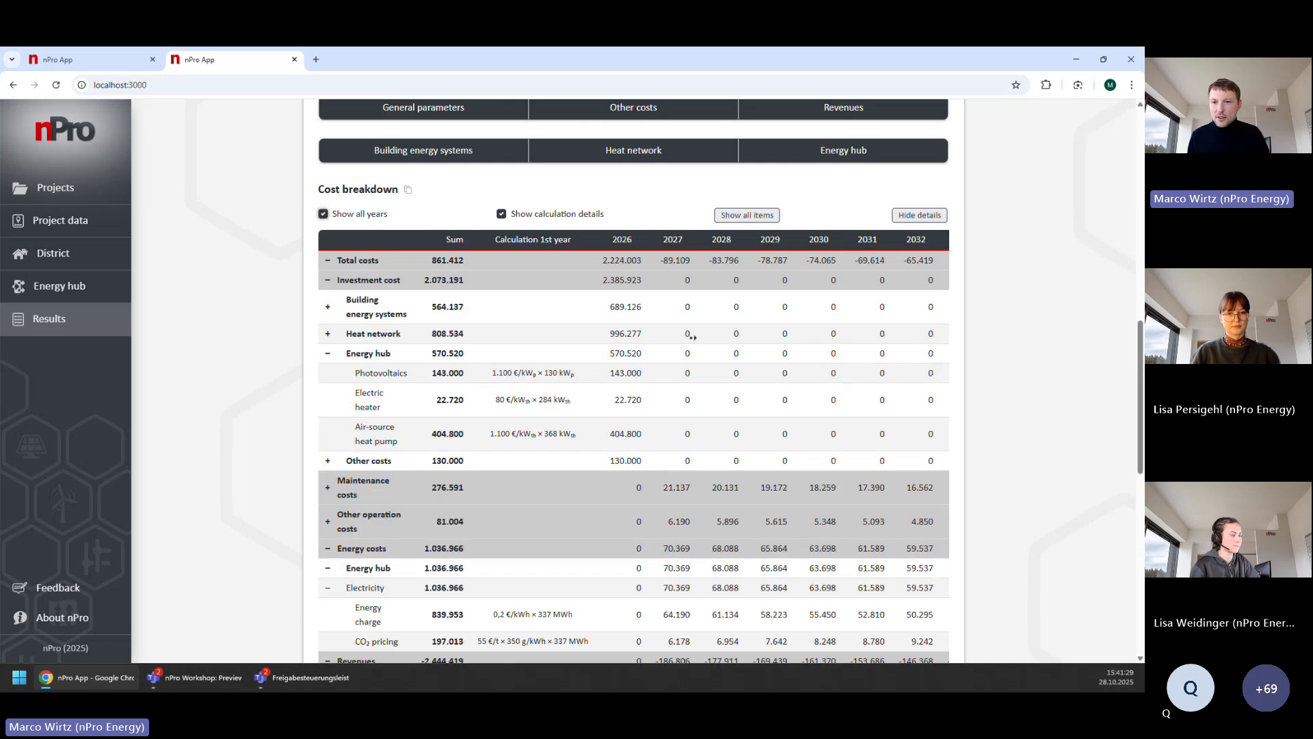
{"action": "scroll", "coordinate": [721, 339], "scroll_direction": "right", "scroll_amount": 2}
{"action": "scroll", "coordinate": [721, 339], "scroll_direction": "right", "scroll_amount": 4}
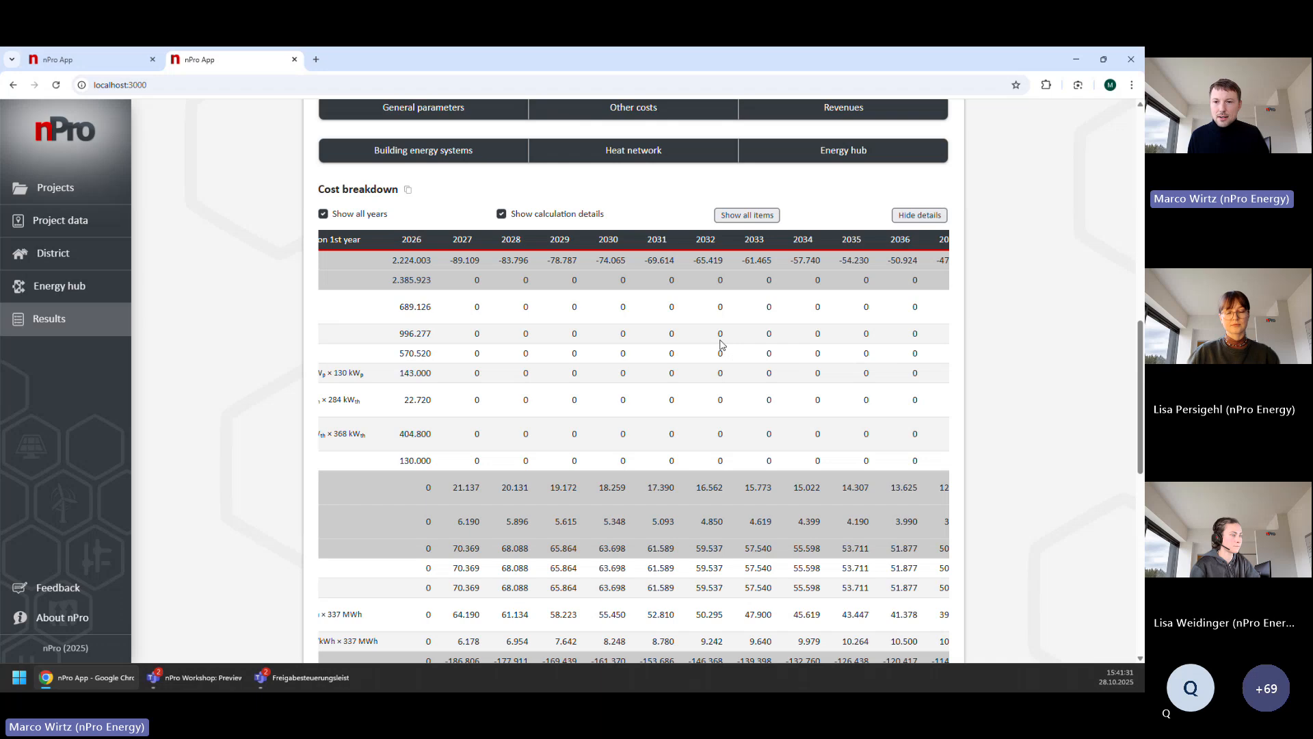
{"action": "scroll", "coordinate": [778, 347], "scroll_direction": "right", "scroll_amount": 8}
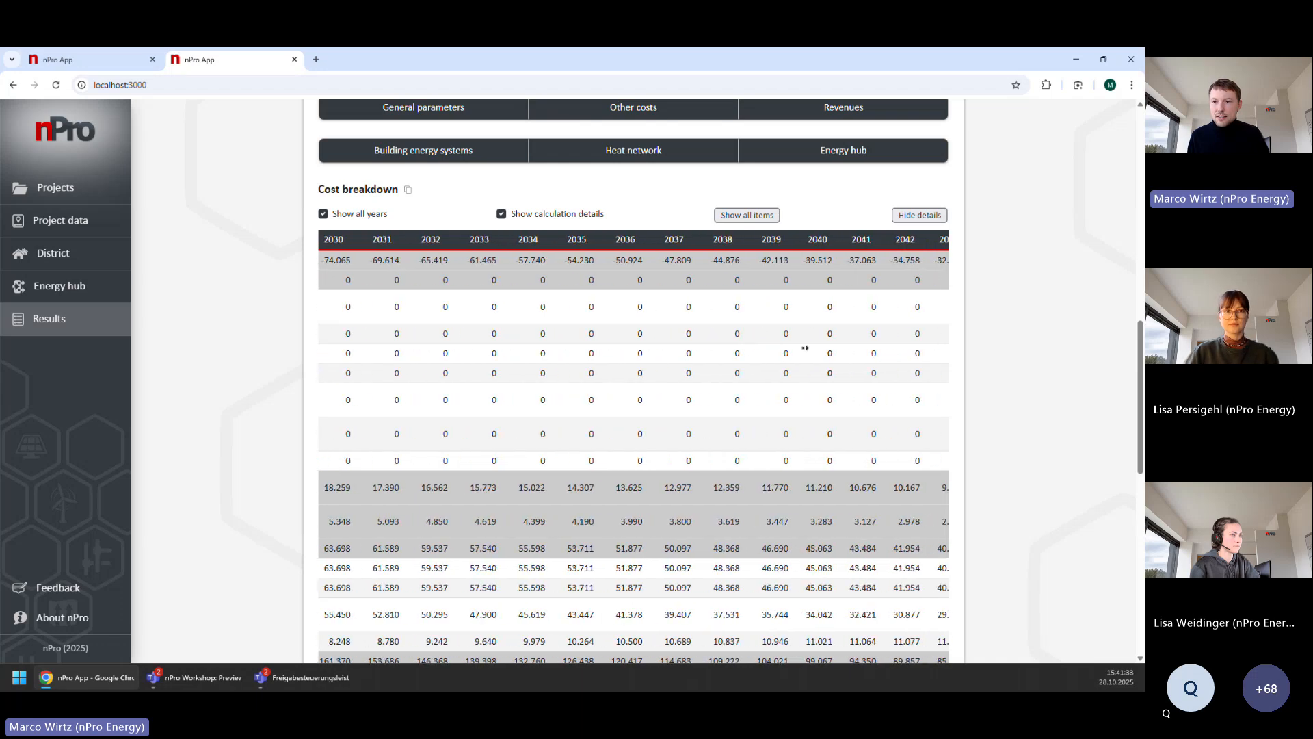
{"action": "scroll", "coordinate": [805, 348], "scroll_direction": "left", "scroll_amount": 14}
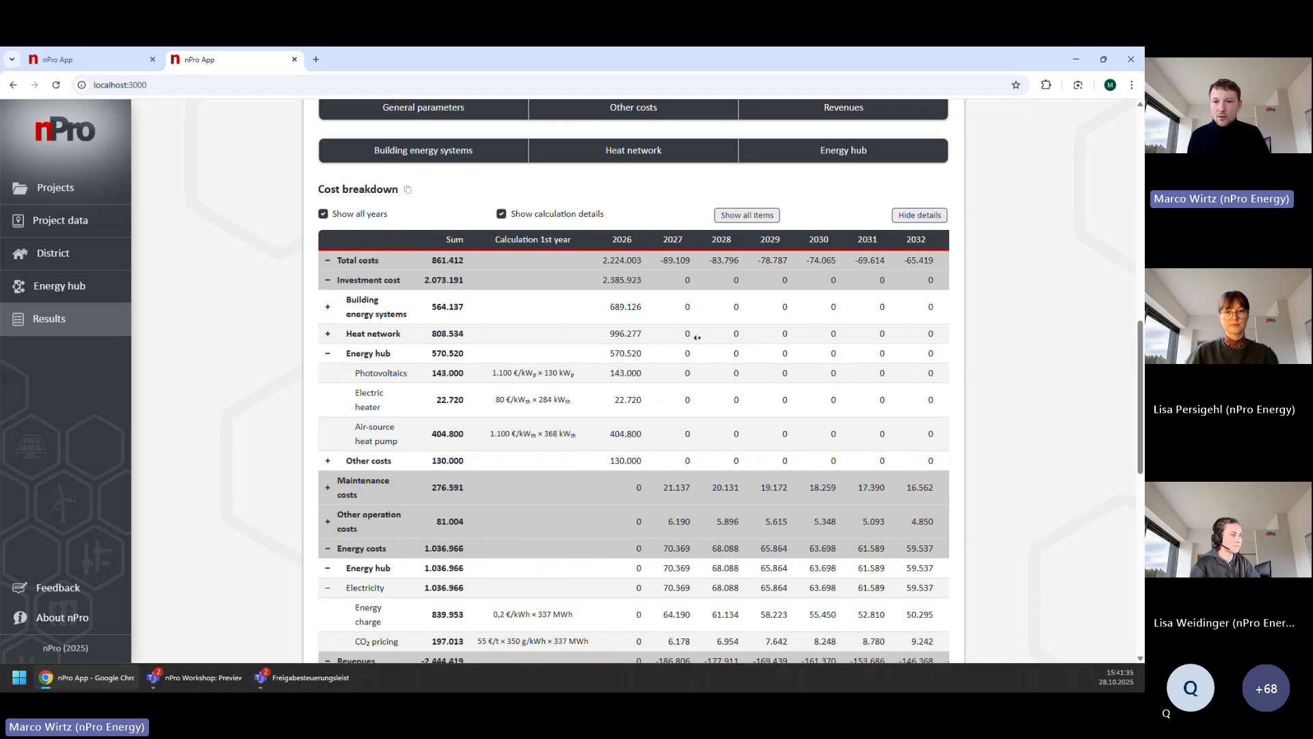
- Copy the cost breakdown table to the clipboard and switch to the example economics spreadsheet in Excel, maximizing its window
{"action": "scroll", "coordinate": [680, 327], "scroll_direction": "up", "scroll_amount": 1}
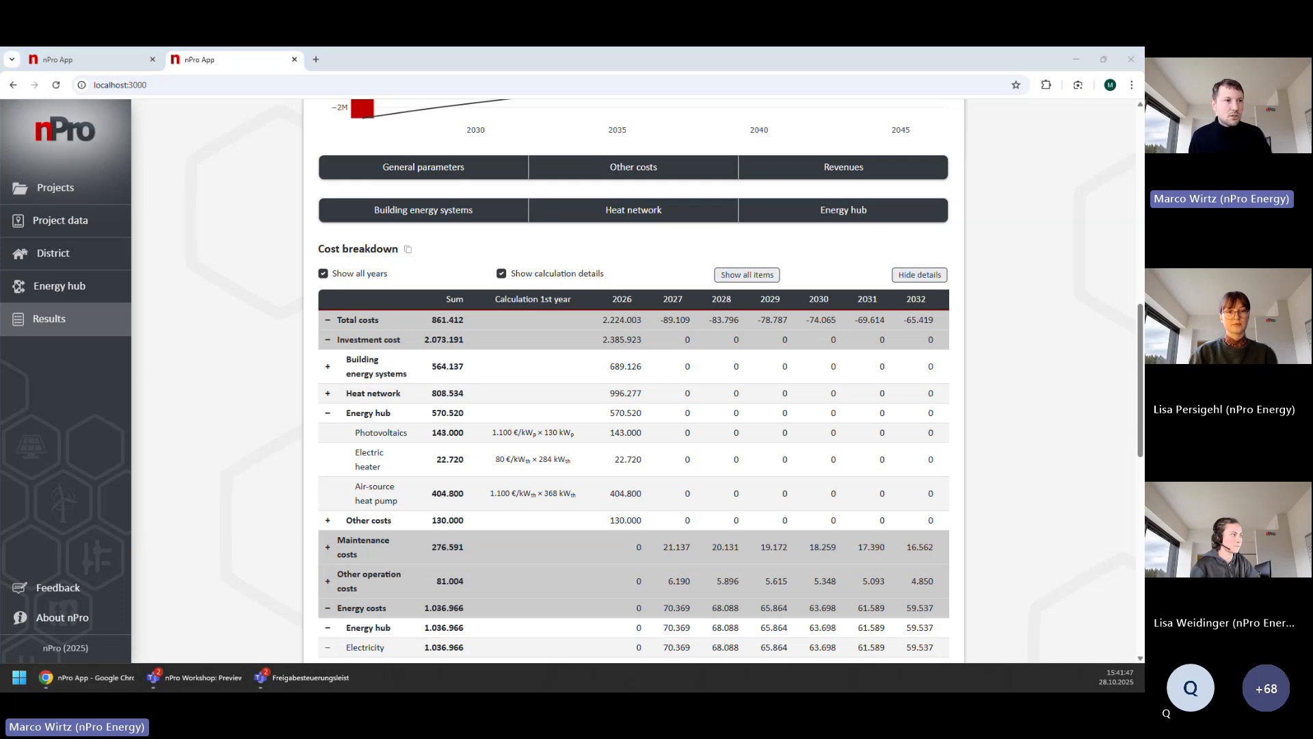
{"action": "left_click", "coordinate": [407, 249]}
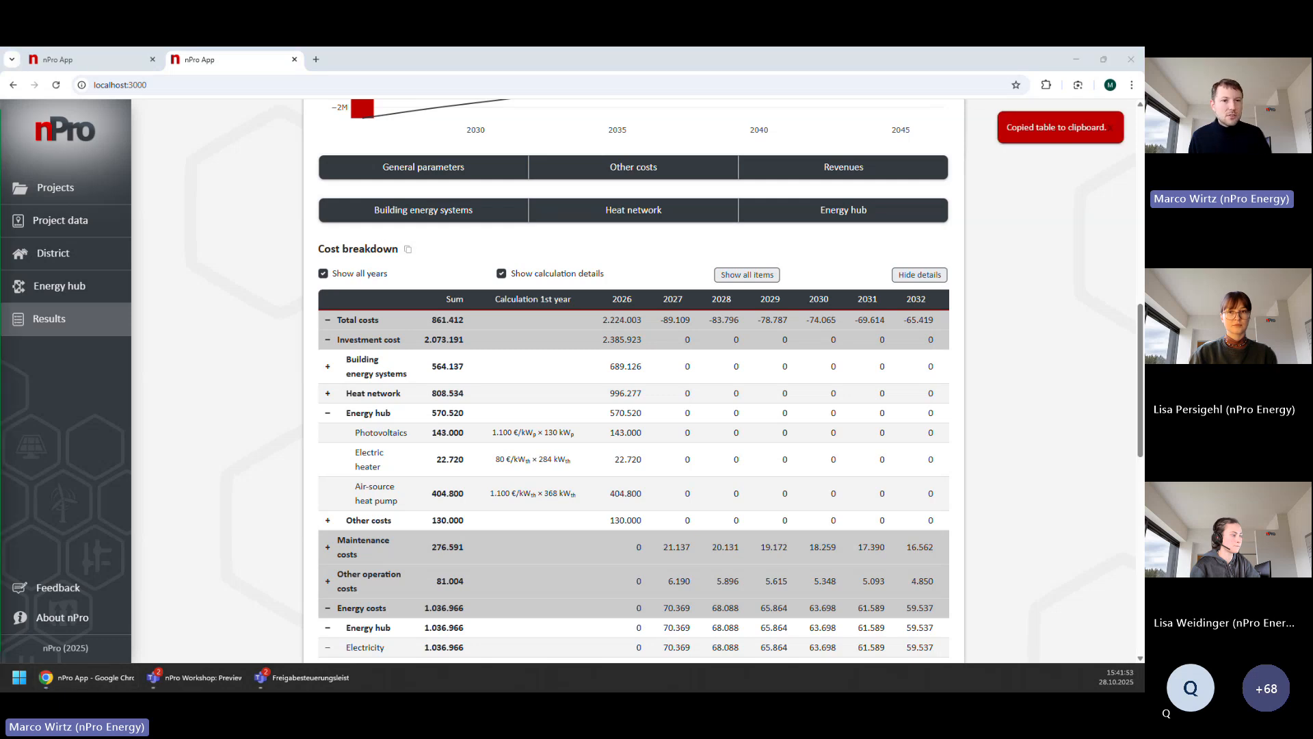
{"action": "left_click_drag", "start_coordinate": [0, 162], "coordinate": [804, 107]}
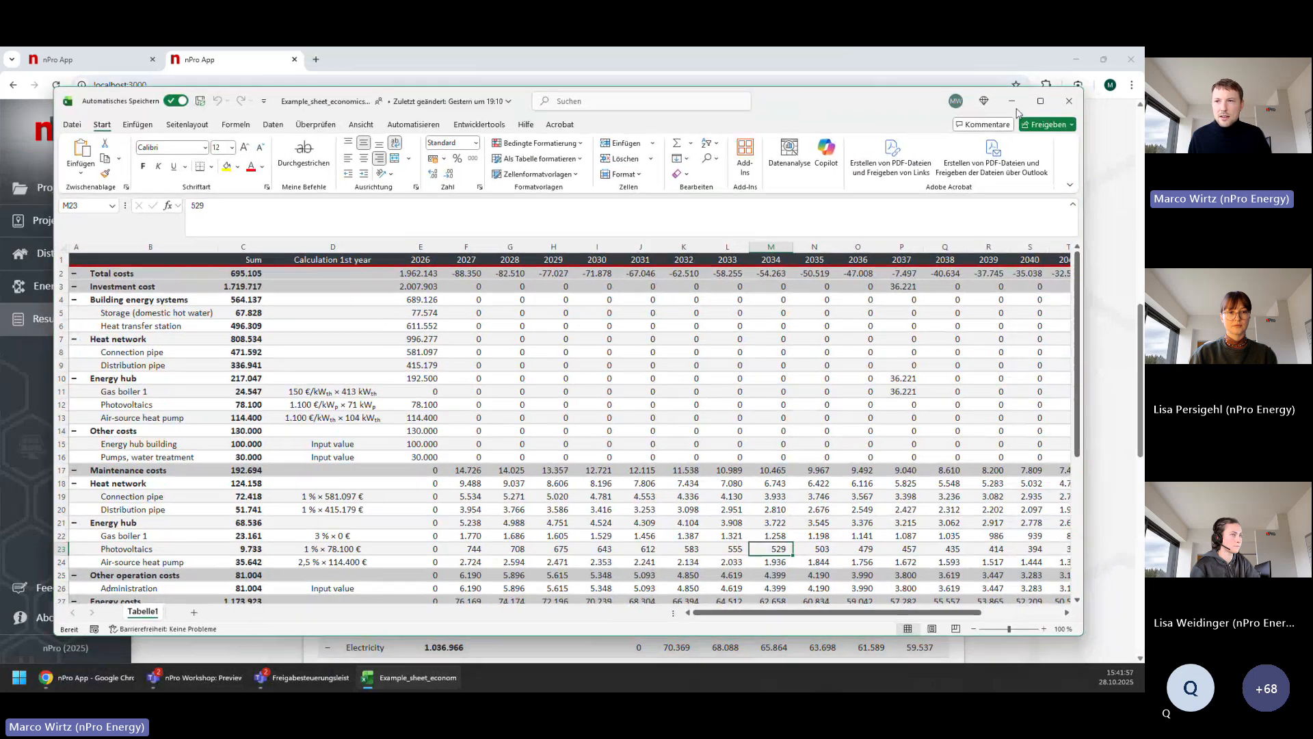
{"action": "left_click", "coordinate": [1039, 103]}
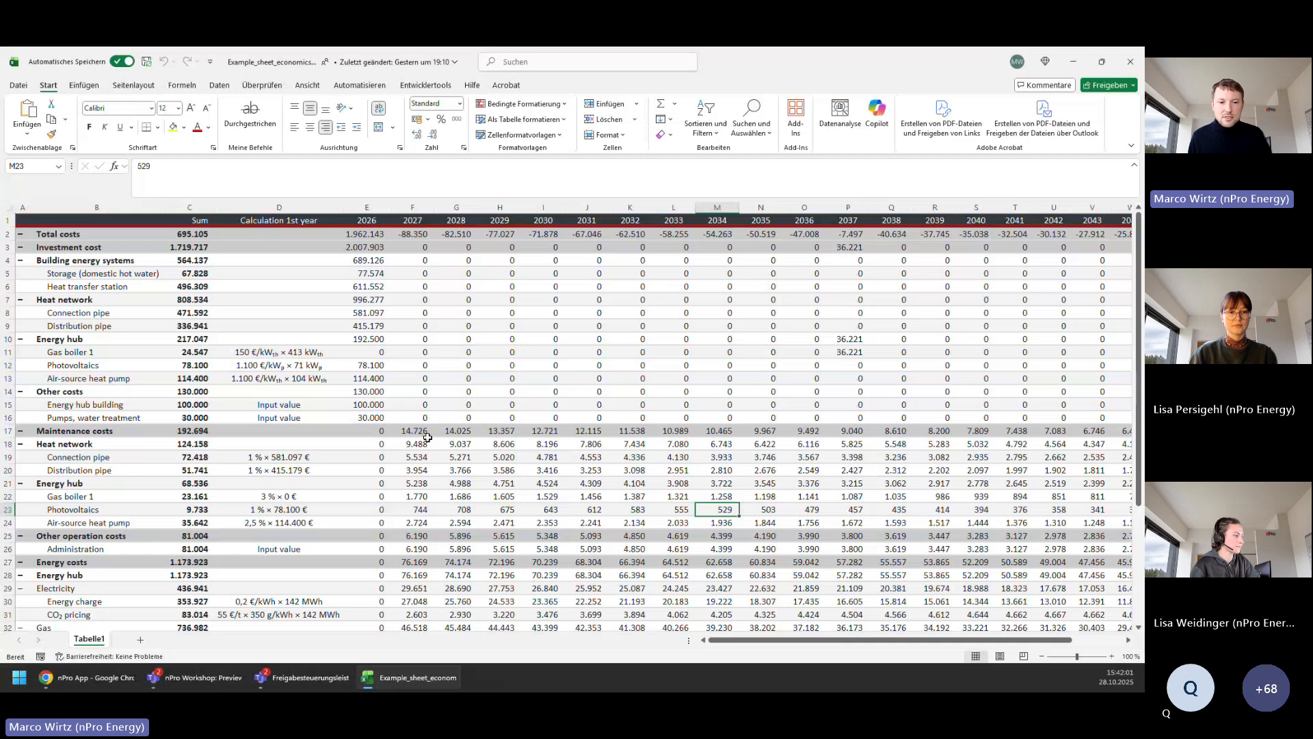
- Examine the cost breakdown table in the example spreadsheet and return to the nPro results
{"action": "scroll", "coordinate": [428, 438], "scroll_direction": "down", "scroll_amount": 2}
{"action": "scroll", "coordinate": [438, 424], "scroll_direction": "up", "scroll_amount": 2}
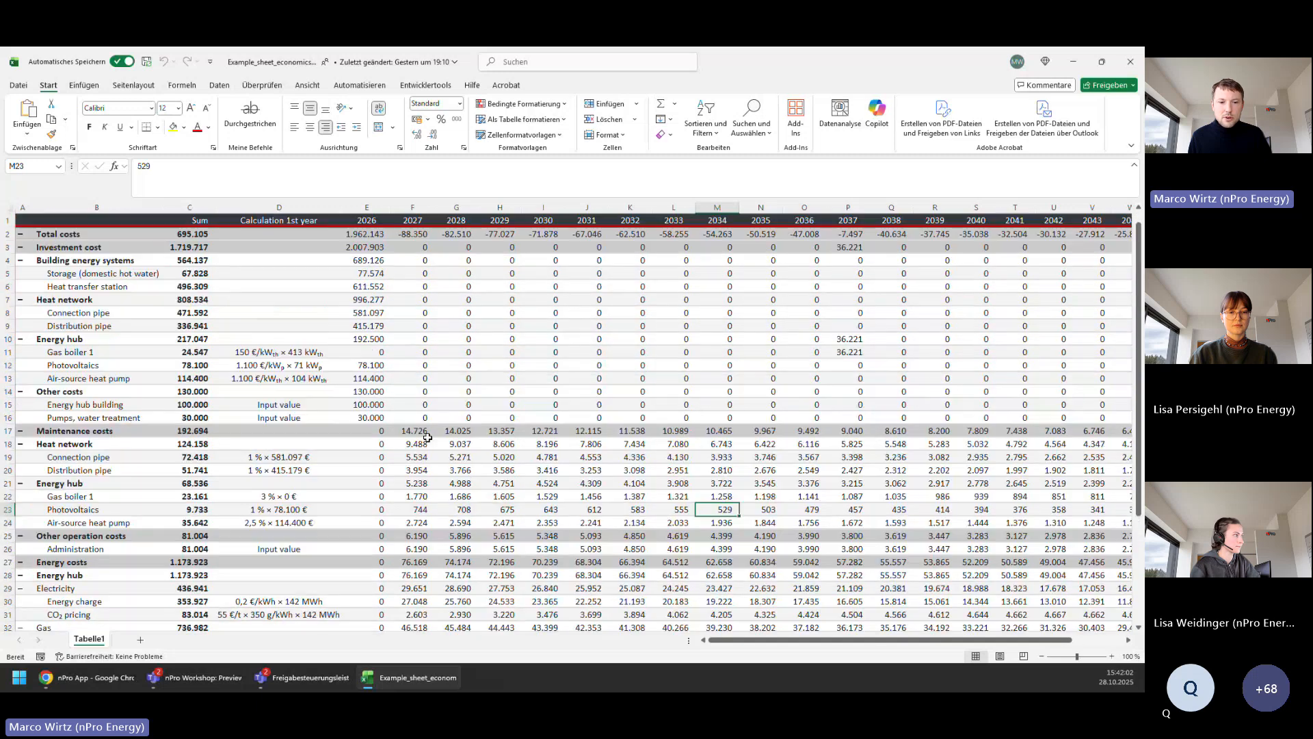
{"action": "left_click", "coordinate": [491, 345]}
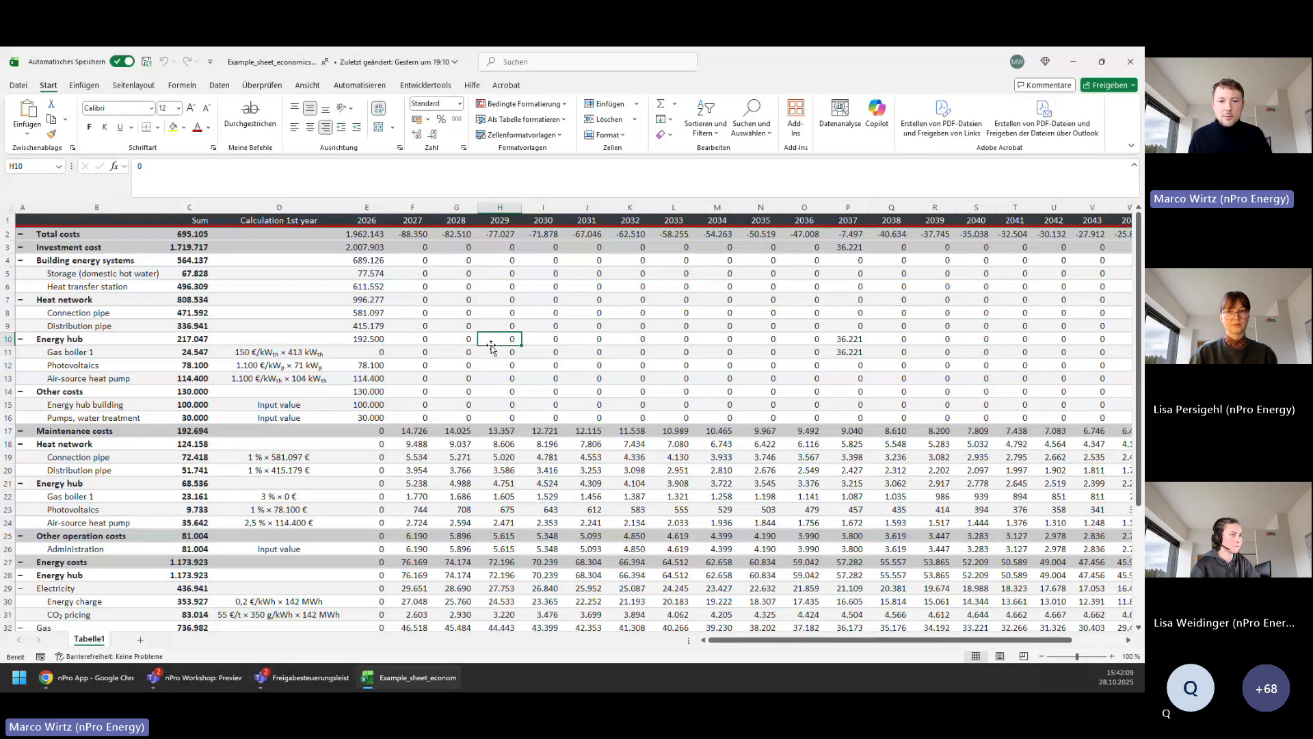
{"action": "scroll", "coordinate": [498, 373], "scroll_direction": "down", "scroll_amount": 1}
{"action": "scroll", "coordinate": [513, 399], "scroll_direction": "up", "scroll_amount": 1}
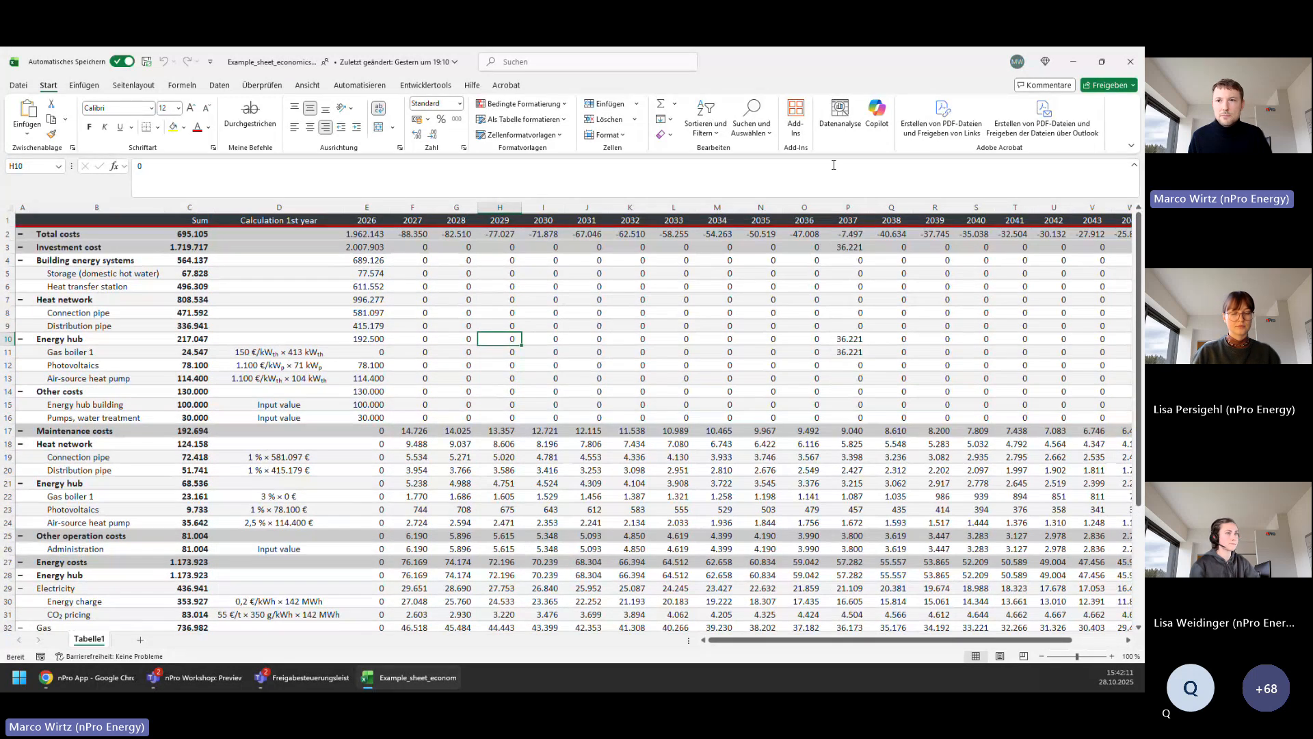
{"action": "key", "text": "alt+F4"}
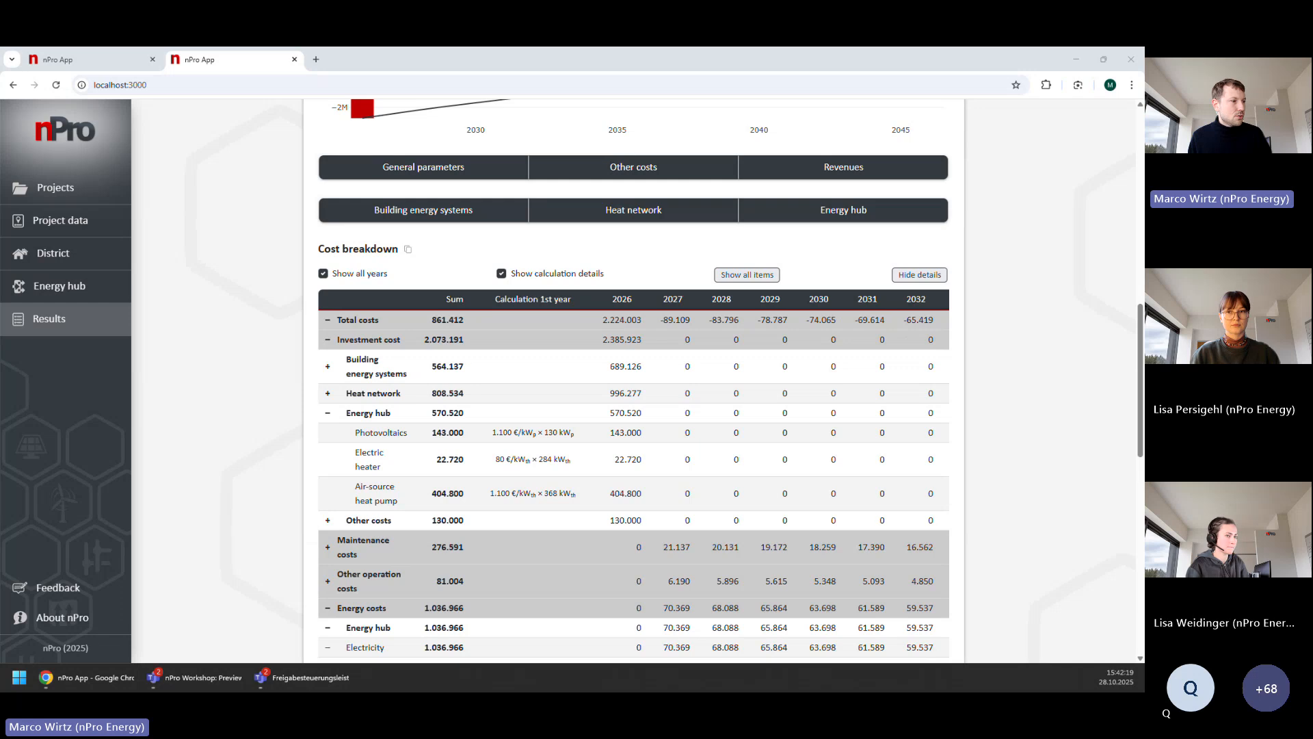
- Review the Other costs settings, including the one-time costs for energy hub building, pumps and water treatment, and the annual administration costs
{"action": "scroll", "coordinate": [587, 457], "scroll_direction": "up", "scroll_amount": 1}
{"action": "scroll", "coordinate": [587, 457], "scroll_direction": "up", "scroll_amount": 1}
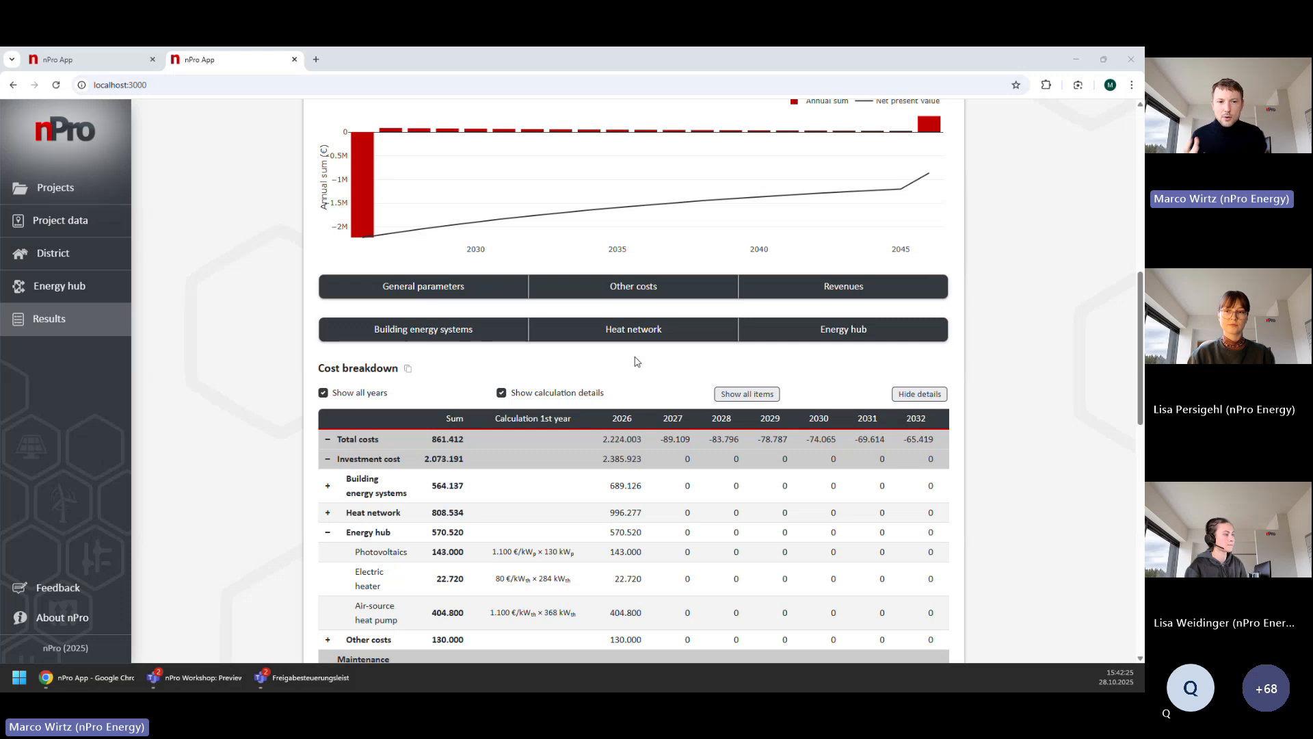
{"action": "left_click", "coordinate": [664, 294]}
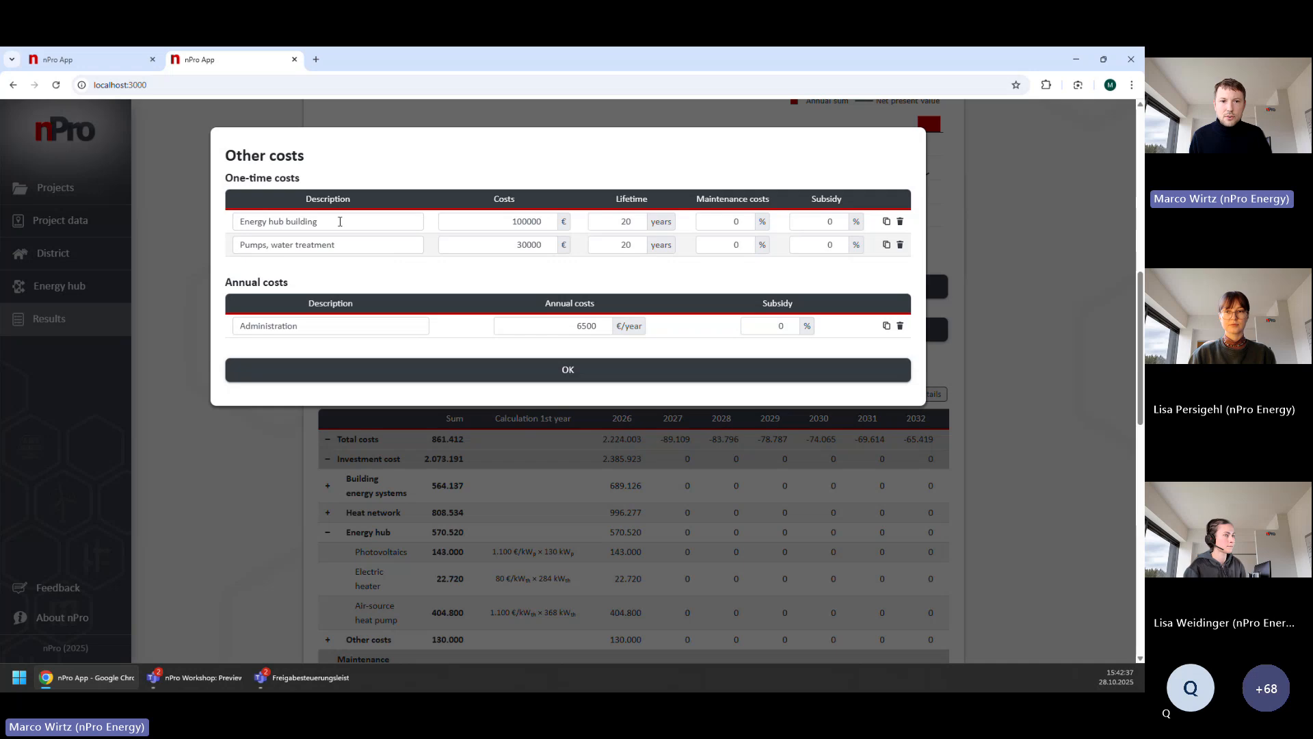
{"action": "left_click_drag", "start_coordinate": [343, 221], "coordinate": [237, 224]}
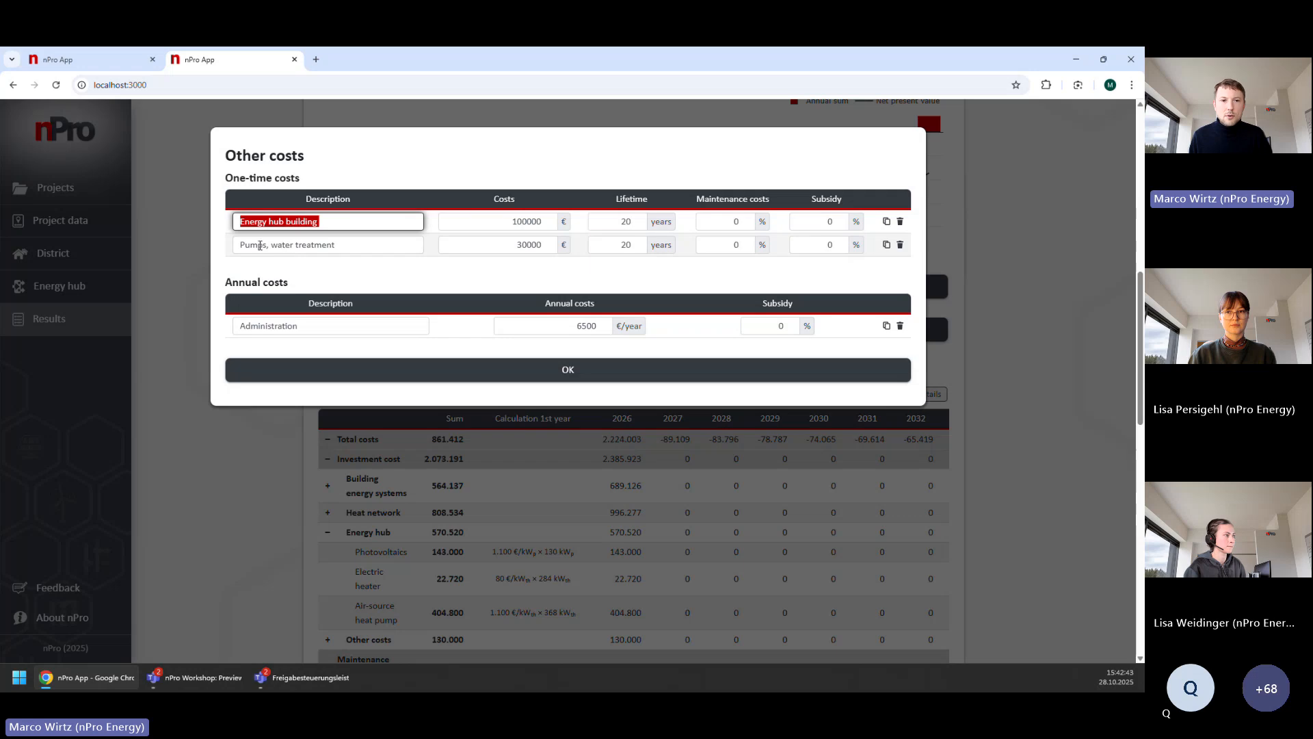
{"action": "left_click_drag", "start_coordinate": [265, 245], "coordinate": [247, 248]}
{"action": "left_click_drag", "start_coordinate": [364, 245], "coordinate": [277, 246]}
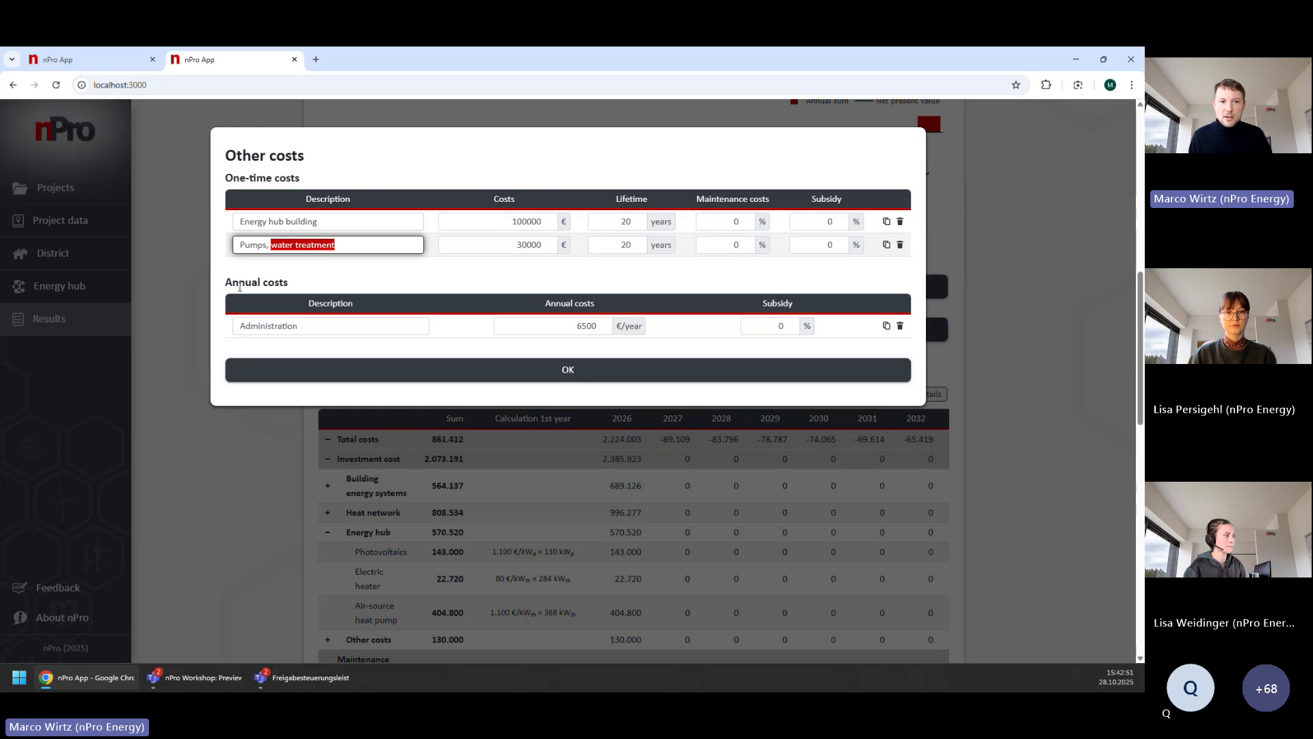
{"action": "left_click_drag", "start_coordinate": [226, 283], "coordinate": [402, 287]}
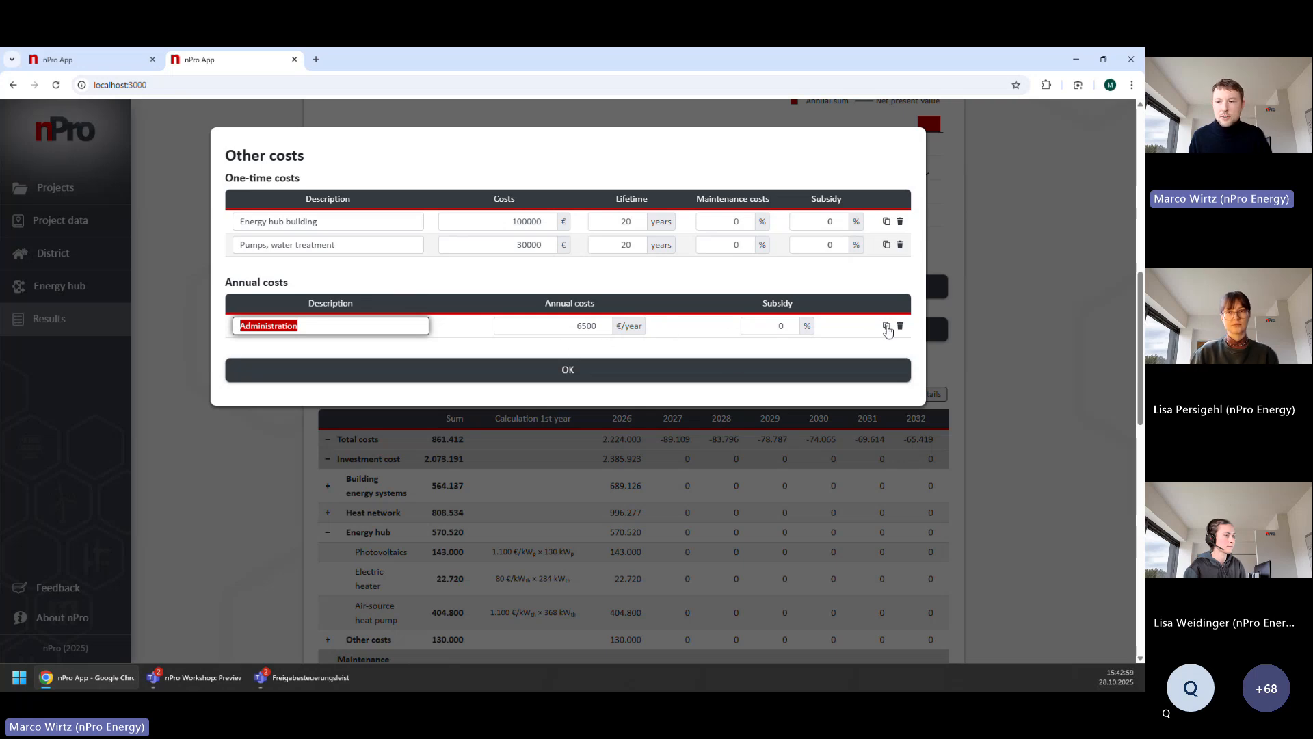
{"action": "left_click", "coordinate": [697, 376]}
- Expand the other costs under investment cost in the cost breakdown and examine the energy hub building's cost and calculation entry
{"action": "scroll", "coordinate": [684, 380], "scroll_direction": "down", "scroll_amount": 2}
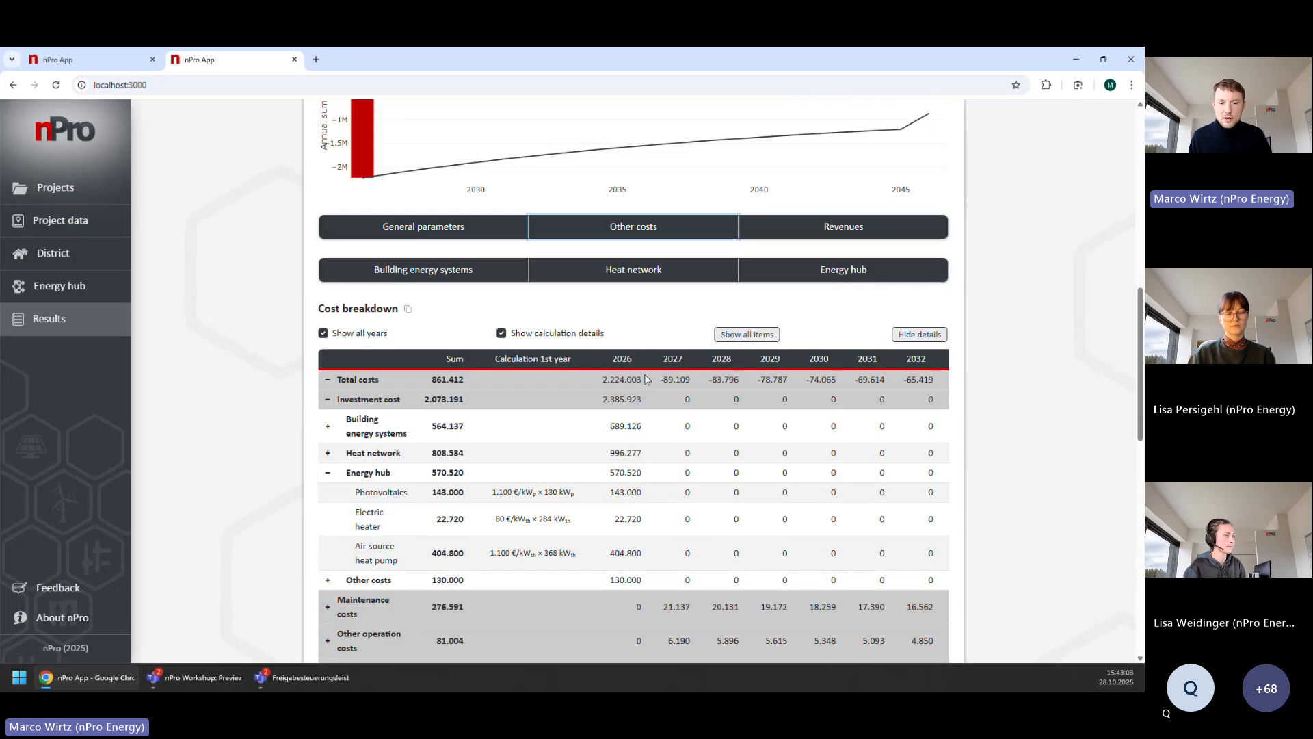
{"action": "left_click", "coordinate": [376, 523]}
{"action": "scroll", "coordinate": [375, 506], "scroll_direction": "down", "scroll_amount": 1}
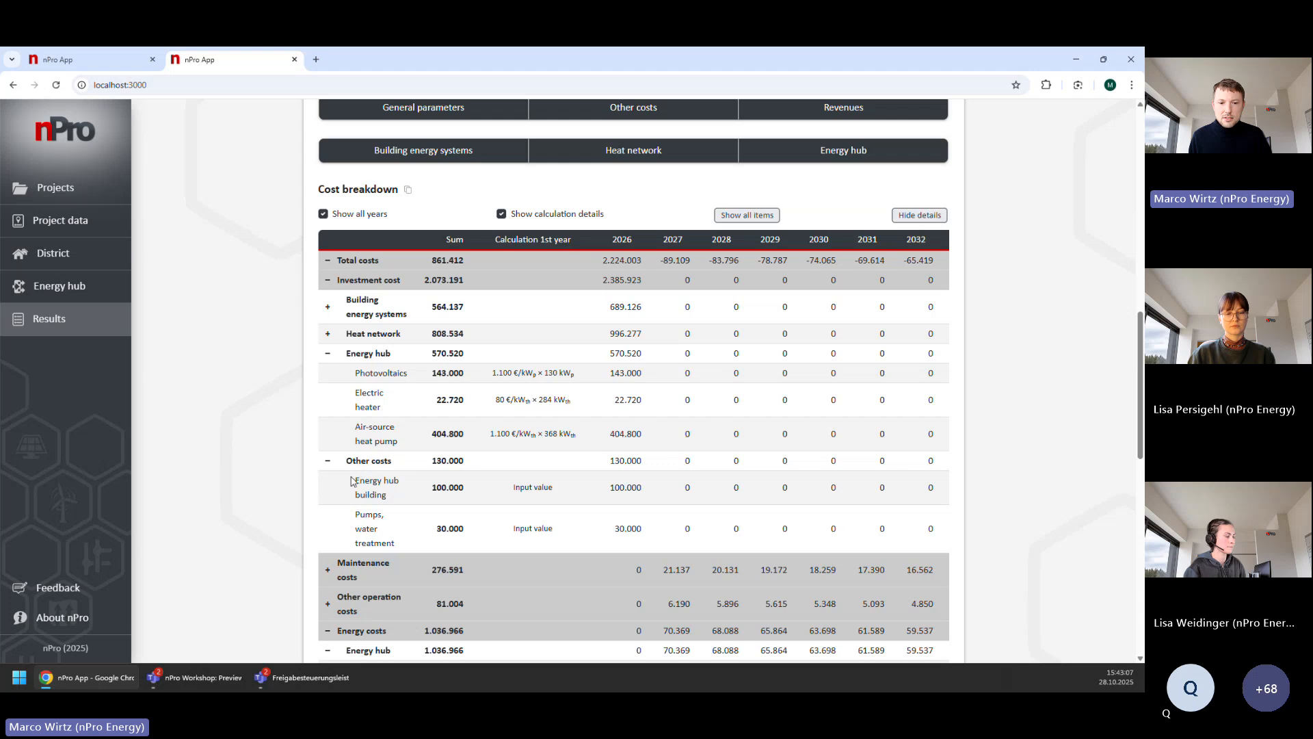
{"action": "left_click_drag", "start_coordinate": [351, 482], "coordinate": [394, 499]}
{"action": "left_click_drag", "start_coordinate": [431, 488], "coordinate": [554, 491]}
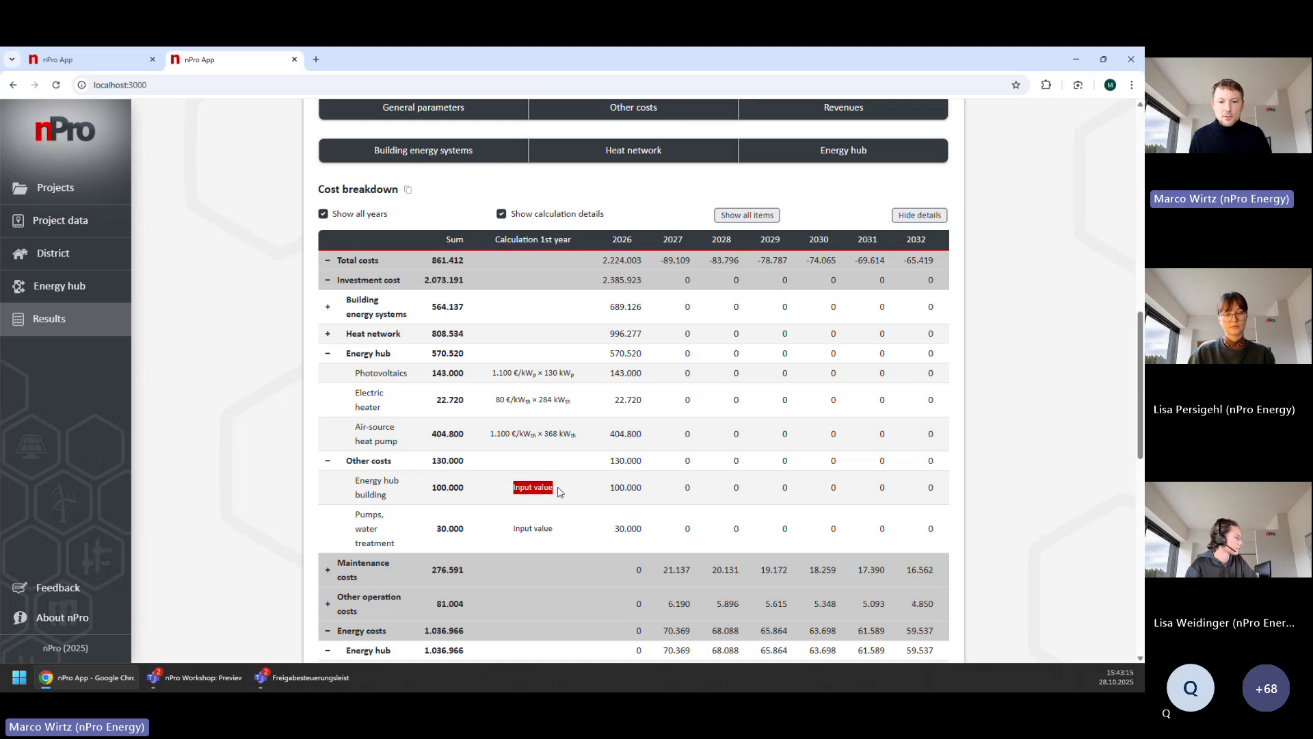
{"action": "scroll", "coordinate": [523, 499], "scroll_direction": "down", "scroll_amount": 1}
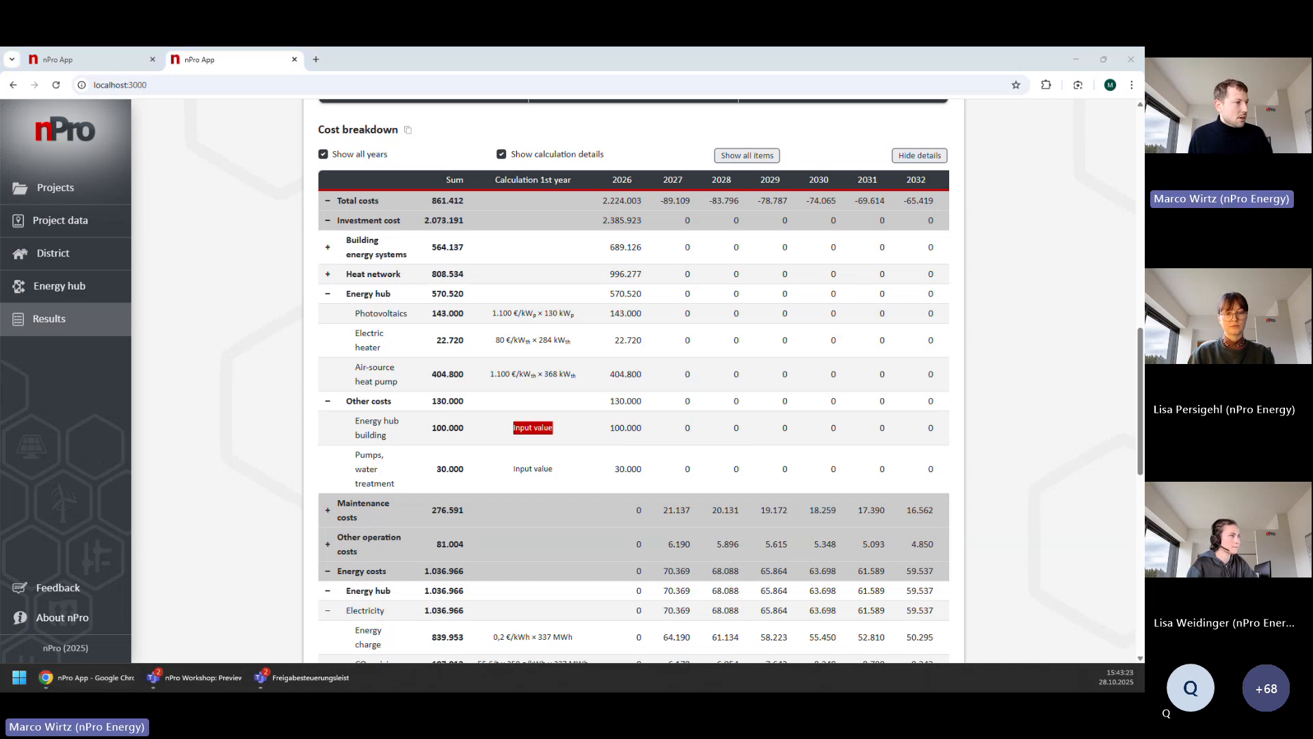
- Leave the economic results and open the overview of saved projects
{"action": "scroll", "coordinate": [691, 419], "scroll_direction": "up", "scroll_amount": 4}
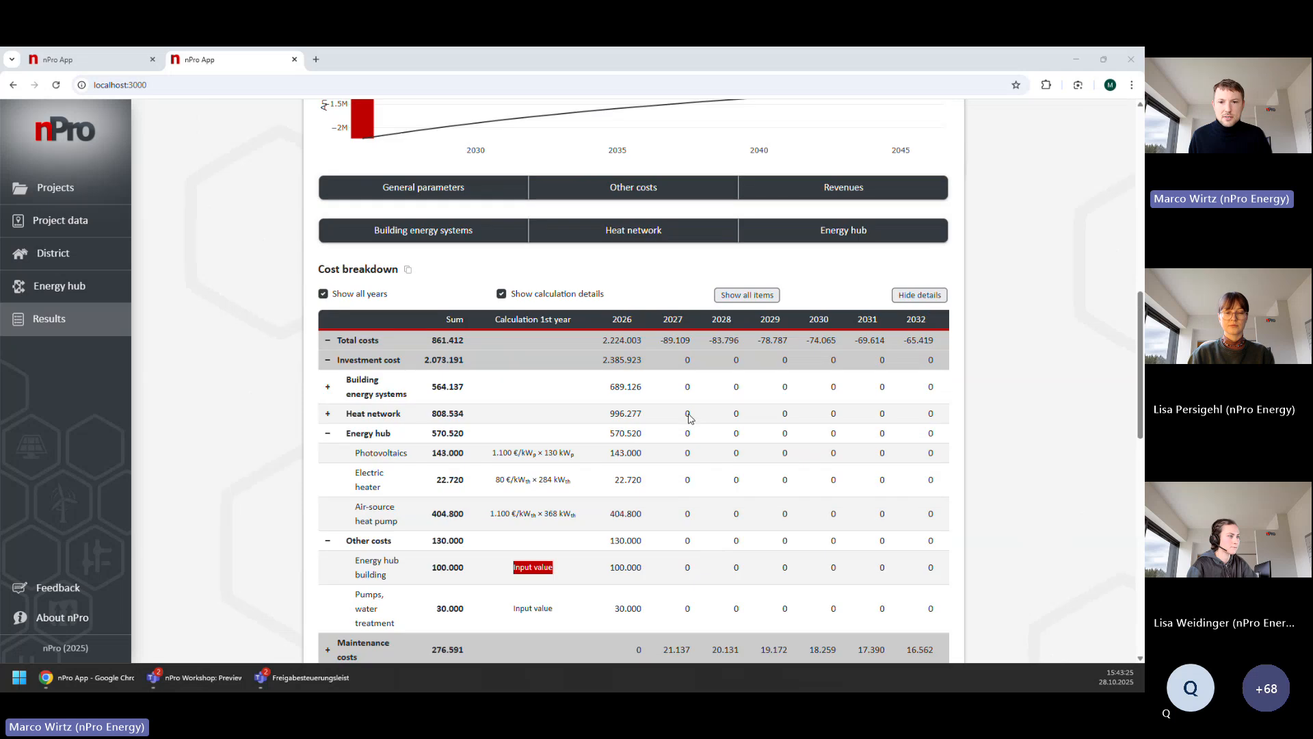
{"action": "scroll", "coordinate": [693, 483], "scroll_direction": "up", "scroll_amount": 5}
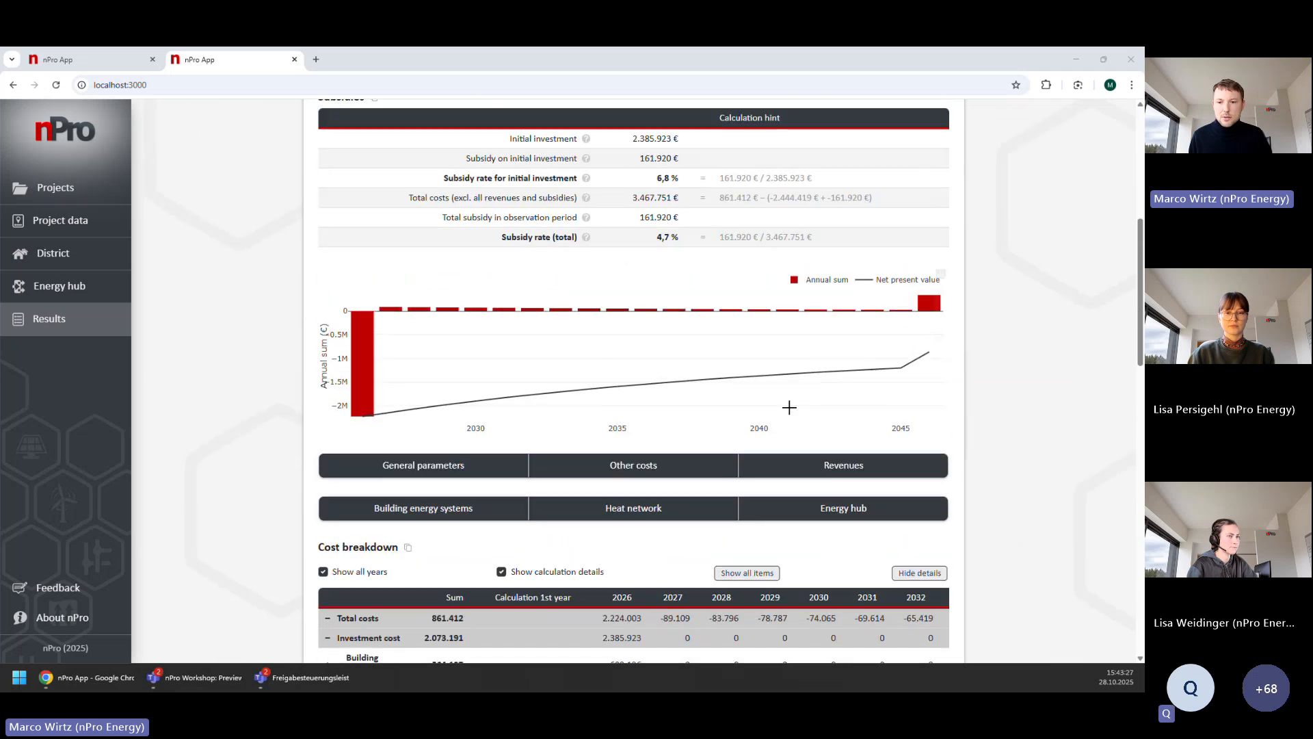
{"action": "scroll", "coordinate": [978, 405], "scroll_direction": "up", "scroll_amount": 4}
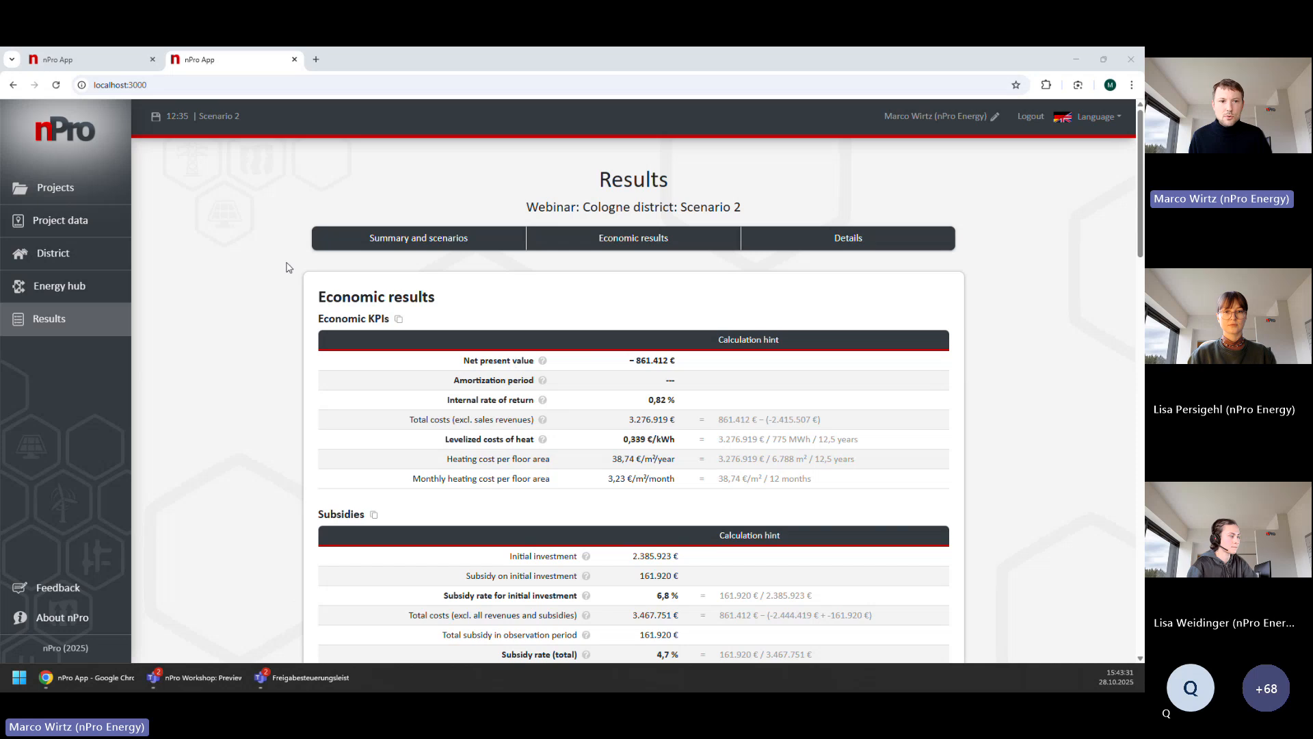
{"action": "left_click", "coordinate": [100, 197]}
{"action": "left_click", "coordinate": [100, 197]}
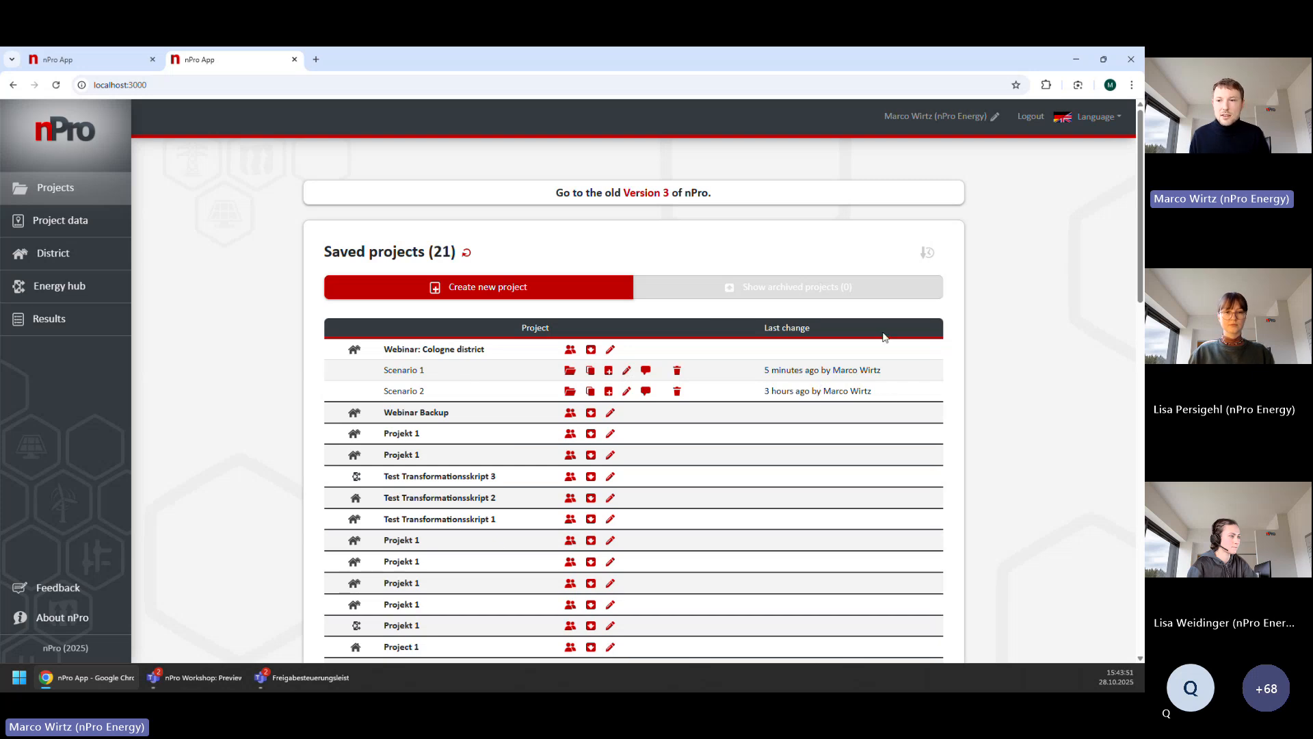
- Sort the saved projects alphabetically, look through the list, and restore the sorting by last change
{"action": "left_click", "coordinate": [927, 252]}
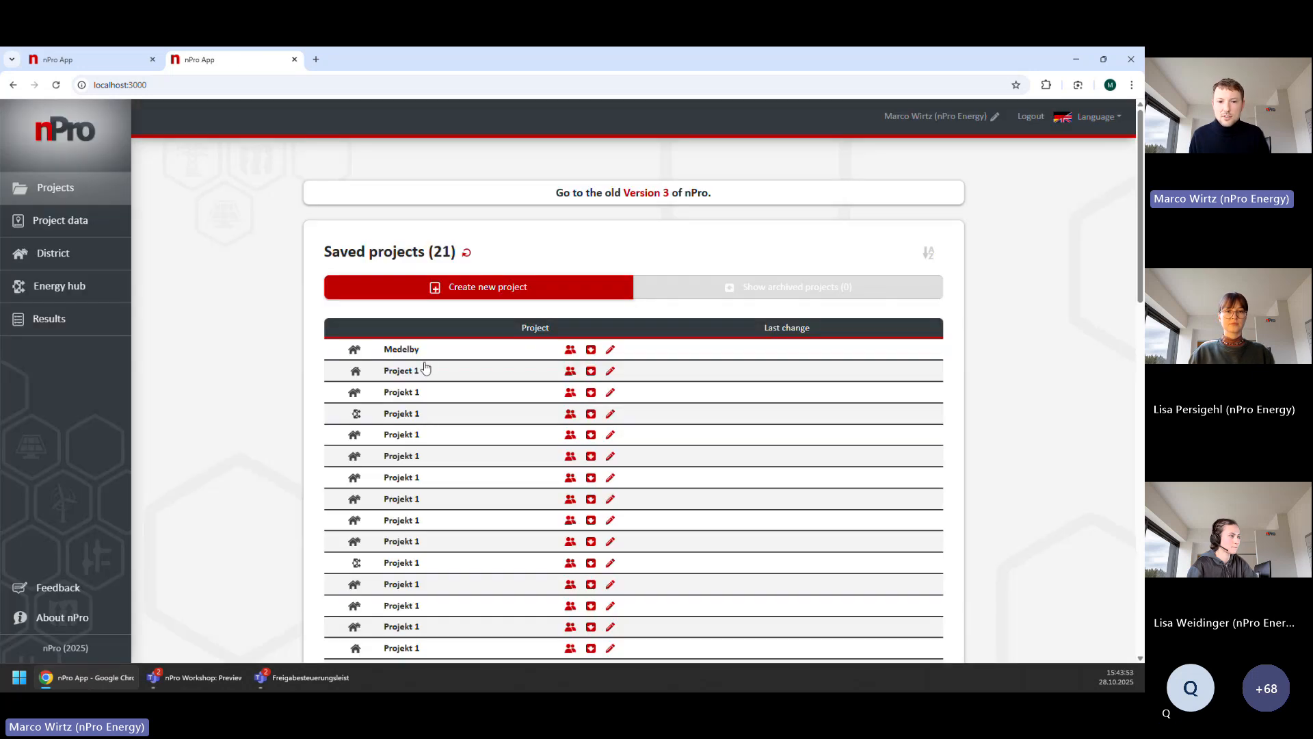
{"action": "scroll", "coordinate": [426, 369], "scroll_direction": "down", "scroll_amount": 5}
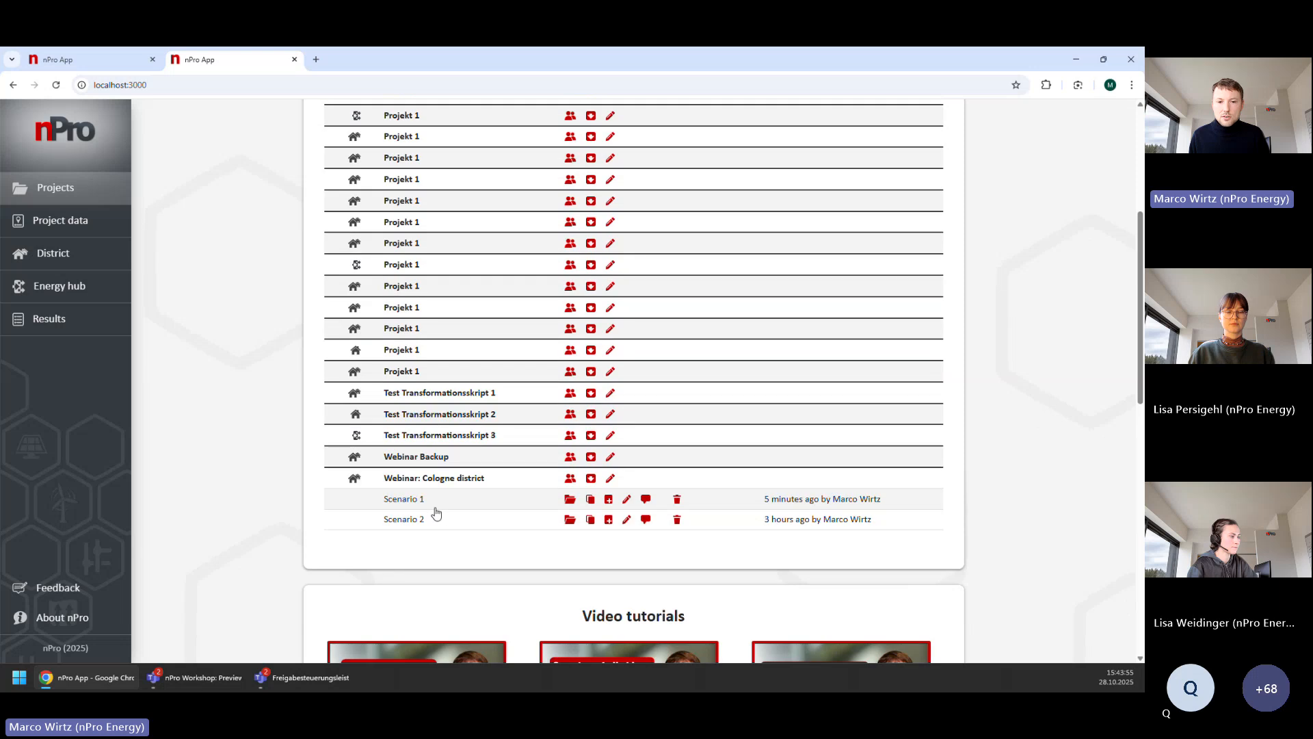
{"action": "scroll", "coordinate": [436, 513], "scroll_direction": "up", "scroll_amount": 5}
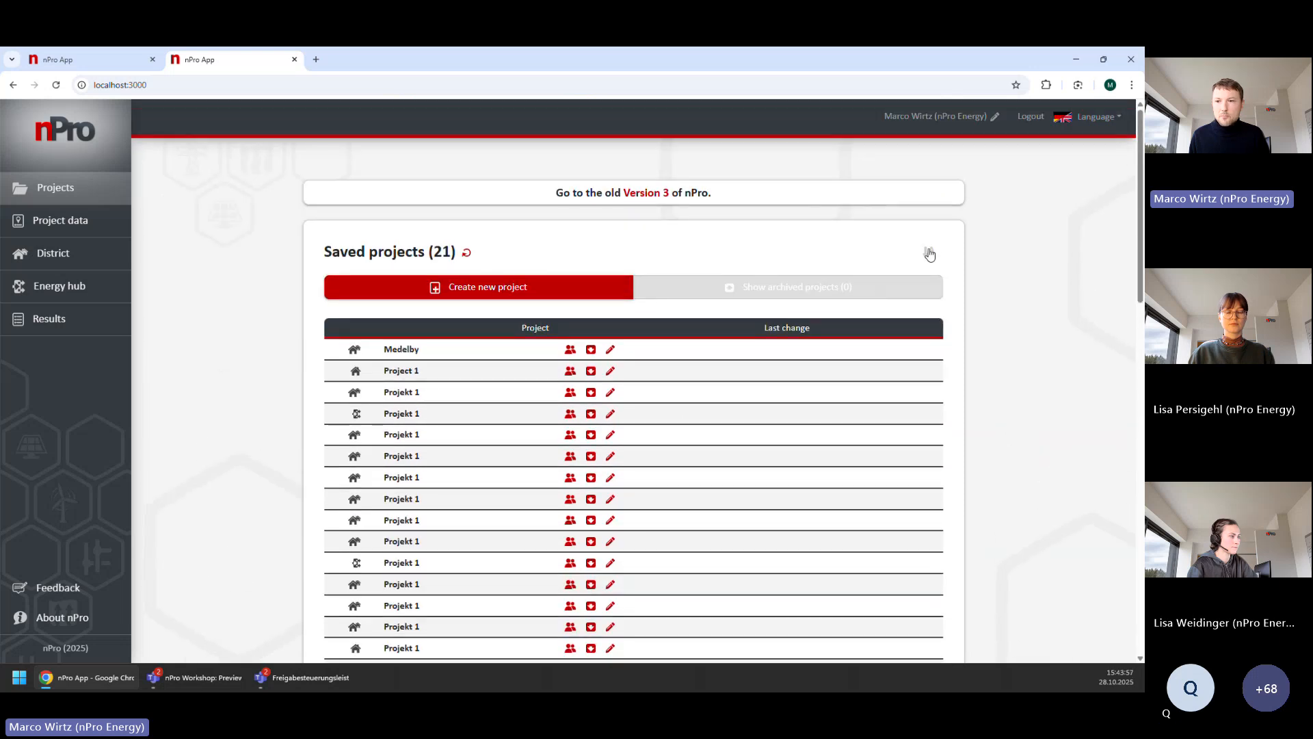
{"action": "left_click", "coordinate": [928, 252]}
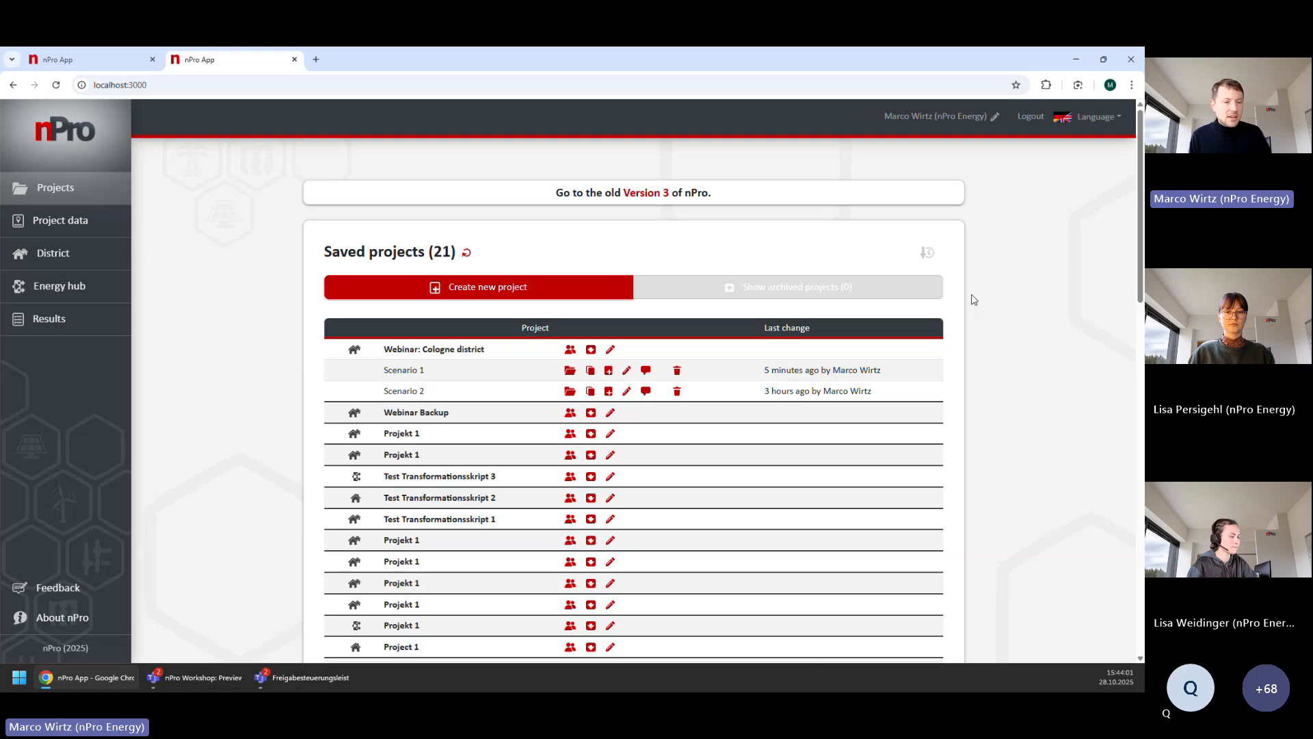
- Open the district's heat network settings, read the explanation of the space heating diversity factor, and return to the district map
{"action": "left_click", "coordinate": [116, 256]}
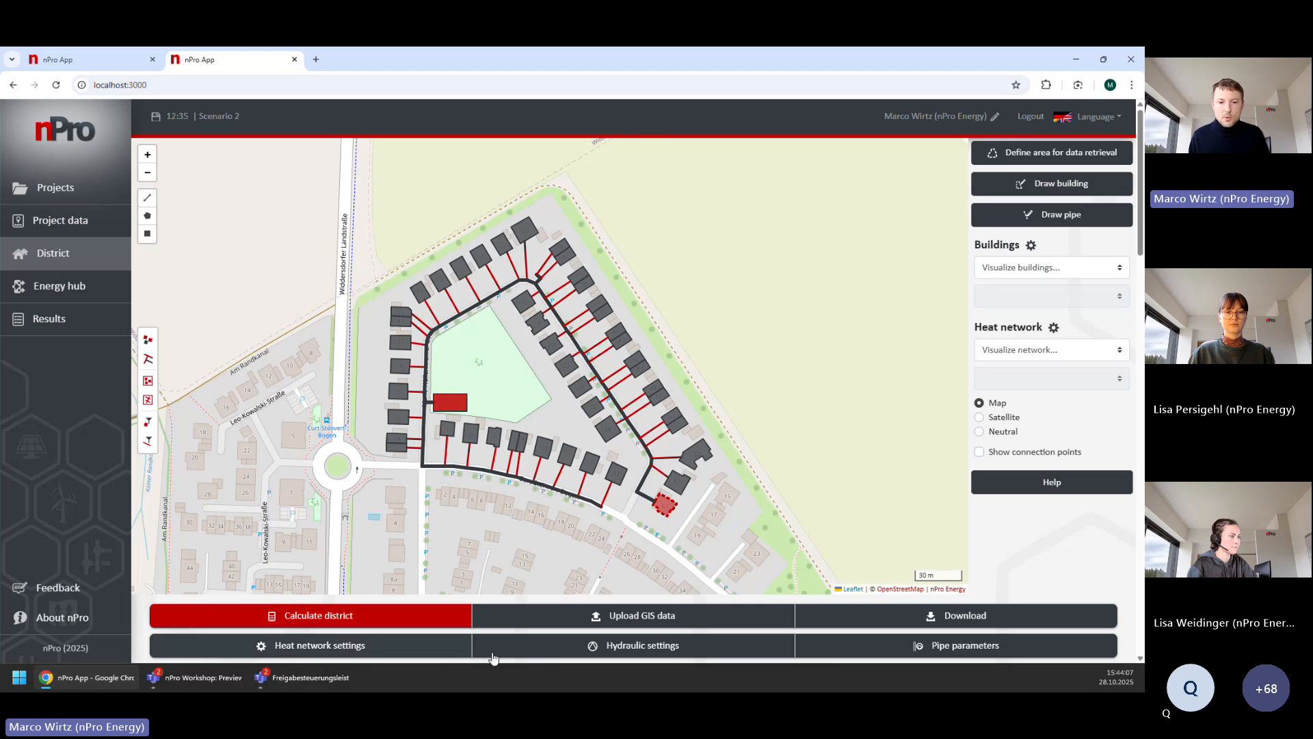
{"action": "scroll", "coordinate": [493, 616], "scroll_direction": "down", "scroll_amount": 1}
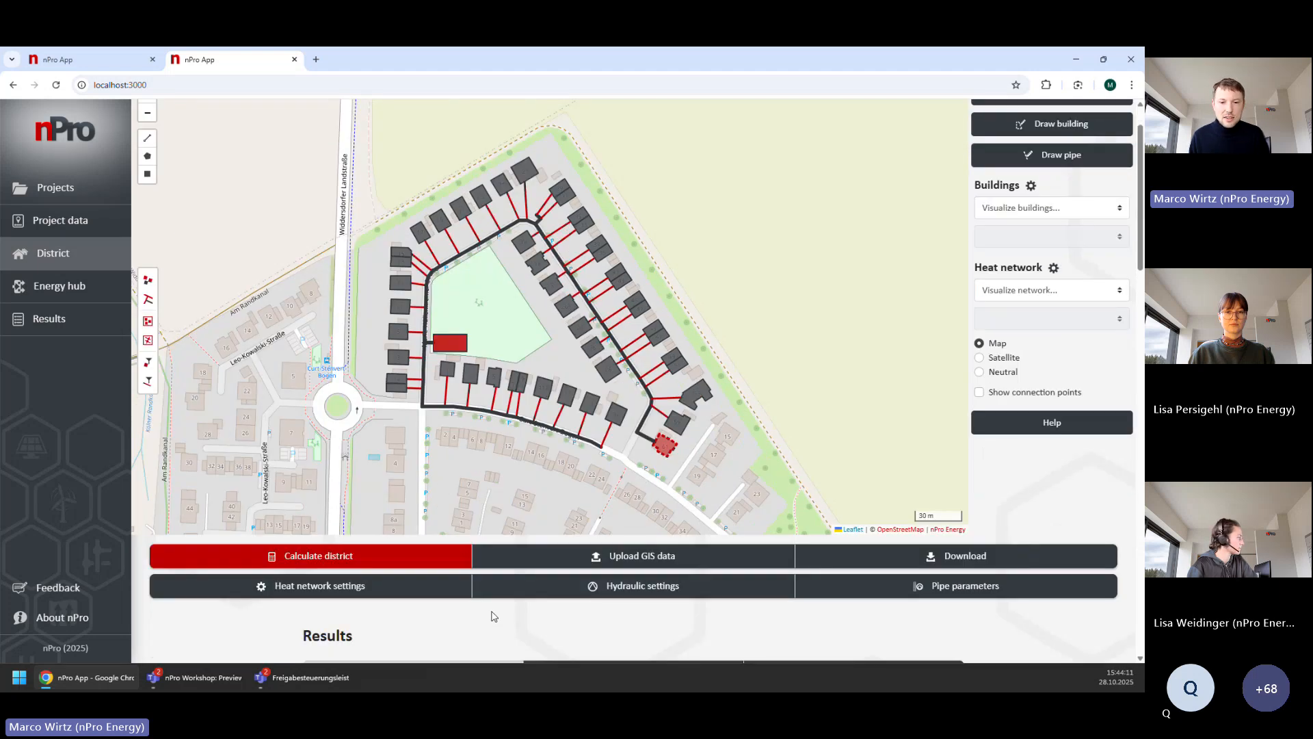
{"action": "left_click", "coordinate": [422, 591]}
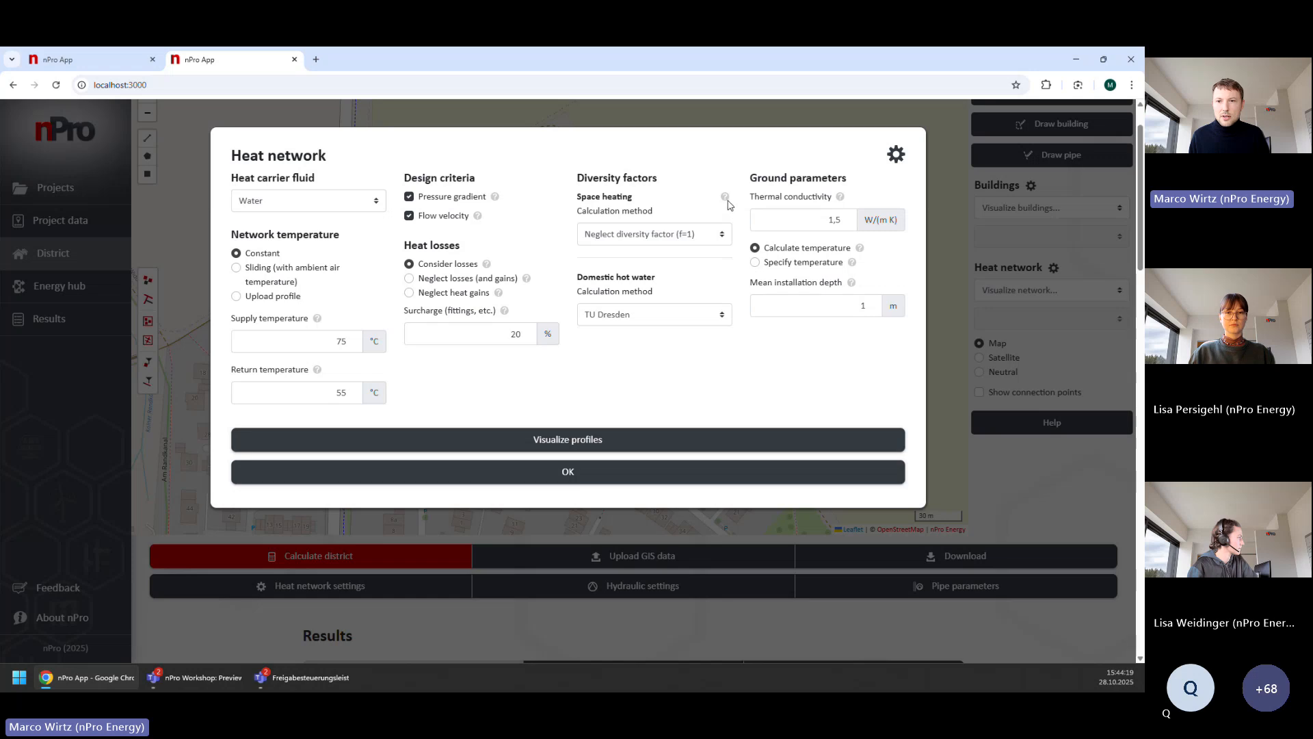
{"action": "mouse_move", "coordinate": [726, 199]}
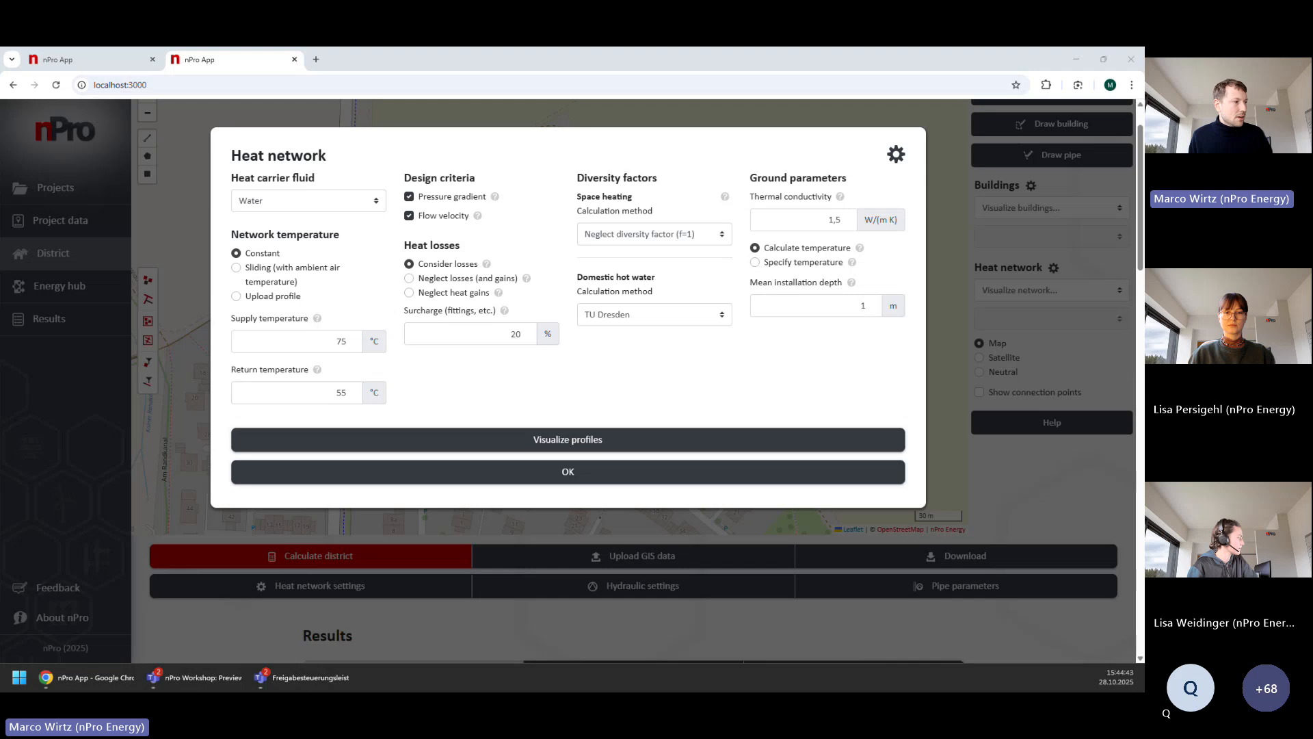
{"action": "left_click", "coordinate": [568, 633]}
{"action": "scroll", "coordinate": [567, 633], "scroll_direction": "up", "scroll_amount": 1}
{"action": "scroll", "coordinate": [522, 409], "scroll_direction": "up", "scroll_amount": 1}
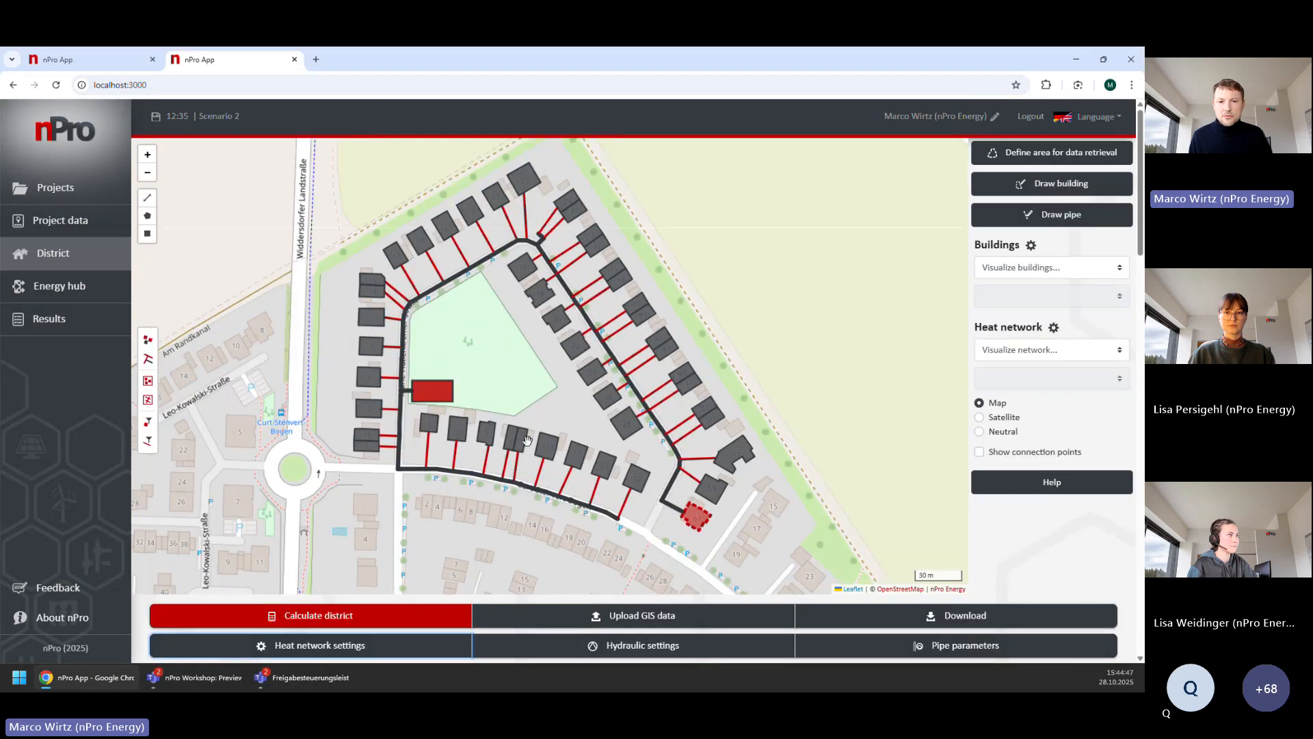
{"action": "left_click_drag", "start_coordinate": [521, 409], "coordinate": [513, 418]}
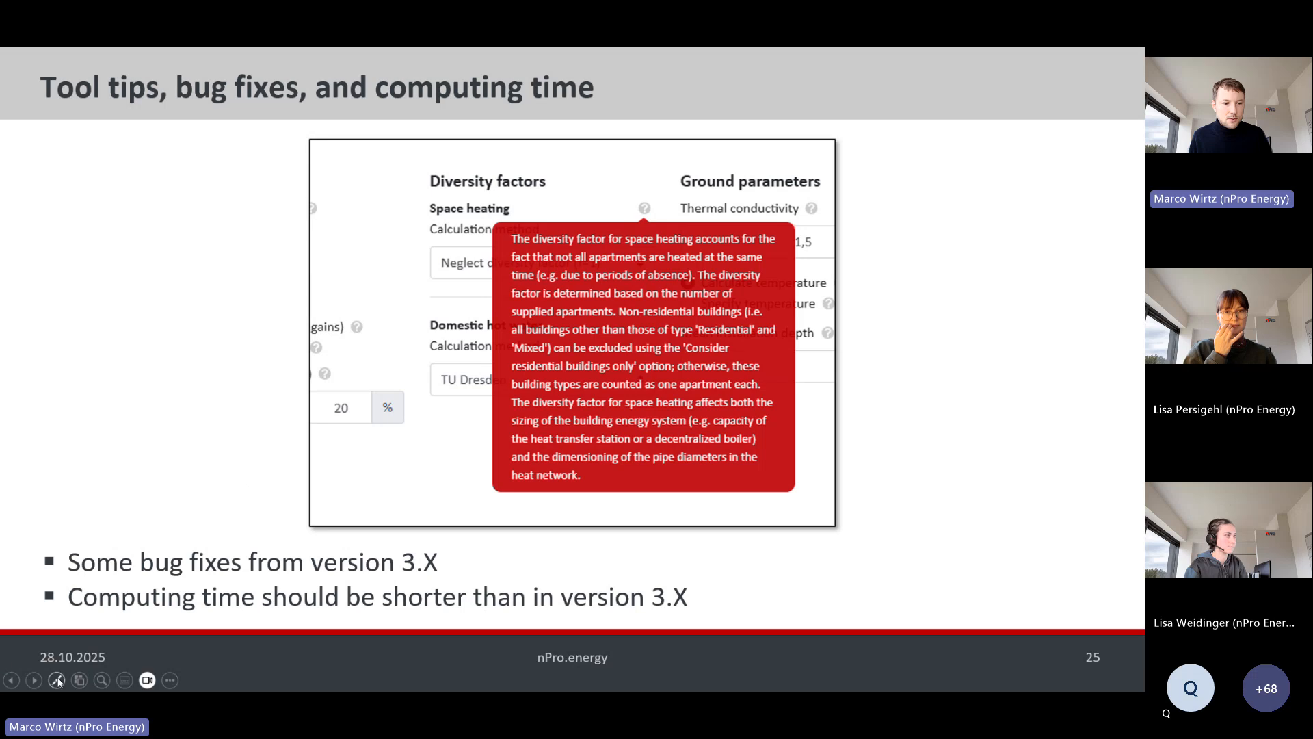
{"action": "left_click", "coordinate": [56, 680]}
{"action": "left_click", "coordinate": [89, 557]}
{"action": "key", "text": "Right"}
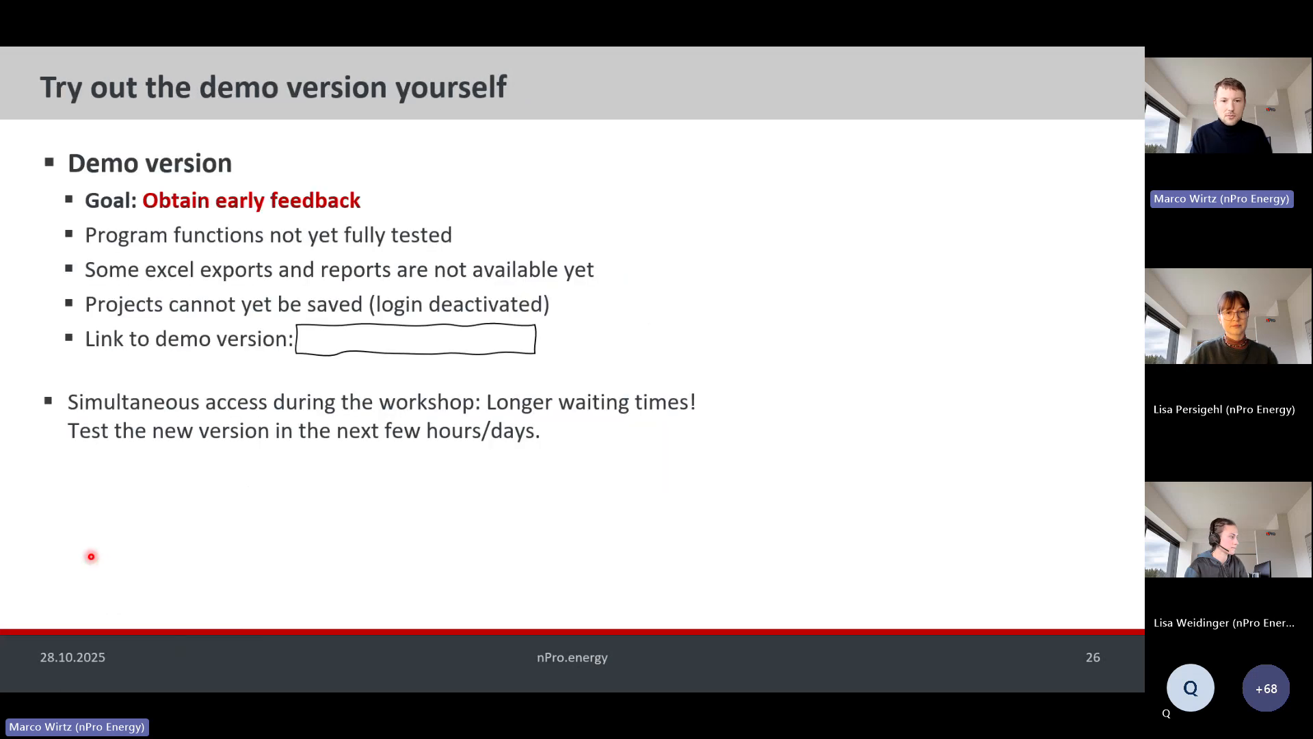
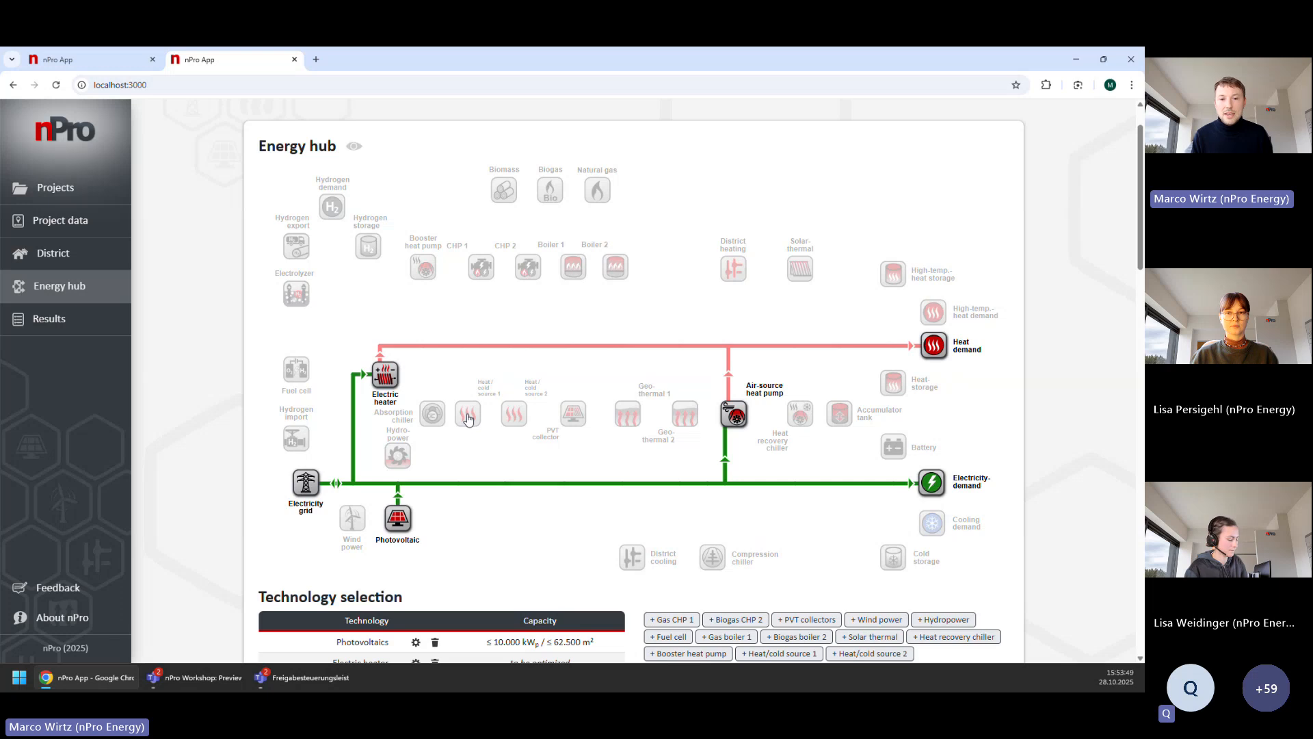
- Add heat/cold source 1 to the energy hub and remove the electric heater
{"action": "left_click", "coordinate": [468, 417]}
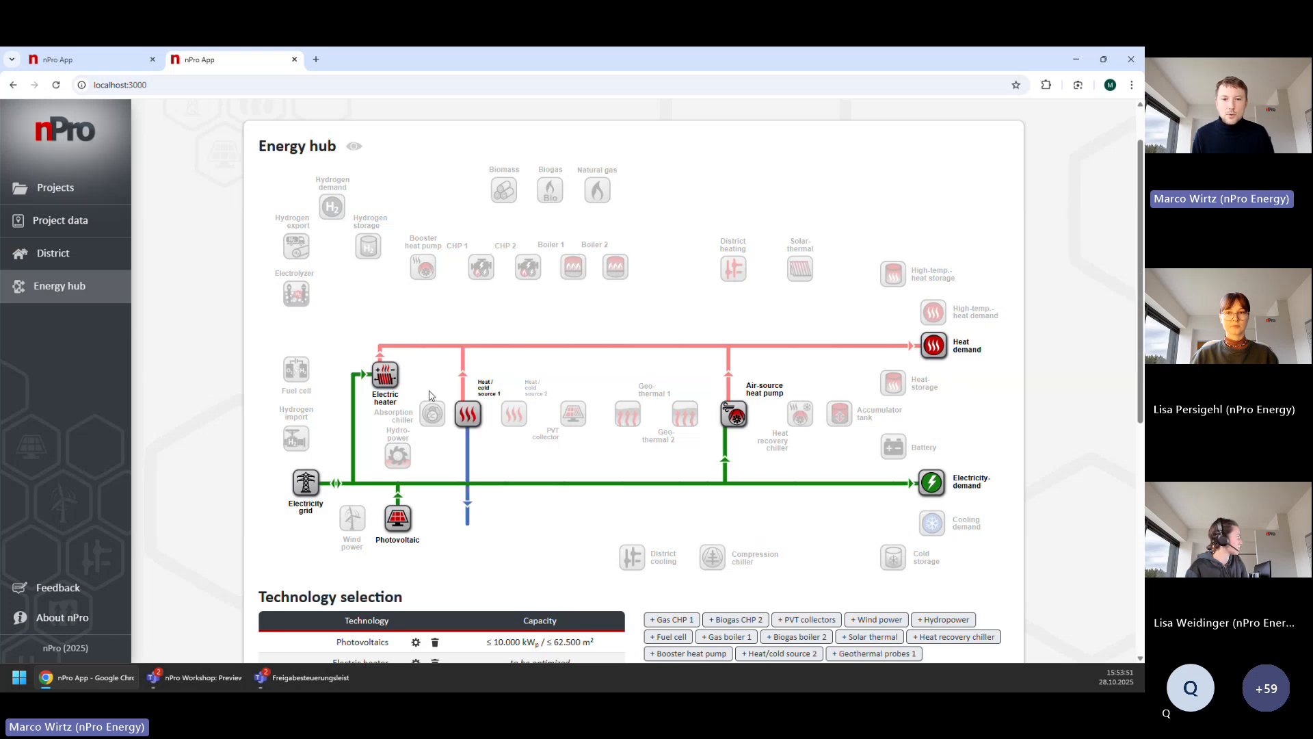
{"action": "left_click", "coordinate": [387, 383]}
{"action": "scroll", "coordinate": [467, 363], "scroll_direction": "down", "scroll_amount": 1}
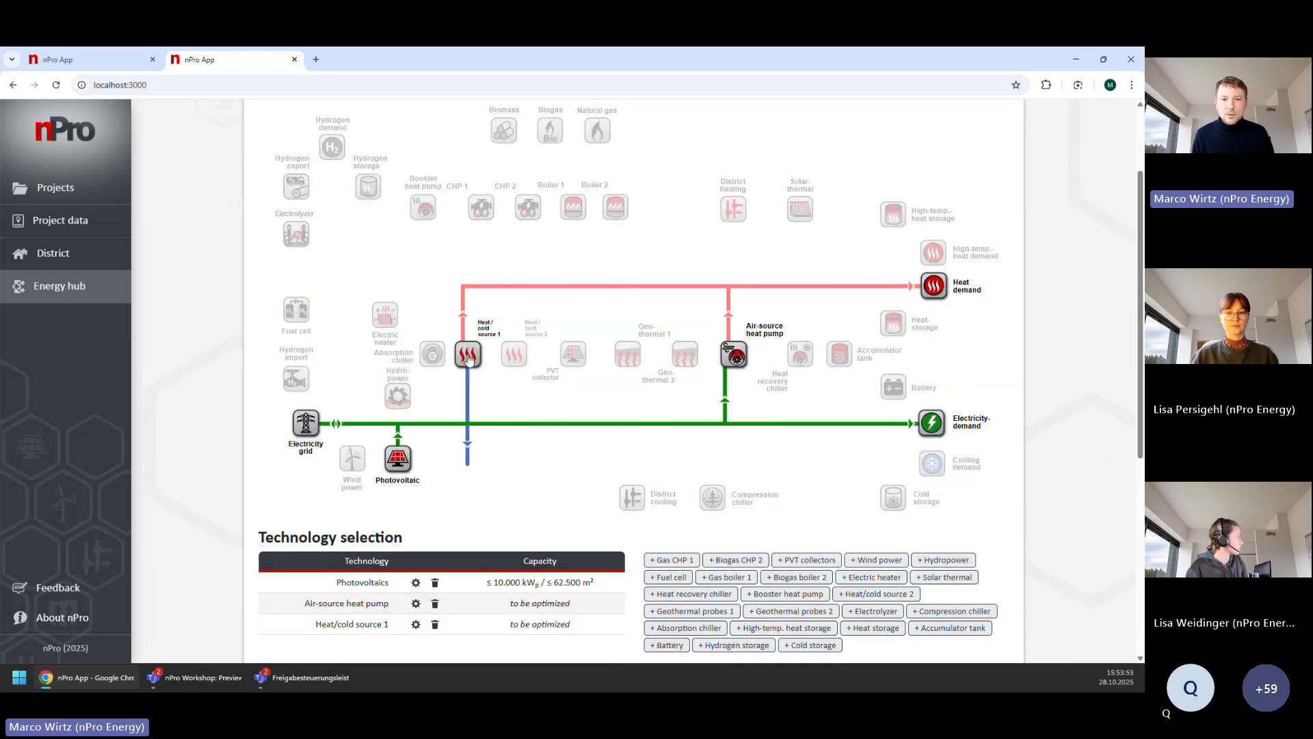
- Open the settings of heat/cold source 1 and review its available heating power options and source temperature
{"action": "left_click", "coordinate": [416, 624]}
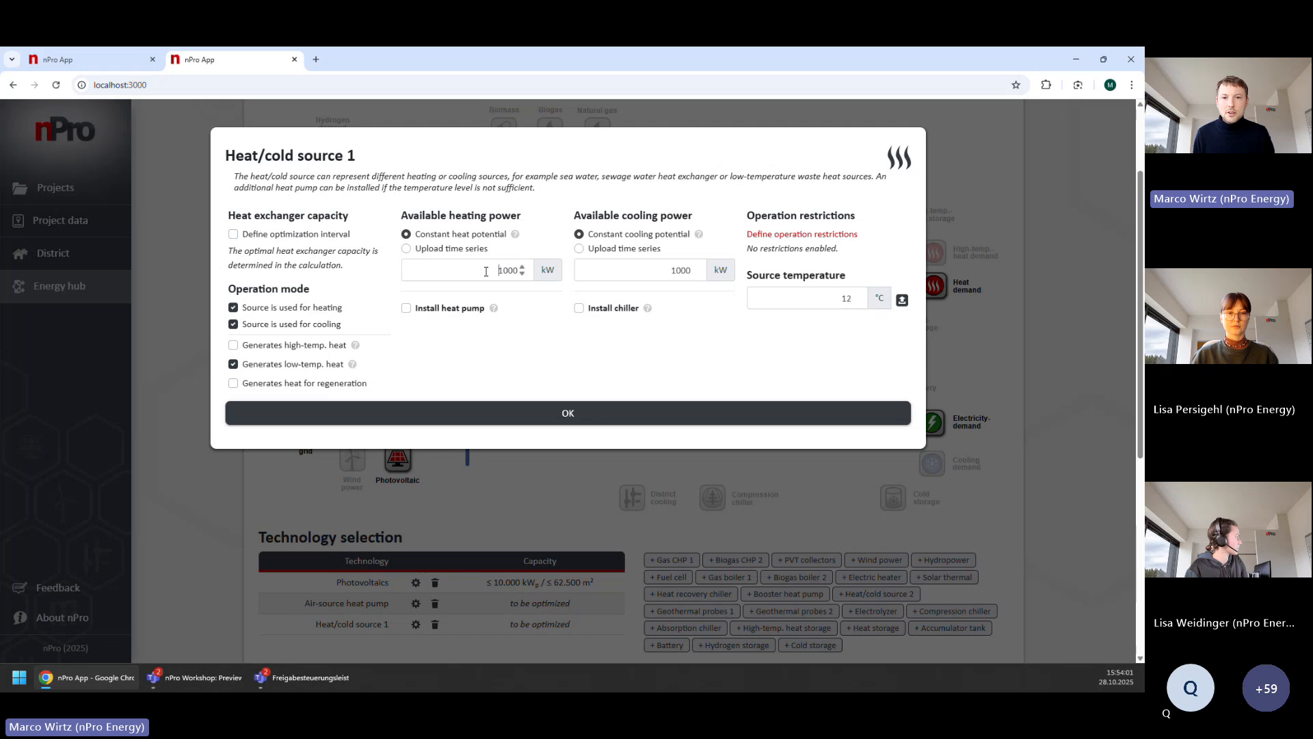
{"action": "double_click", "coordinate": [520, 271]}
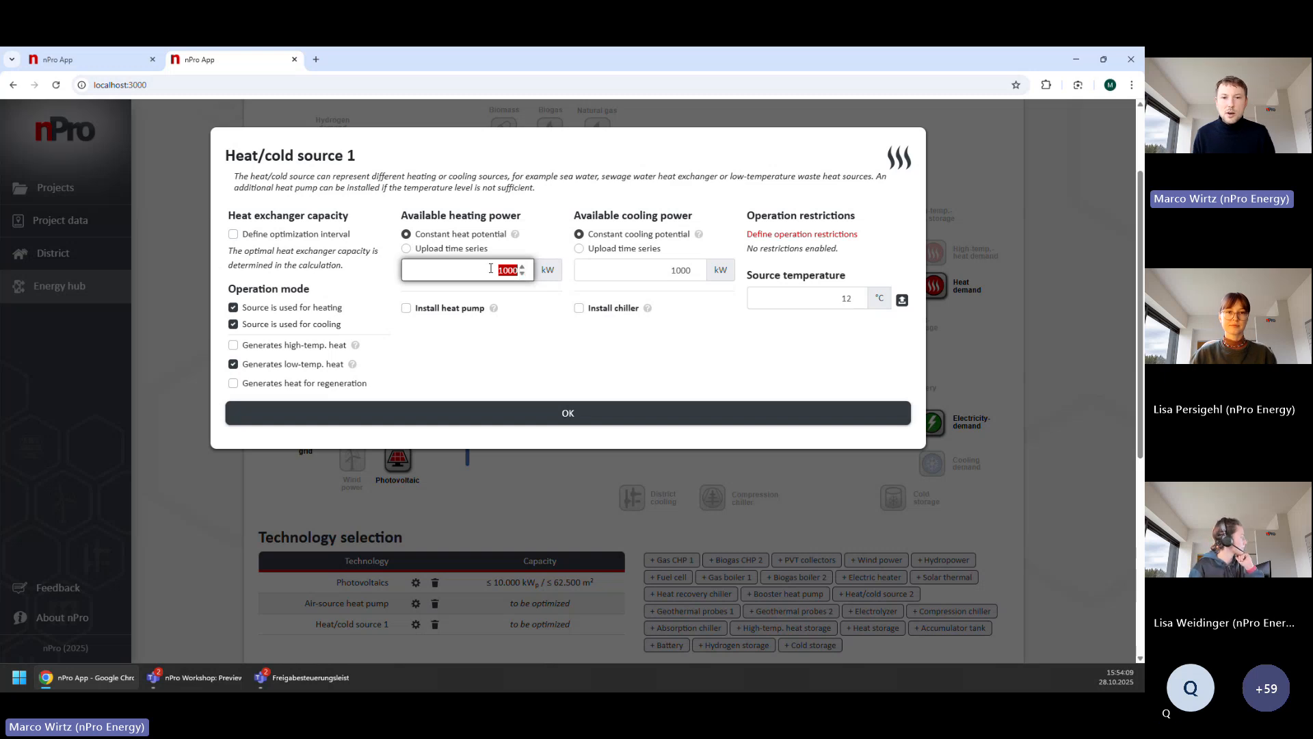
{"action": "left_click", "coordinate": [448, 251]}
{"action": "left_click", "coordinate": [459, 235]}
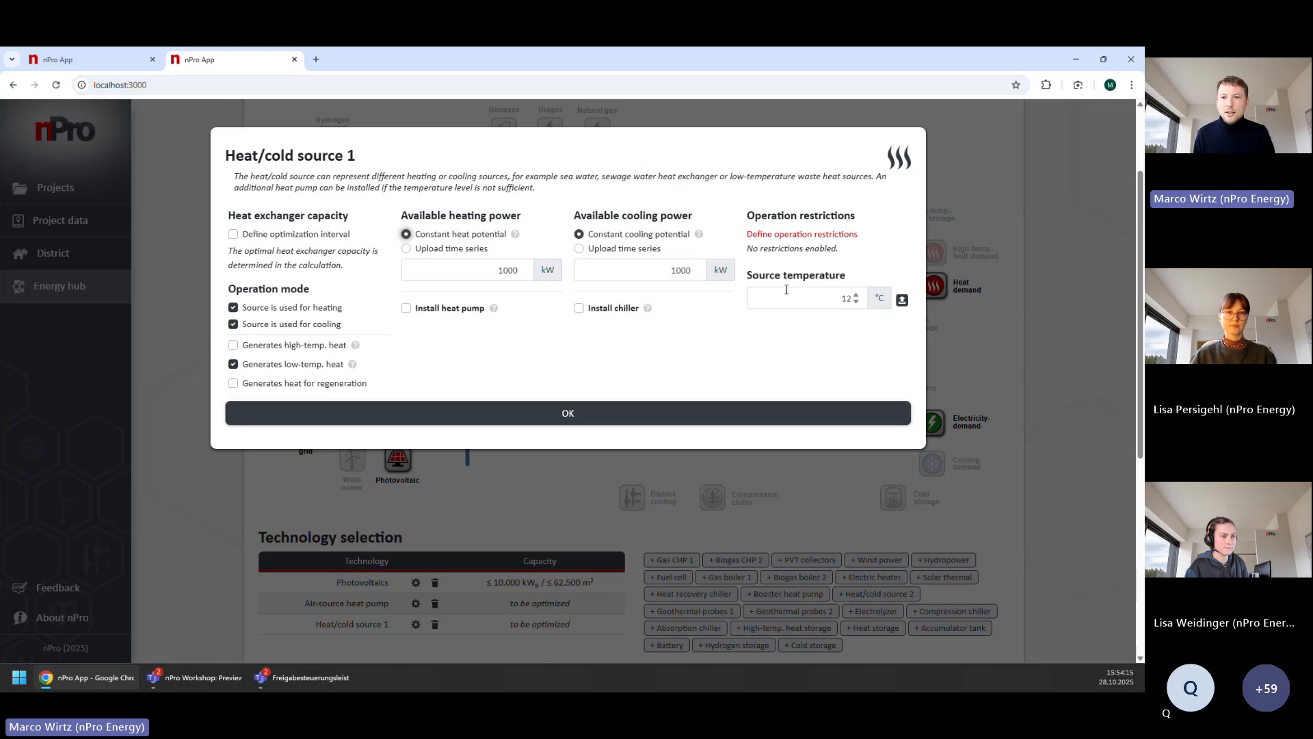
{"action": "left_click_drag", "start_coordinate": [749, 275], "coordinate": [849, 282]}
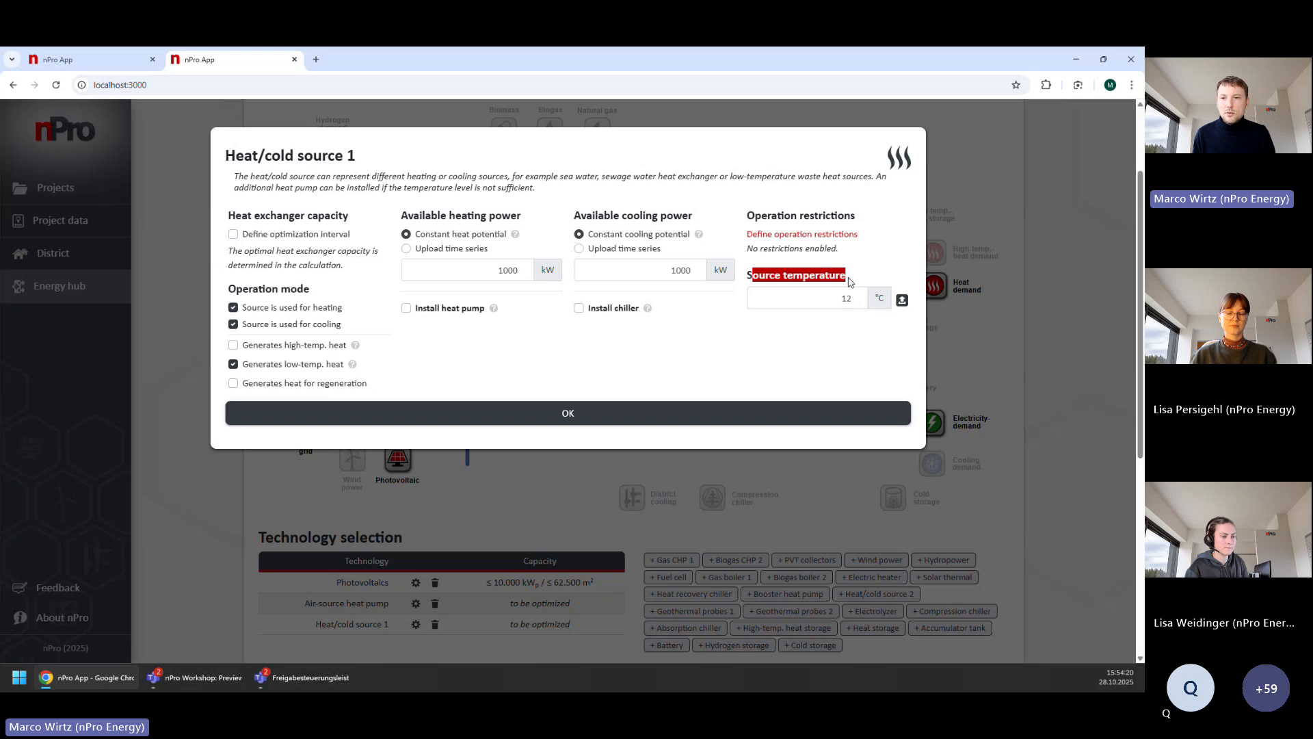
{"action": "left_click_drag", "start_coordinate": [843, 297], "coordinate": [861, 305]}
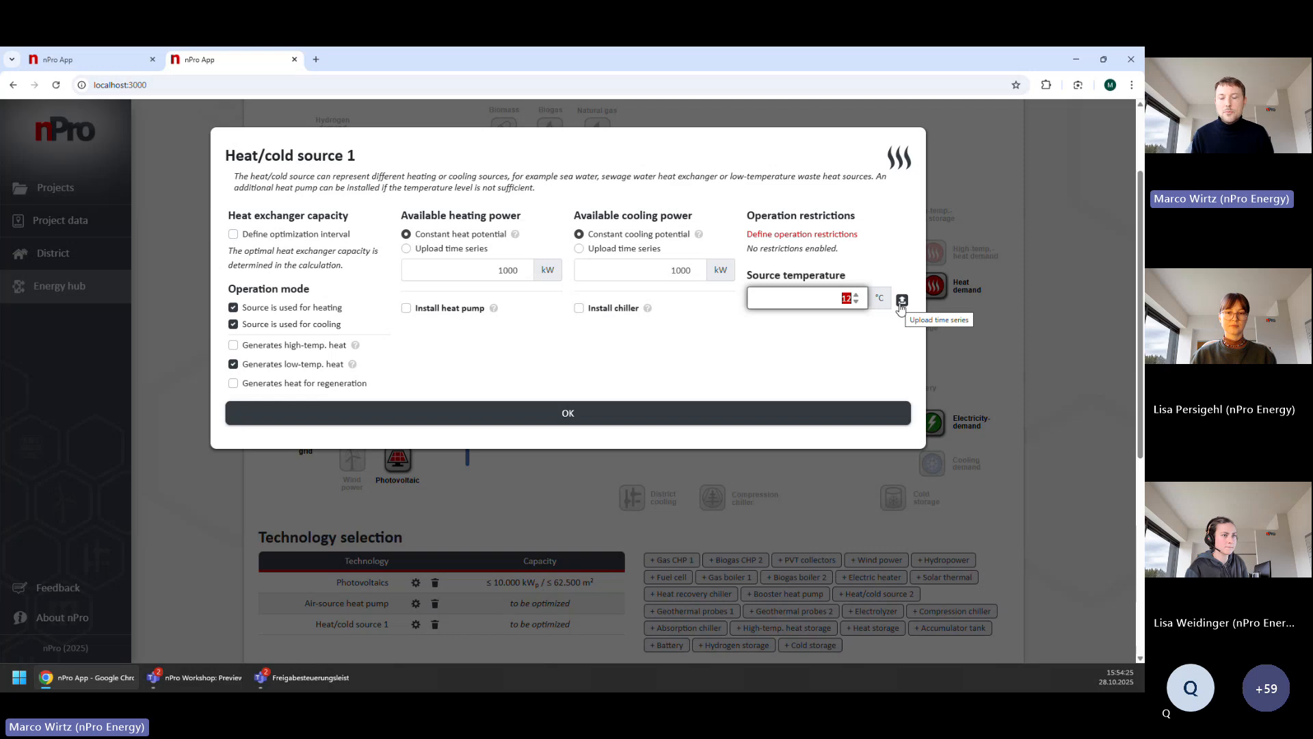
- Enable the heat pump installation for heat/cold source 1 and close its settings
{"action": "left_click", "coordinate": [449, 309]}
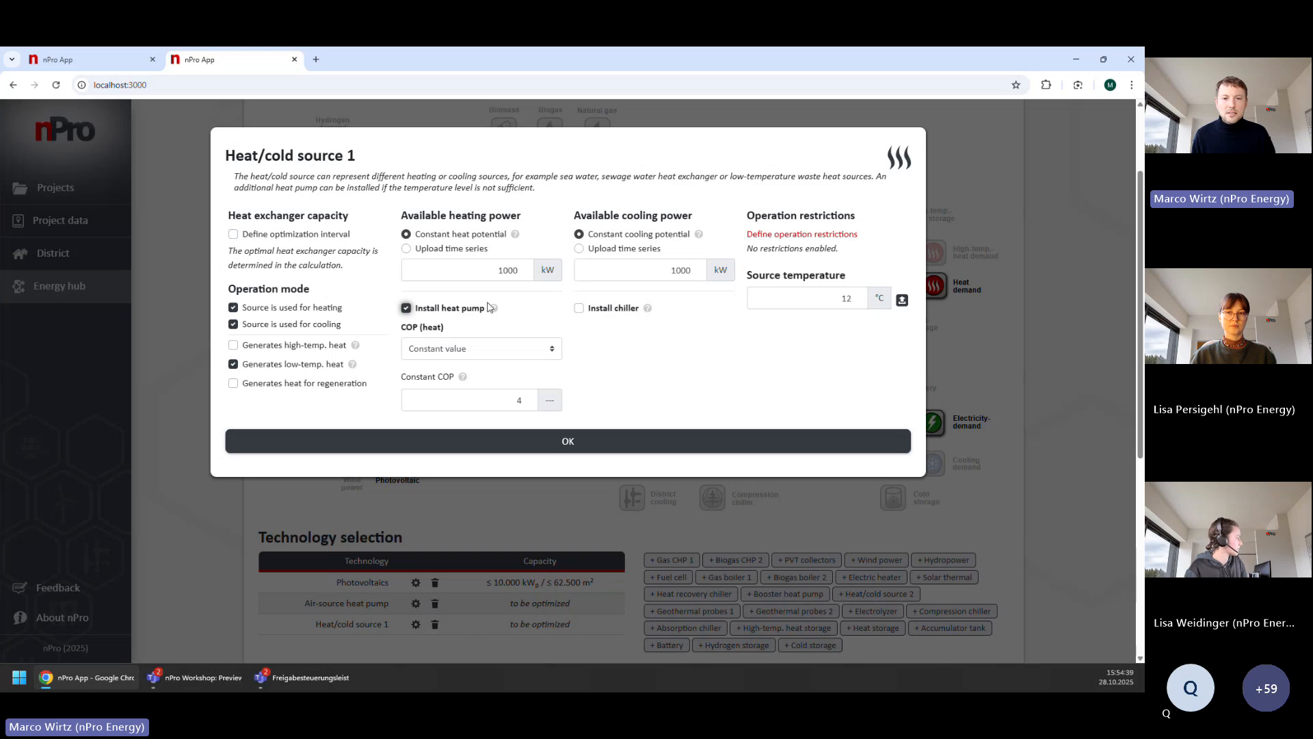
{"action": "left_click_drag", "start_coordinate": [228, 155], "coordinate": [356, 156]}
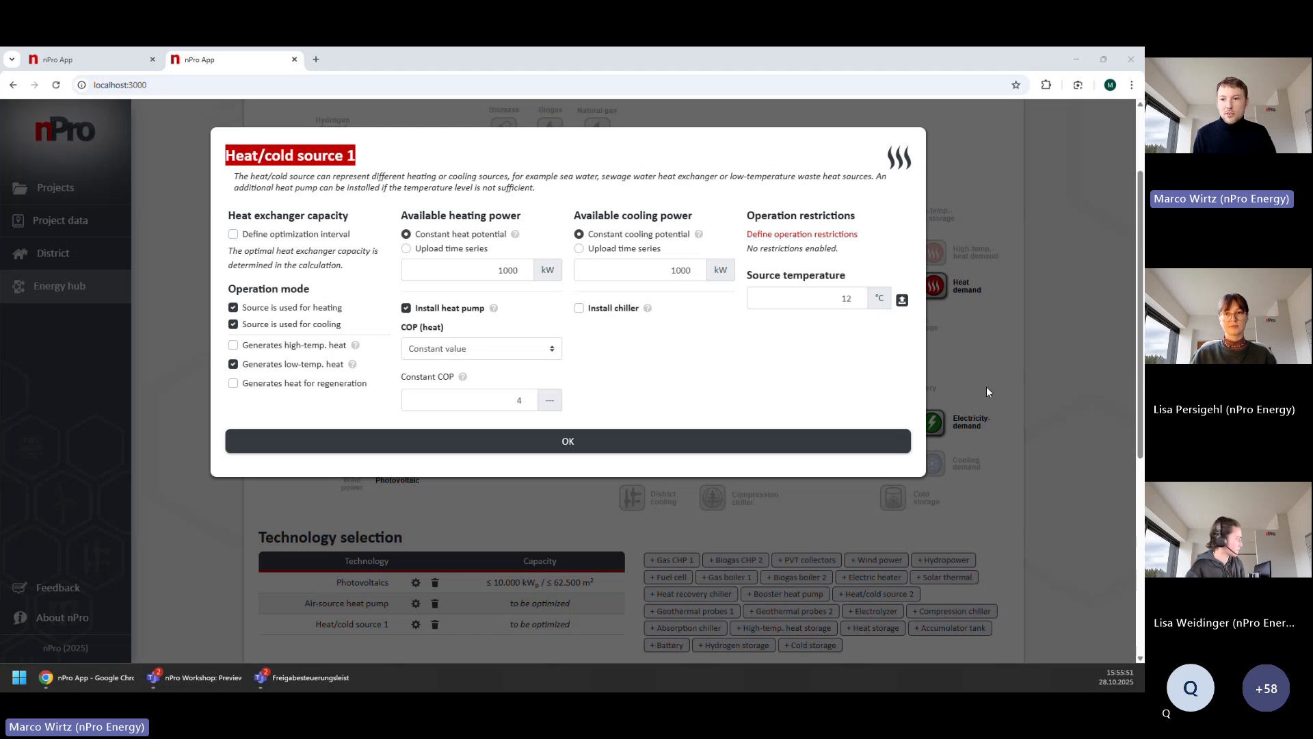
{"action": "left_click", "coordinate": [1061, 347]}
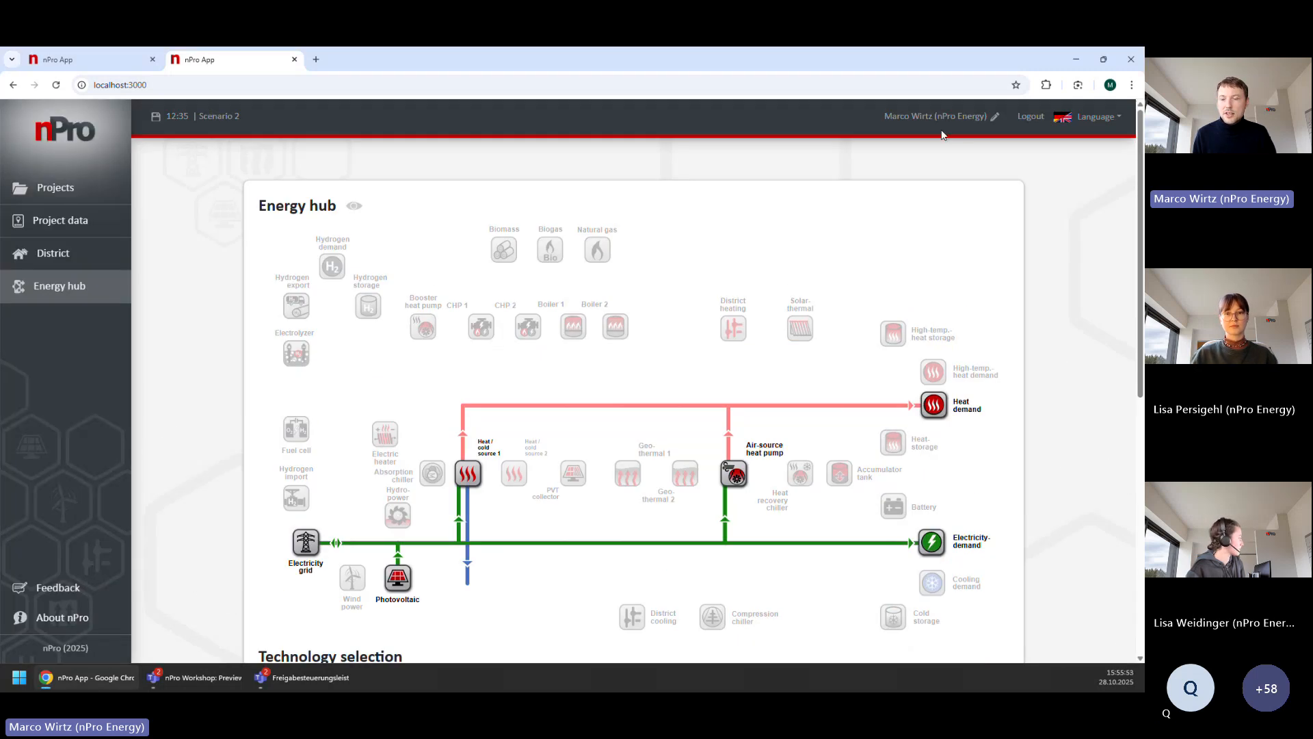
- Open the user data settings, look through the selectable currencies, and close the settings without choosing another one
{"action": "left_click", "coordinate": [934, 130]}
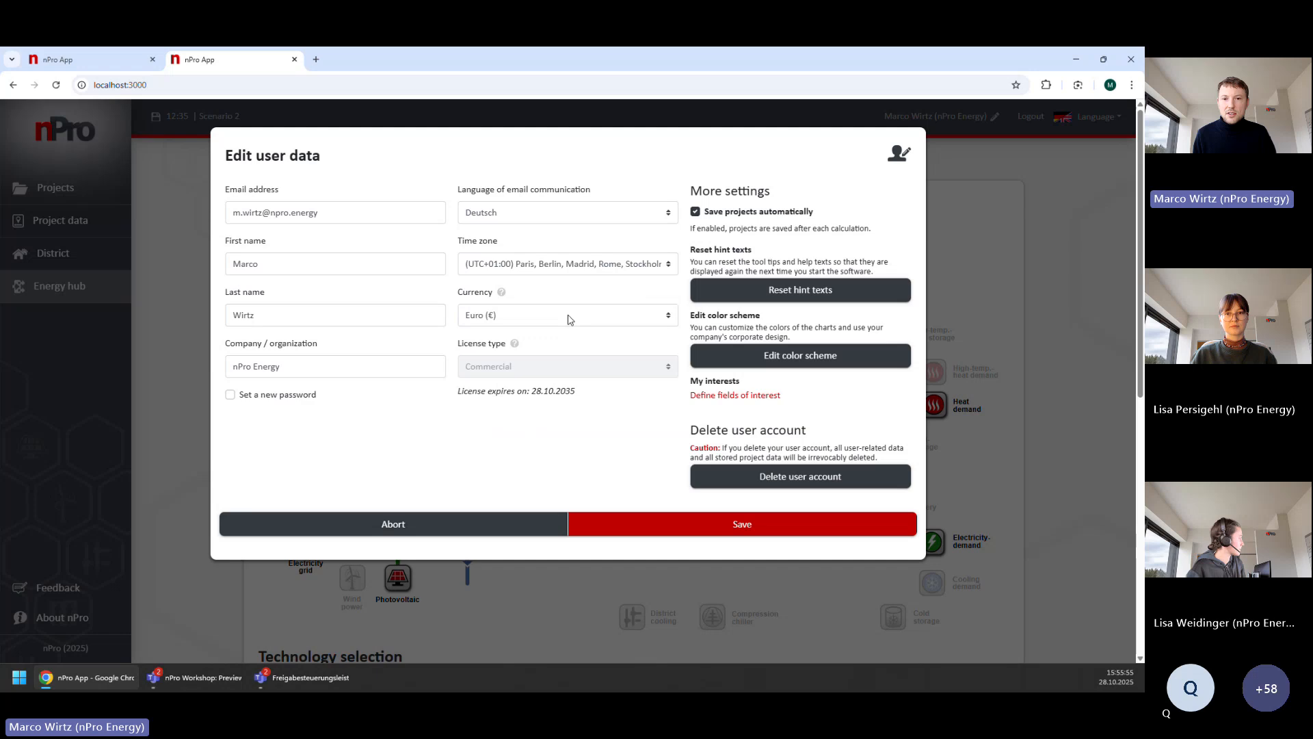
{"action": "left_click", "coordinate": [522, 320]}
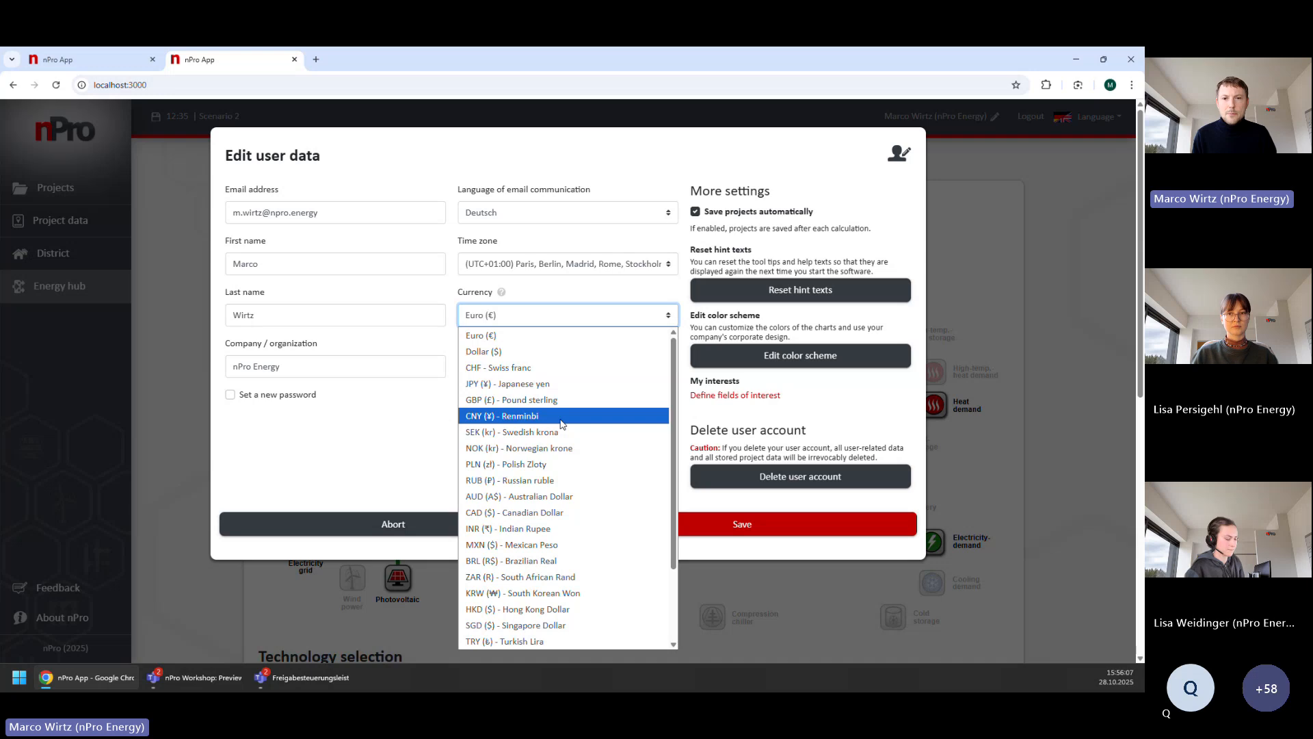
{"action": "left_click", "coordinate": [1047, 318]}
- Open the photovoltaics settings in the technology selection, review the capacity, orientation and module parameters, and close them
{"action": "scroll", "coordinate": [1050, 323], "scroll_direction": "down", "scroll_amount": 1}
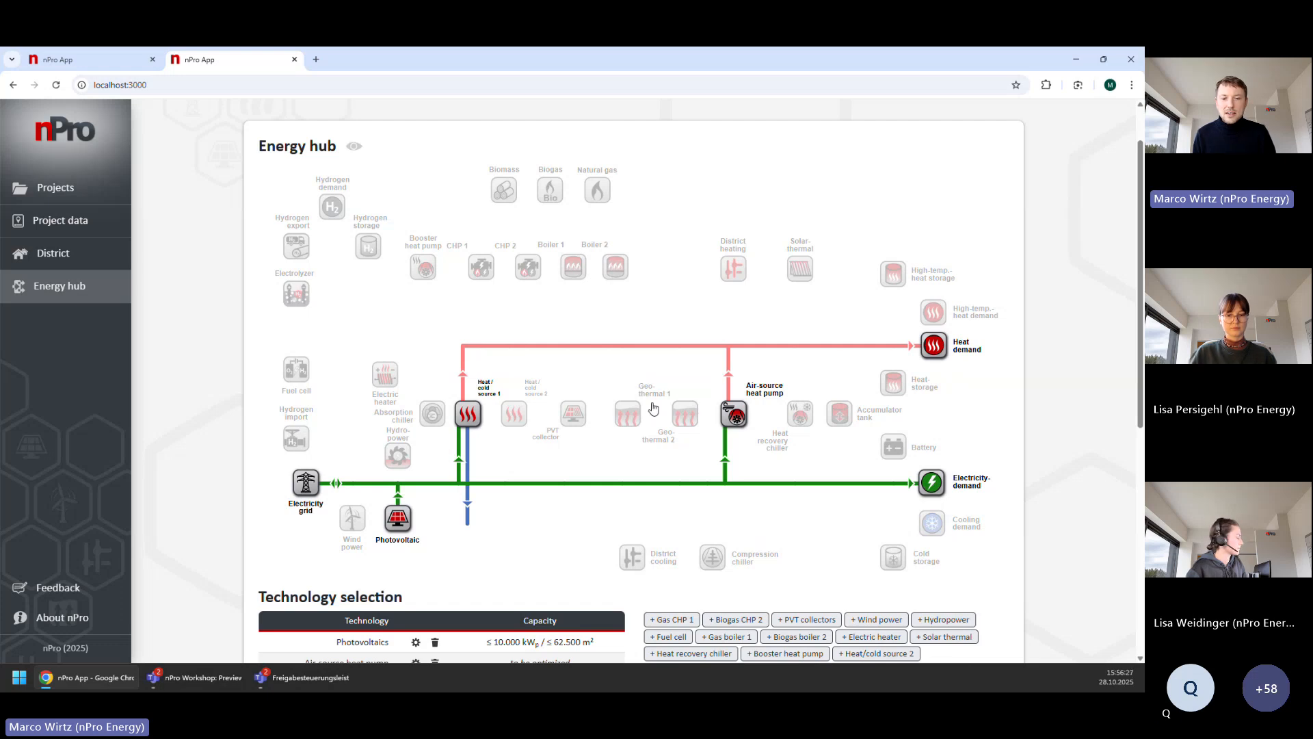
{"action": "scroll", "coordinate": [653, 409], "scroll_direction": "down", "scroll_amount": 1}
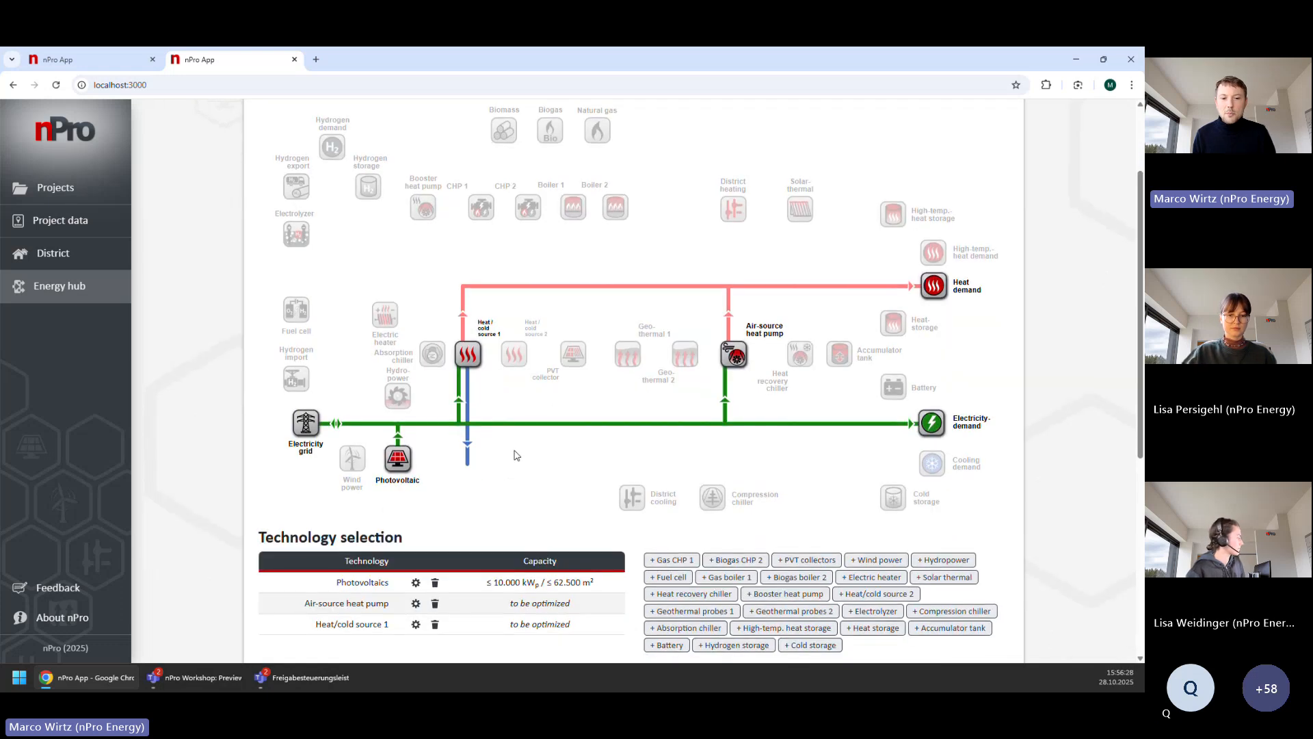
{"action": "left_click", "coordinate": [415, 583]}
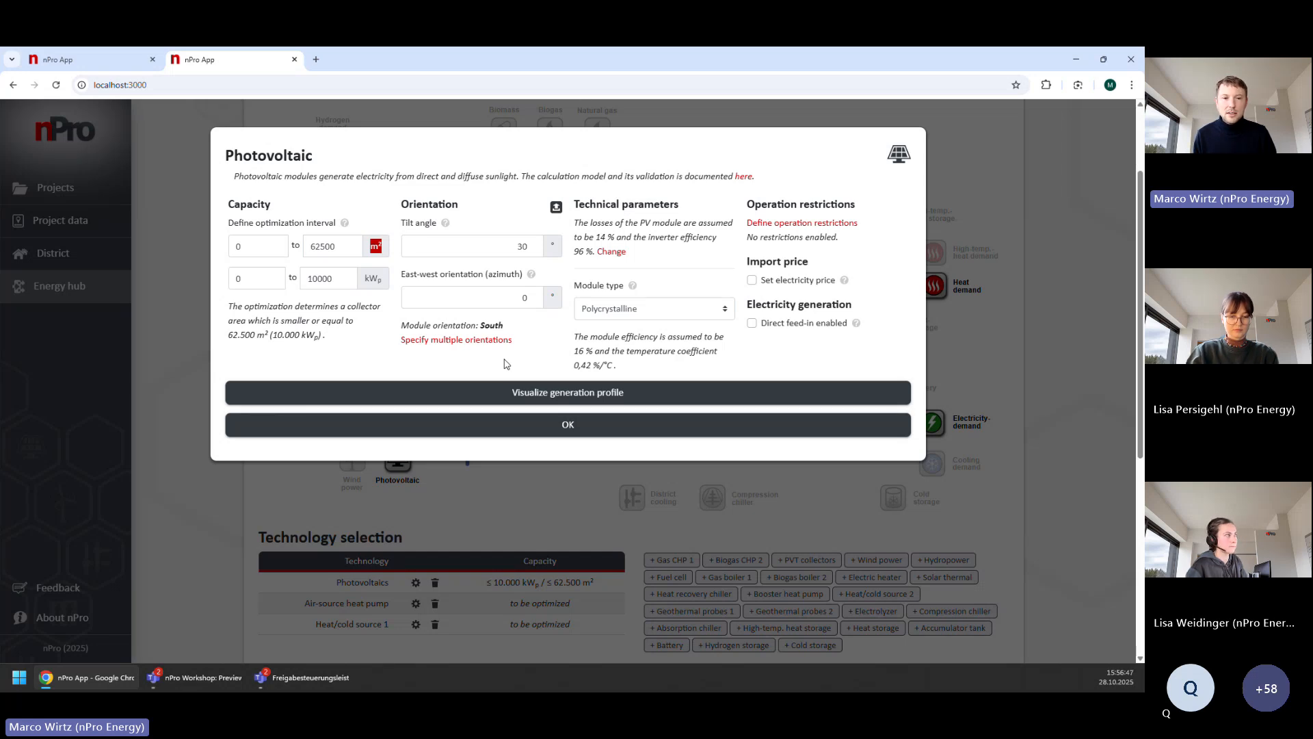
{"action": "left_click", "coordinate": [165, 367]}
{"action": "left_click", "coordinate": [164, 372]}
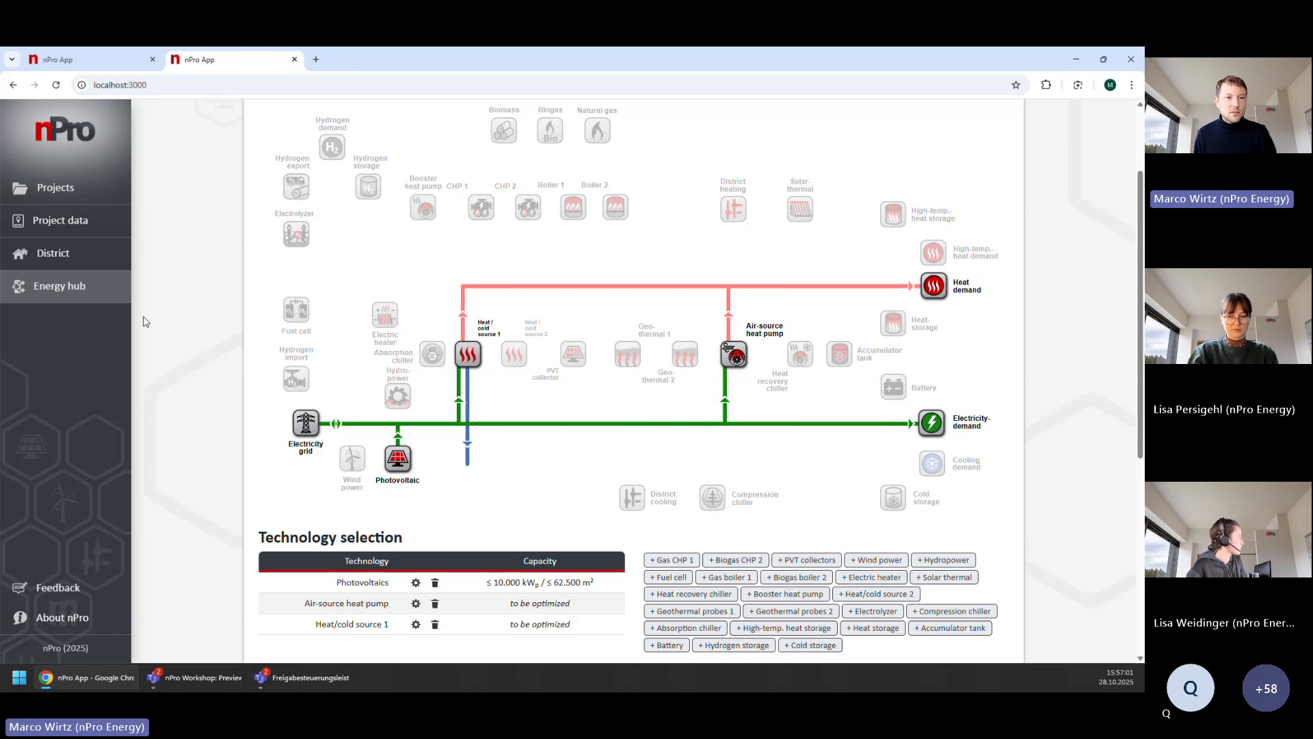
- Open the district building third from the west below the green area for editing and examine its space heating generation options
{"action": "left_click", "coordinate": [118, 261]}
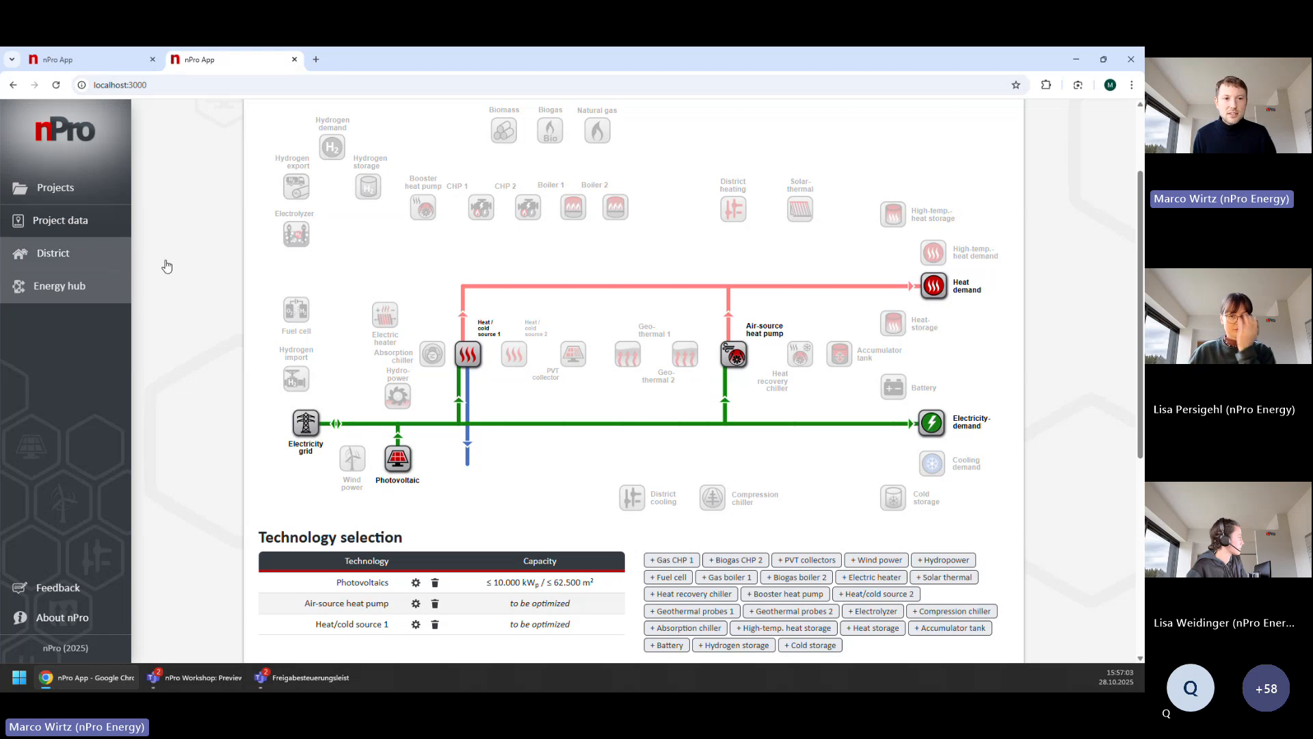
{"action": "scroll", "coordinate": [512, 449], "scroll_direction": "up", "scroll_amount": 1}
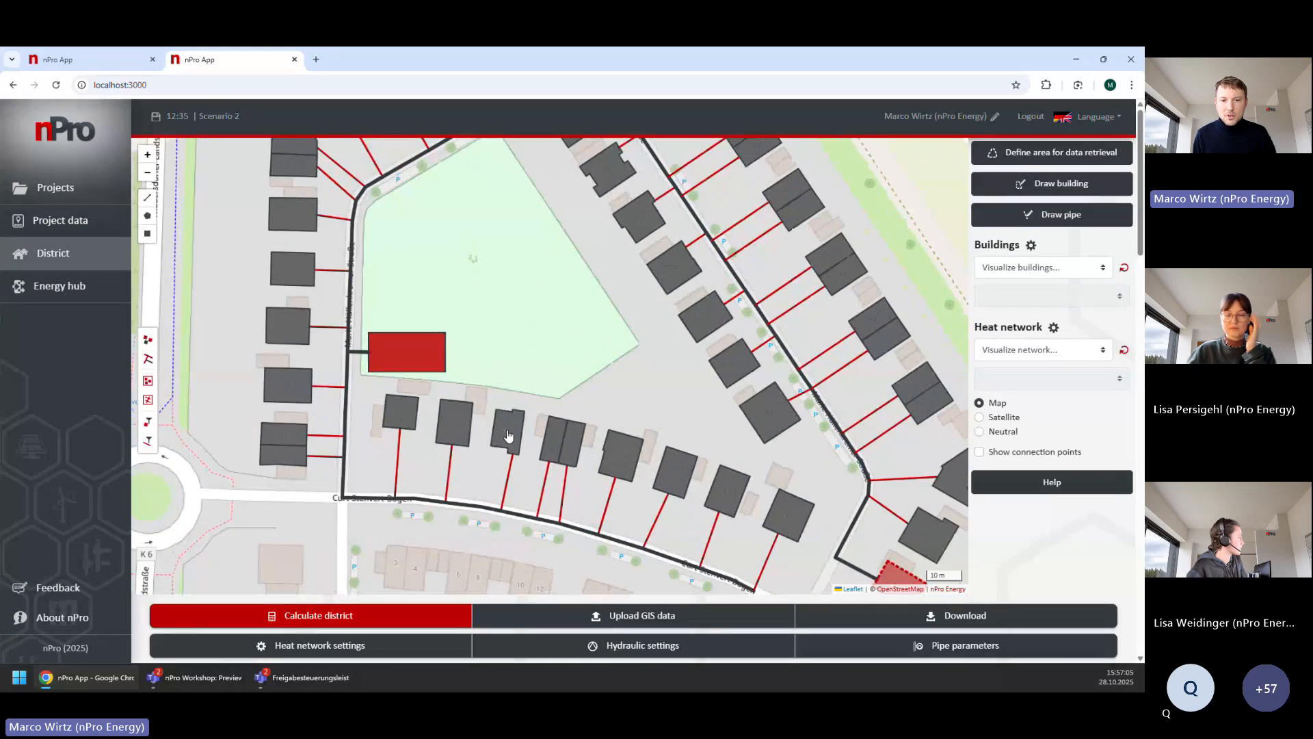
{"action": "left_click", "coordinate": [507, 432]}
{"action": "left_click", "coordinate": [874, 239]}
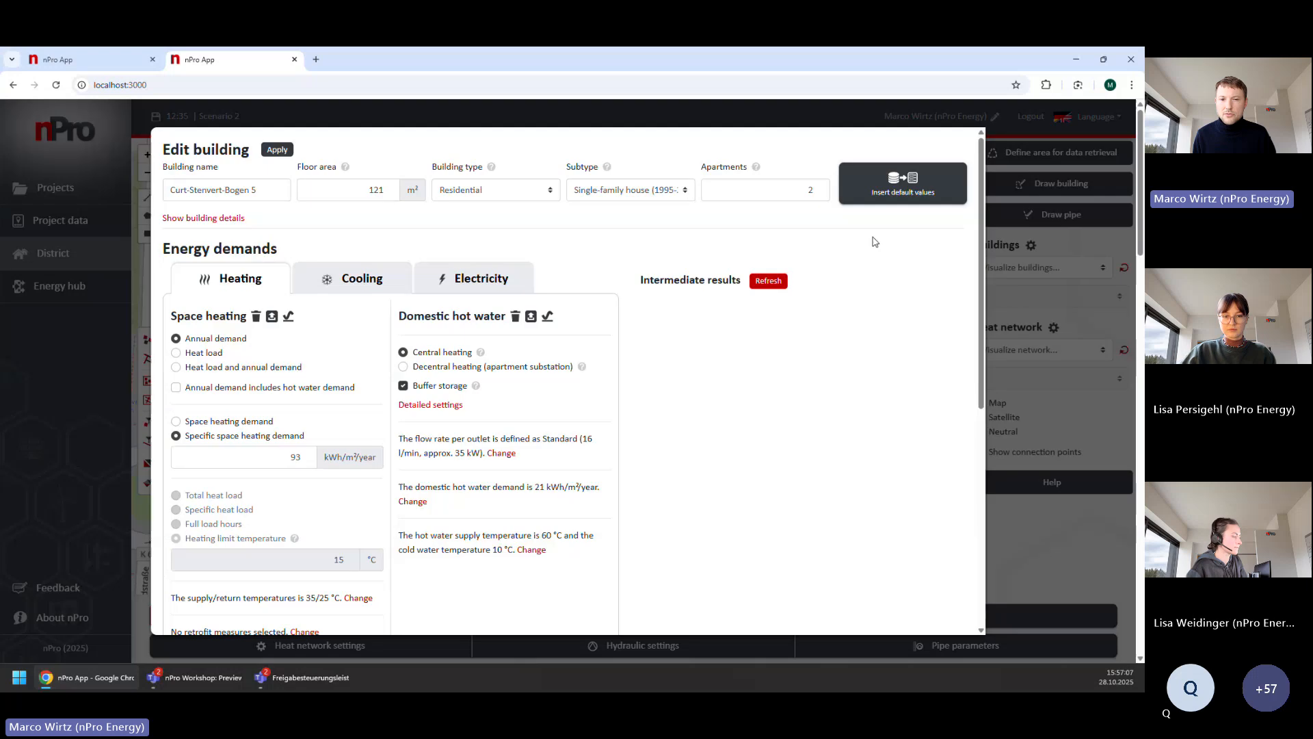
{"action": "scroll", "coordinate": [605, 413], "scroll_direction": "down", "scroll_amount": 6}
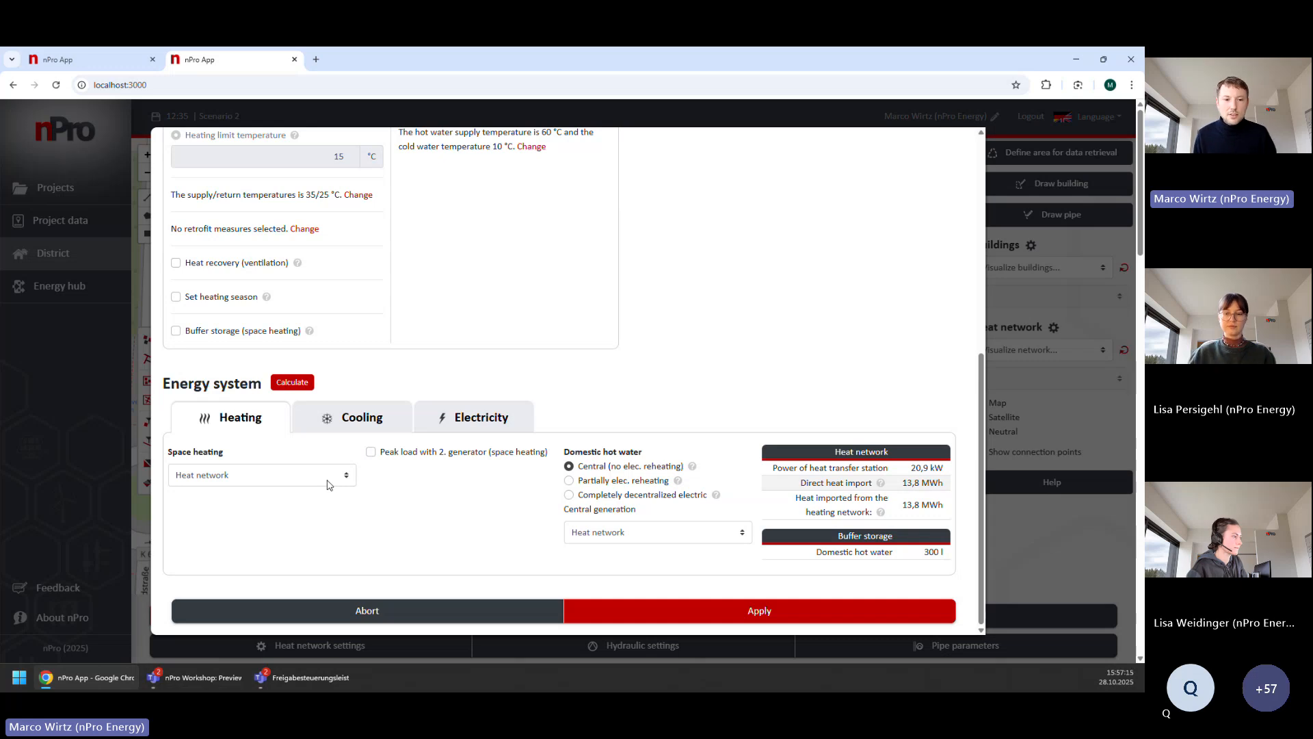
{"action": "left_click", "coordinate": [327, 484]}
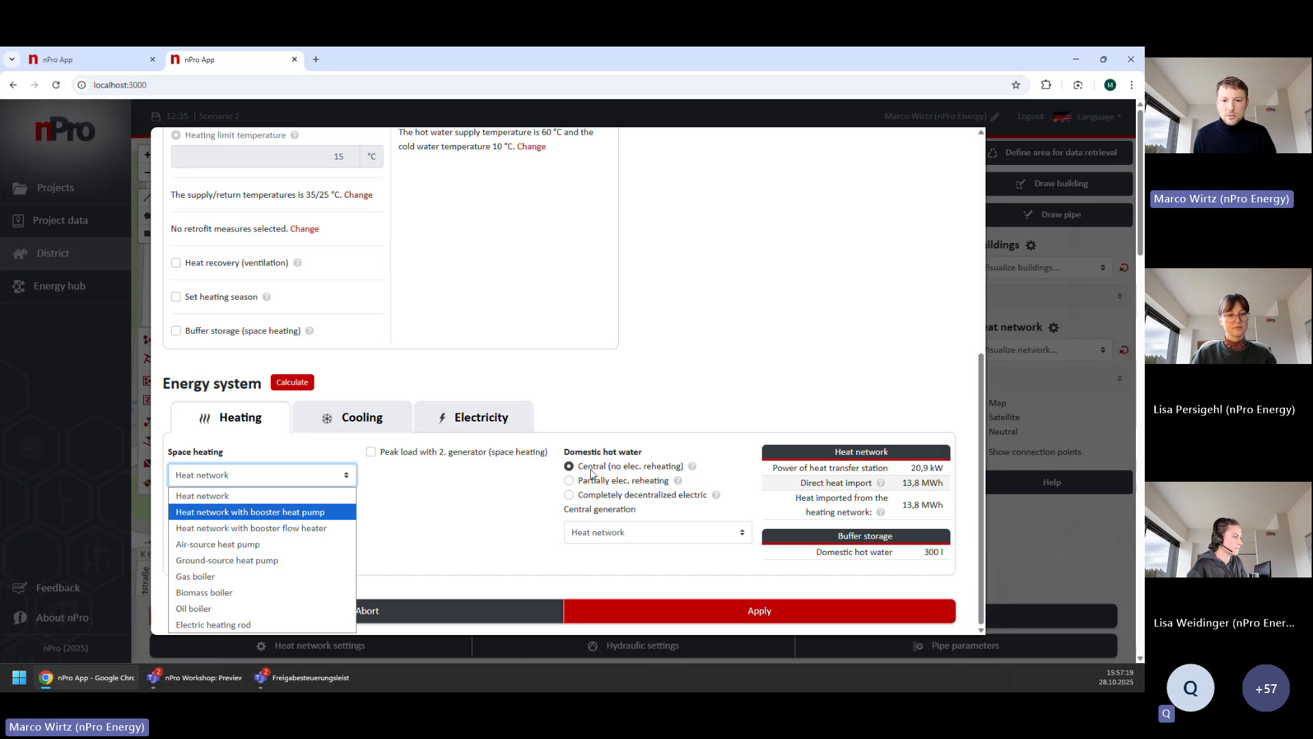
- Set the building's central domestic hot water generation to Heat network with booster heat pump
{"action": "left_click_drag", "start_coordinate": [570, 452], "coordinate": [619, 450]}
{"action": "left_click", "coordinate": [619, 532]}
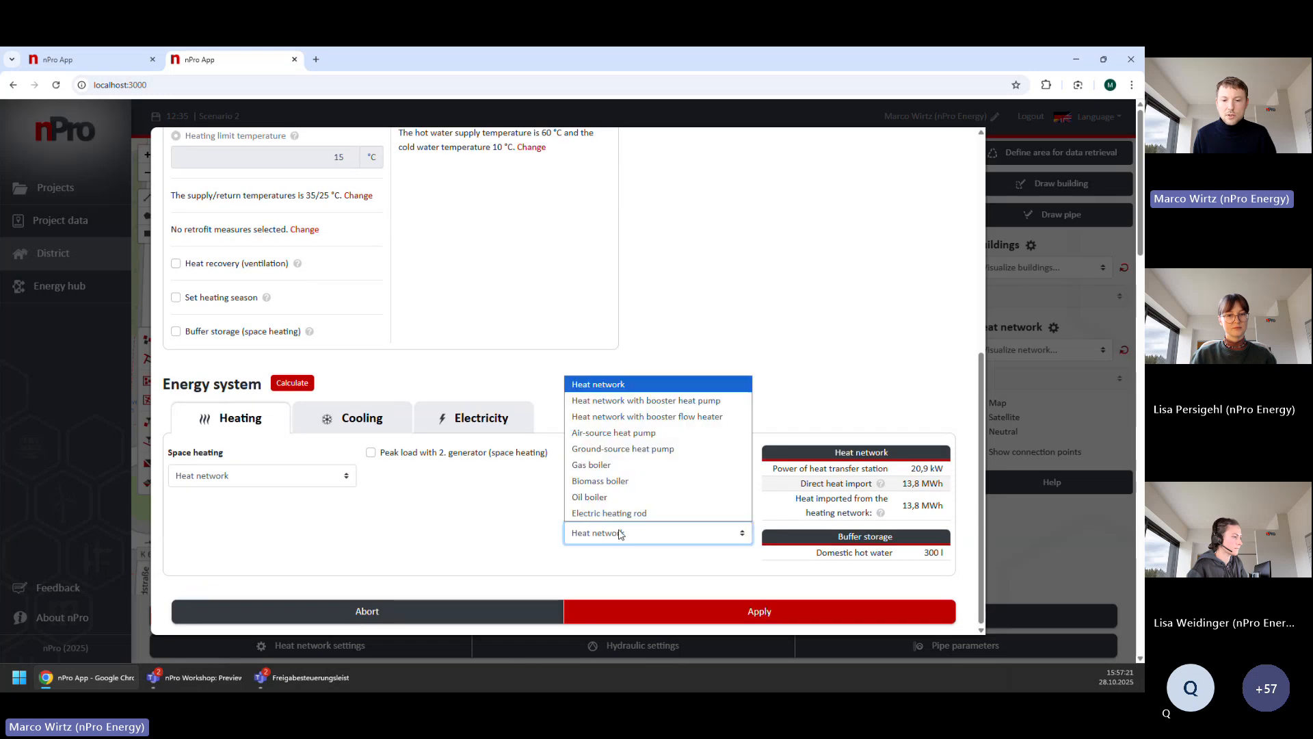
{"action": "left_click", "coordinate": [662, 402]}
- Switch the domestic hot water supply to partially electric reheating and inspect the preheat temperature setting
{"action": "scroll", "coordinate": [533, 514], "scroll_direction": "down", "scroll_amount": 2}
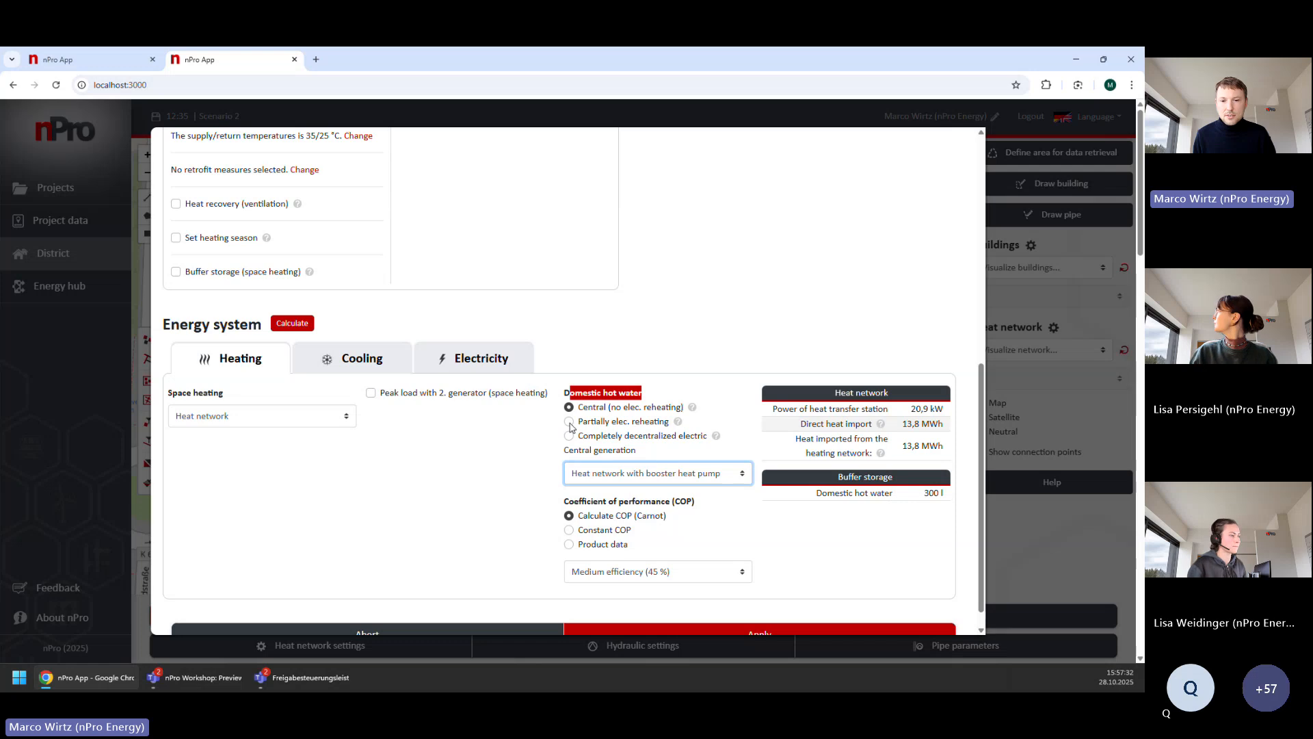
{"action": "left_click_drag", "start_coordinate": [579, 425], "coordinate": [606, 427]}
{"action": "scroll", "coordinate": [519, 454], "scroll_direction": "down", "scroll_amount": 1}
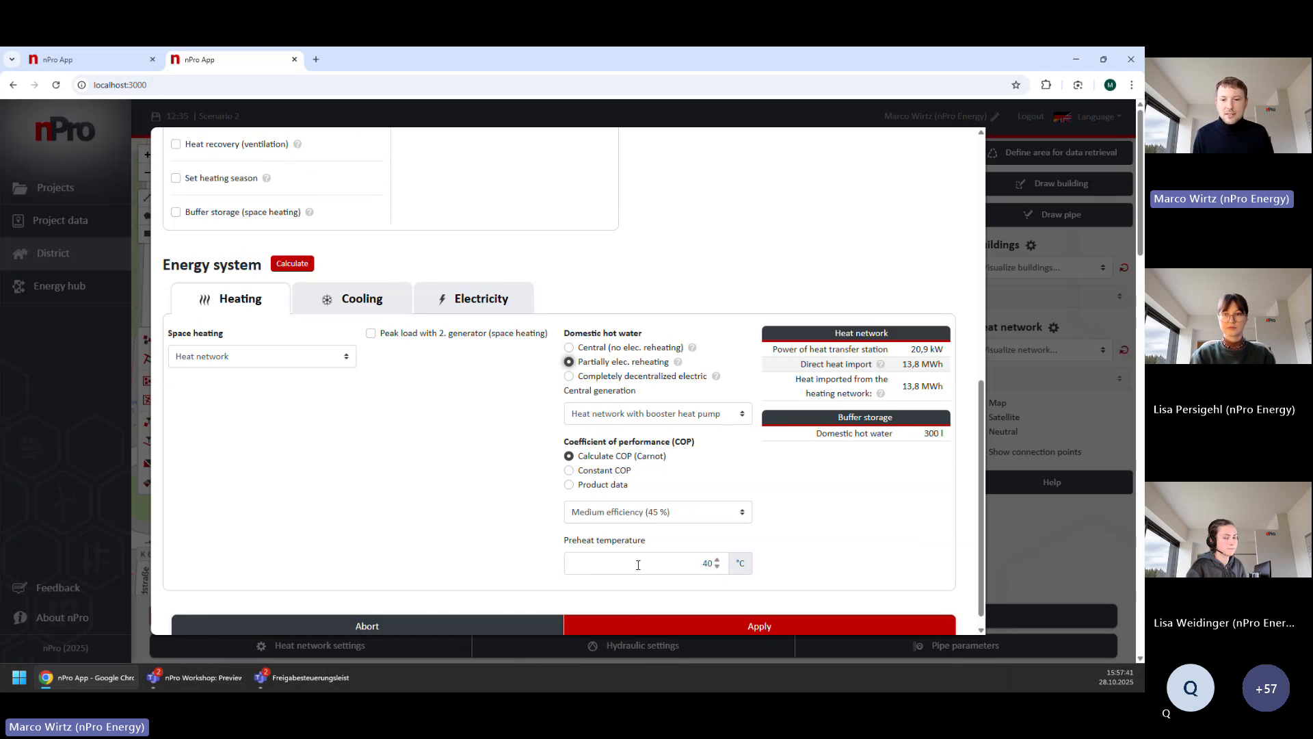
{"action": "left_click_drag", "start_coordinate": [566, 543], "coordinate": [649, 544]}
{"action": "double_click", "coordinate": [709, 563]}
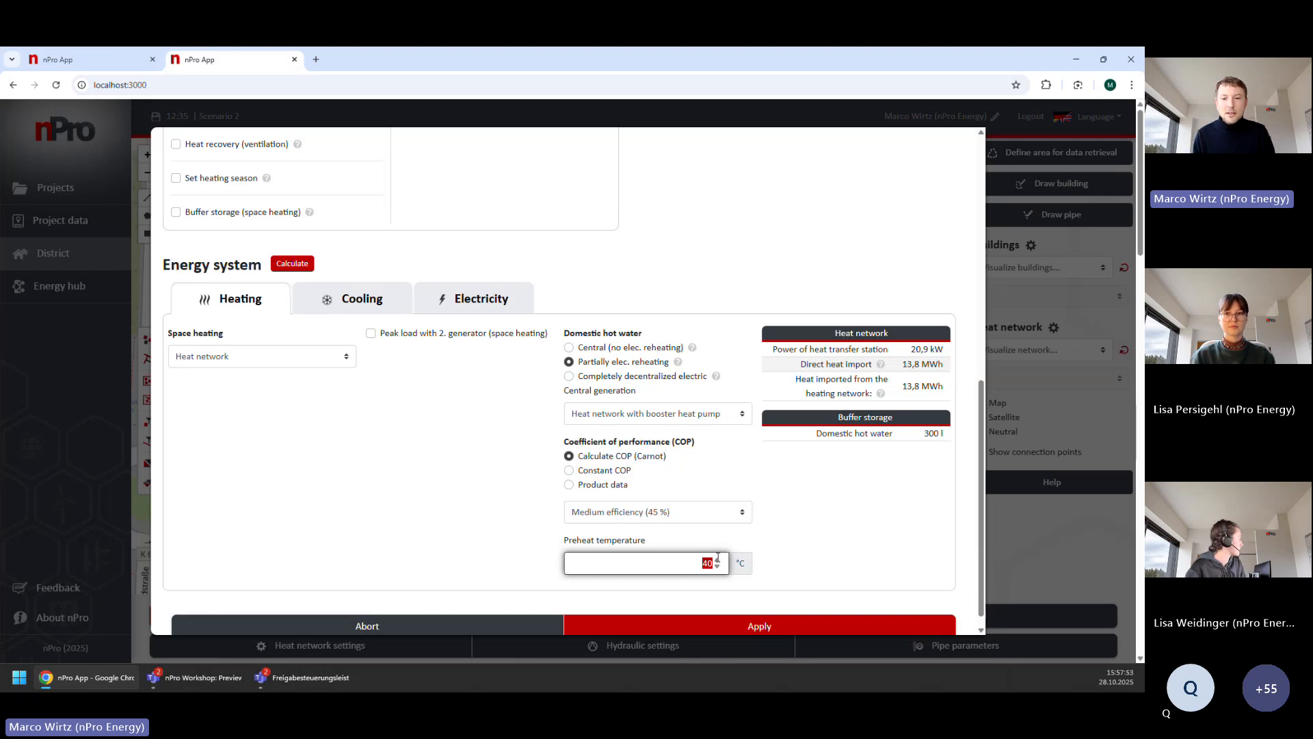
{"action": "left_click", "coordinate": [699, 562]}
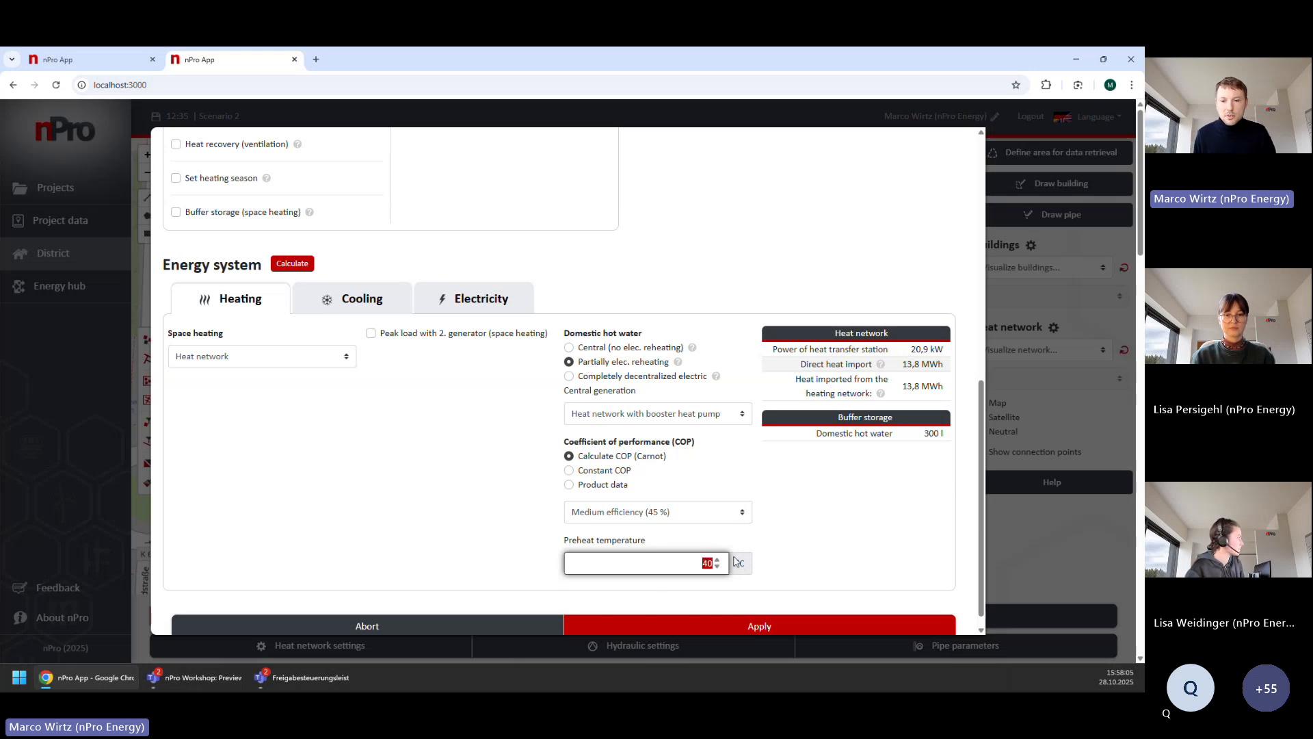
- Check the domestic hot water supply temperature in the building's energy demands and leave the building editor
{"action": "scroll", "coordinate": [546, 274], "scroll_direction": "up", "scroll_amount": 4}
{"action": "left_click_drag", "start_coordinate": [534, 252], "coordinate": [574, 252]}
{"action": "scroll", "coordinate": [709, 429], "scroll_direction": "down", "scroll_amount": 4}
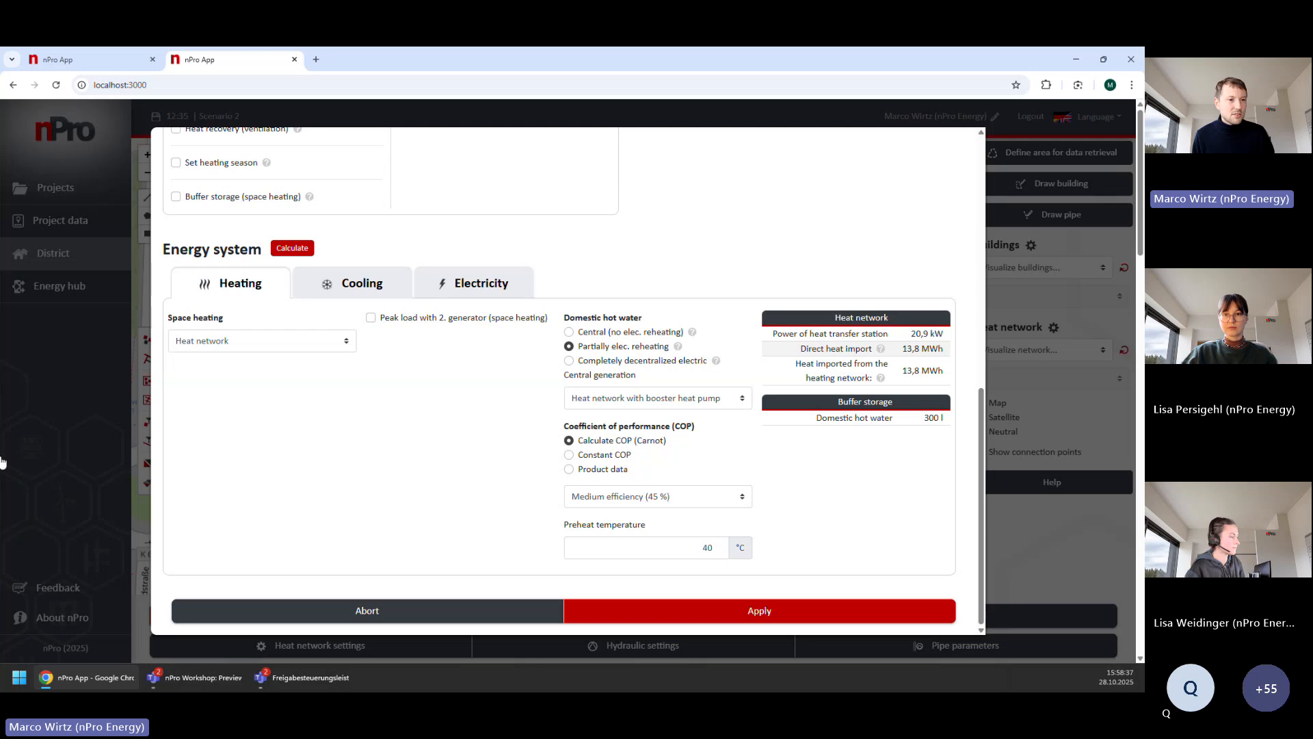
{"action": "left_click", "coordinate": [91, 417]}
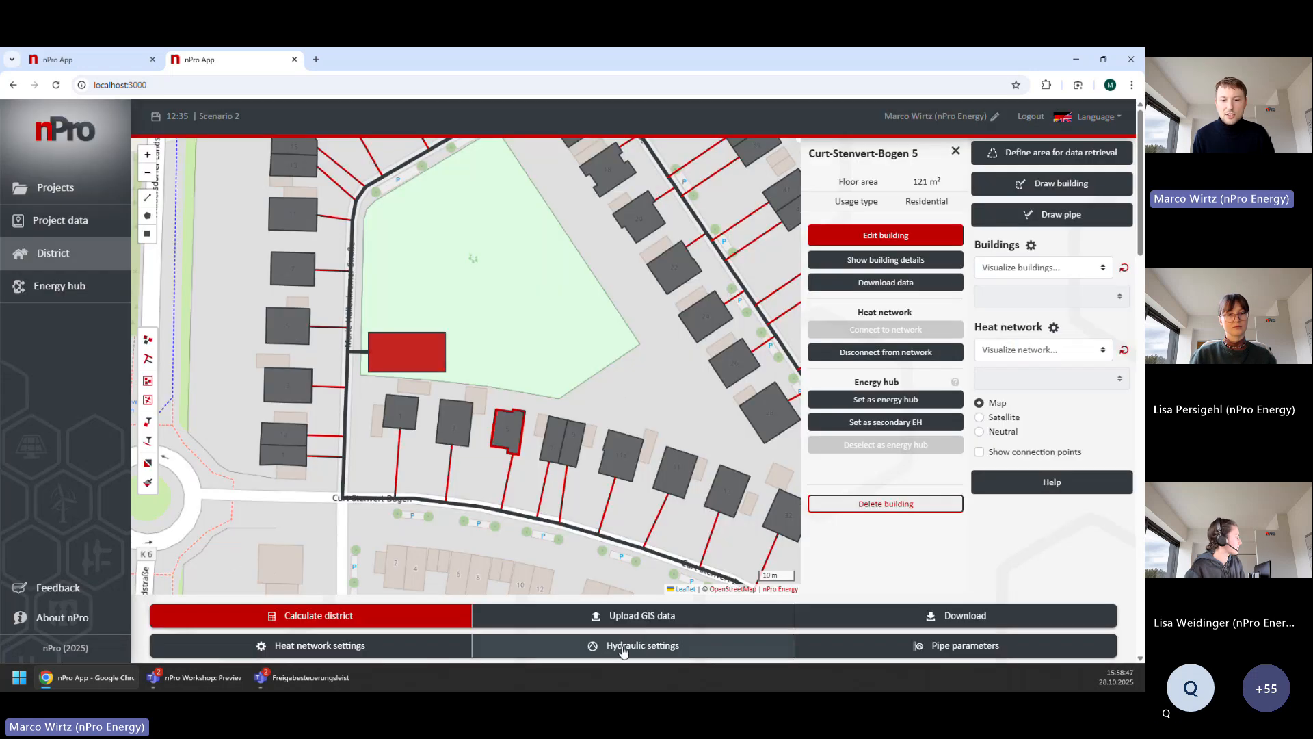
- Set the circulation pump type to decentral pumps in the hydraulic settings and return to the district map
{"action": "scroll", "coordinate": [624, 650], "scroll_direction": "down", "scroll_amount": 1}
{"action": "left_click", "coordinate": [633, 587]}
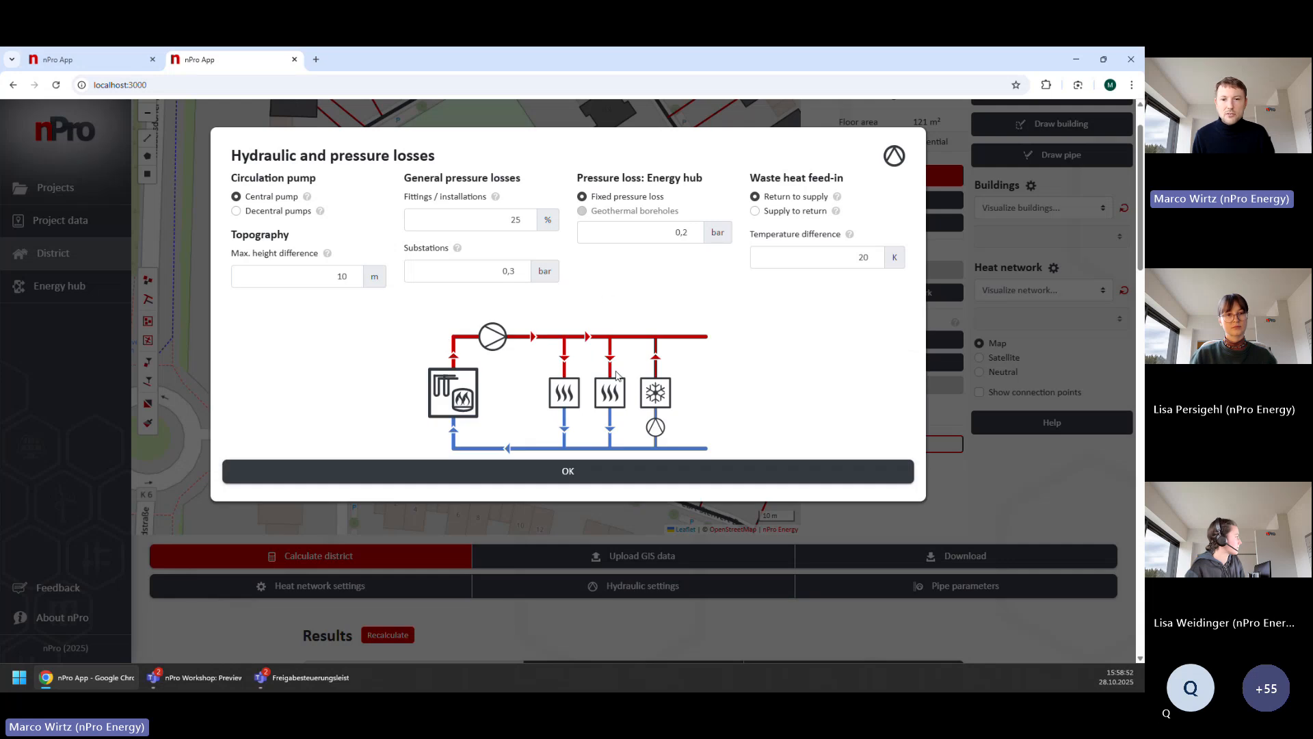
{"action": "left_click", "coordinate": [281, 212]}
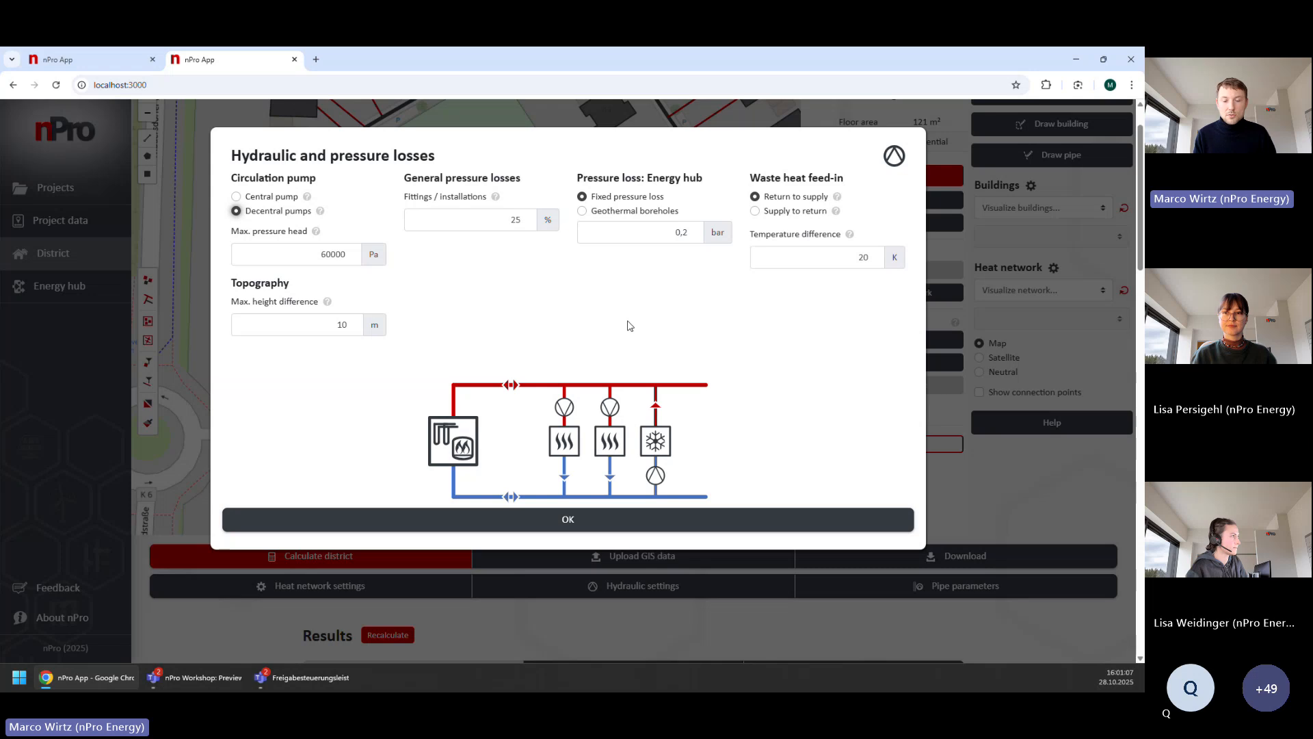
{"action": "left_click", "coordinate": [983, 486]}
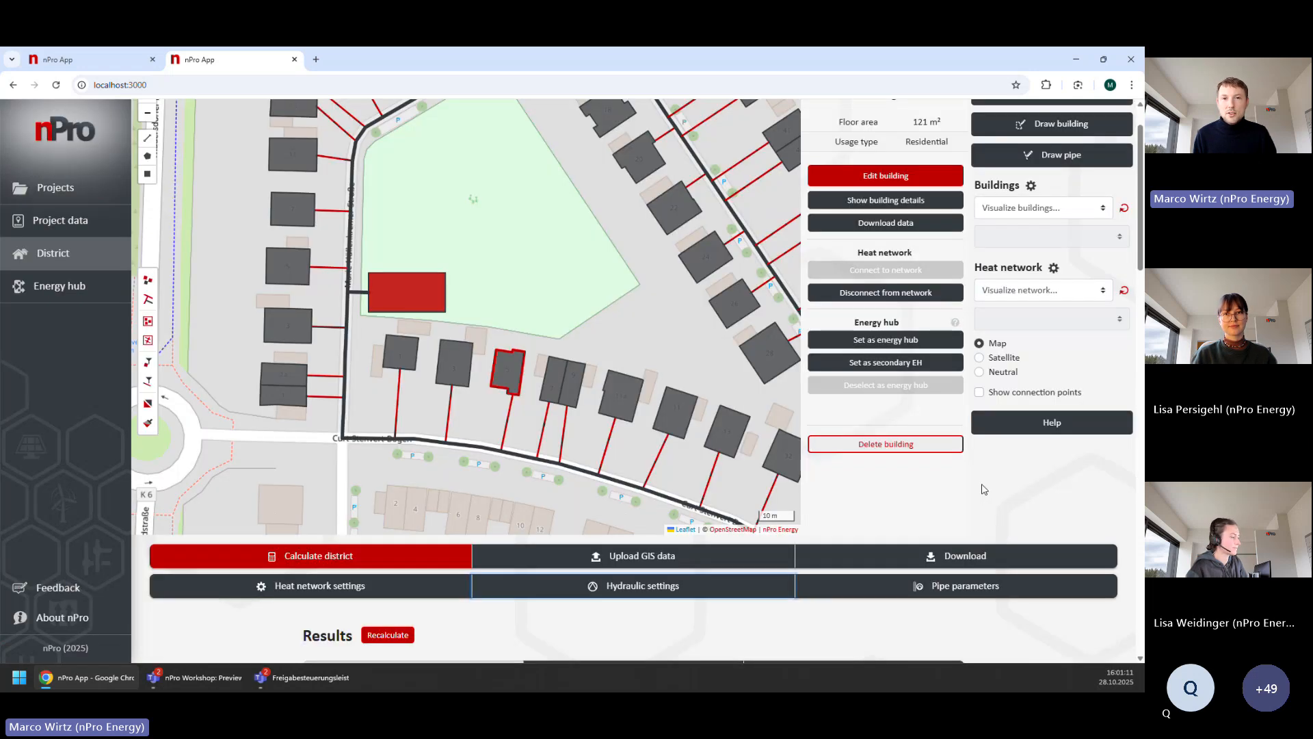
{"action": "scroll", "coordinate": [983, 489], "scroll_direction": "up", "scroll_amount": 1}
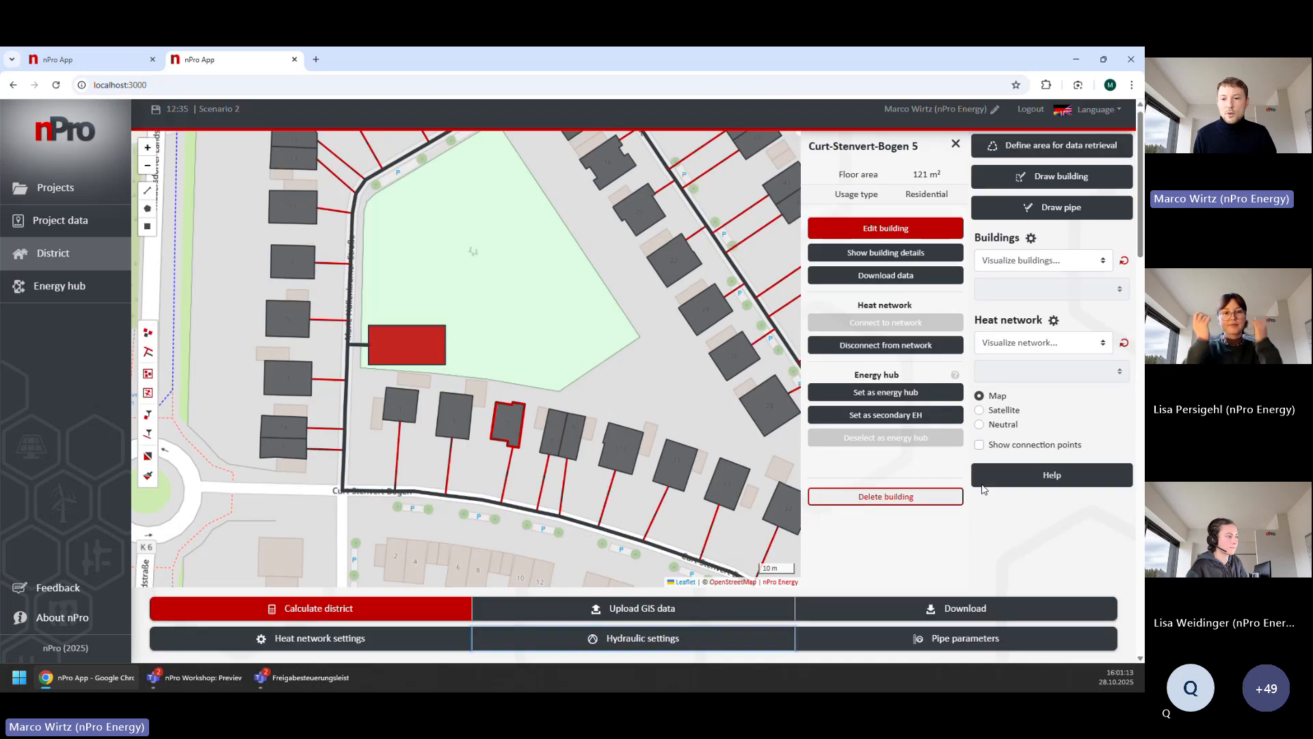